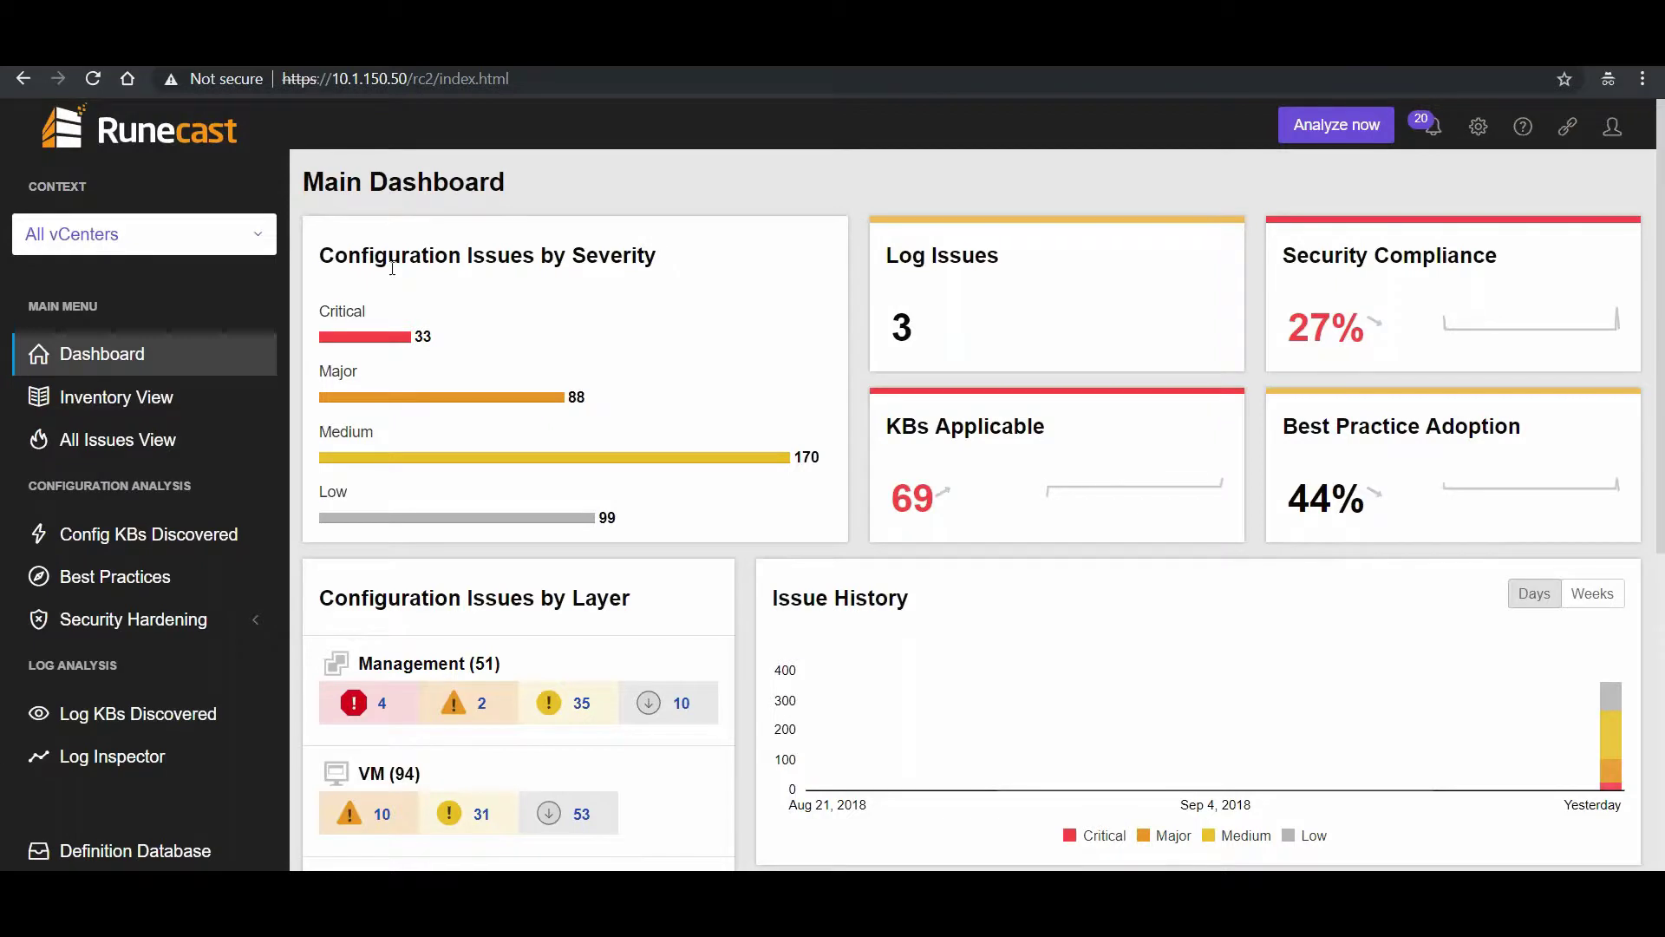
# Step: Examine the main dashboard's issues by layer, issue history, hosts with most issues and the vCenter list
pyautogui.click(104, 356)
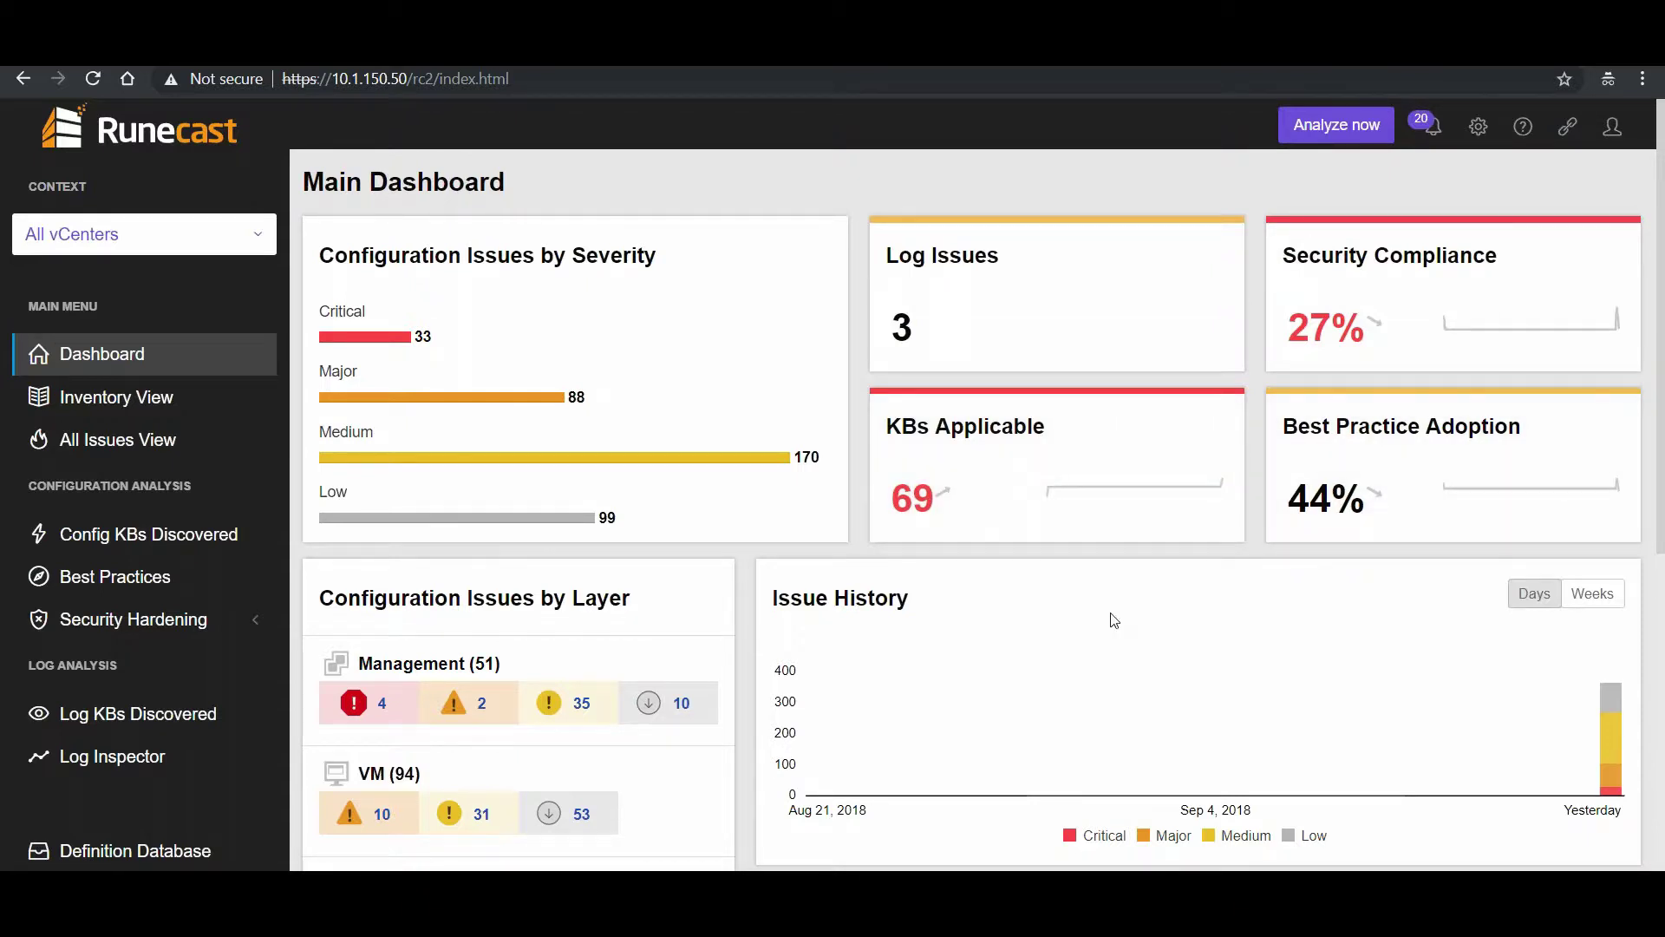
pyautogui.scroll(-2, 1113, 619)
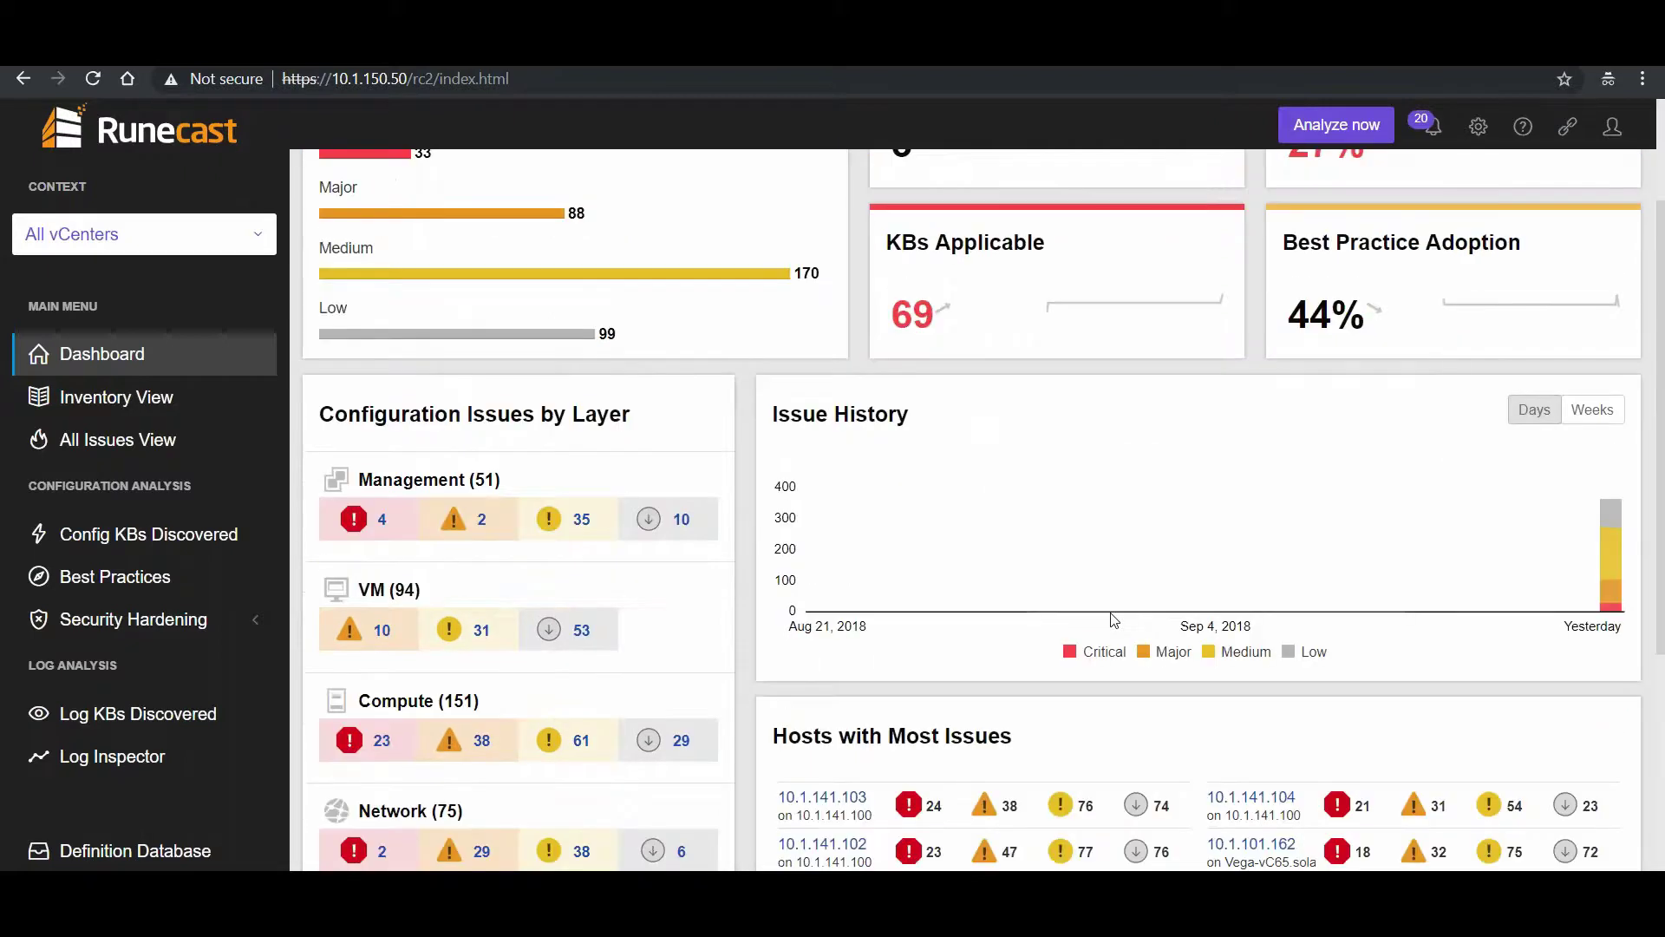
pyautogui.scroll(-1, 1113, 619)
pyautogui.moveTo(1102, 290)
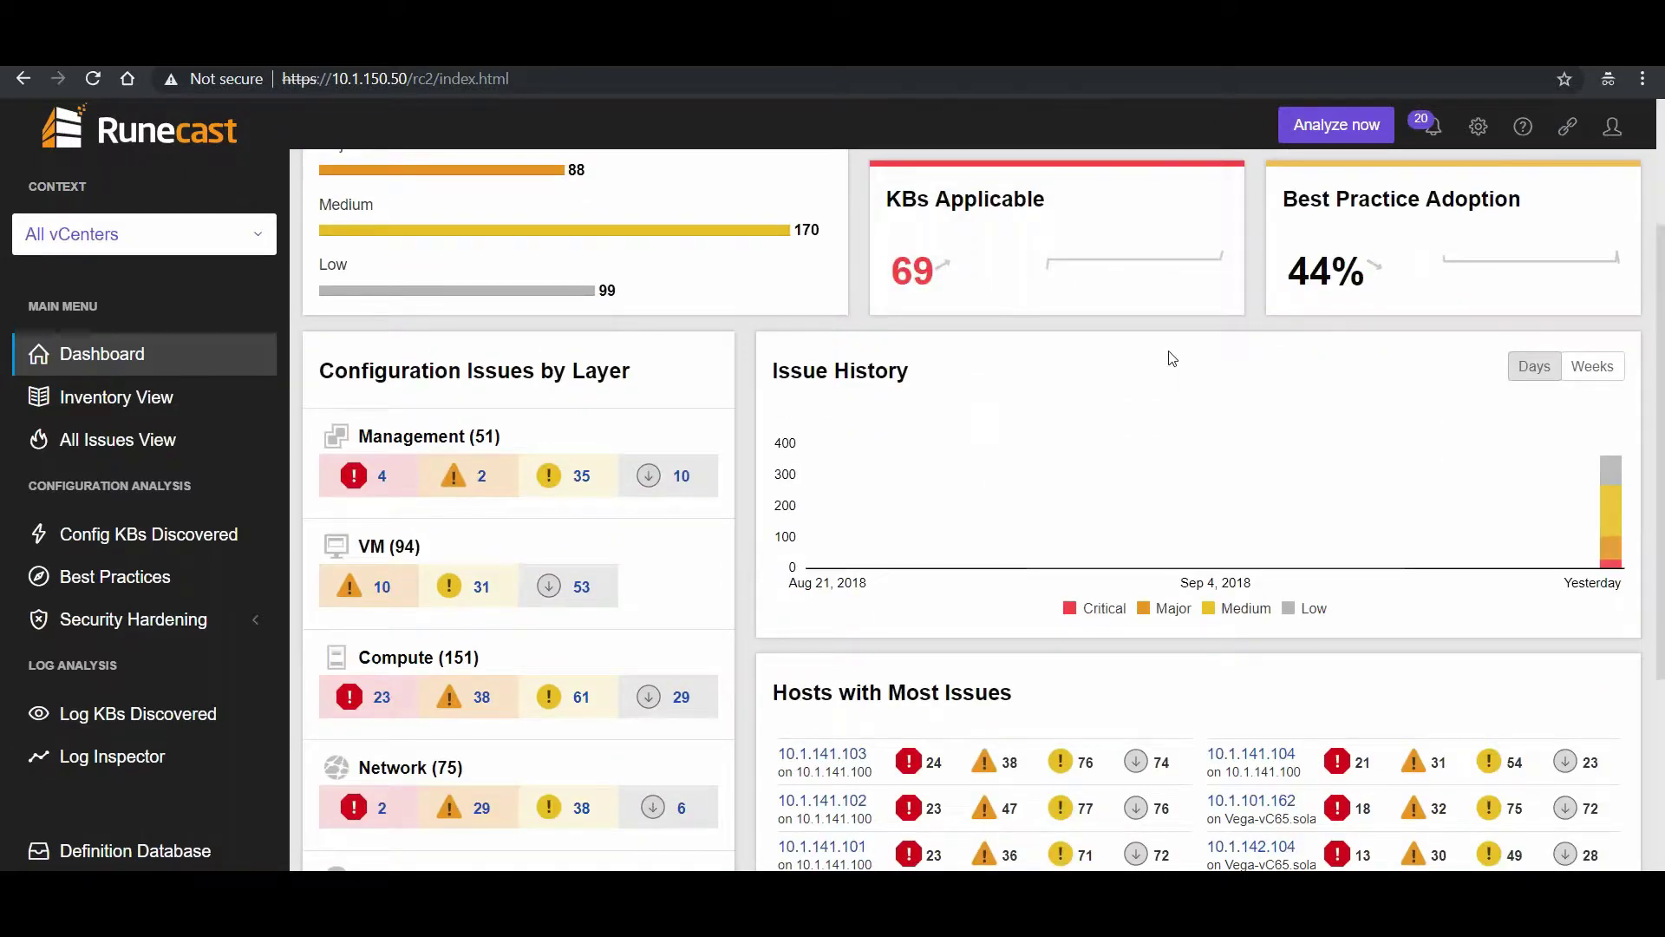
pyautogui.scroll(-1, 1172, 358)
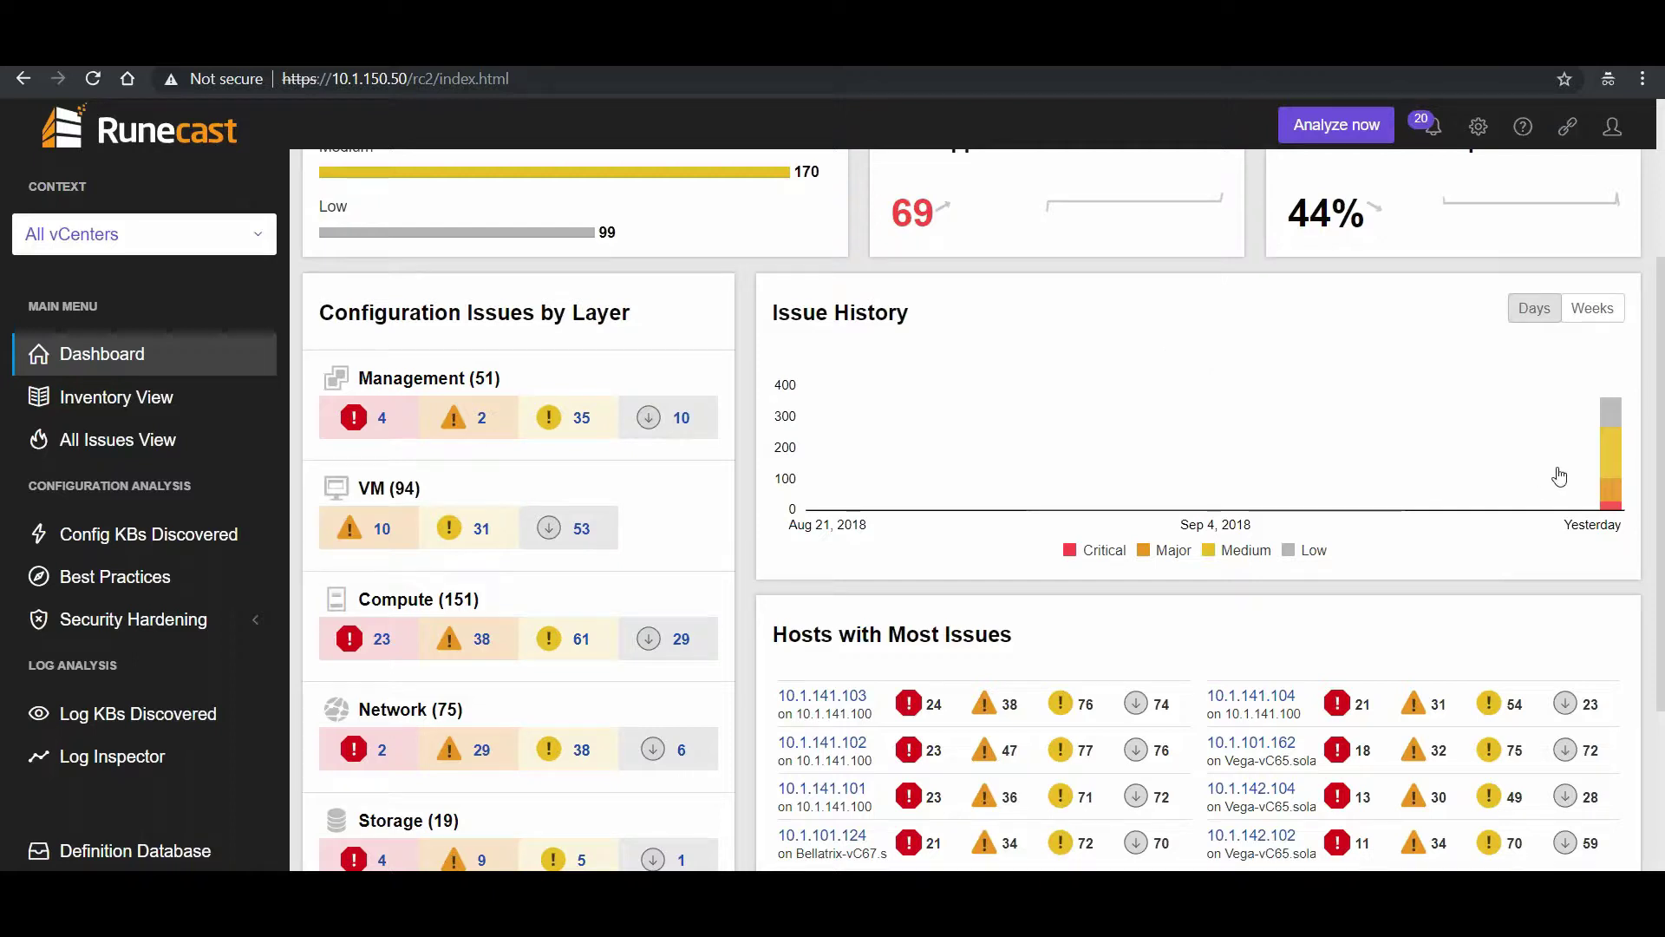
pyautogui.moveTo(1611, 473)
pyautogui.scroll(-2, 1332, 607)
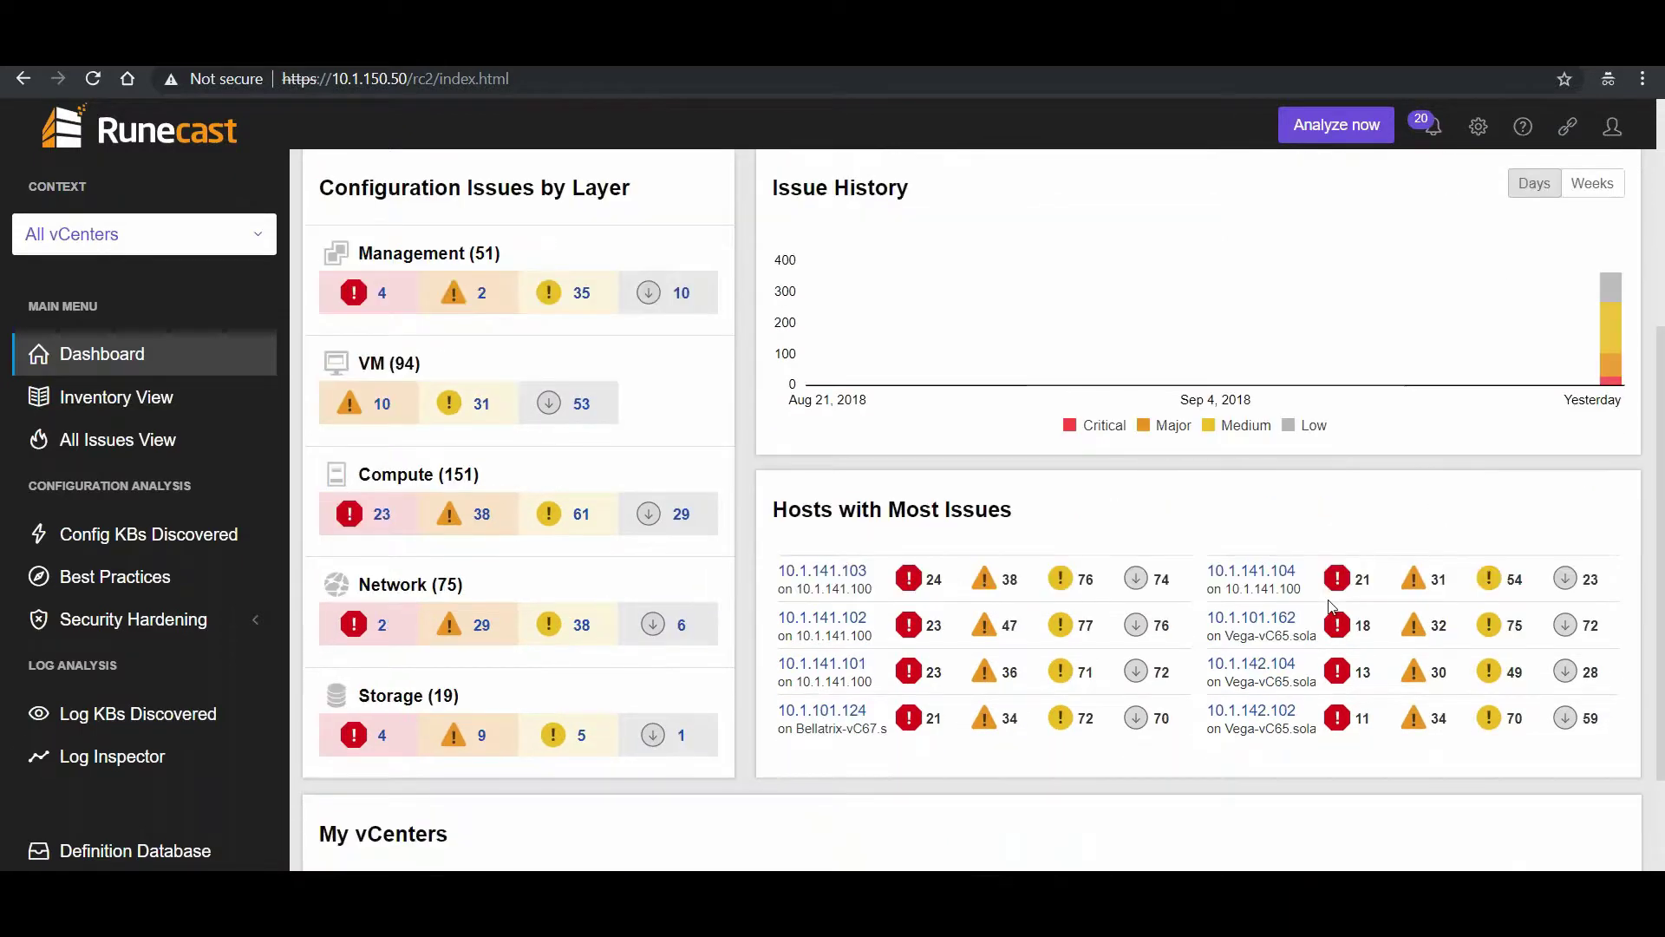
pyautogui.scroll(-1, 1301, 607)
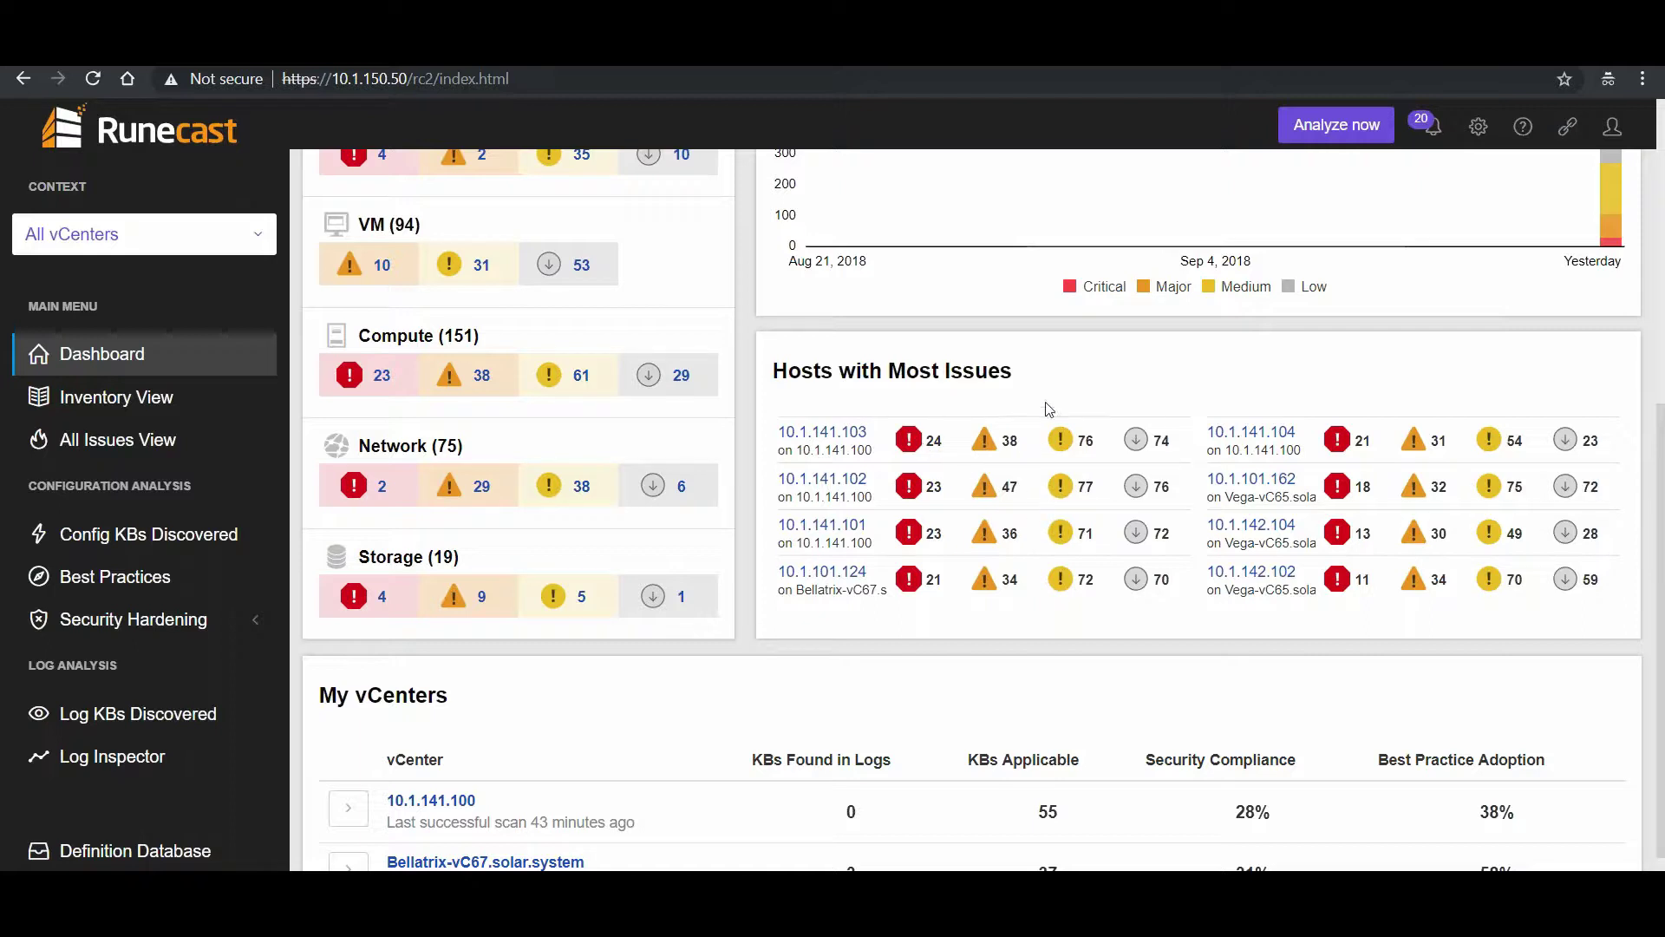
pyautogui.scroll(6, 1126, 398)
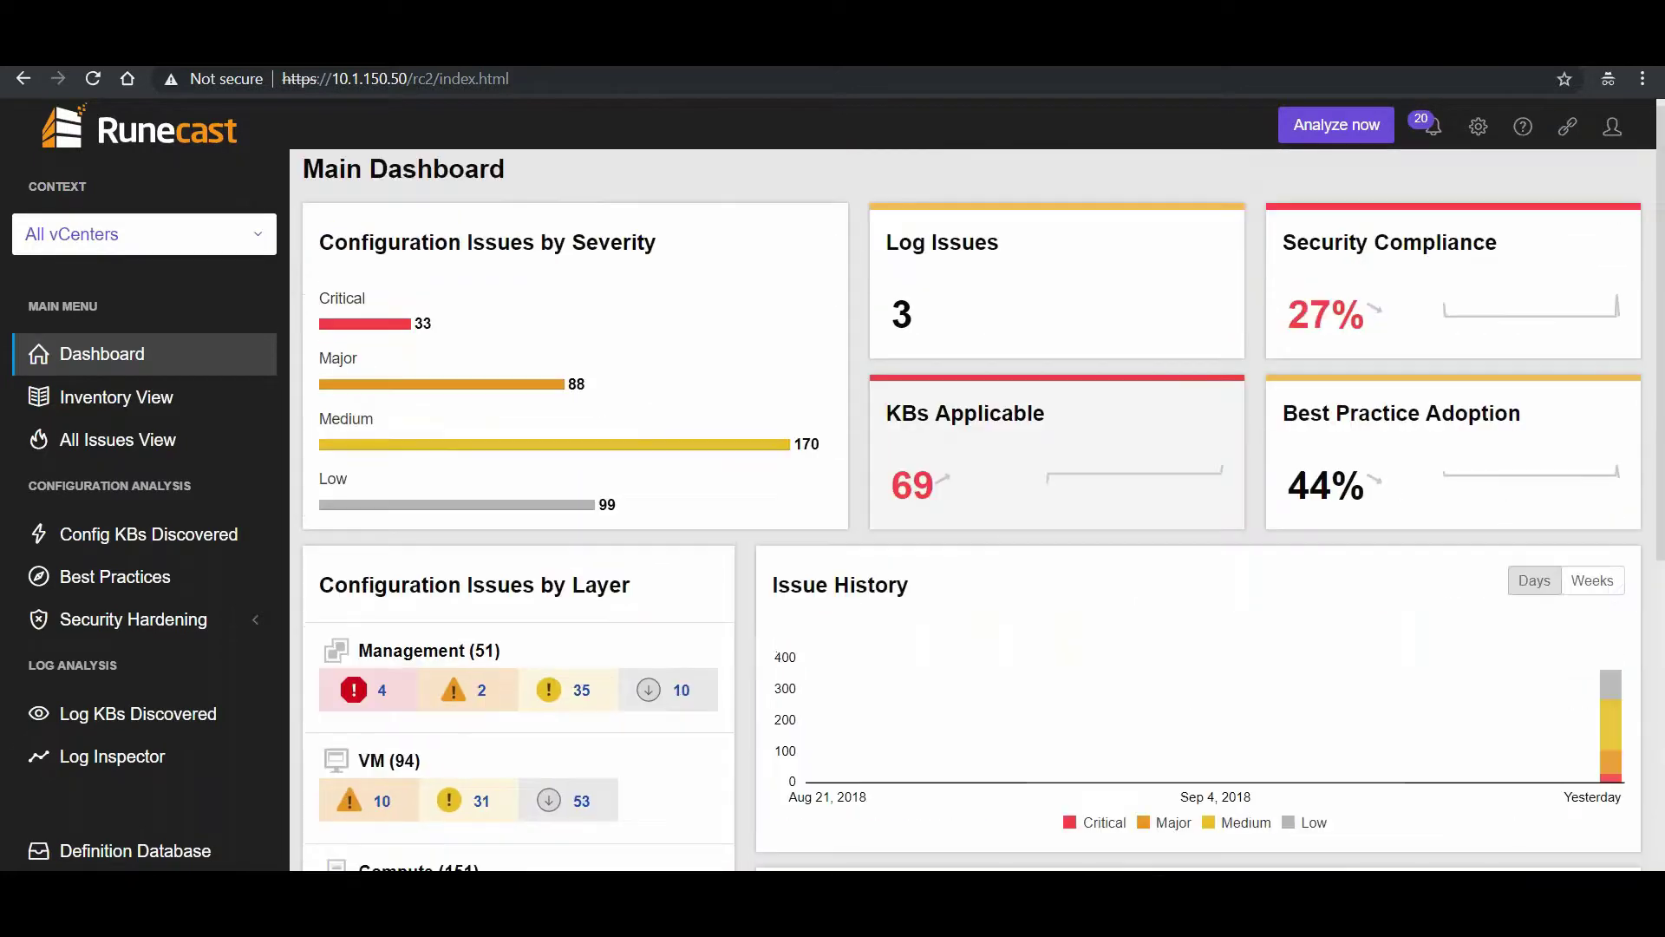
# Step: View the vCenter connection settings and the form for adding a vCenter server
pyautogui.click(1474, 130)
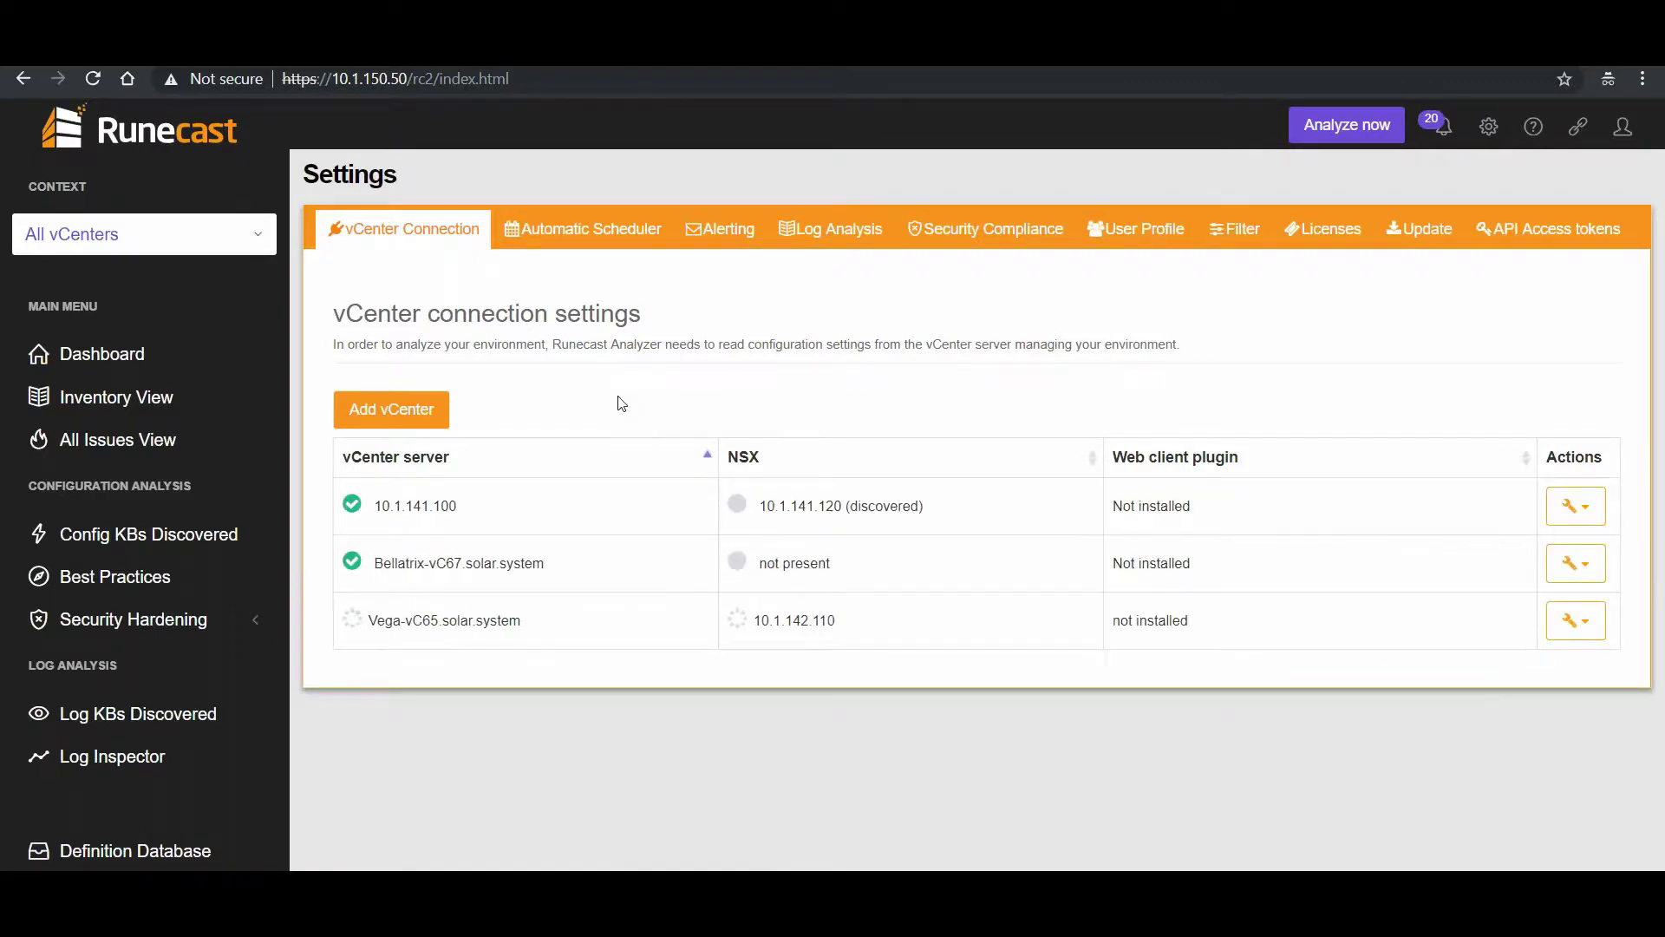
pyautogui.click(413, 417)
pyautogui.click(842, 300)
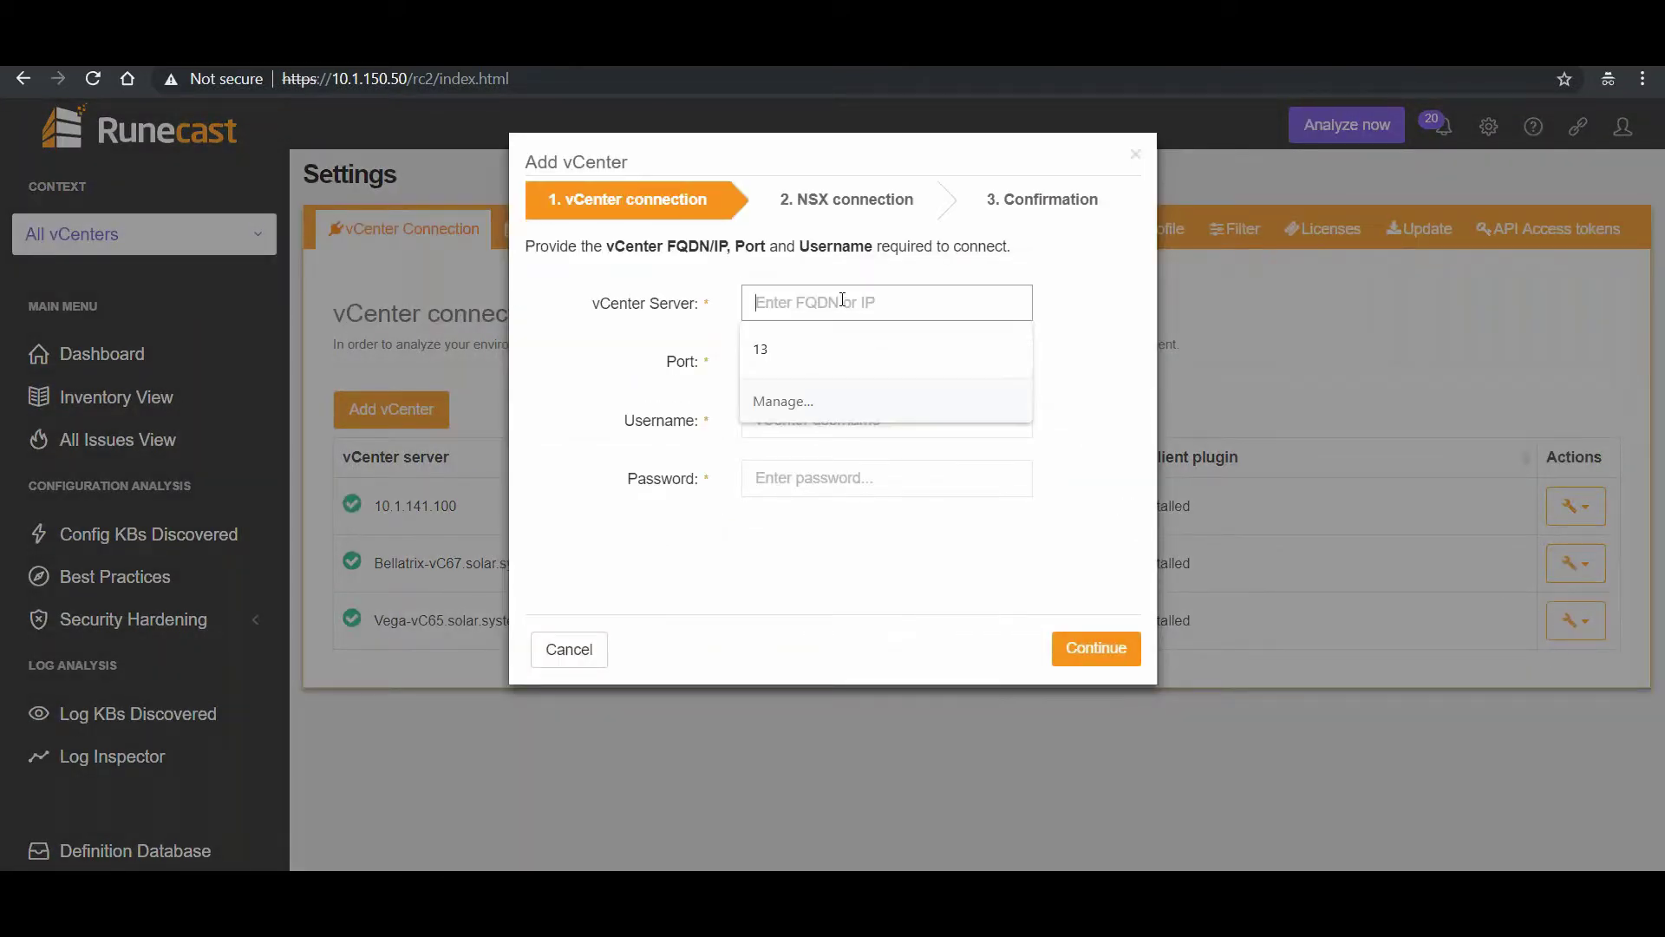
pyautogui.click(628, 333)
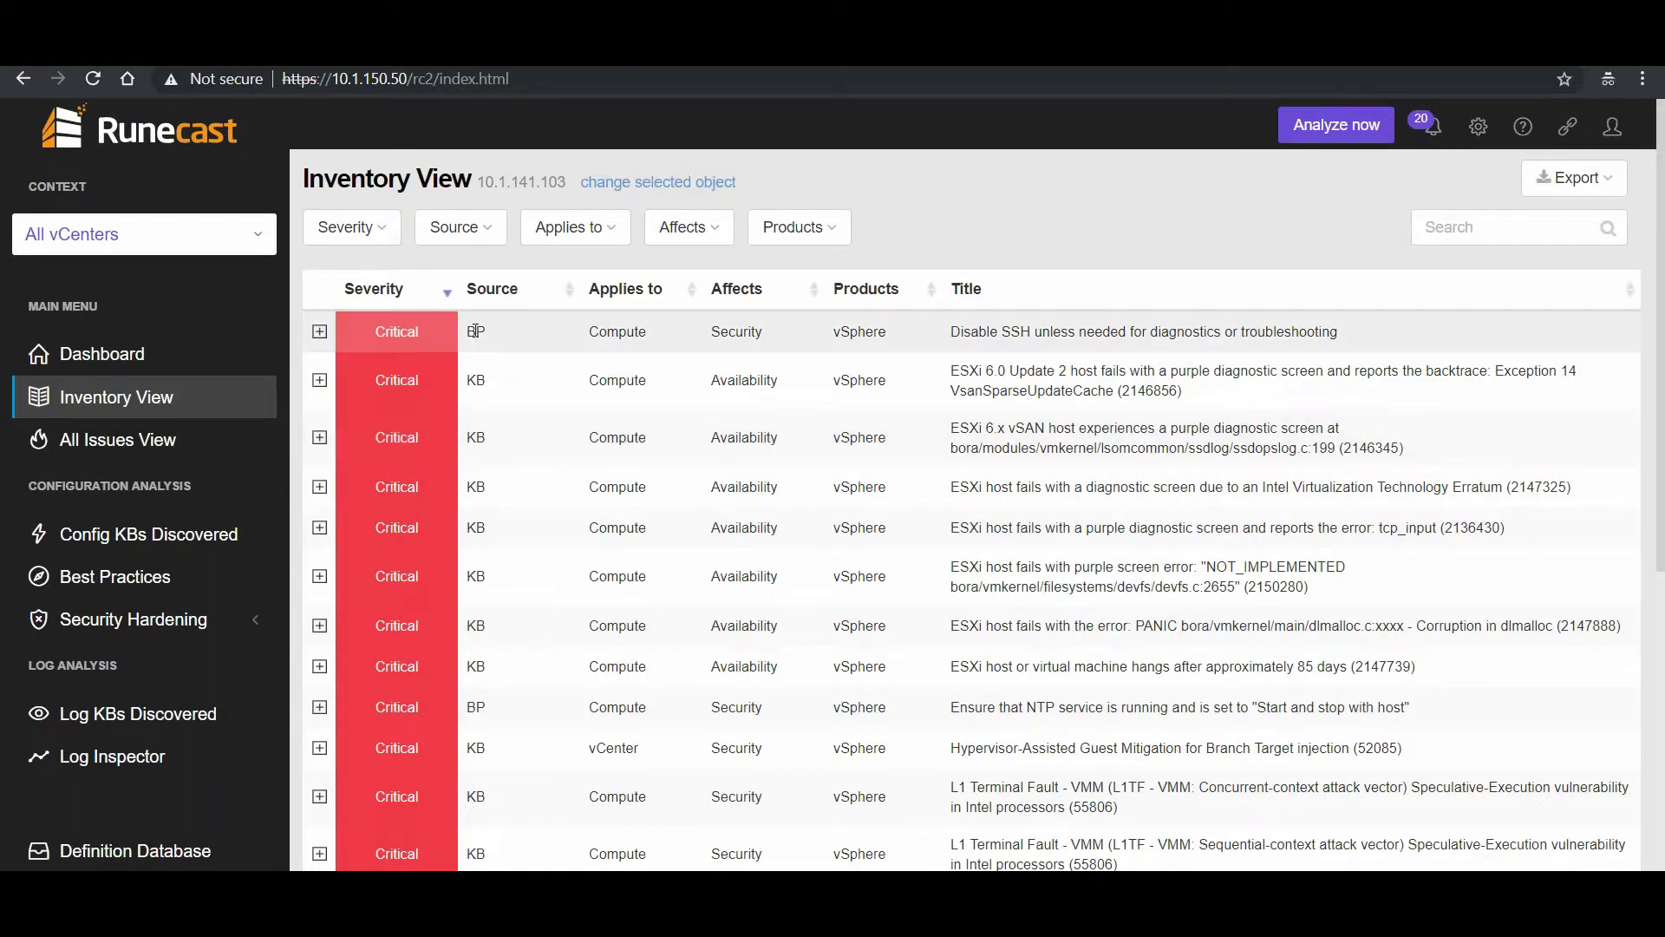
# Step: Filter the issues of host 10.1.141.103 in the inventory view to the vSAN product
pyautogui.click(828, 232)
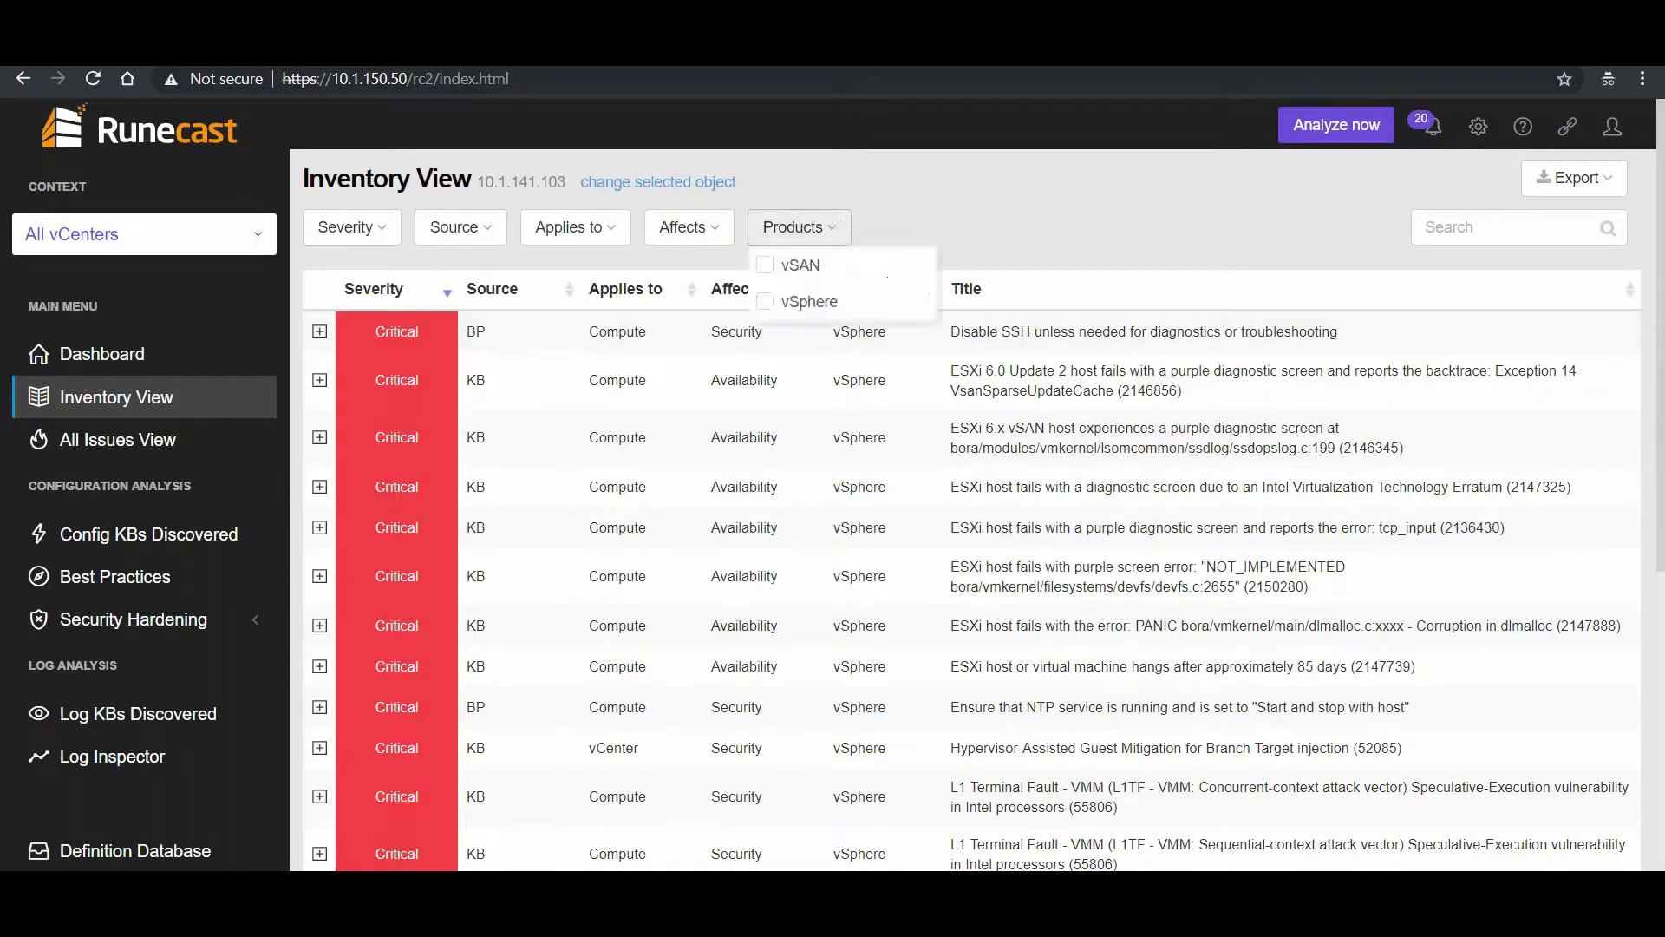
pyautogui.click(765, 267)
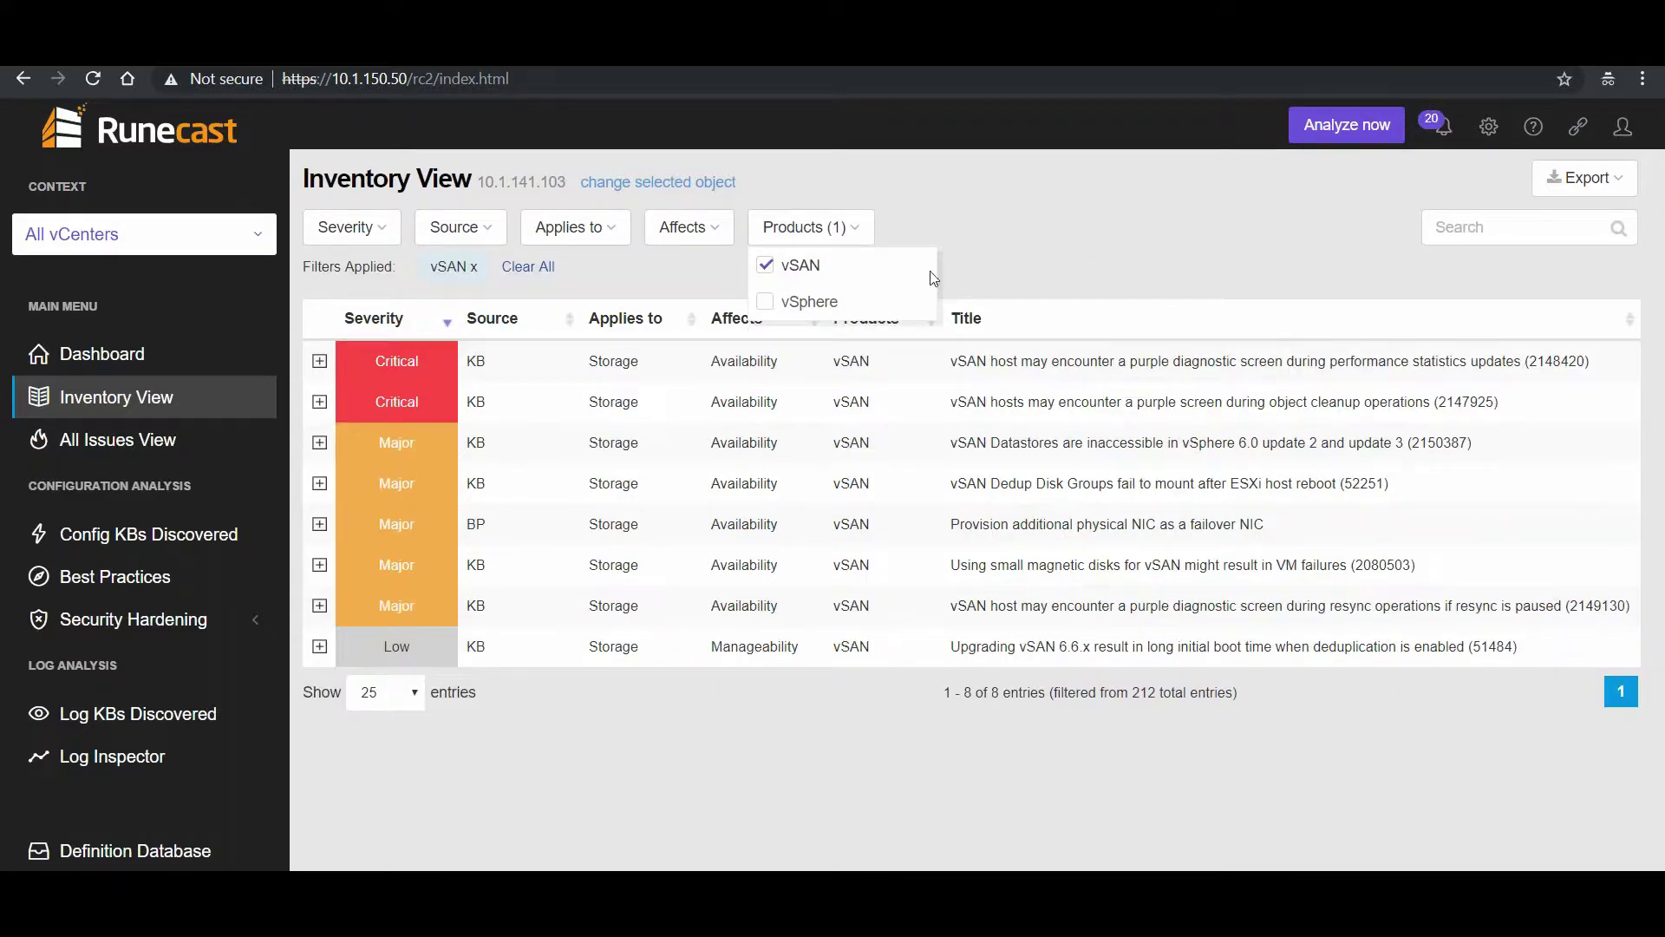
pyautogui.click(1039, 238)
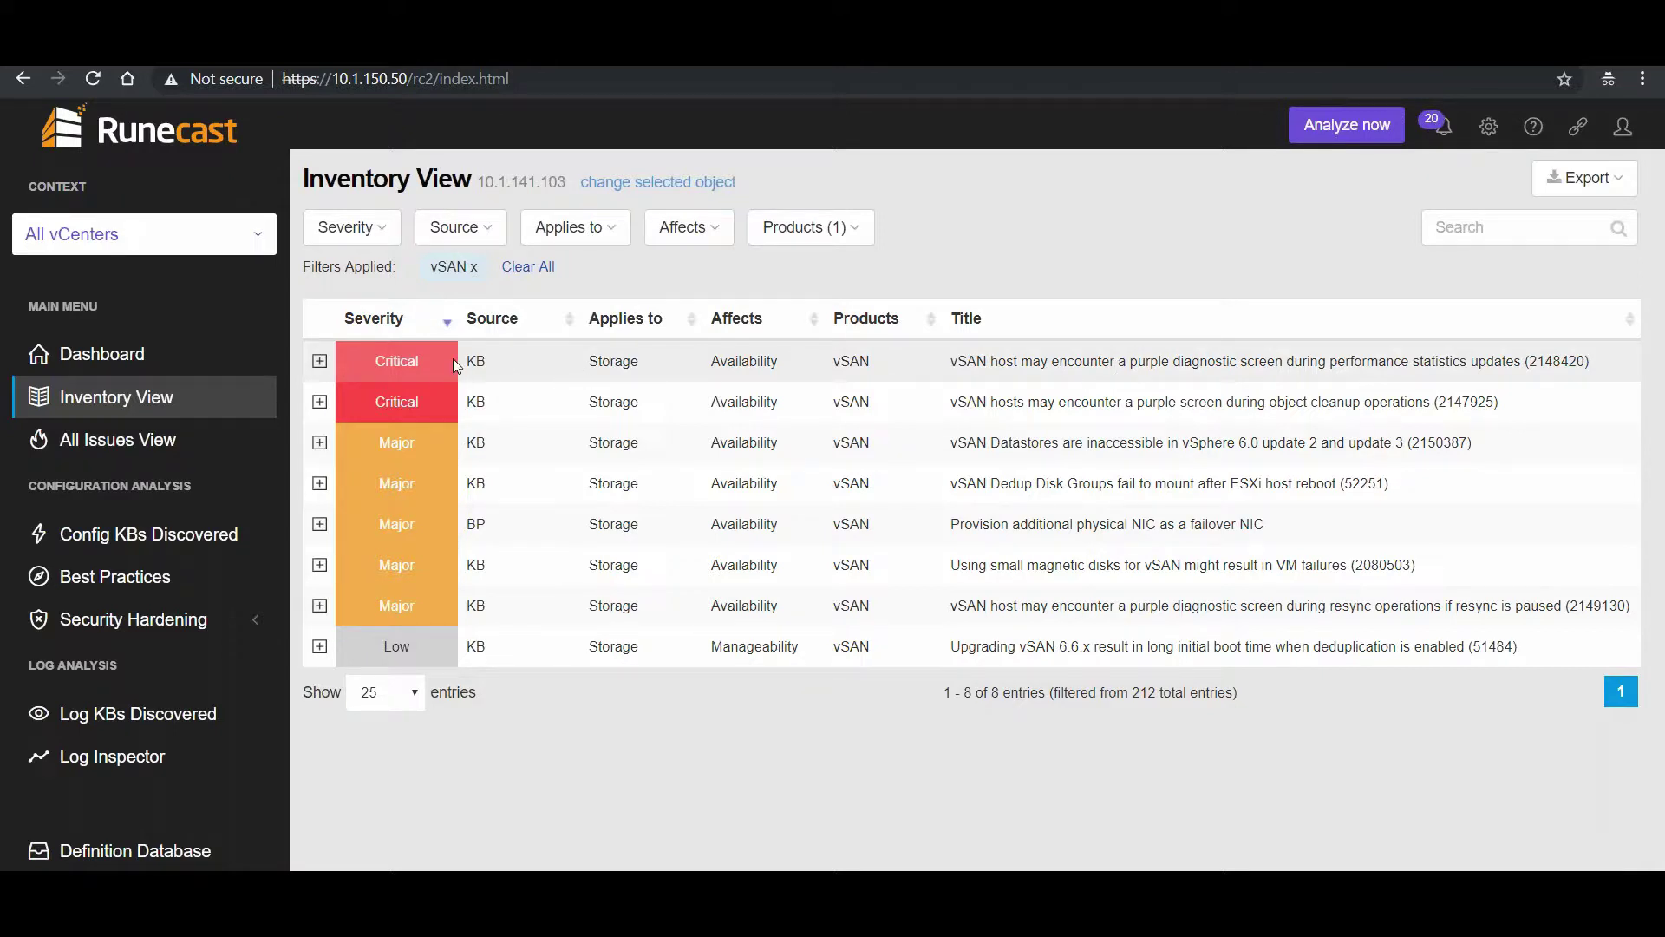
# Step: Examine the knowledge base details and the findings of the critical vSAN performance statistics issue (2148420)
pyautogui.click(319, 361)
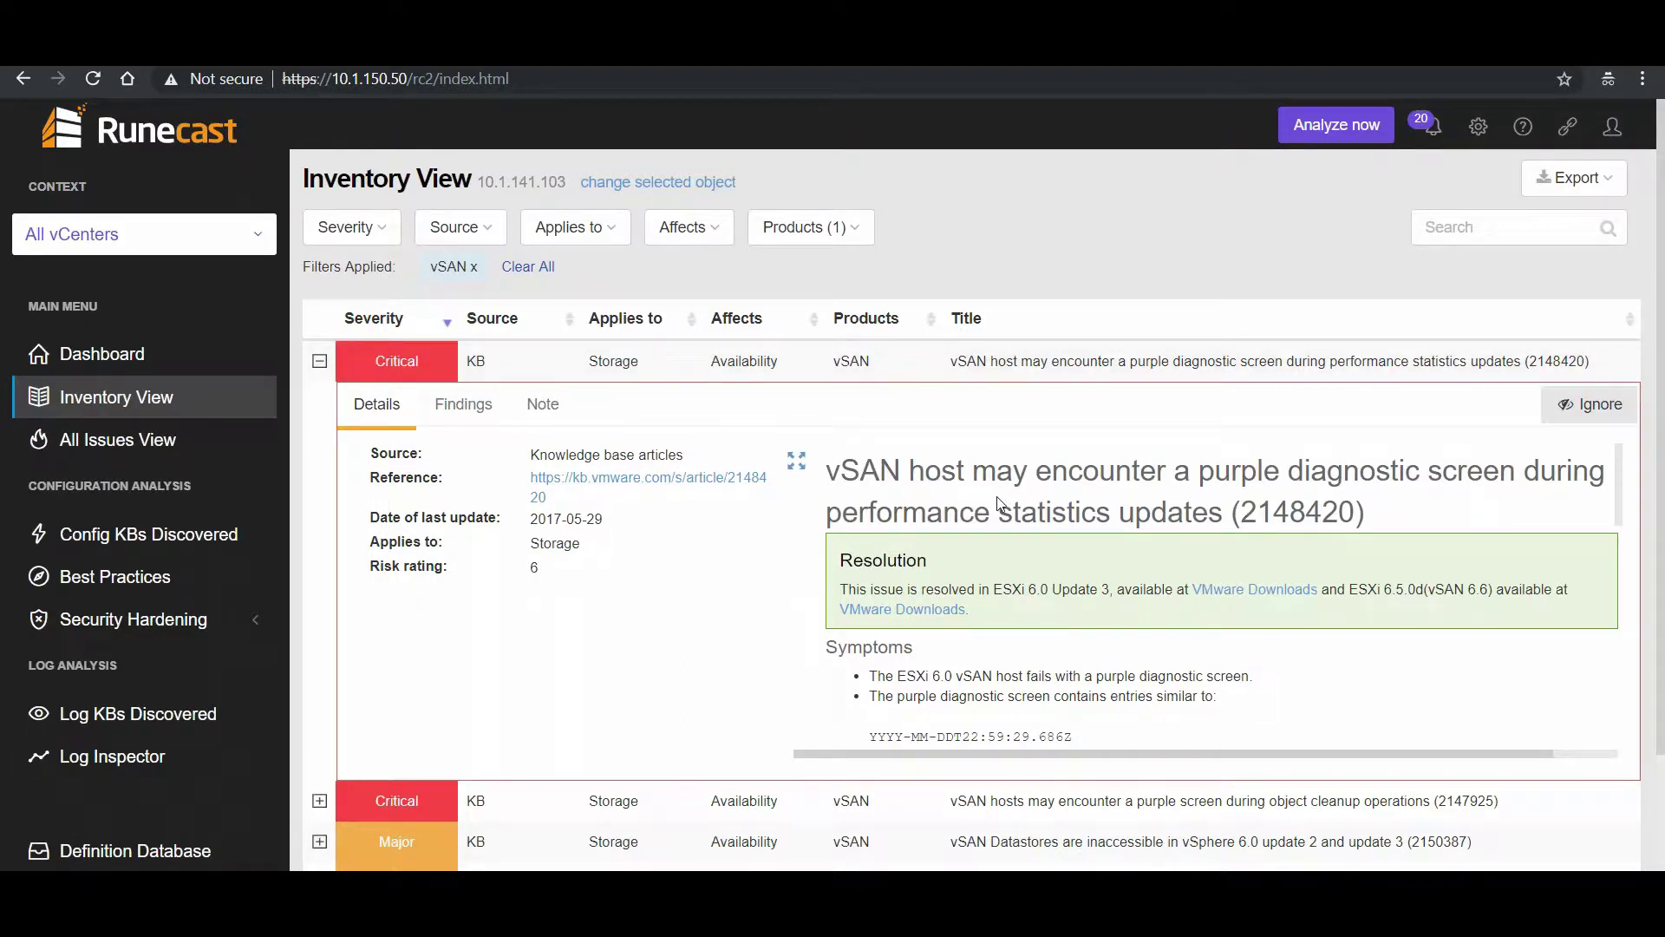
pyautogui.scroll(-1, 1456, 507)
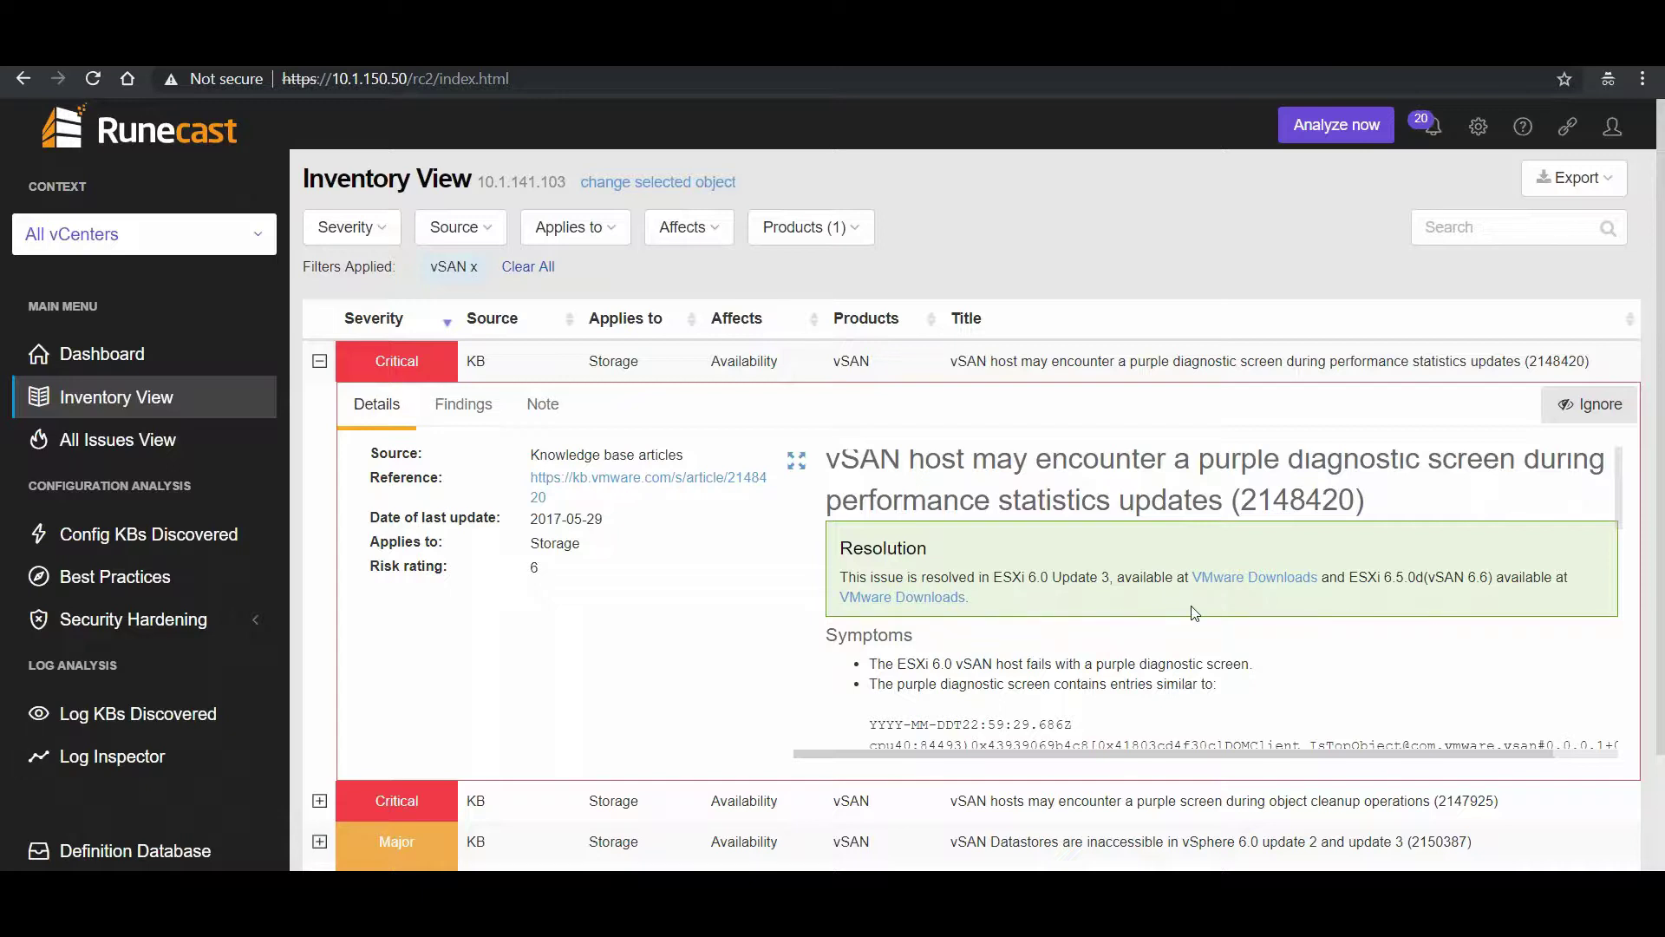
pyautogui.scroll(-6, 1194, 612)
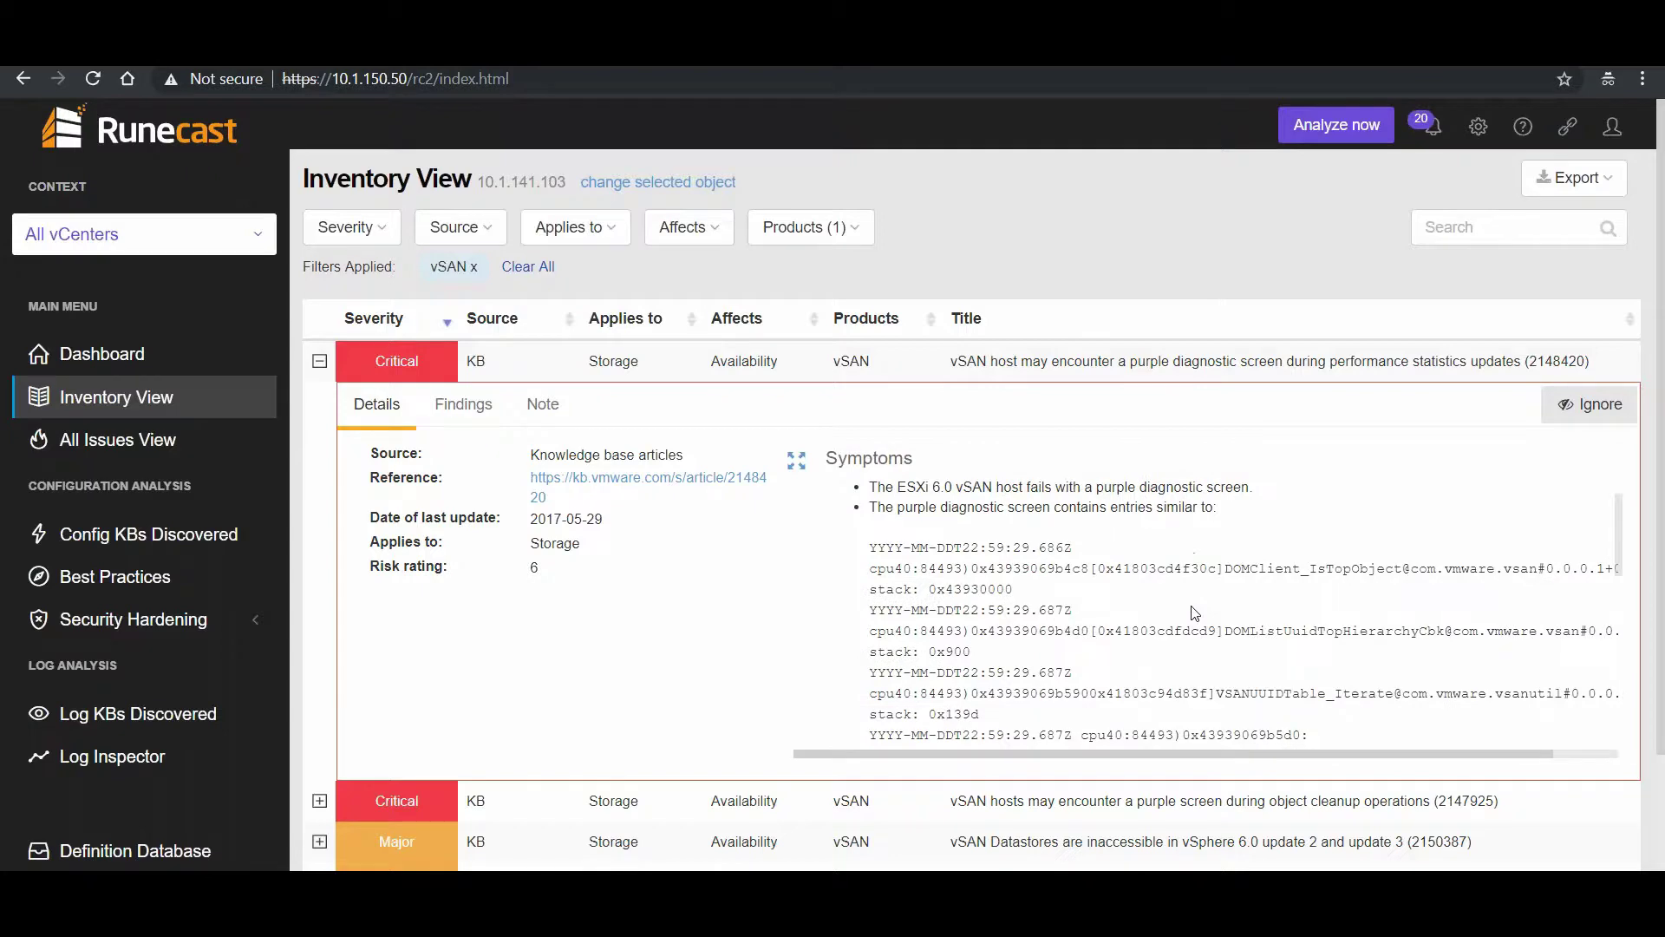
pyautogui.scroll(-4, 1221, 596)
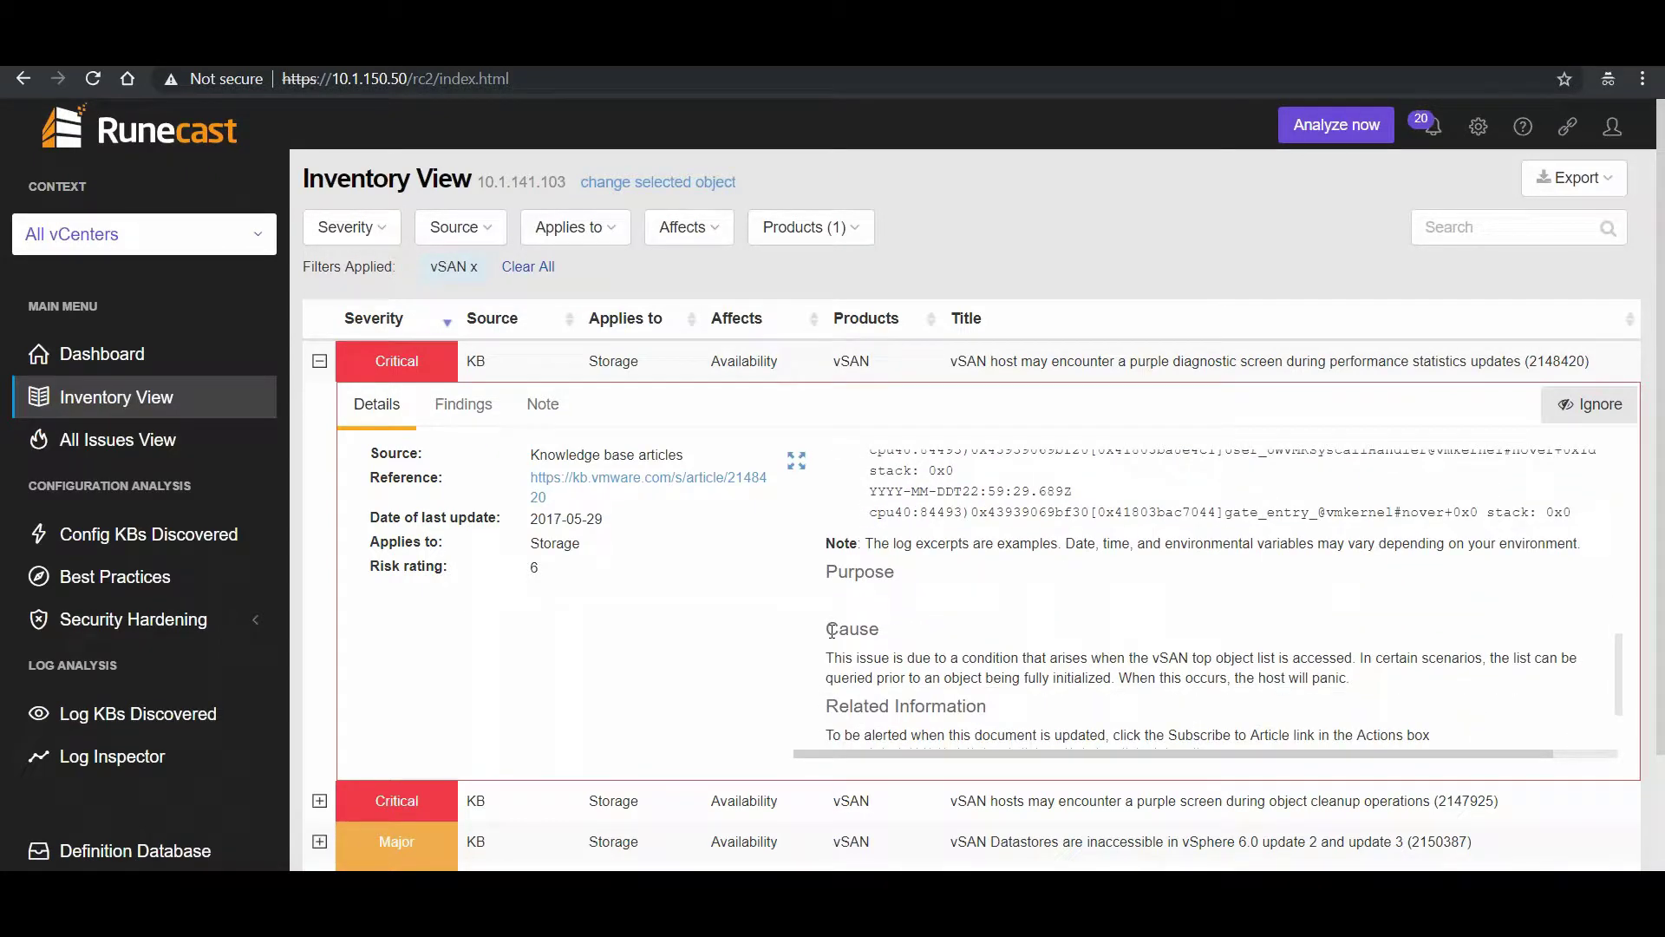
pyautogui.scroll(10, 948, 678)
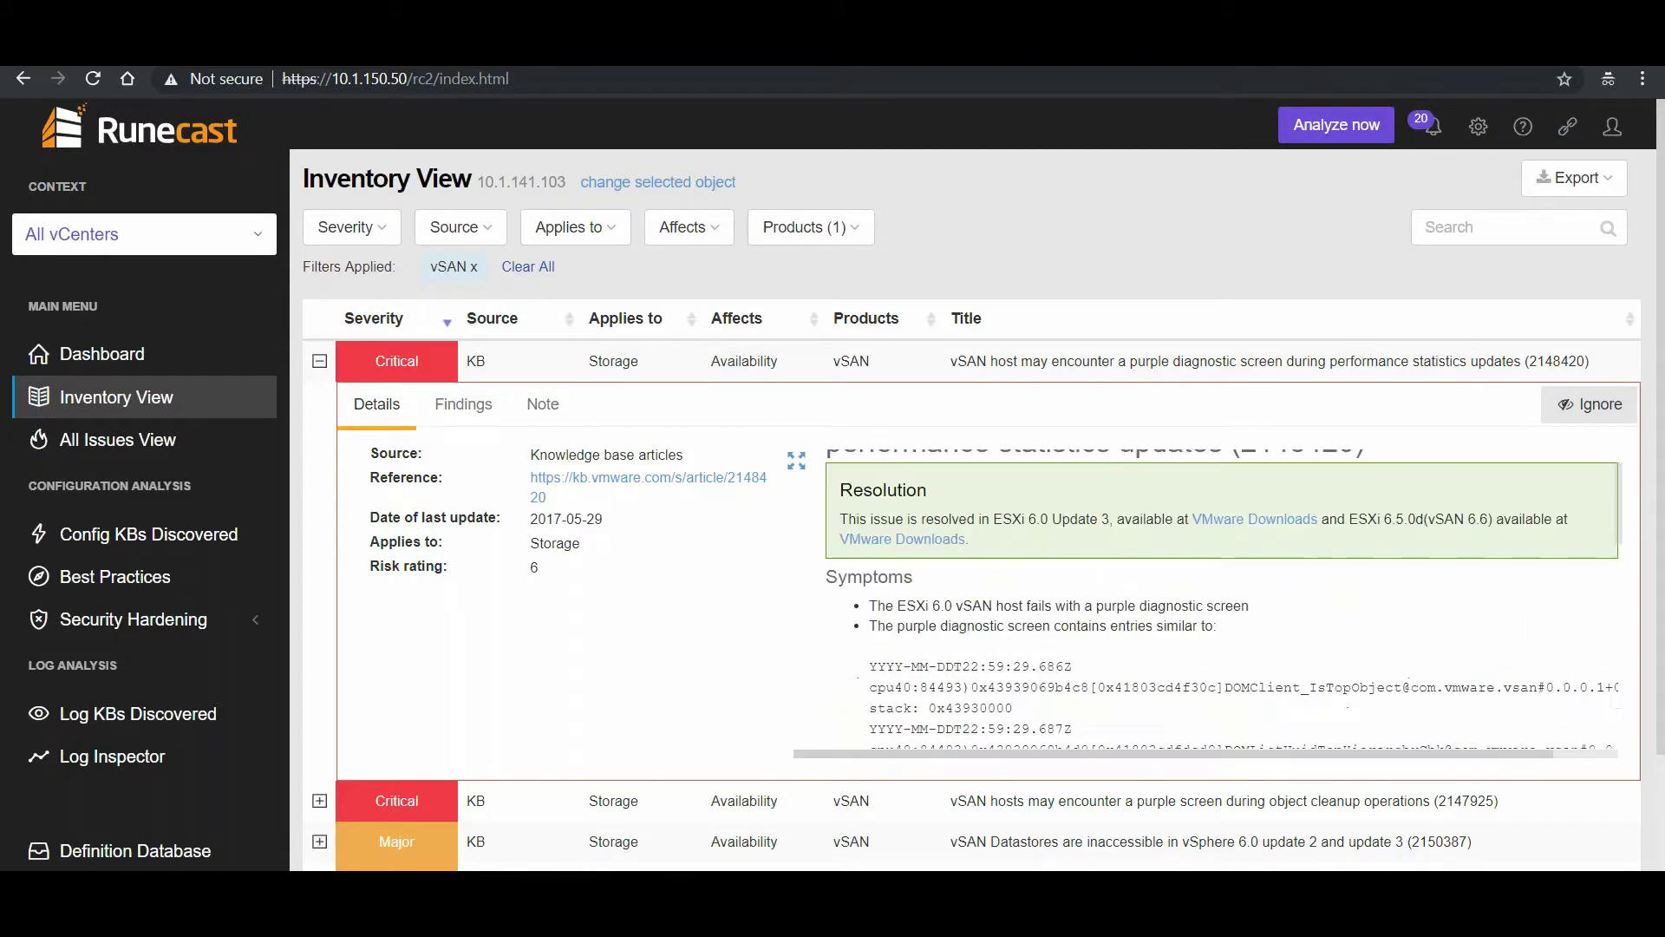
pyautogui.click(463, 408)
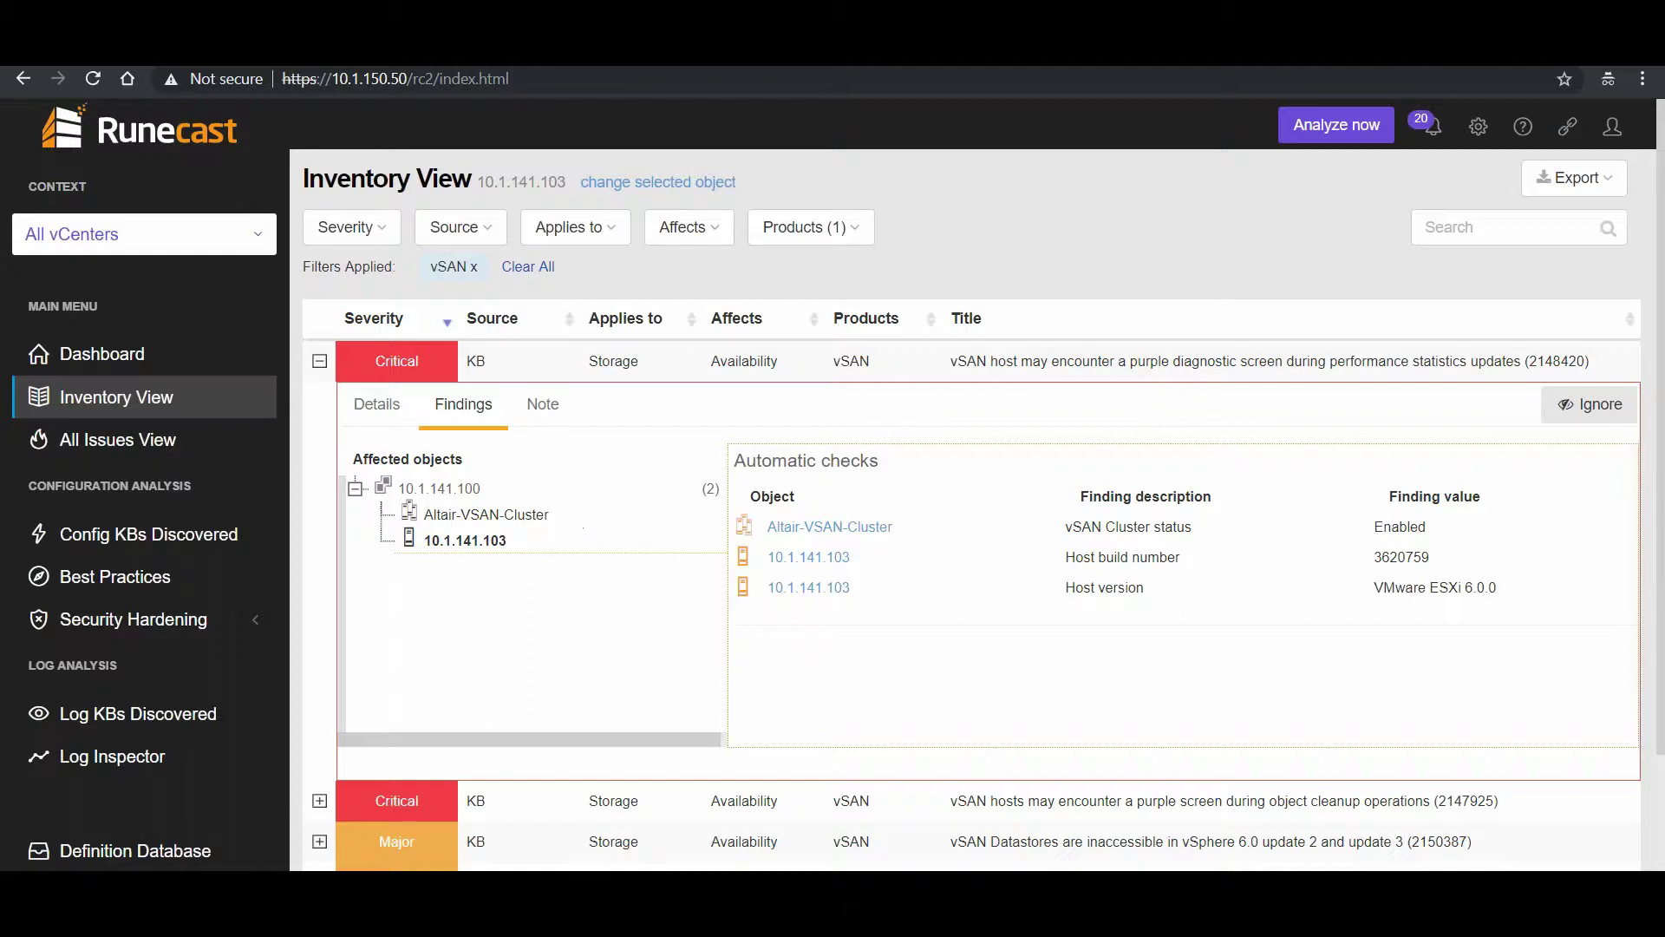
# Step: Add the note "Plan to fix it next week." to issue 2148420, save it and collapse the issue
pyautogui.click(549, 415)
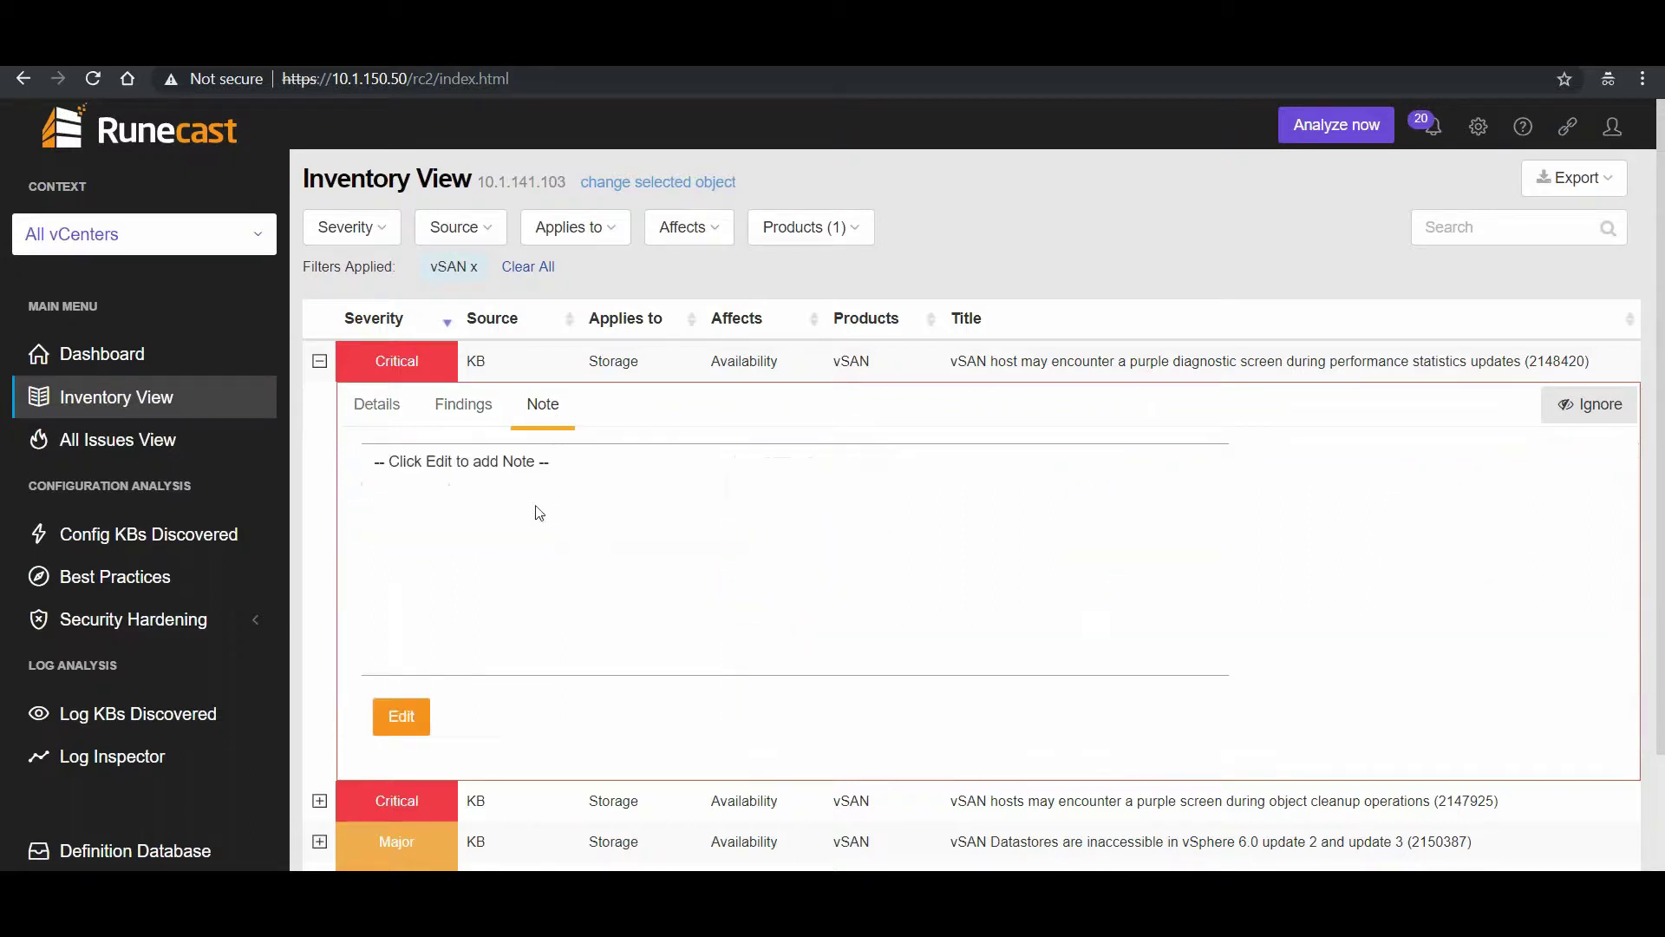
pyautogui.click(402, 718)
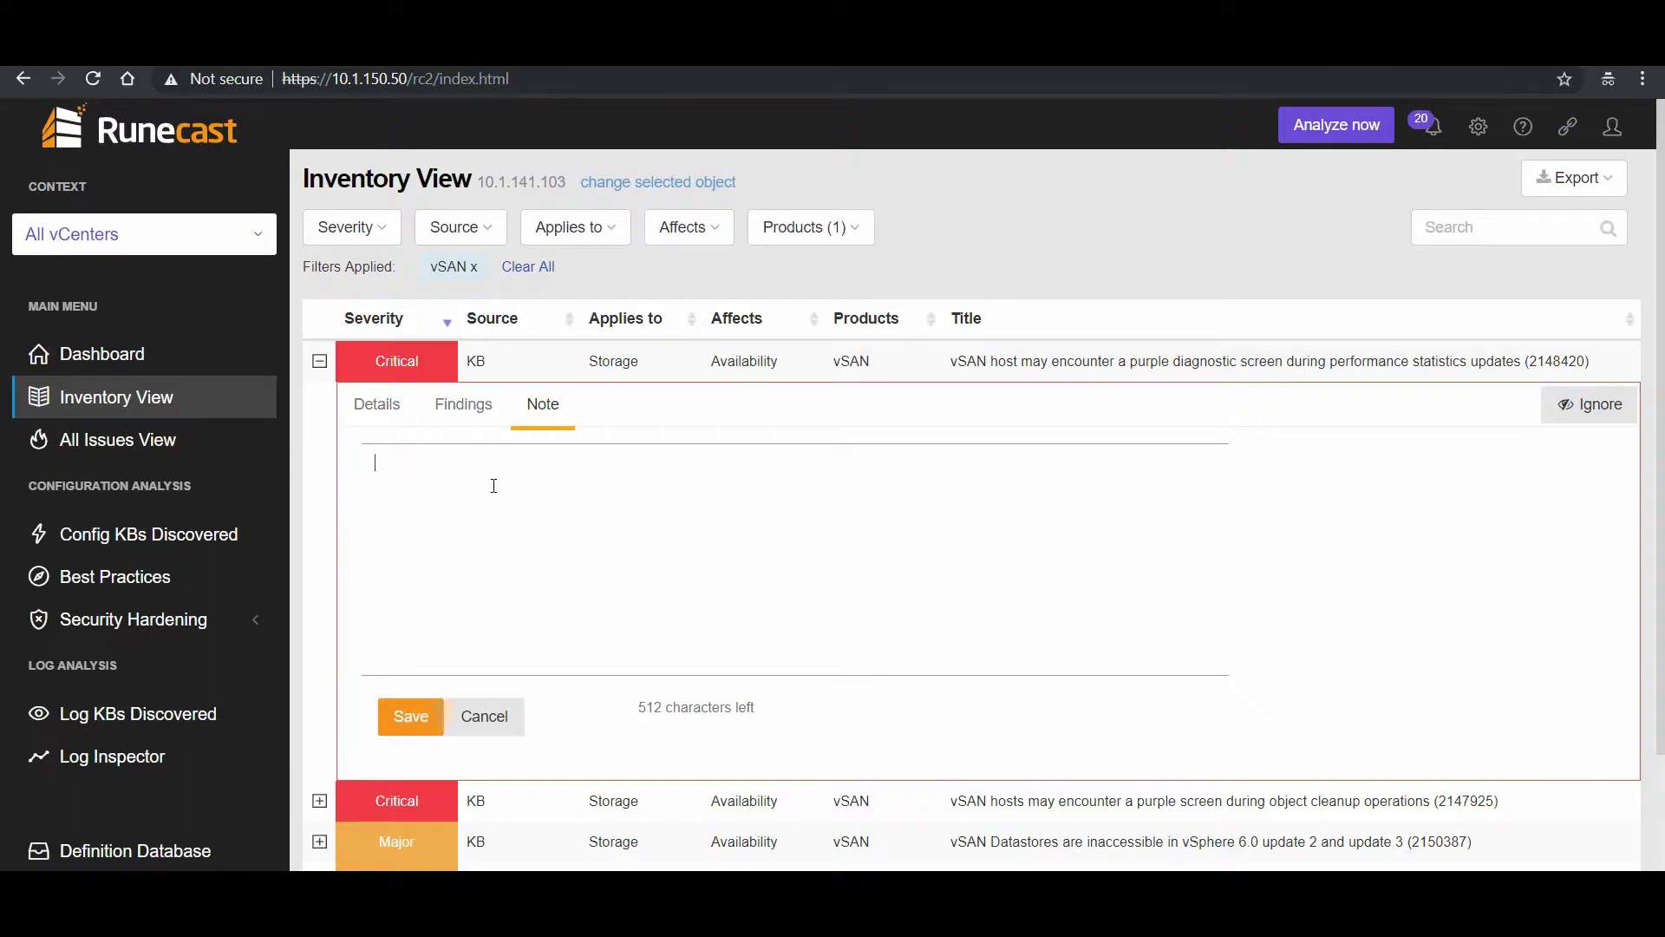
pyautogui.write('Plan to fix it next week.')
pyautogui.click(411, 720)
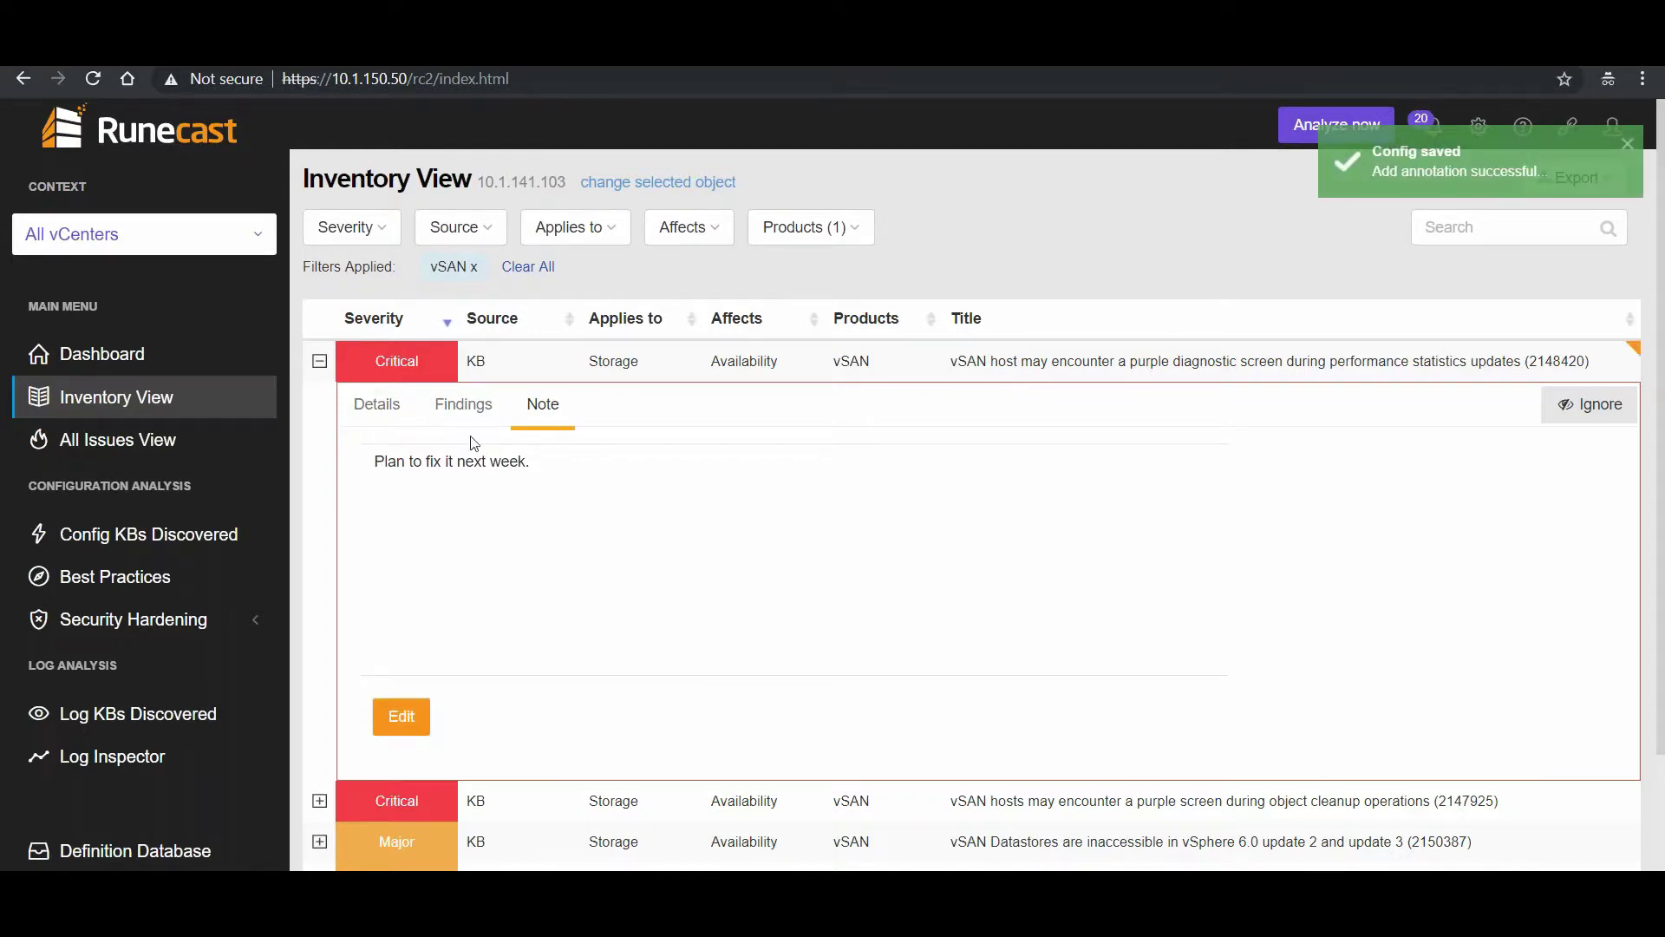
pyautogui.click(320, 362)
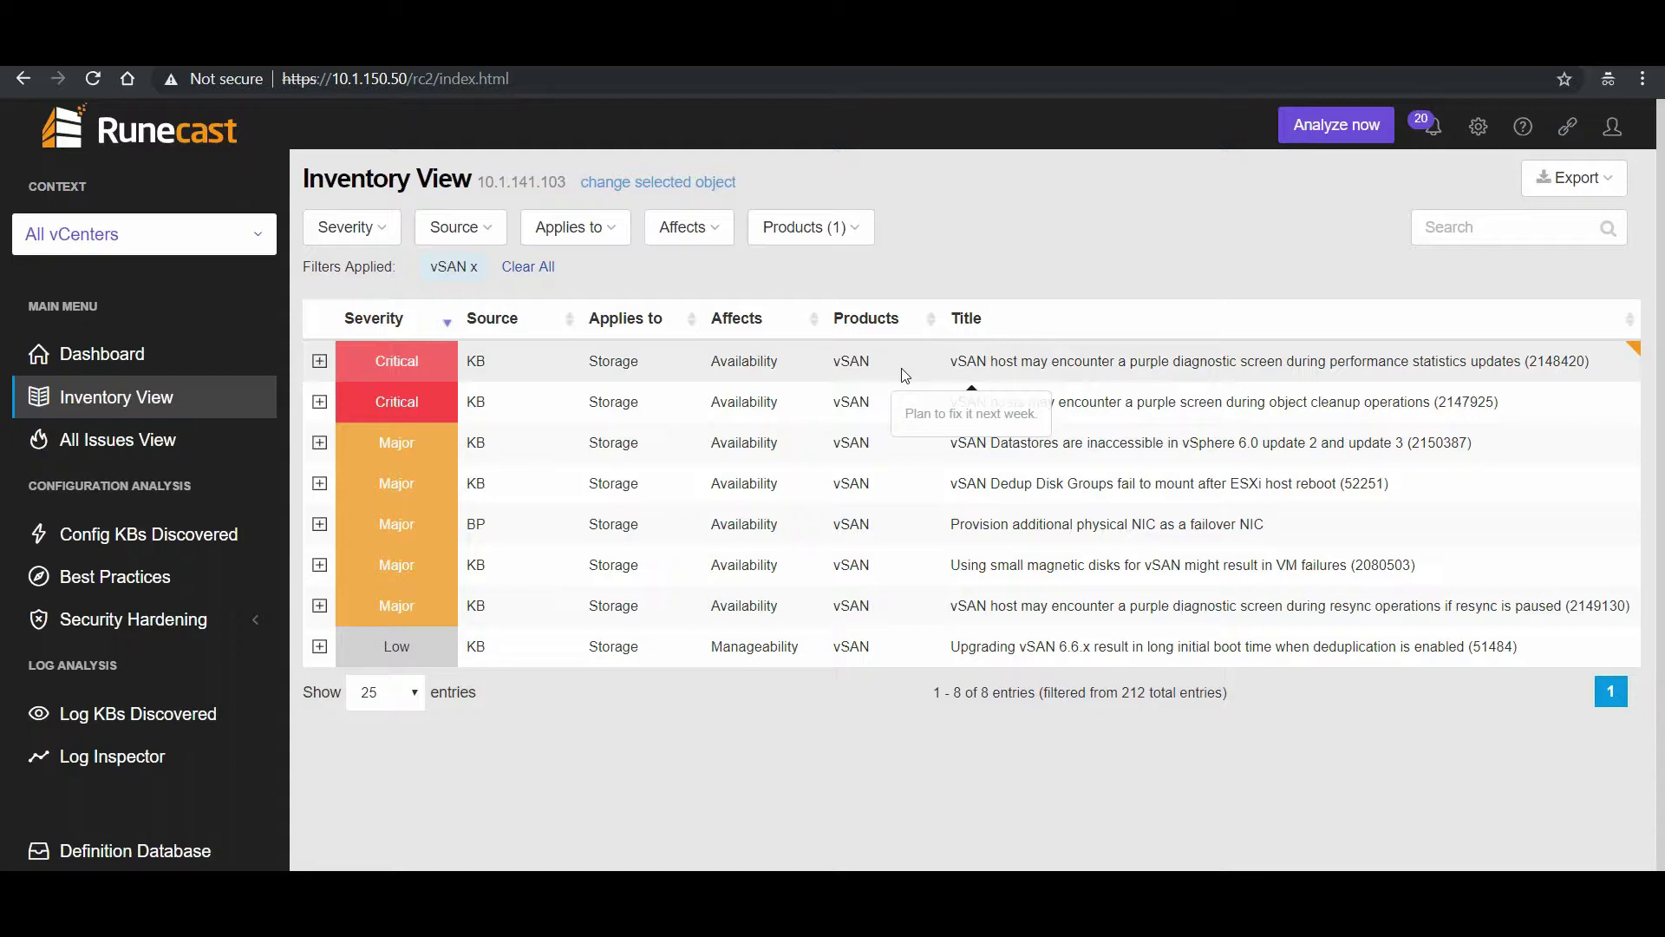
# Step: View the details of critical vSAN issues 2148420 and 2147925, including the ignore option, and collapse them
pyautogui.click(333, 364)
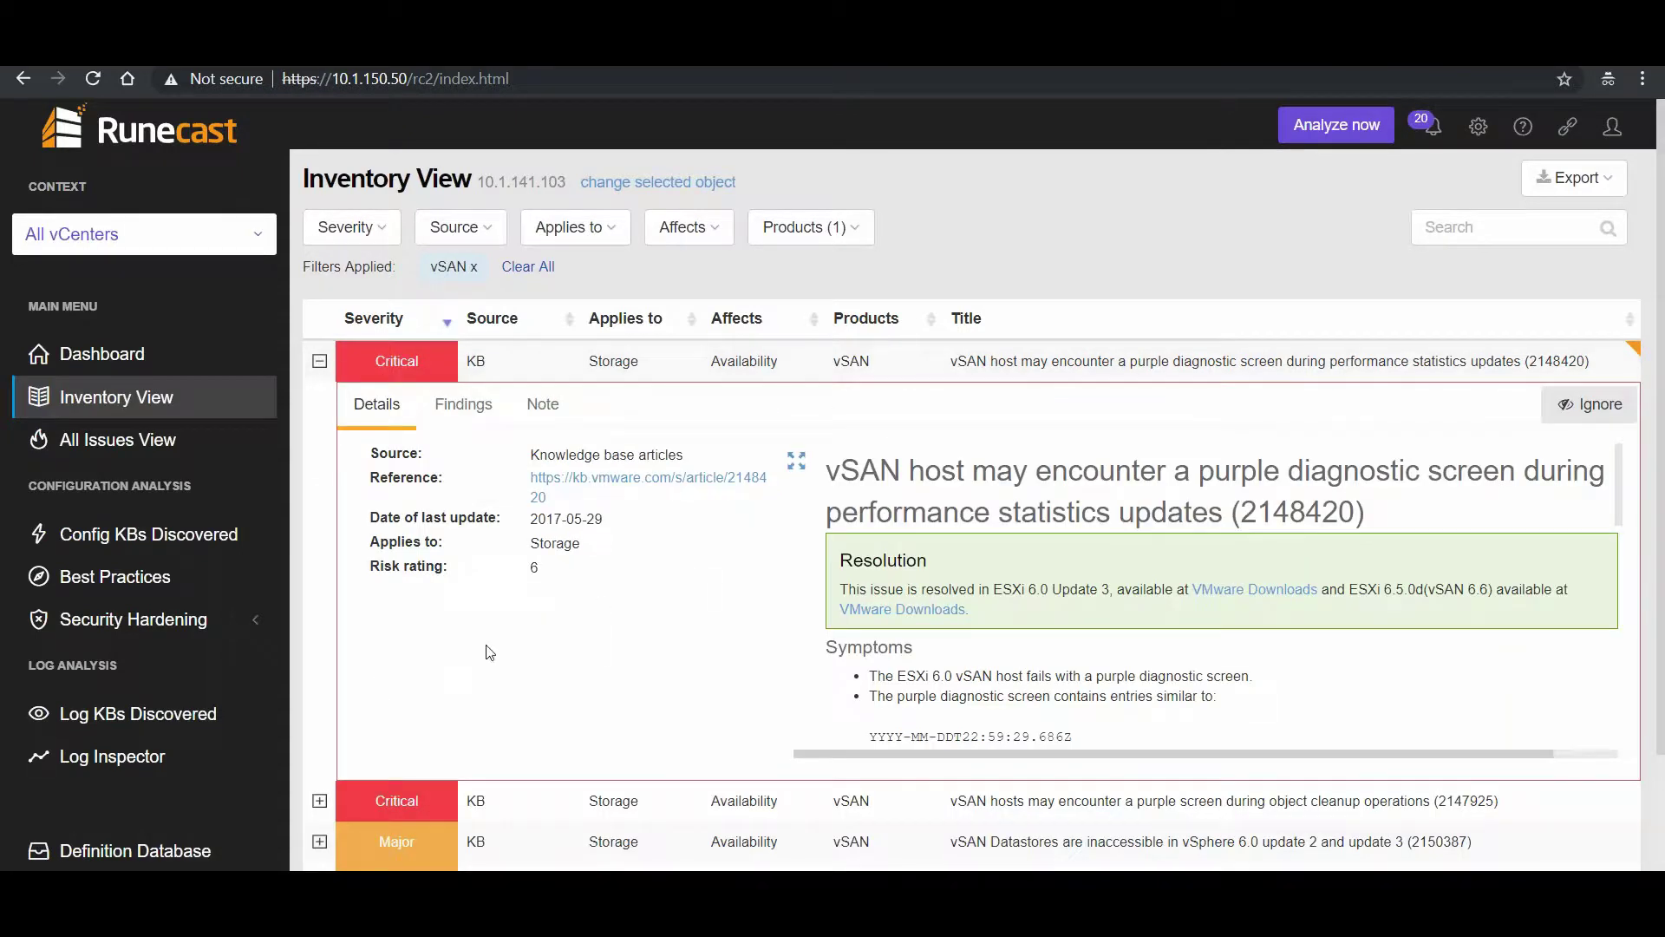
pyautogui.click(320, 800)
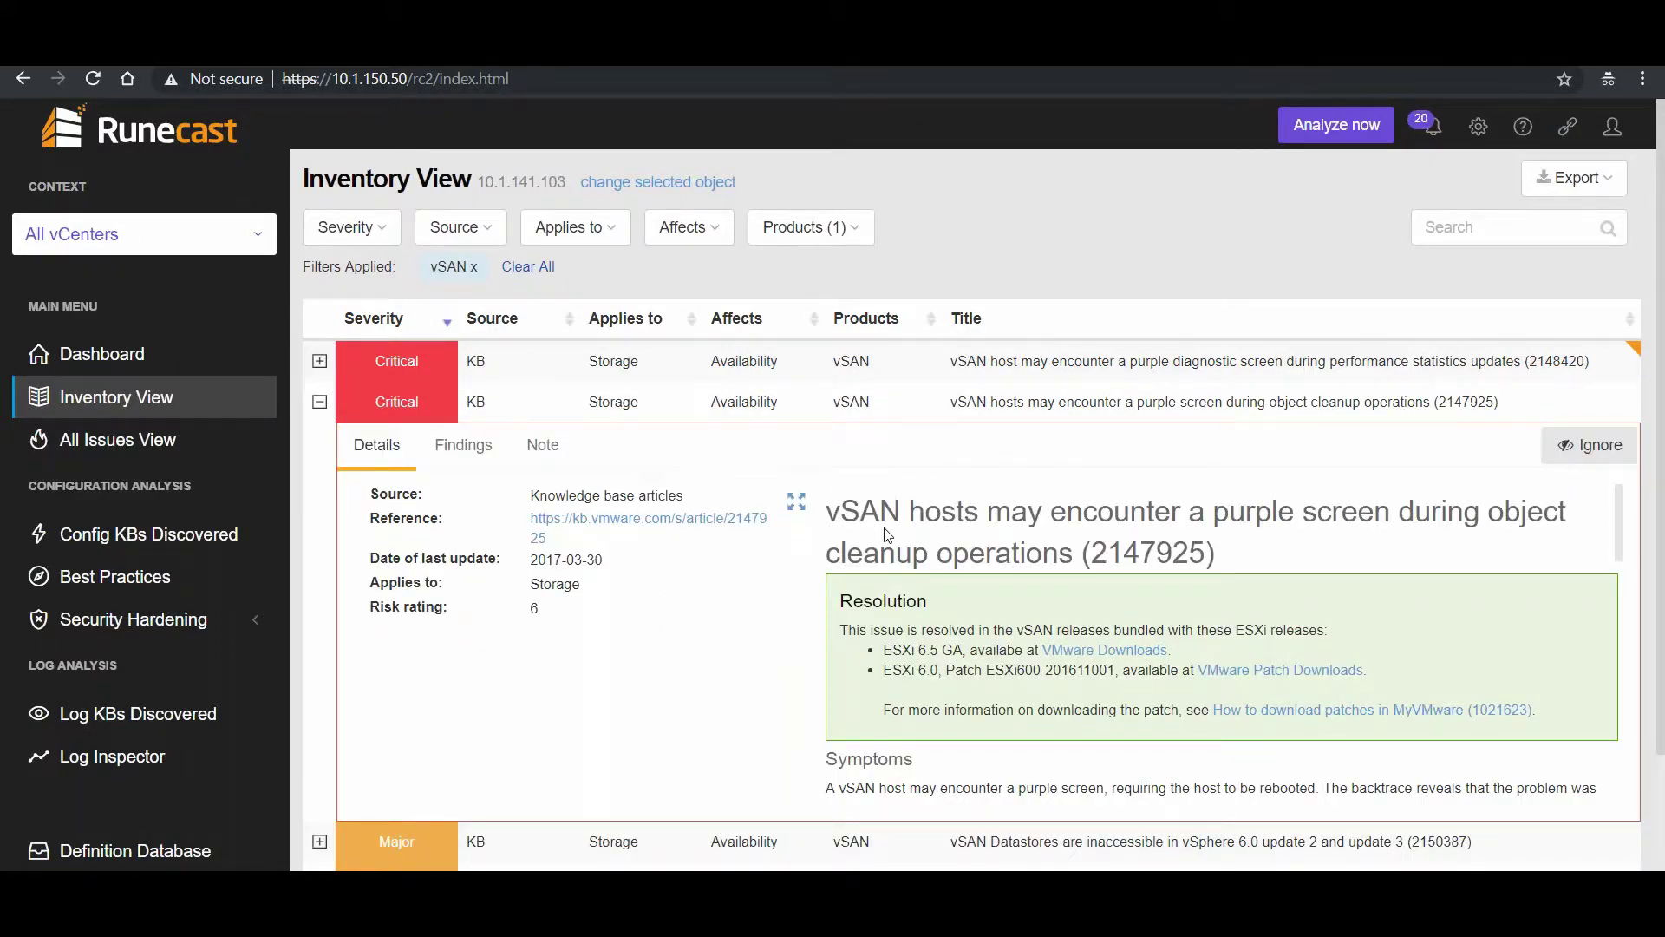
pyautogui.click(1578, 458)
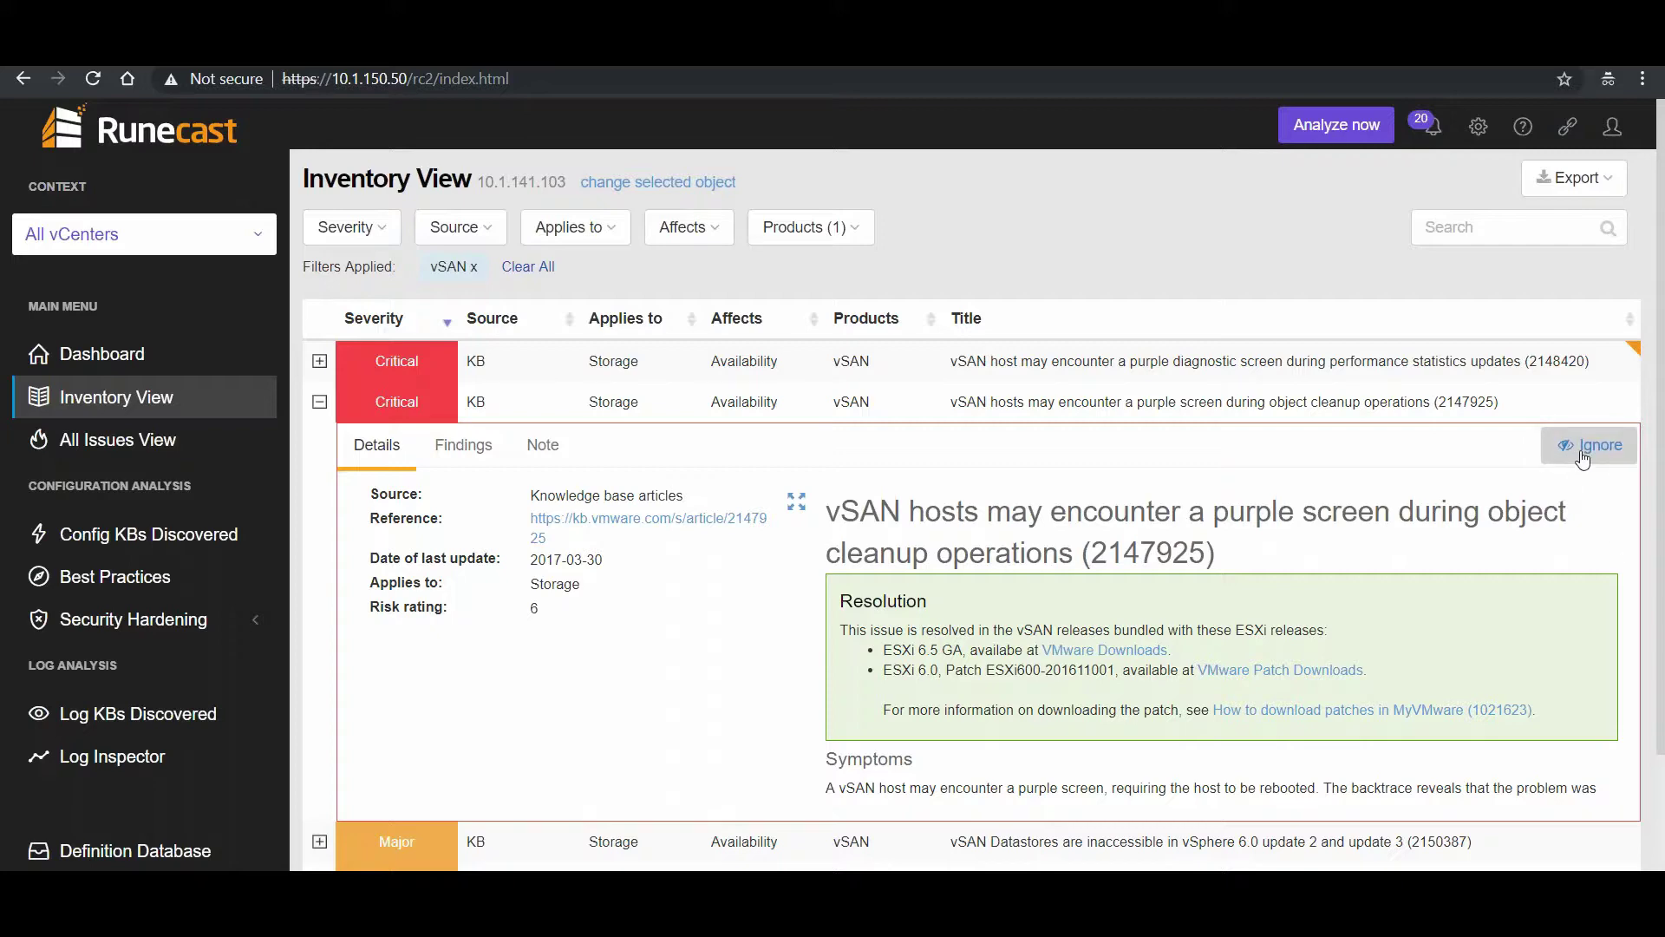
pyautogui.click(319, 406)
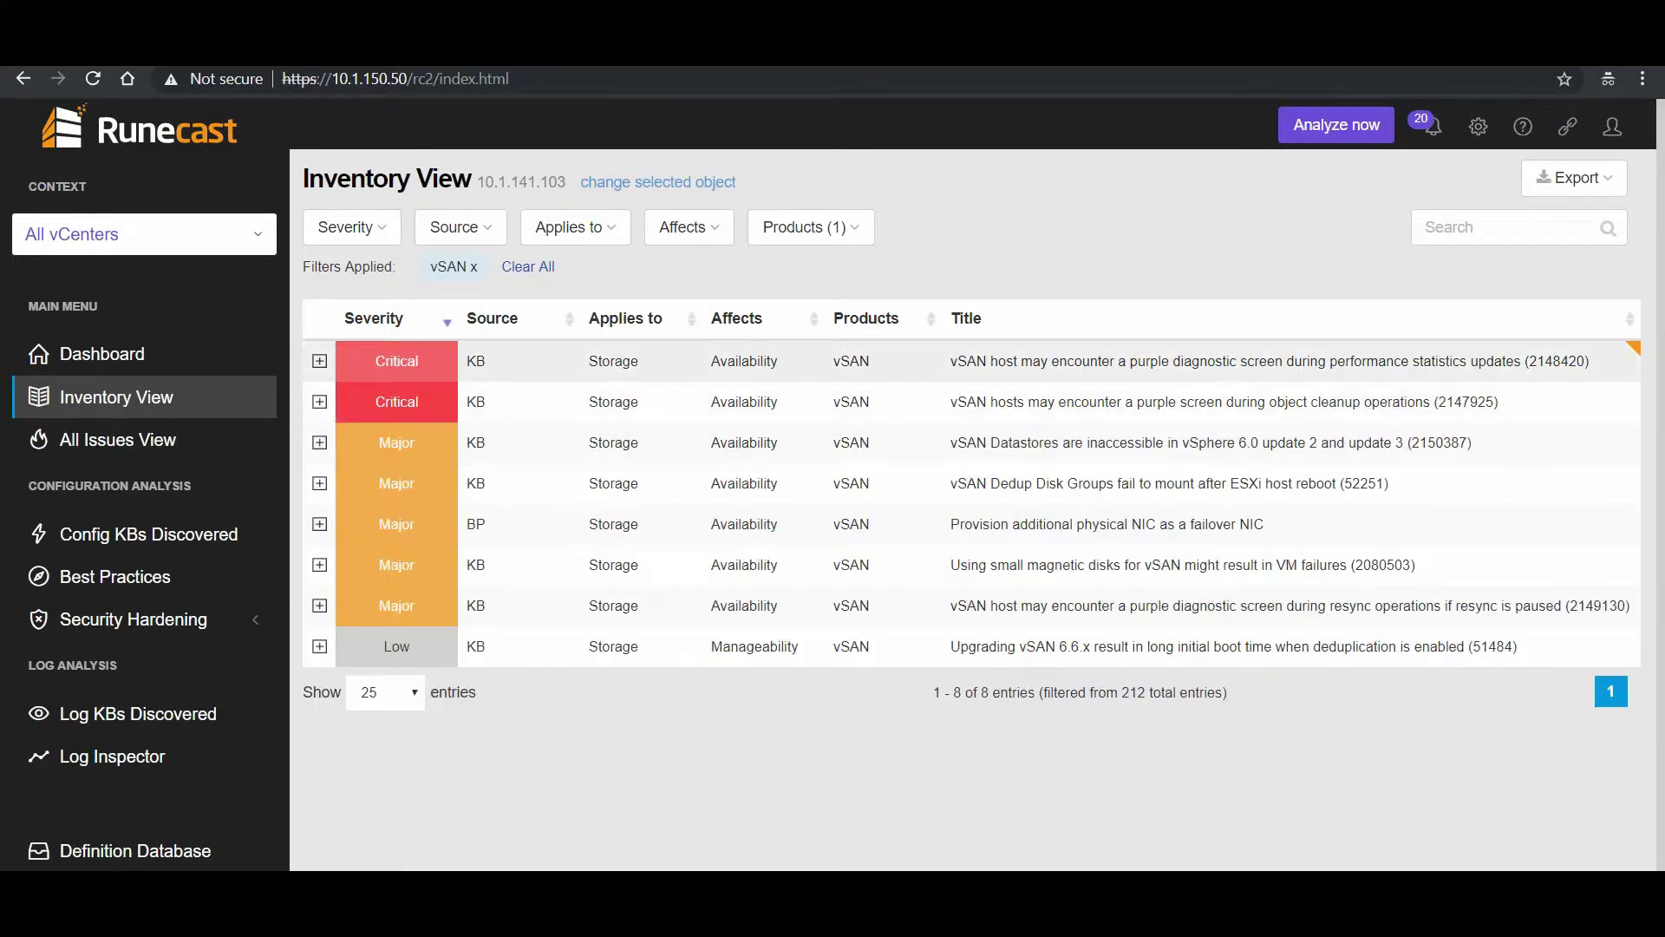
# Step: Remove the vSAN filter and filter the host's issues by source BP instead
pyautogui.click(474, 268)
pyautogui.click(453, 227)
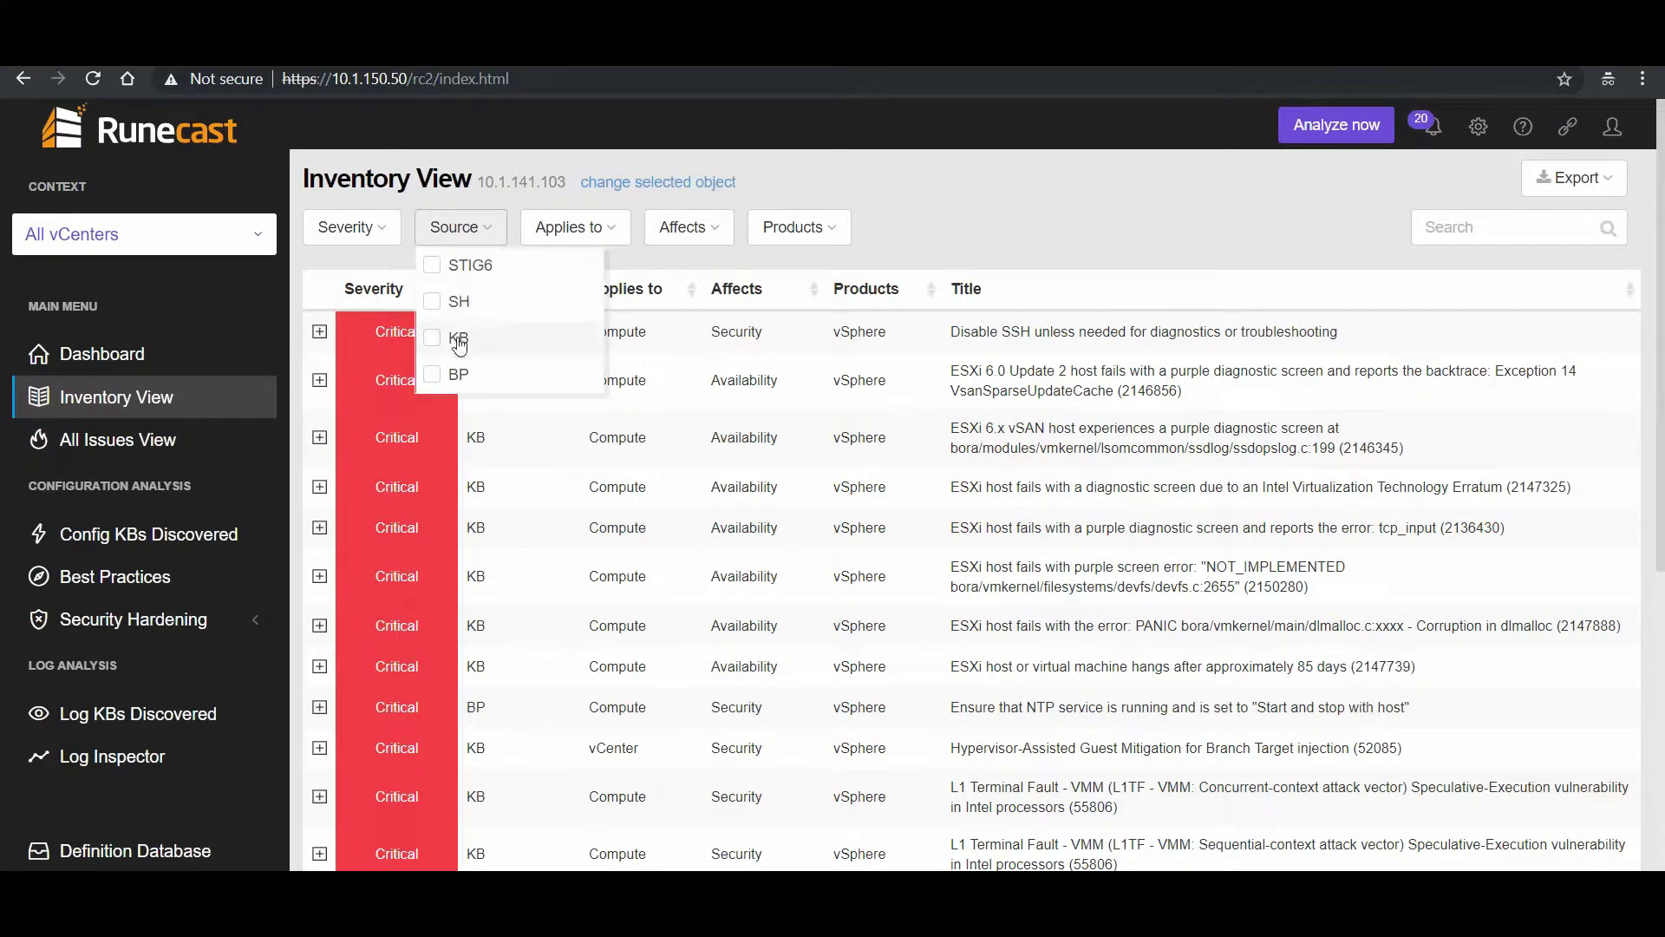
pyautogui.click(432, 376)
pyautogui.click(659, 274)
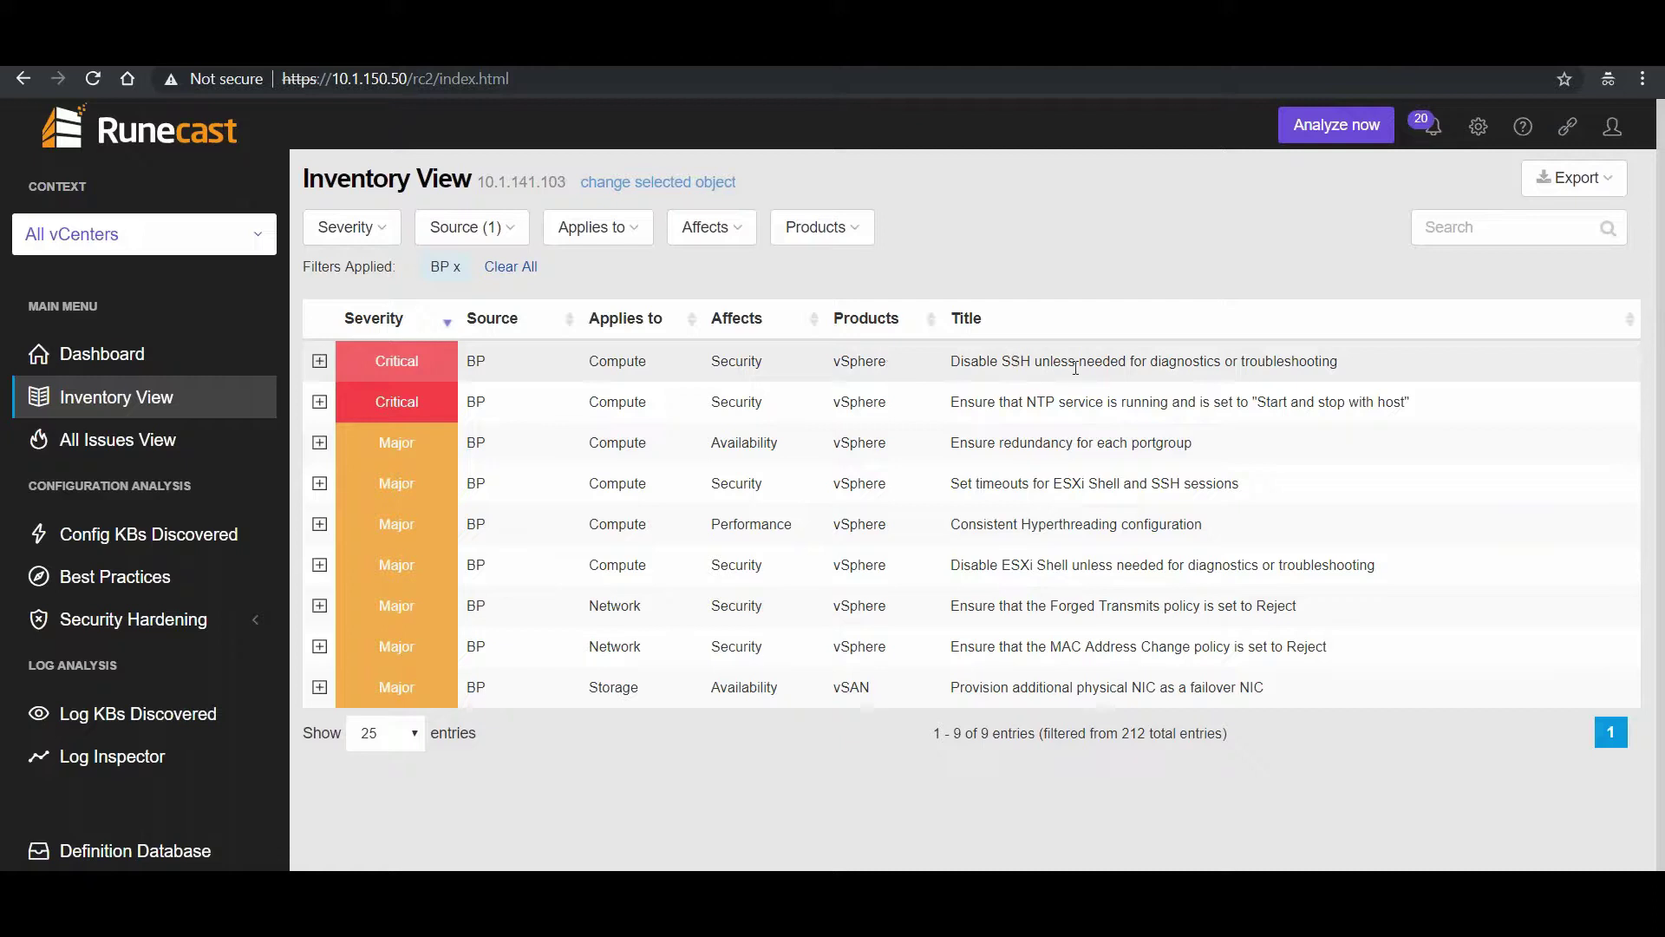
# Step: Ignore the critical issue "Disable SSH unless needed for diagnostics or troubleshooting" for host 10.1.141.103 with a filter named "test ignore"
pyautogui.click(321, 361)
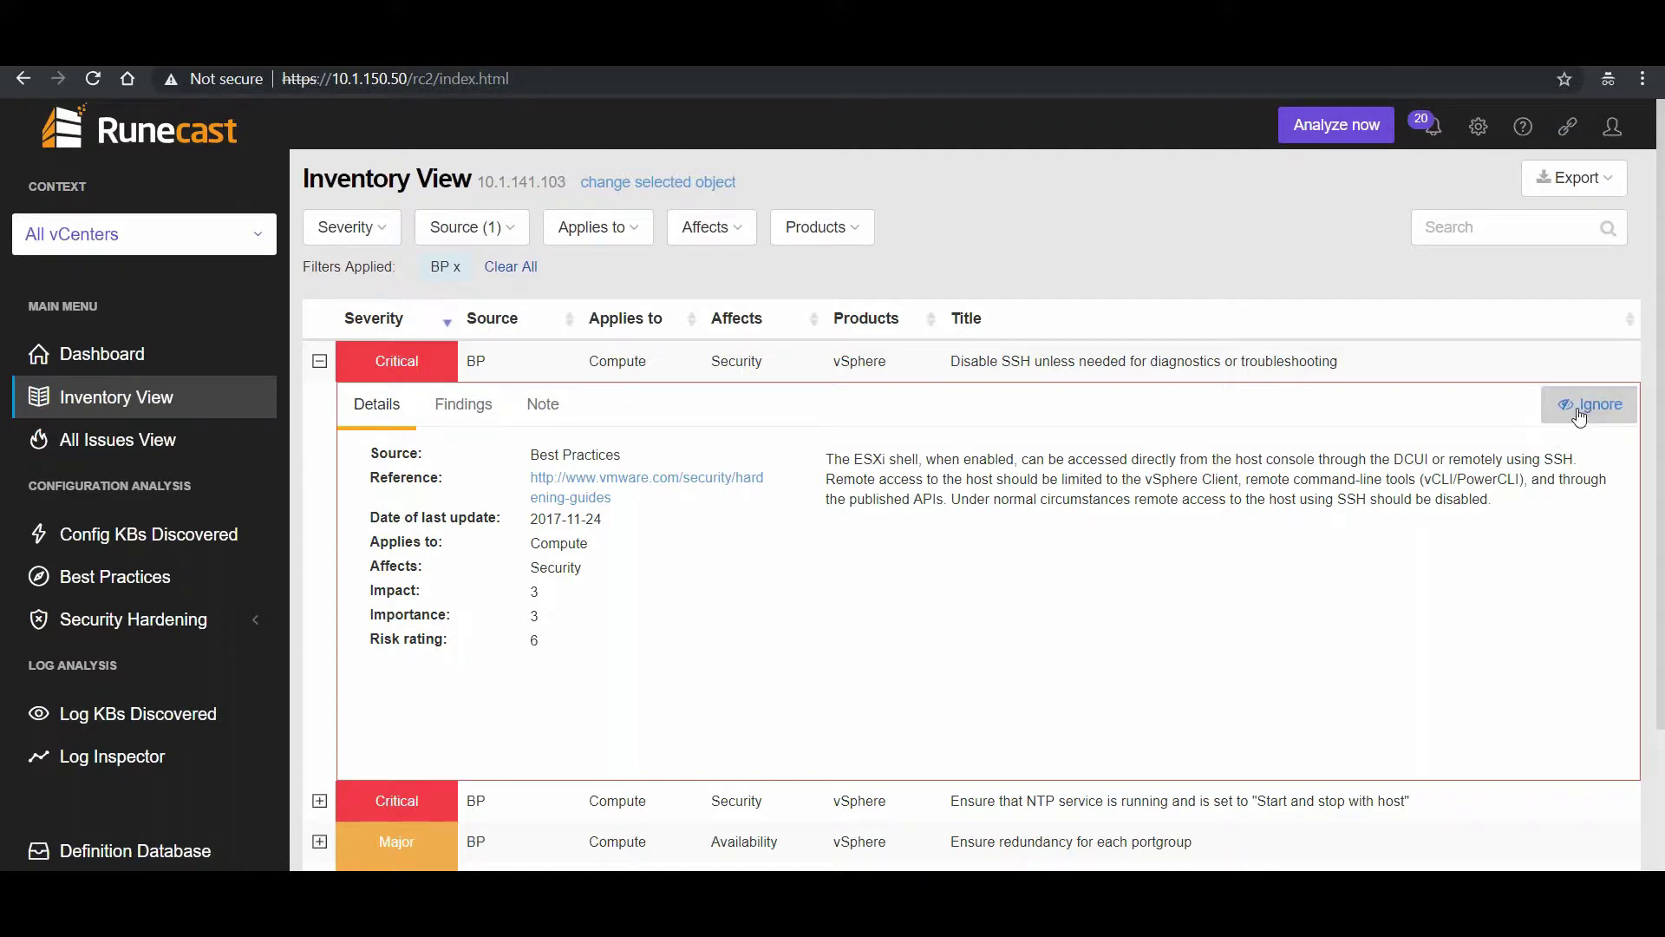
pyautogui.click(1579, 414)
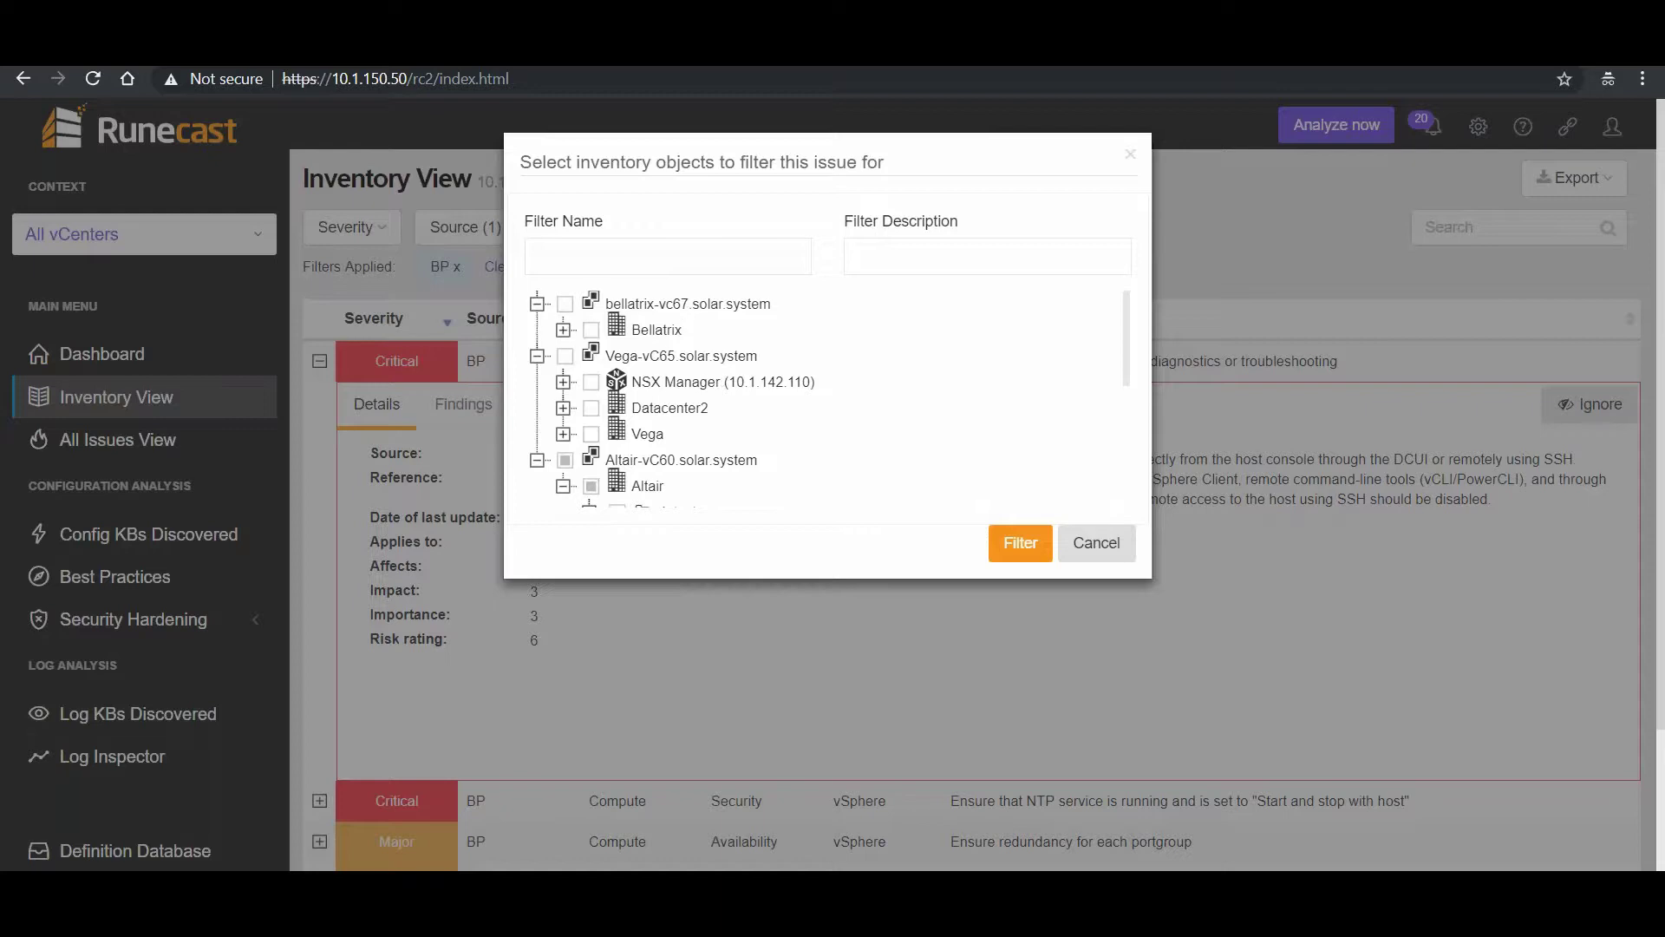
pyautogui.click(684, 248)
pyautogui.write('test')
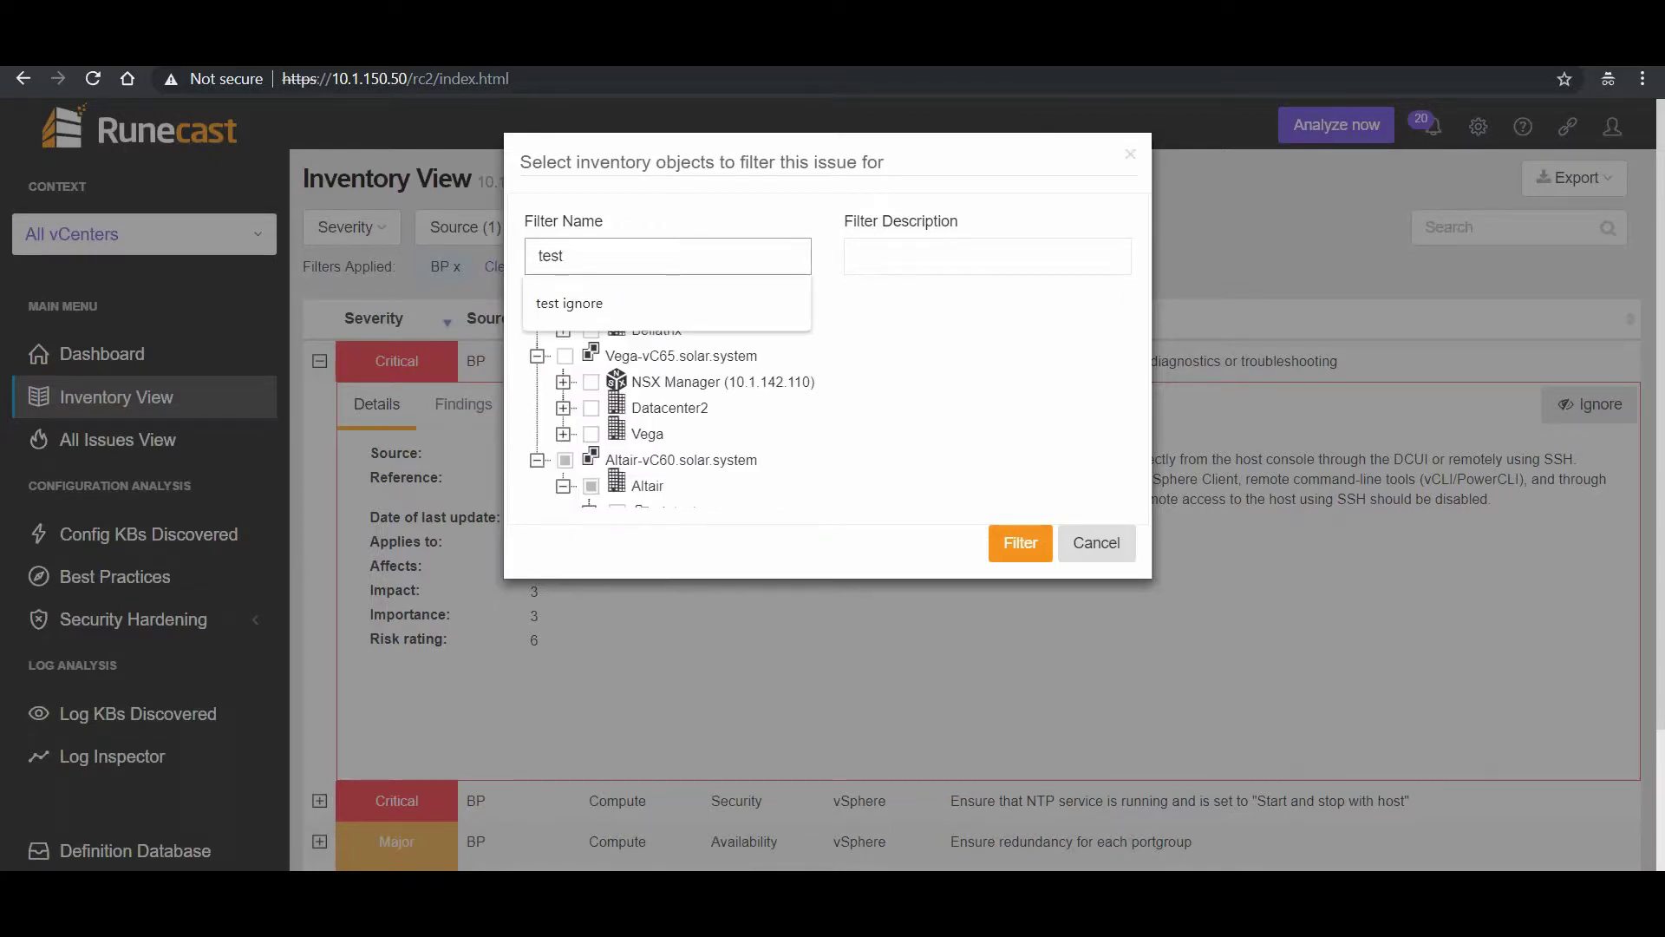
pyautogui.click(670, 293)
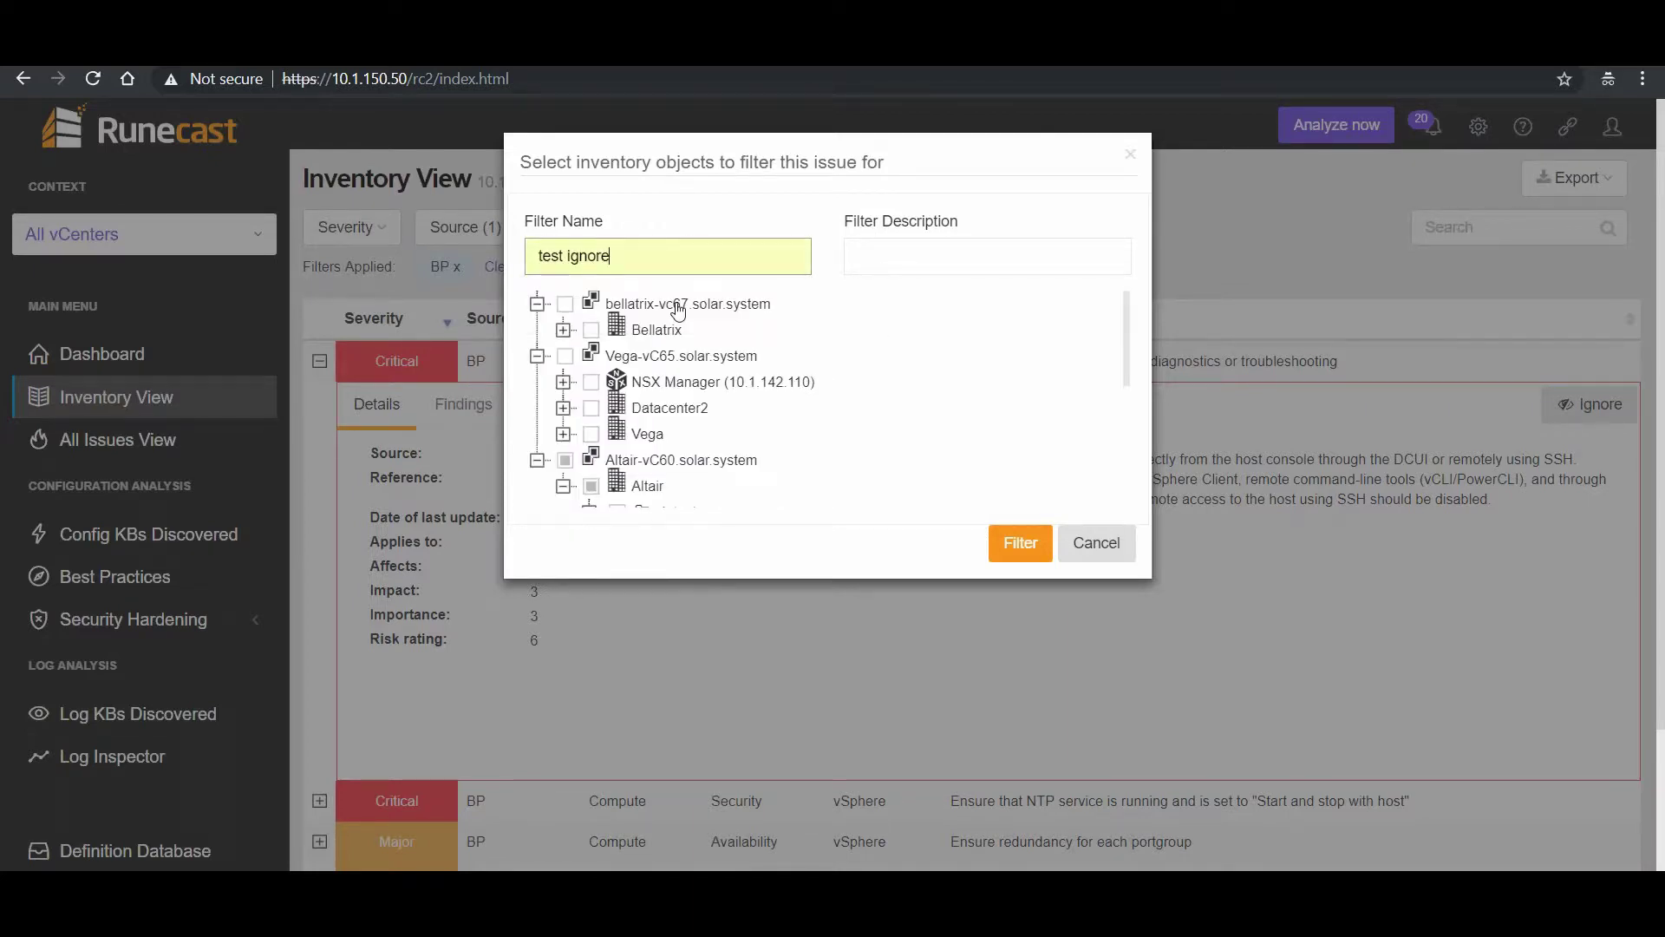
pyautogui.scroll(-1, 784, 475)
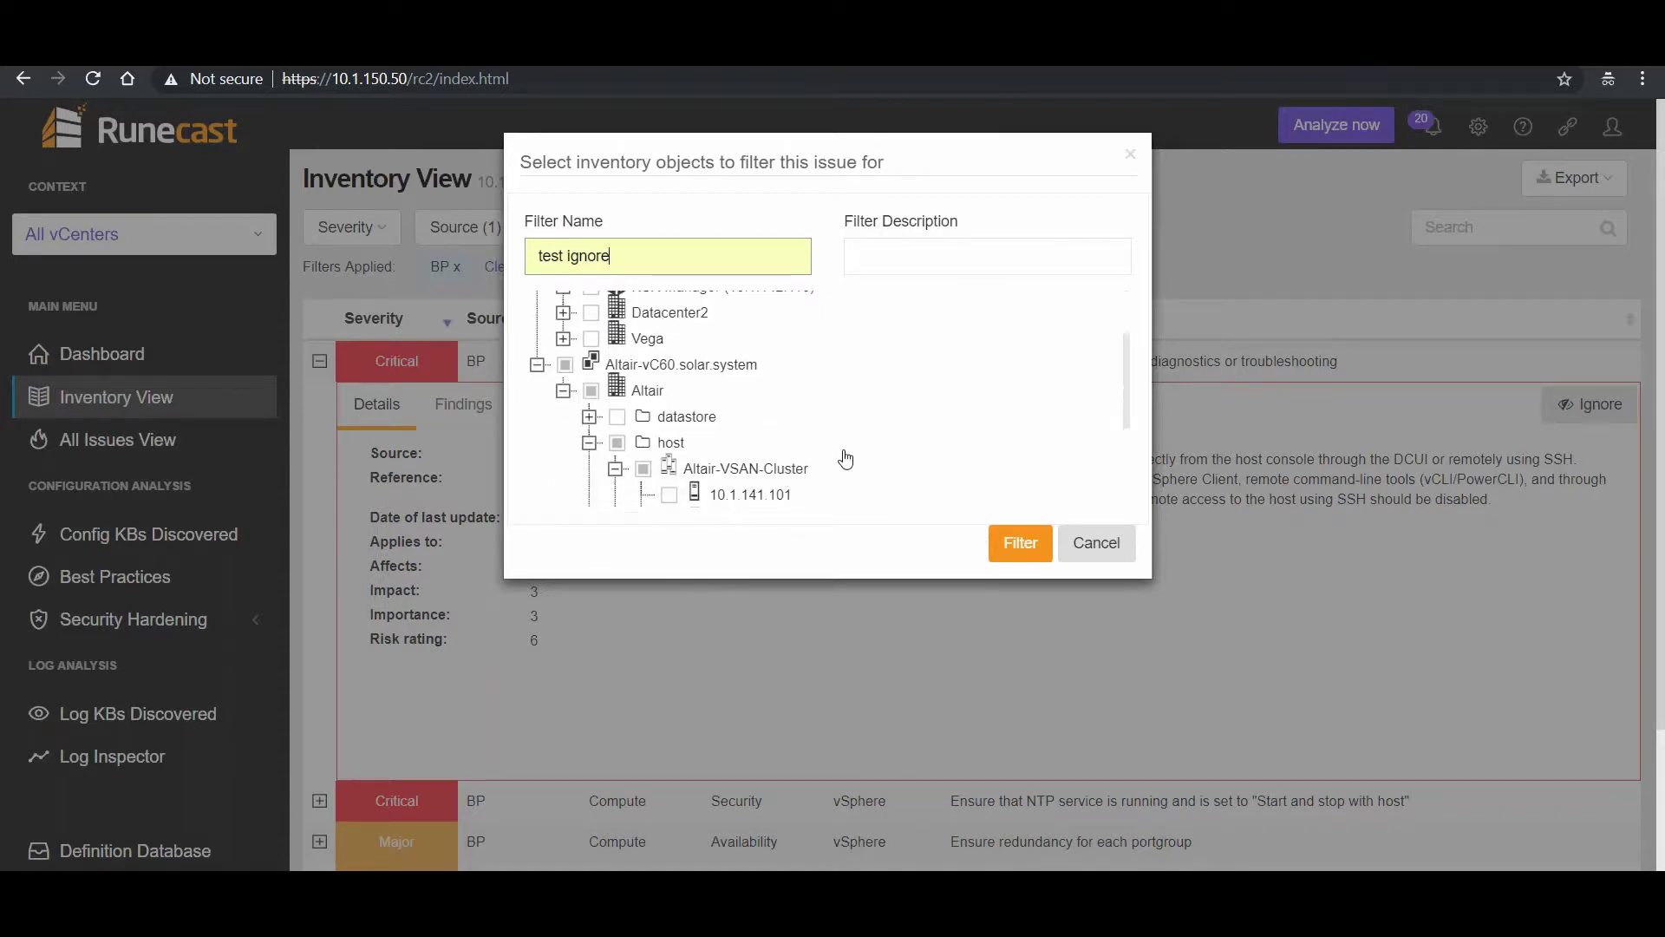
pyautogui.scroll(-1, 846, 462)
pyautogui.scroll(-2, 845, 462)
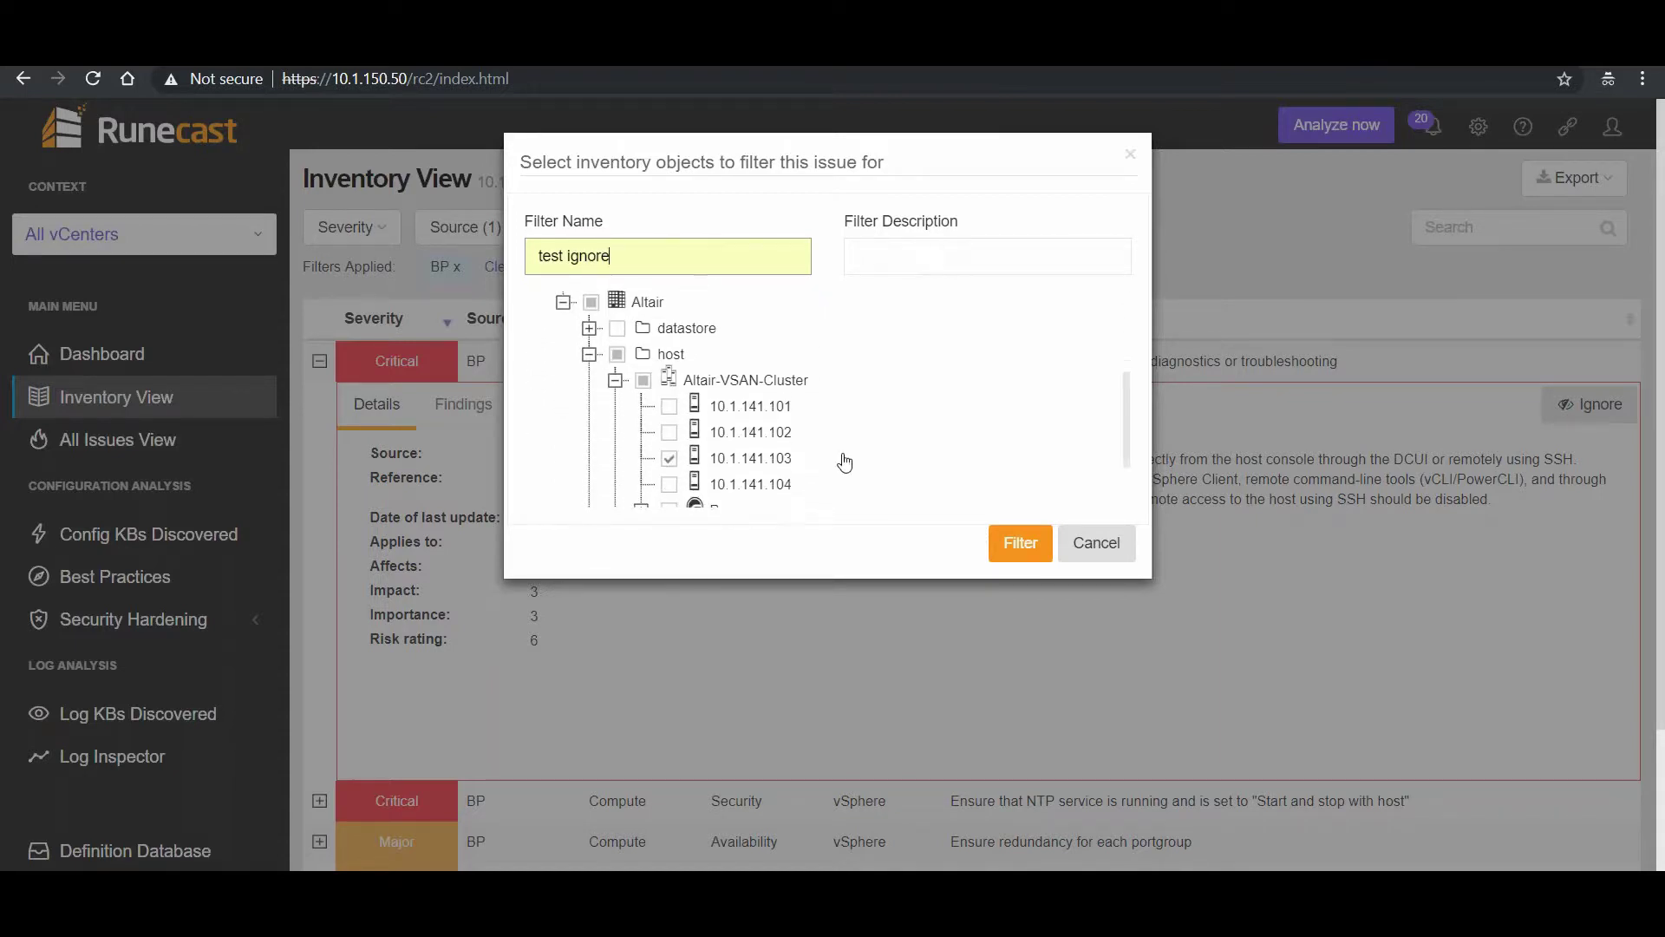
pyautogui.click(1026, 552)
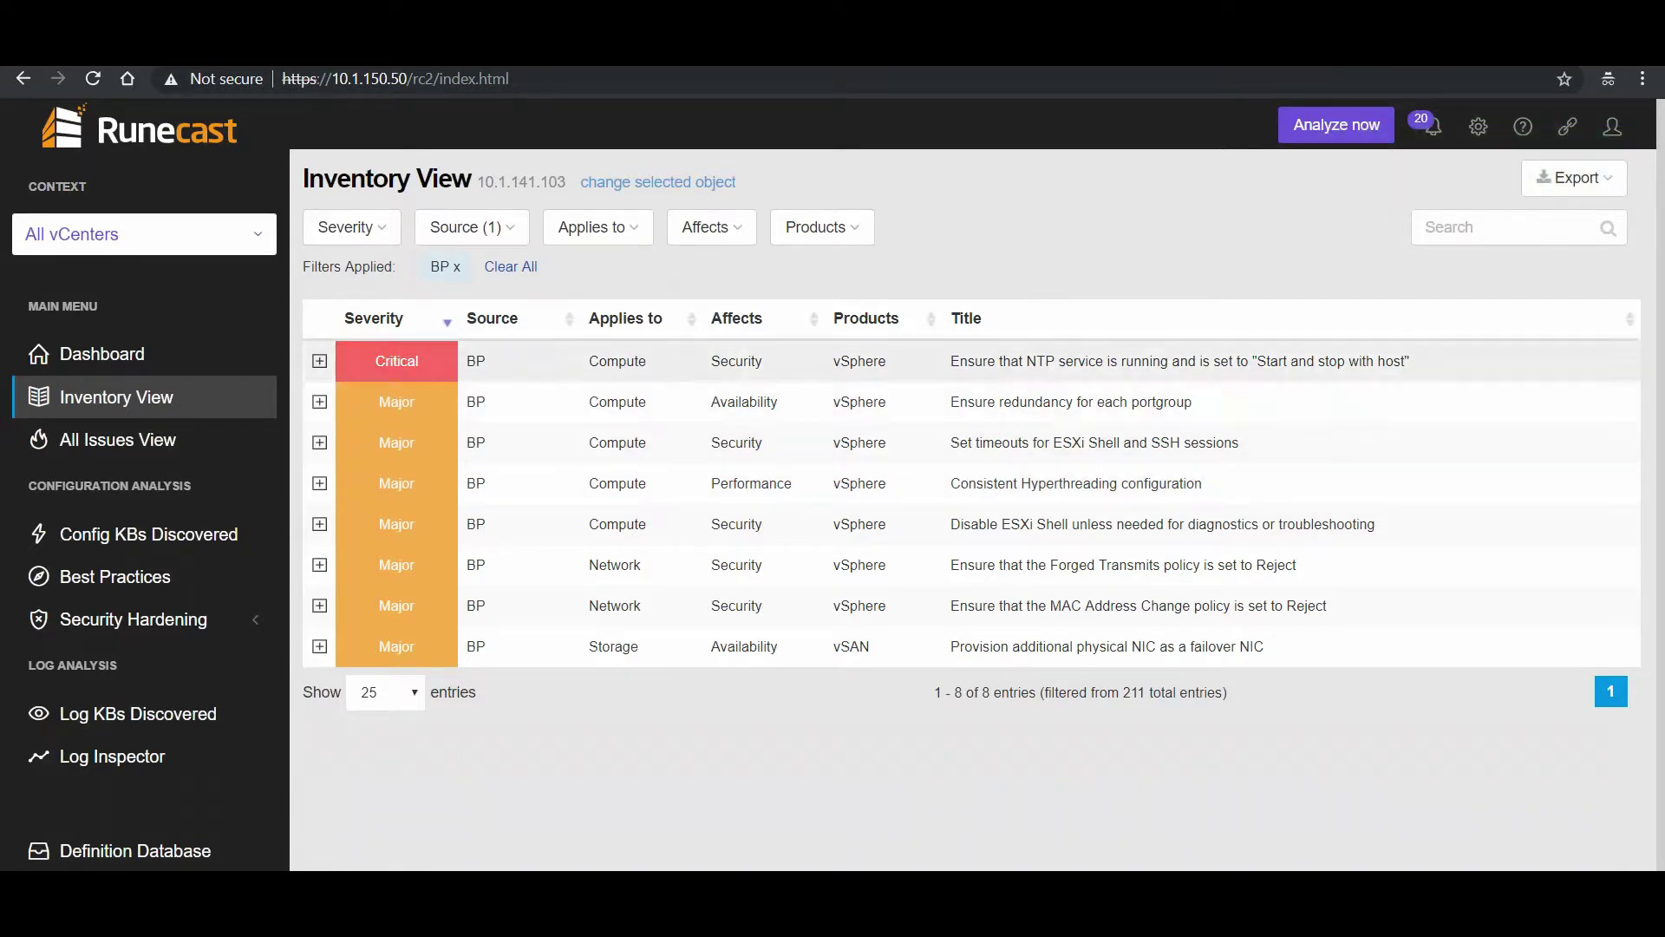
# Step: Review the inventory objects and issues covered by the "test ignore" filter in the settings, and collapse it
pyautogui.click(1474, 129)
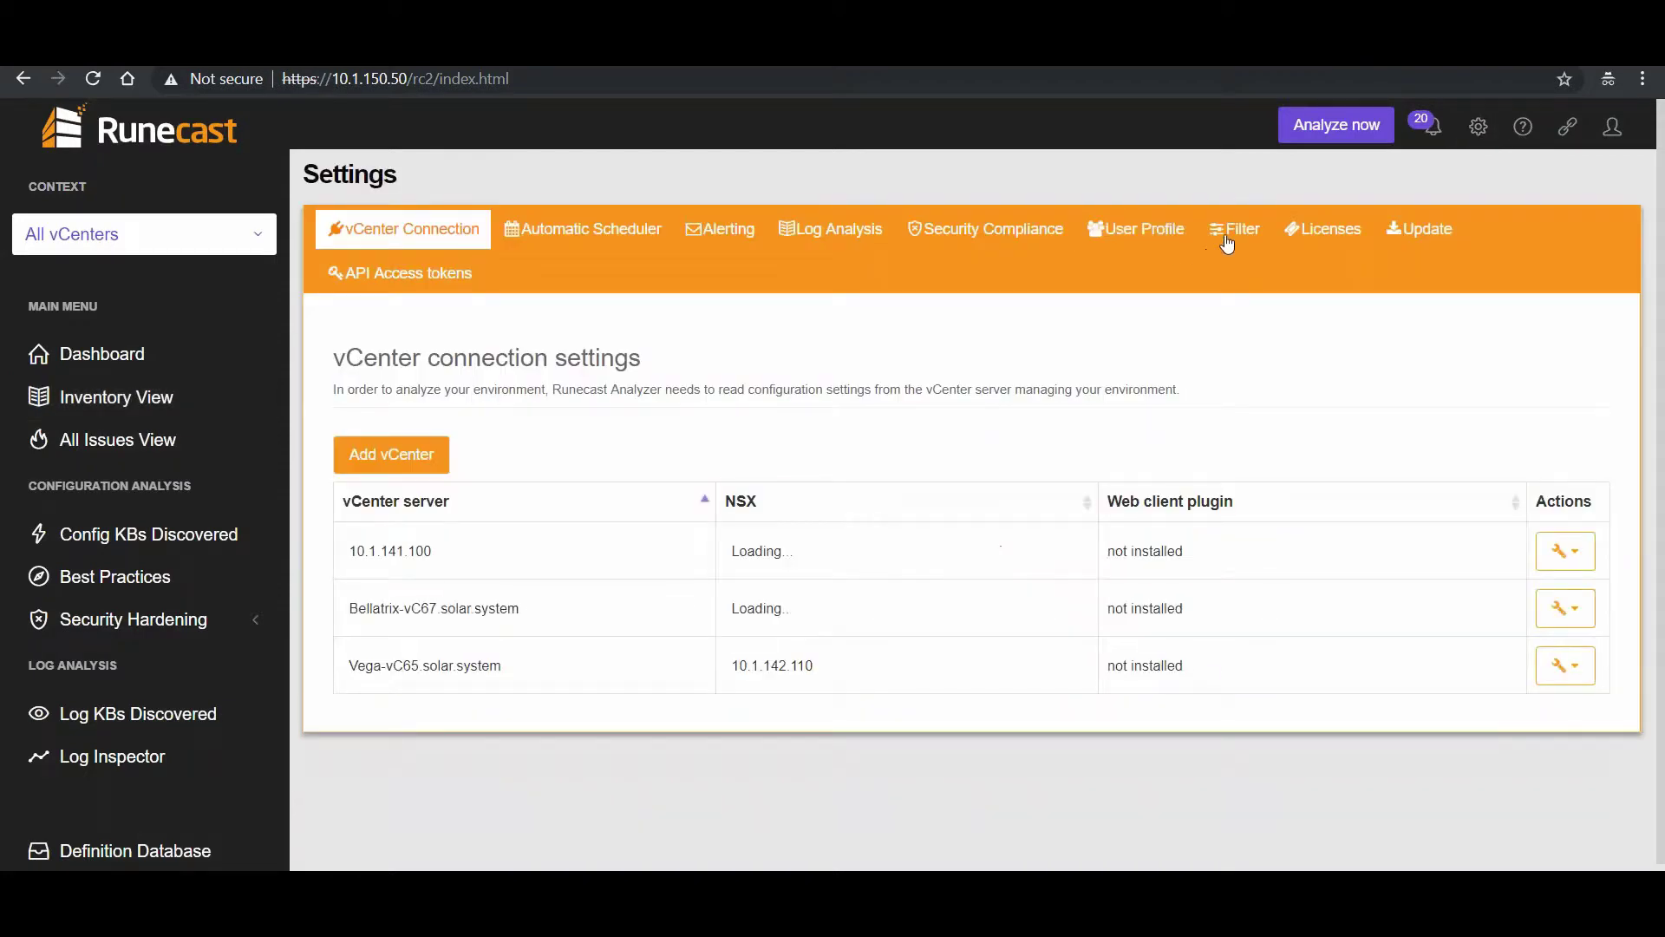
pyautogui.click(1228, 241)
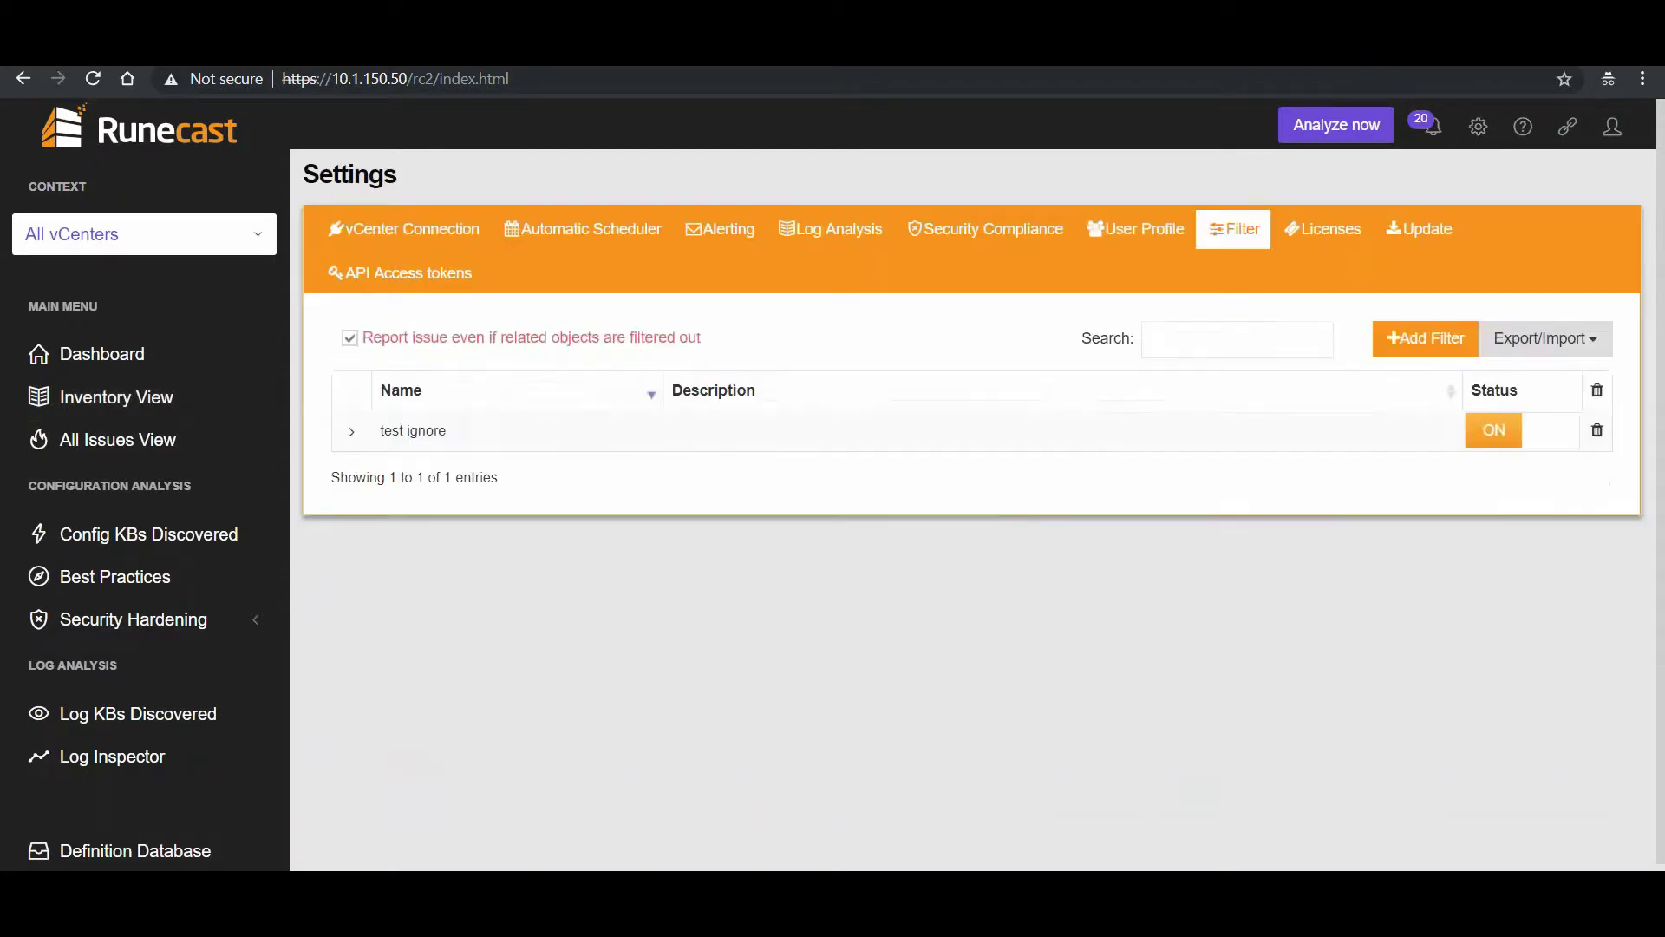
pyautogui.click(352, 433)
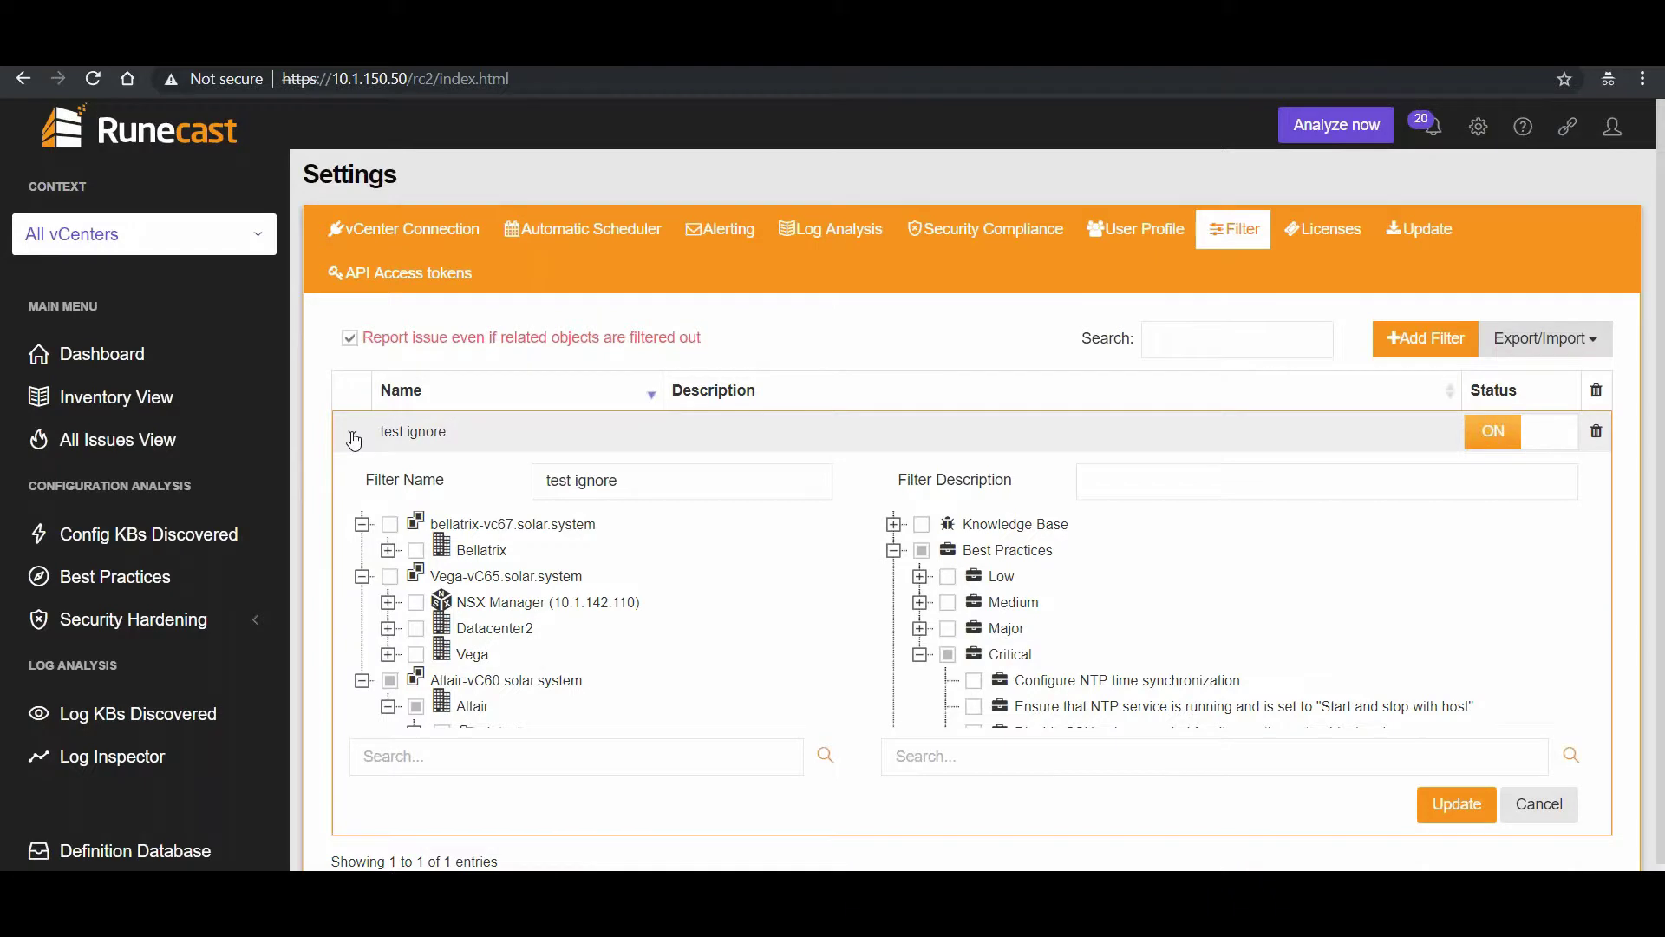
pyautogui.click(352, 436)
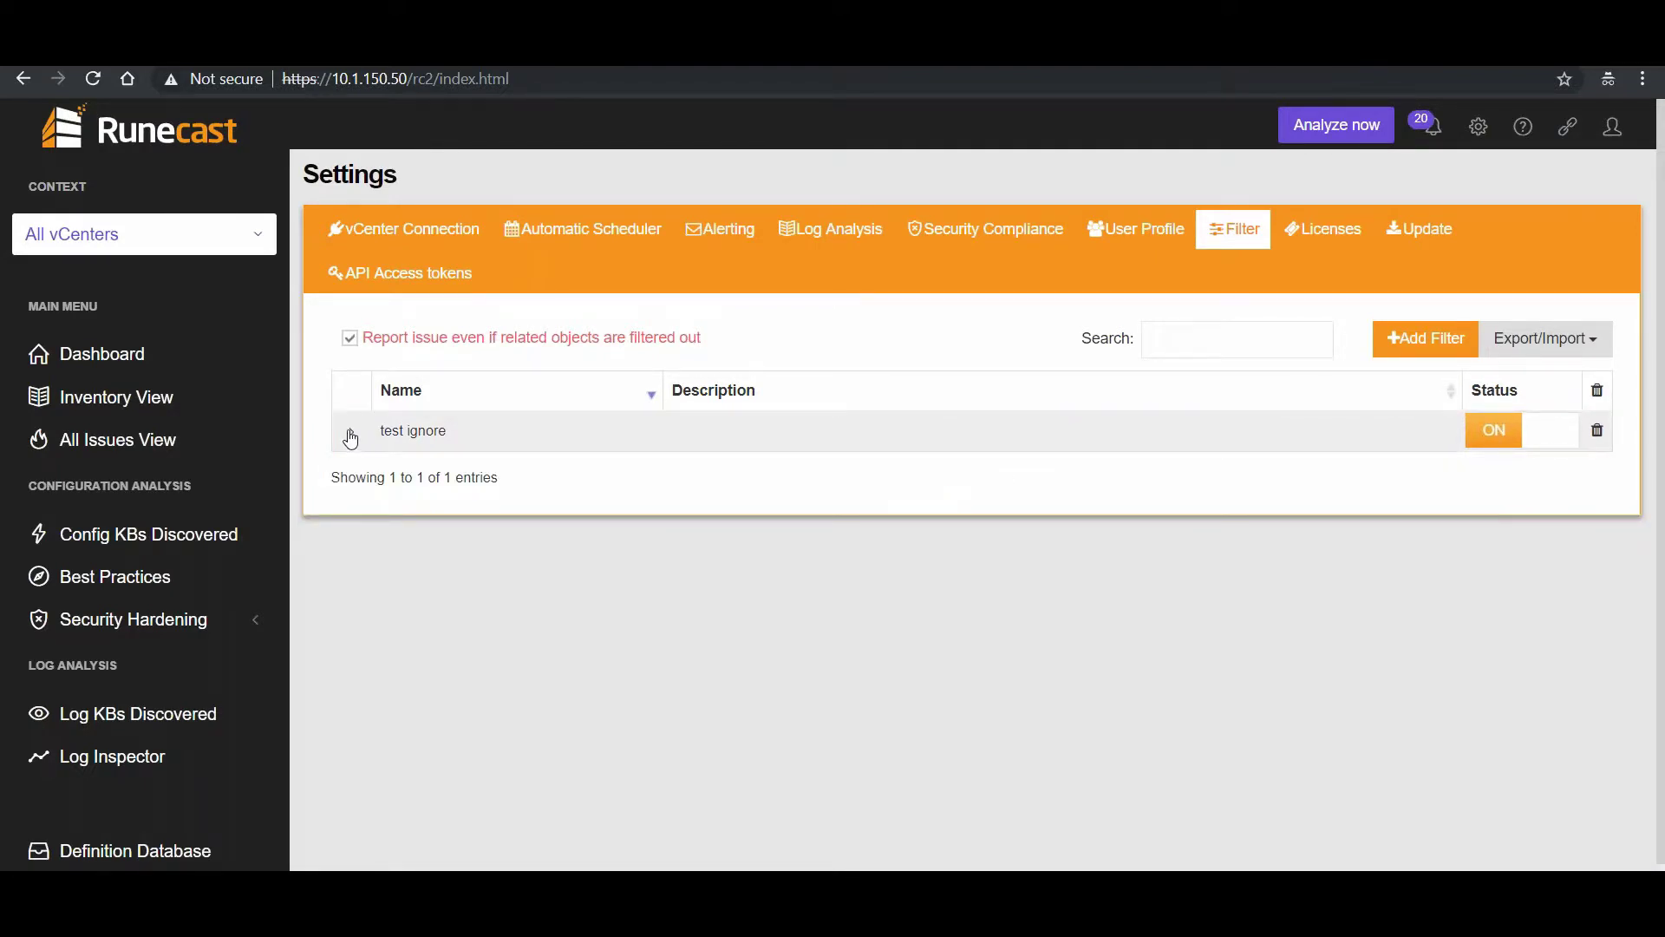
# Step: Review the main dashboard's configuration issues by layer and its hosts with the most issues
pyautogui.click(153, 364)
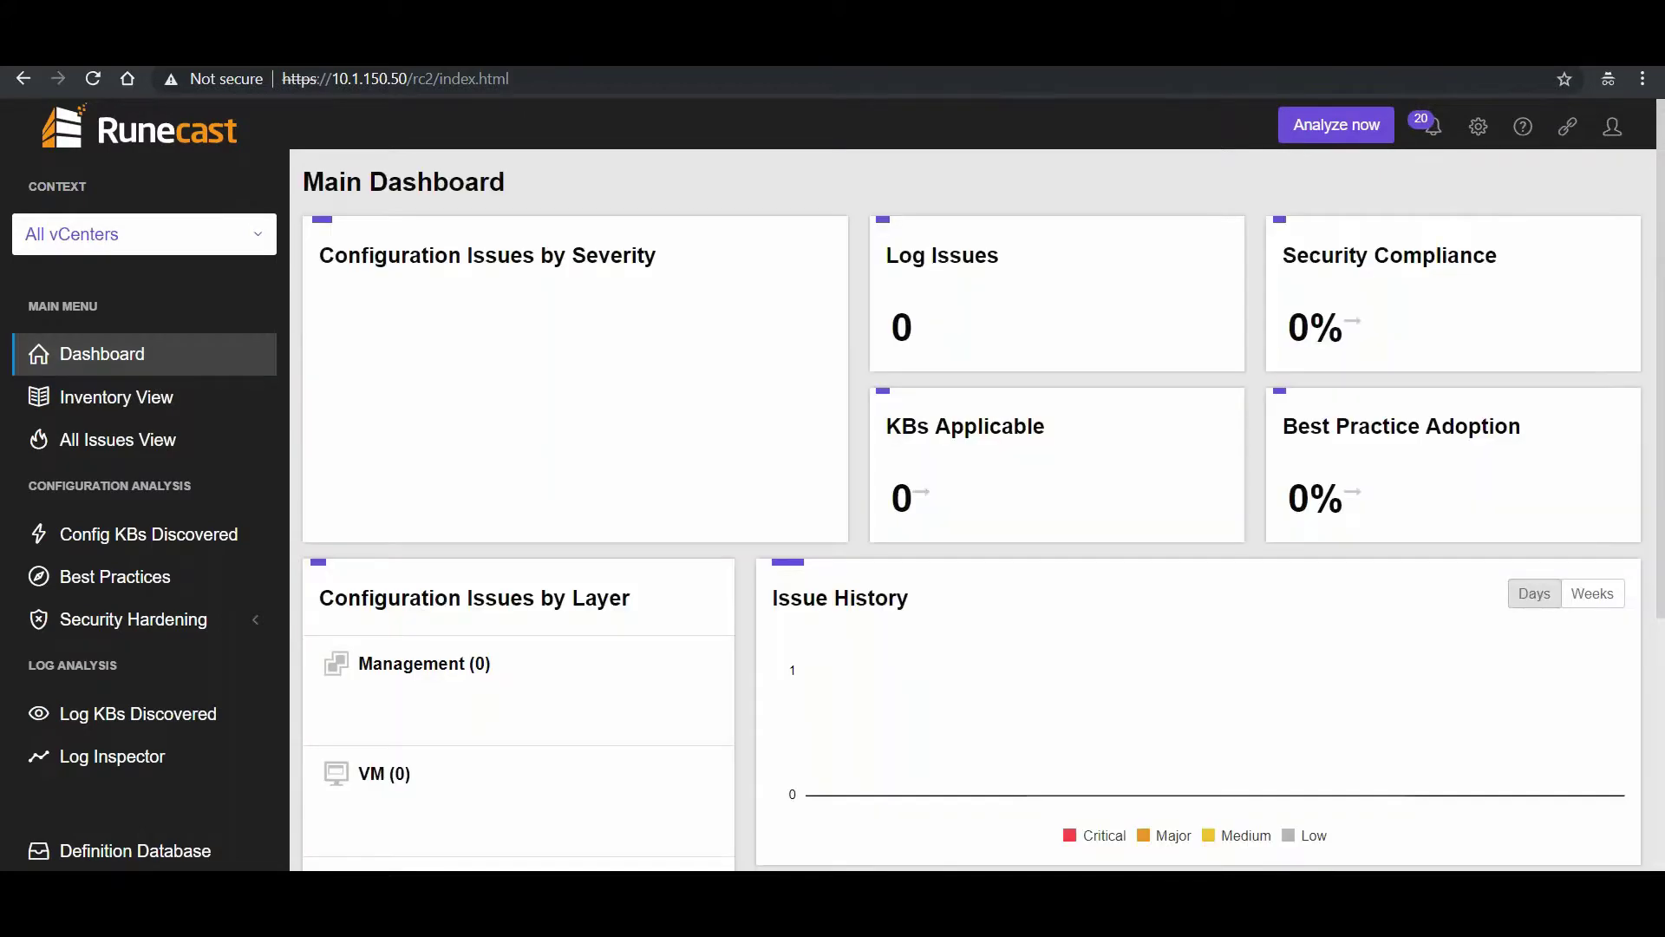
pyautogui.scroll(-1, 921, 561)
pyautogui.scroll(-5, 921, 561)
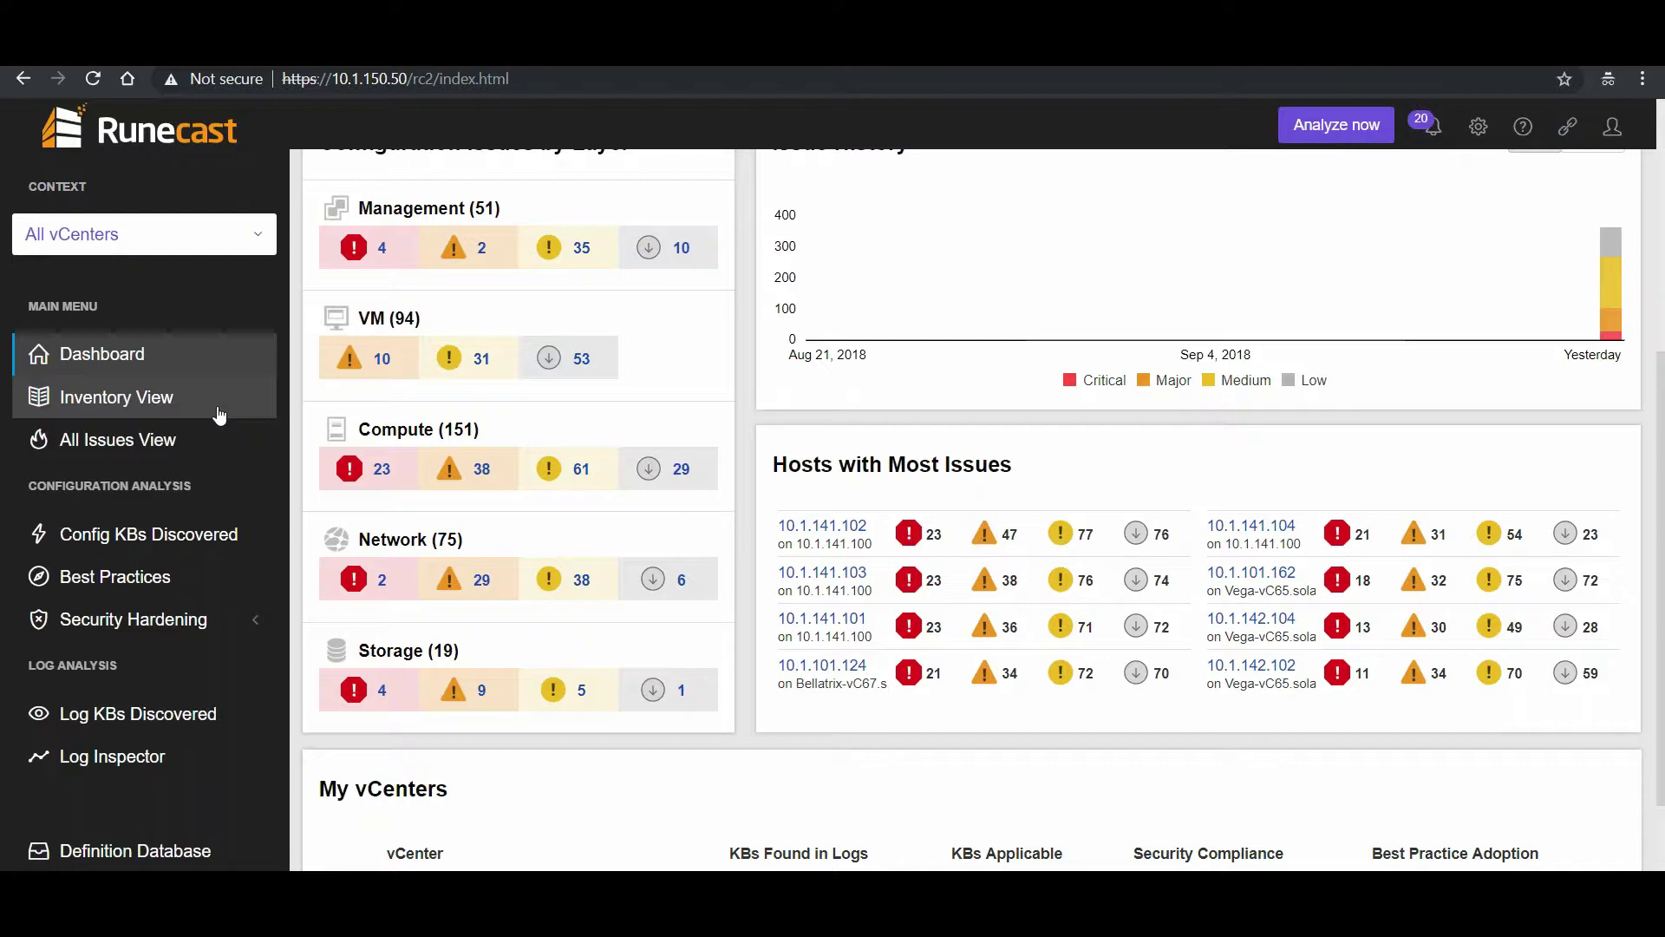
# Step: Show the applicable issues for host bellatrix-esxi67-2.solar.system in Bellatrix's VSAN-Cluster from the inventory
pyautogui.click(130, 401)
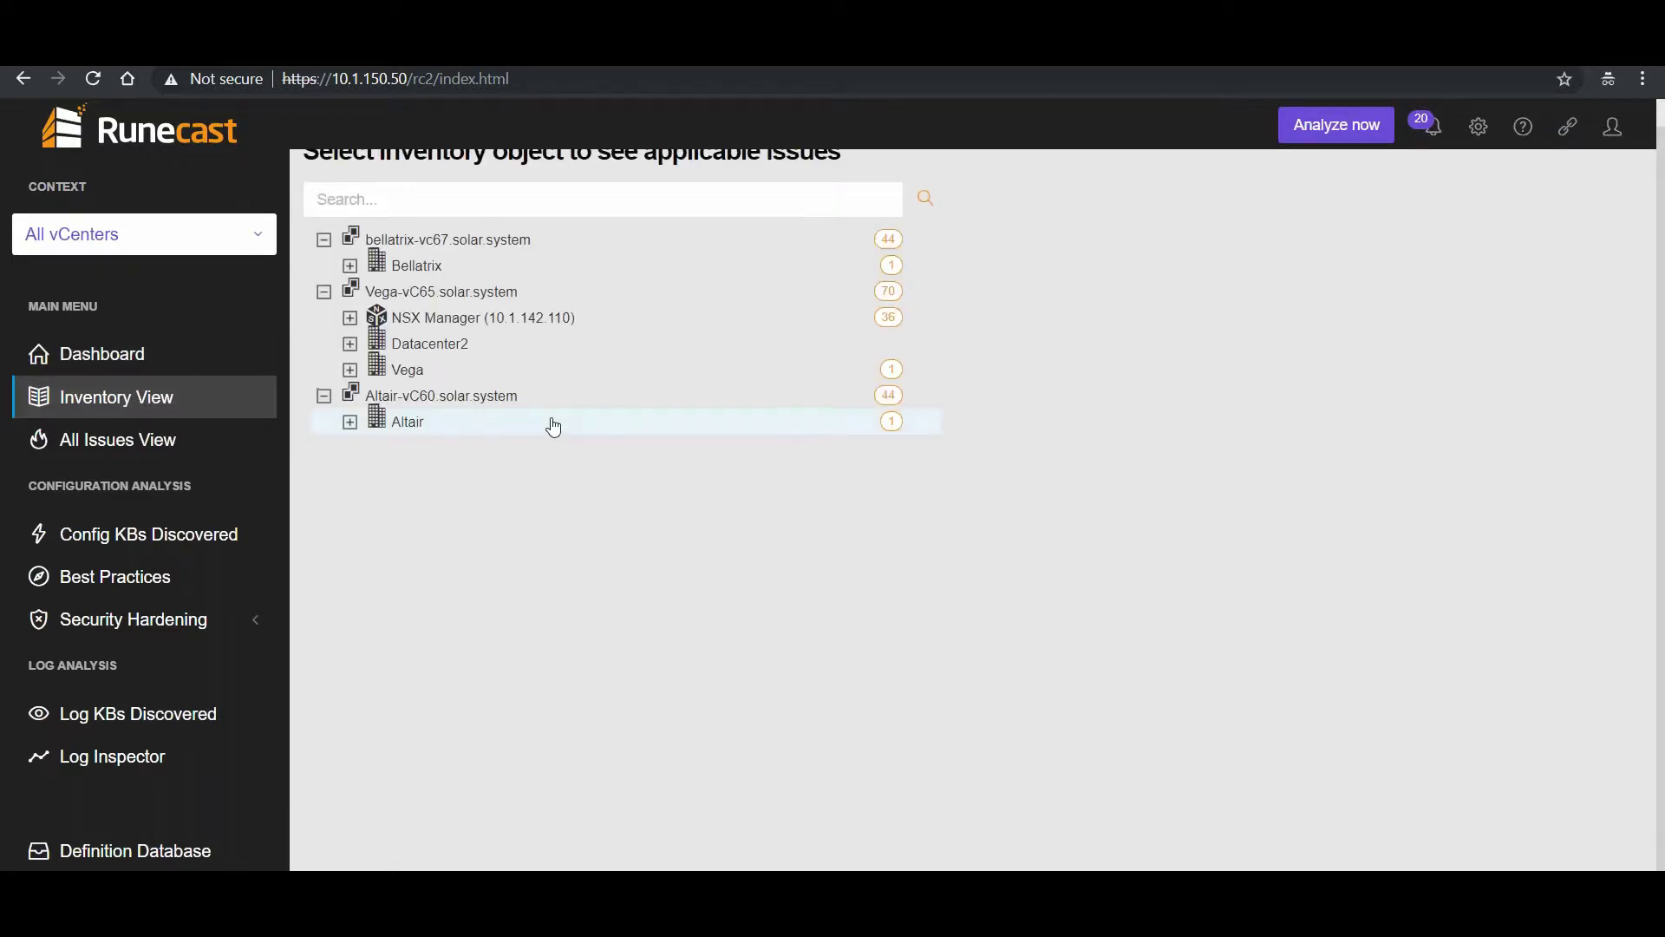
pyautogui.scroll(1, 550, 420)
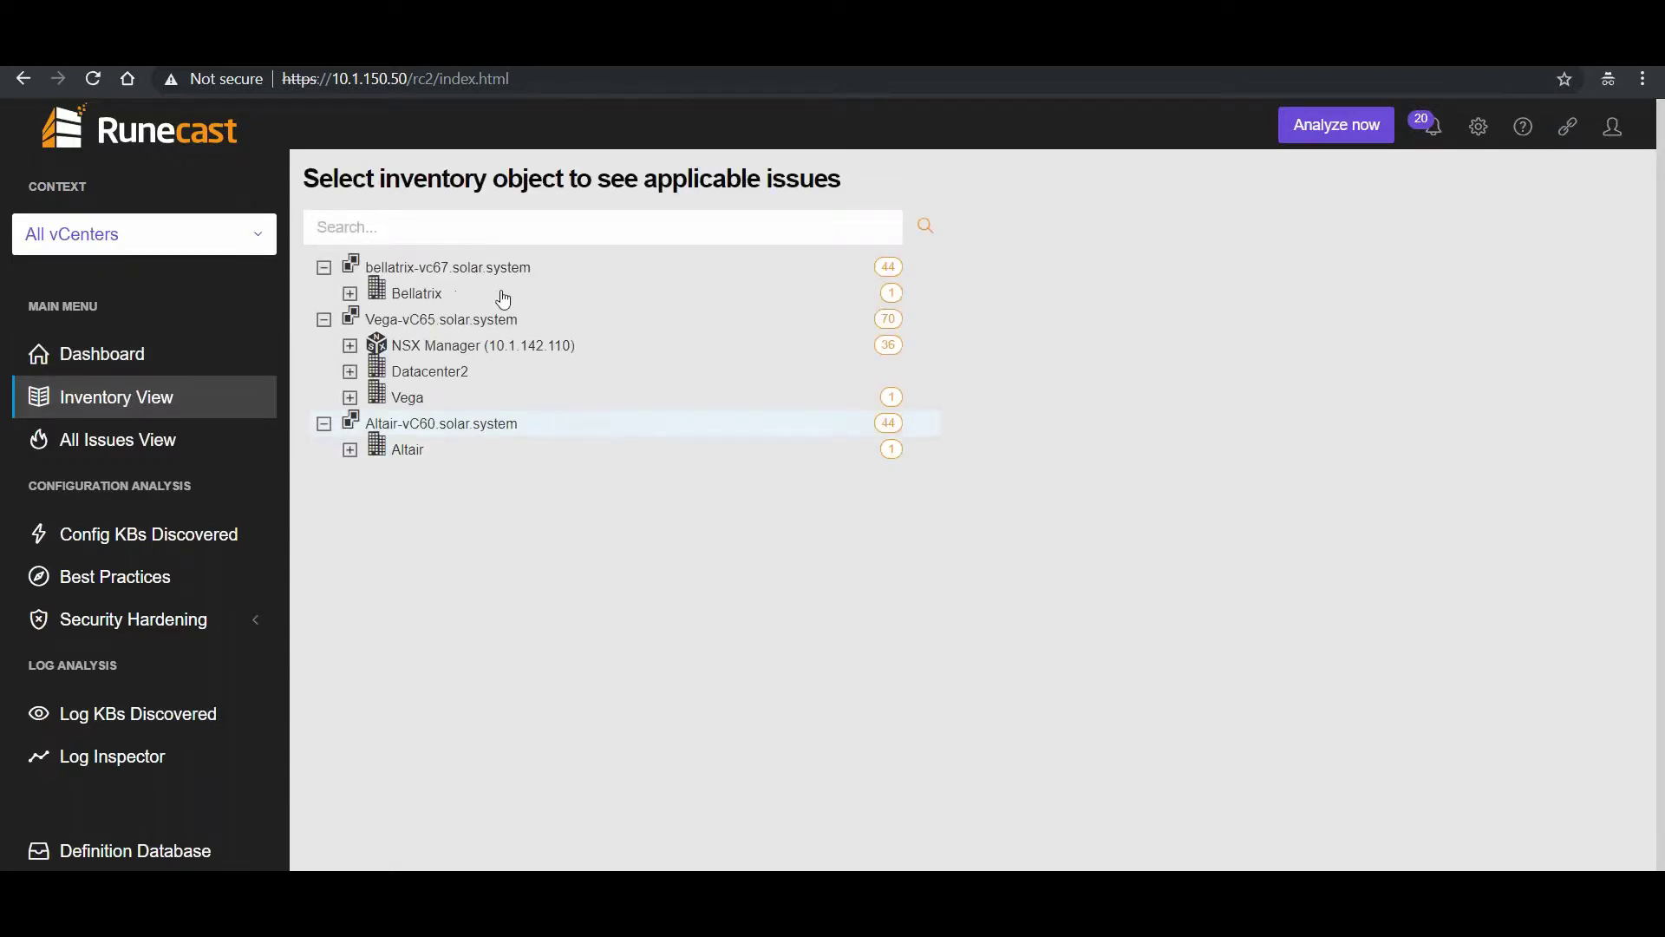
pyautogui.click(351, 295)
pyautogui.click(376, 345)
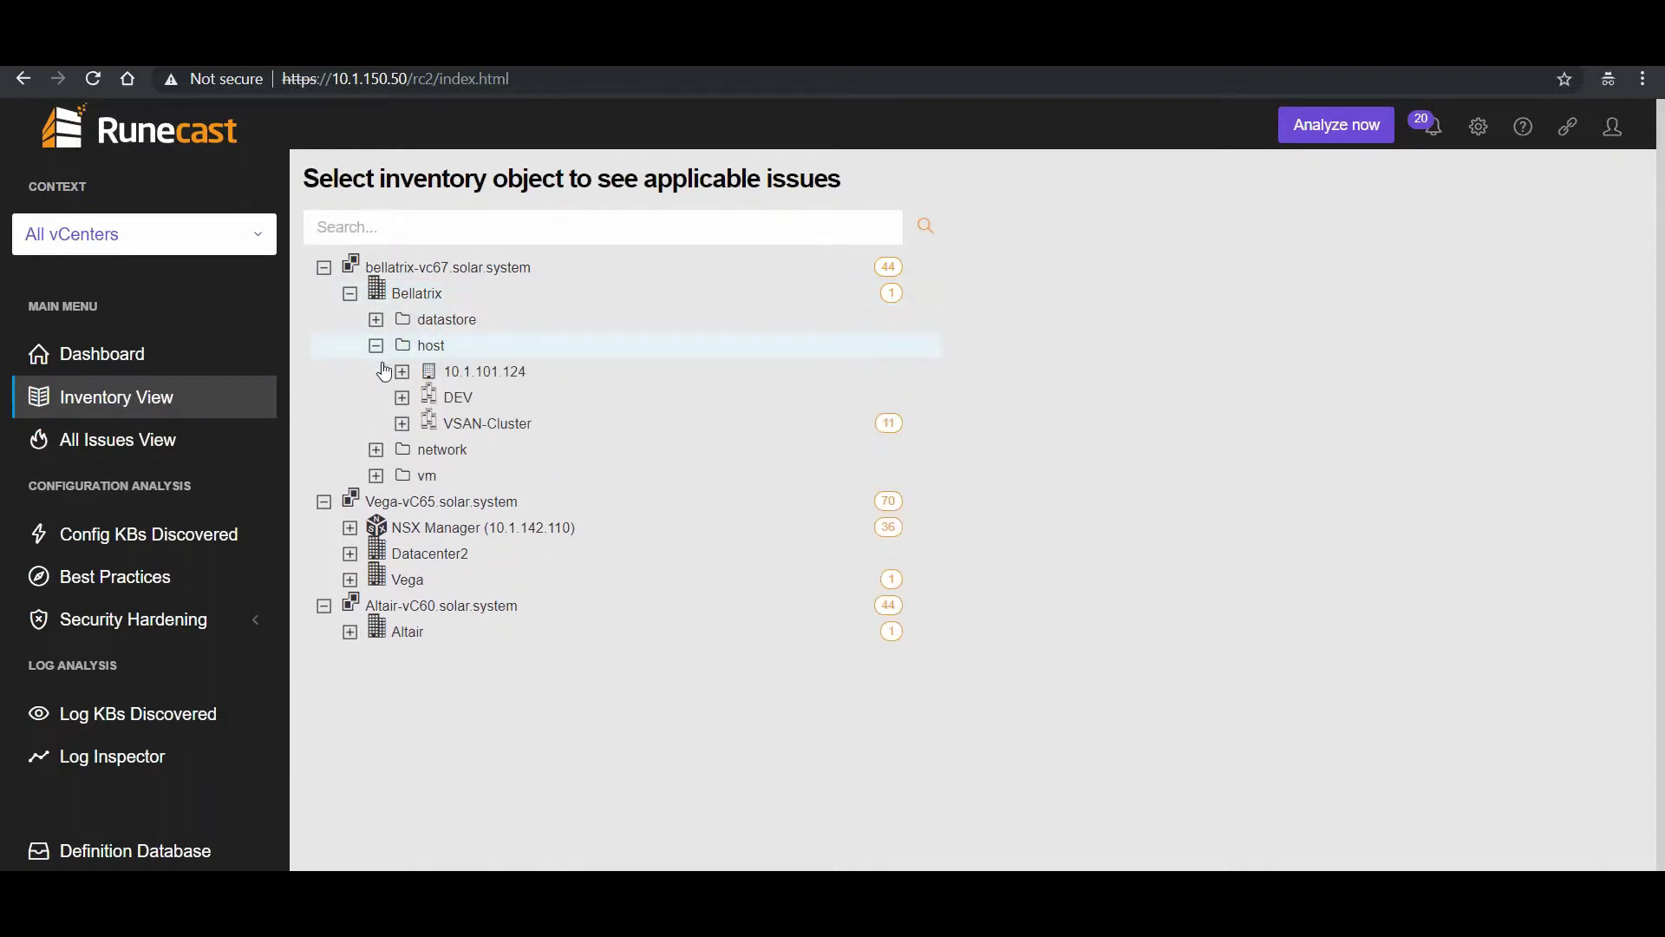
pyautogui.click(403, 424)
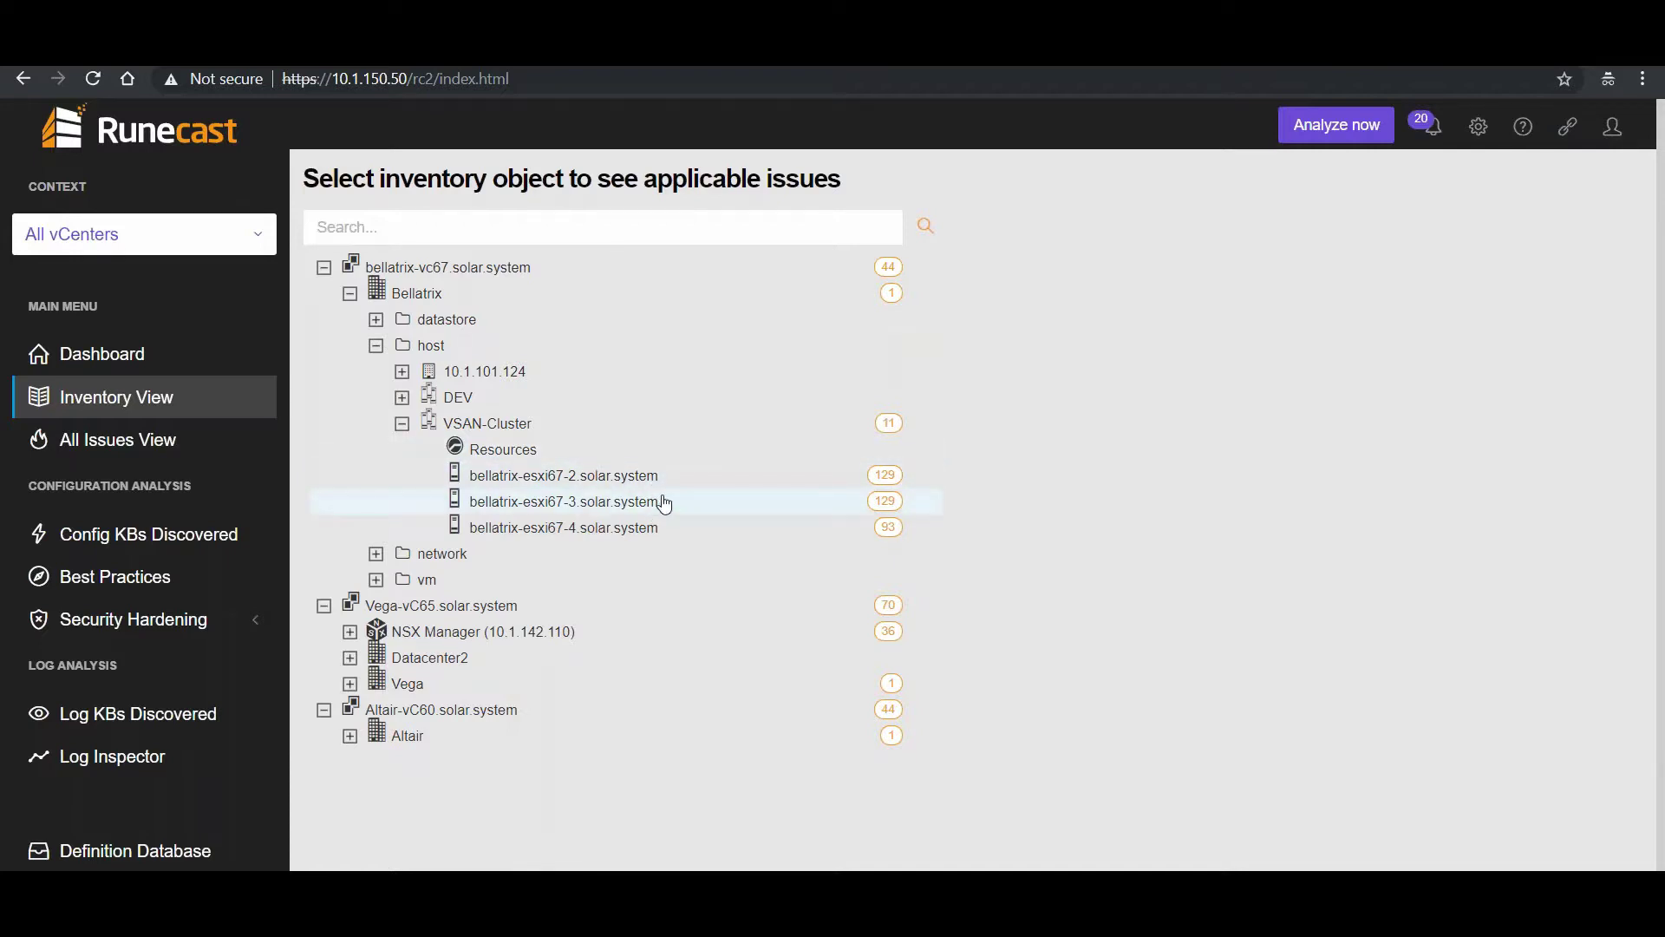
pyautogui.click(603, 483)
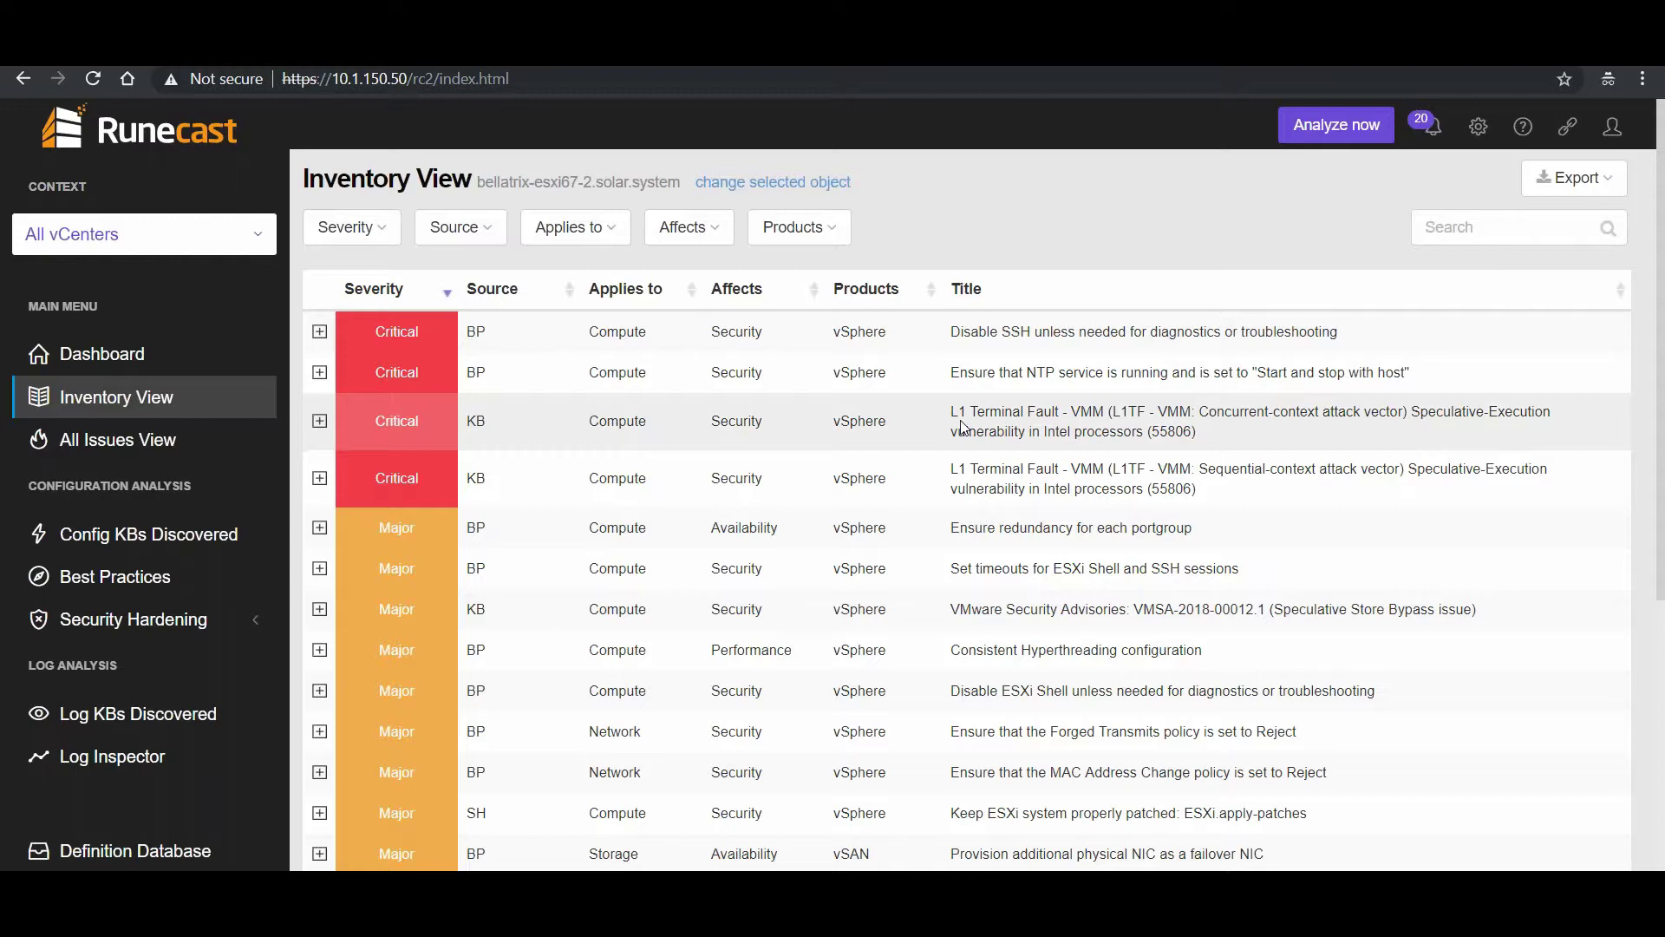
# Step: Examine the details and findings of the L1 Terminal Fault concurrent-context issue (55806), and collapse it
pyautogui.click(320, 421)
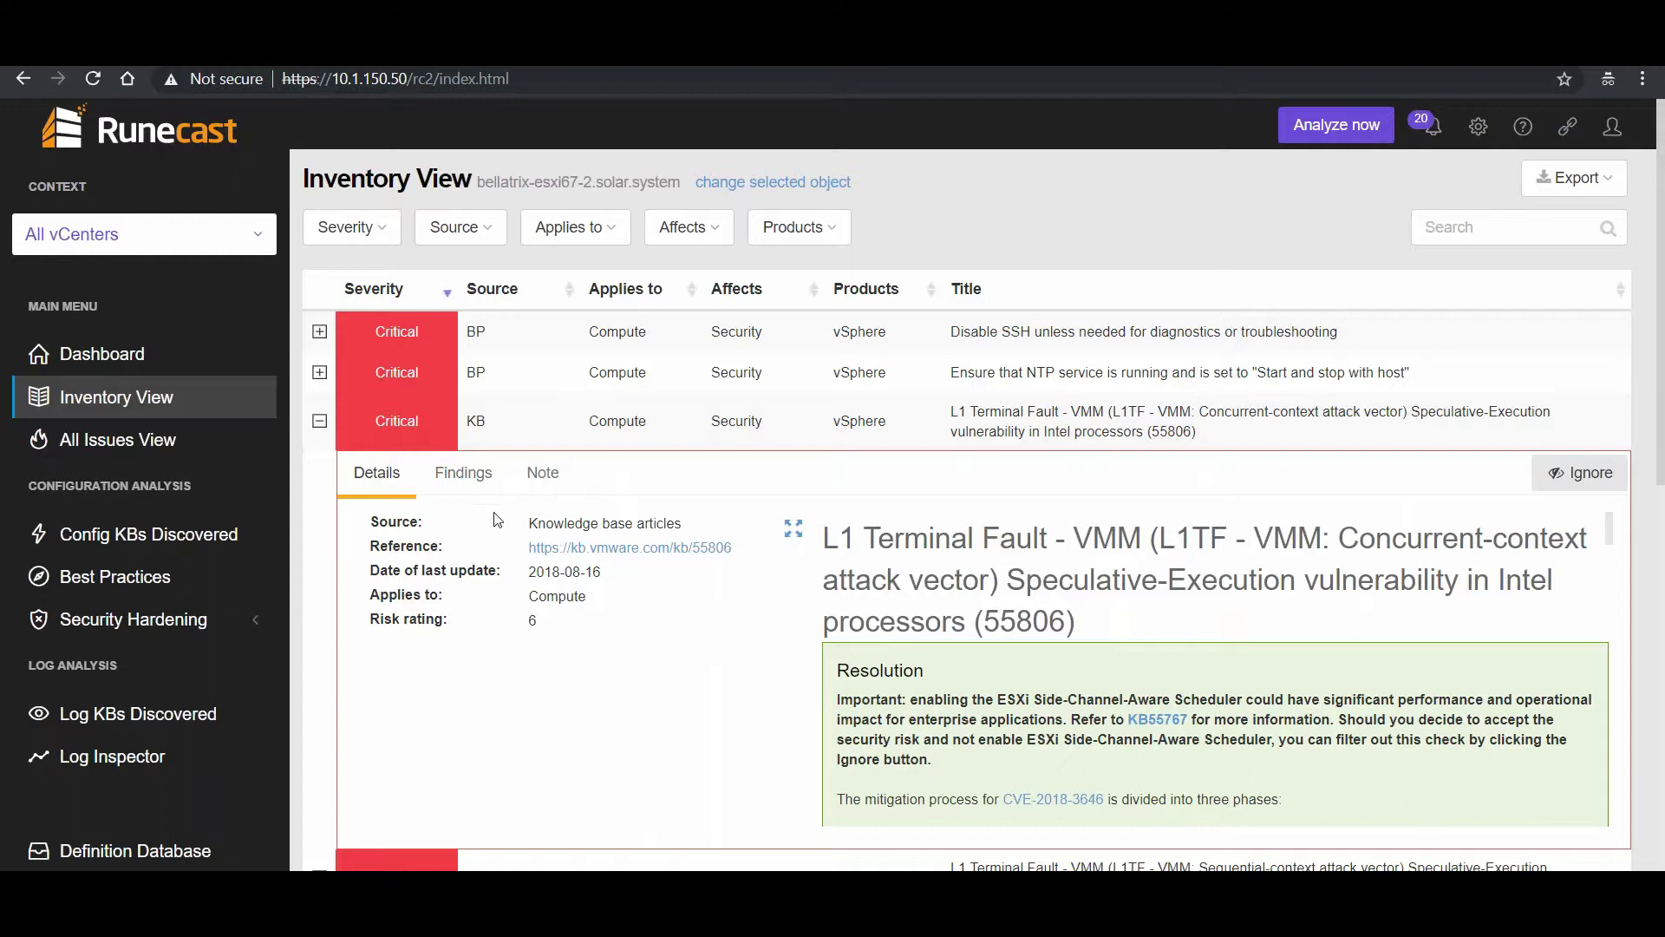
pyautogui.click(463, 473)
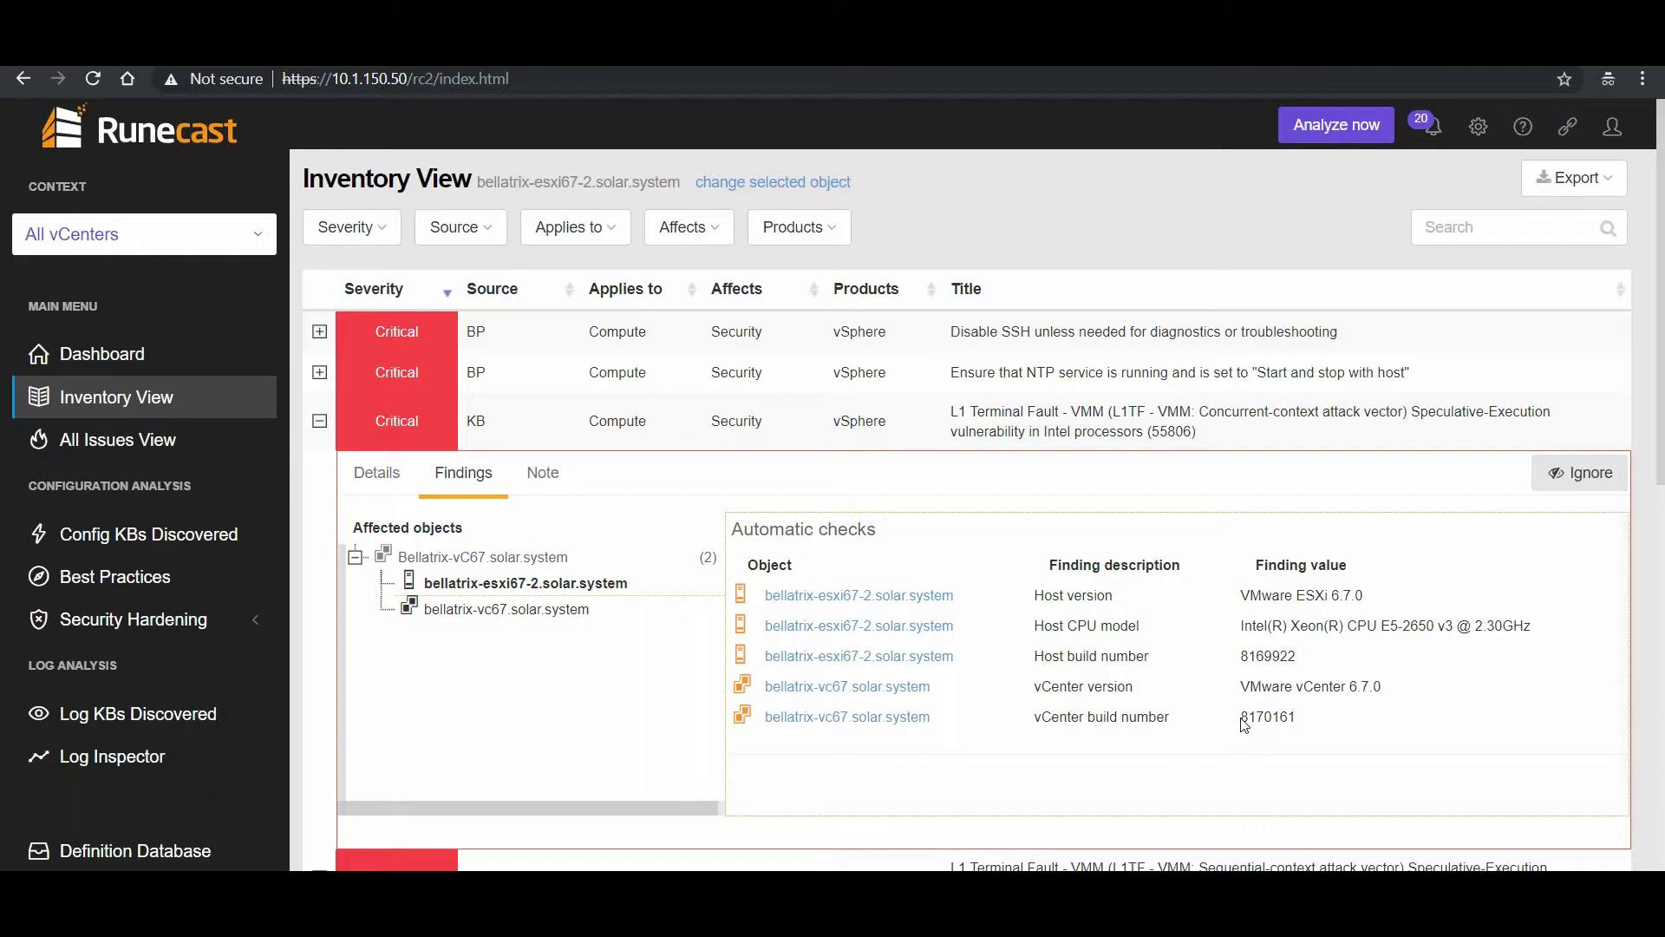
pyautogui.click(318, 425)
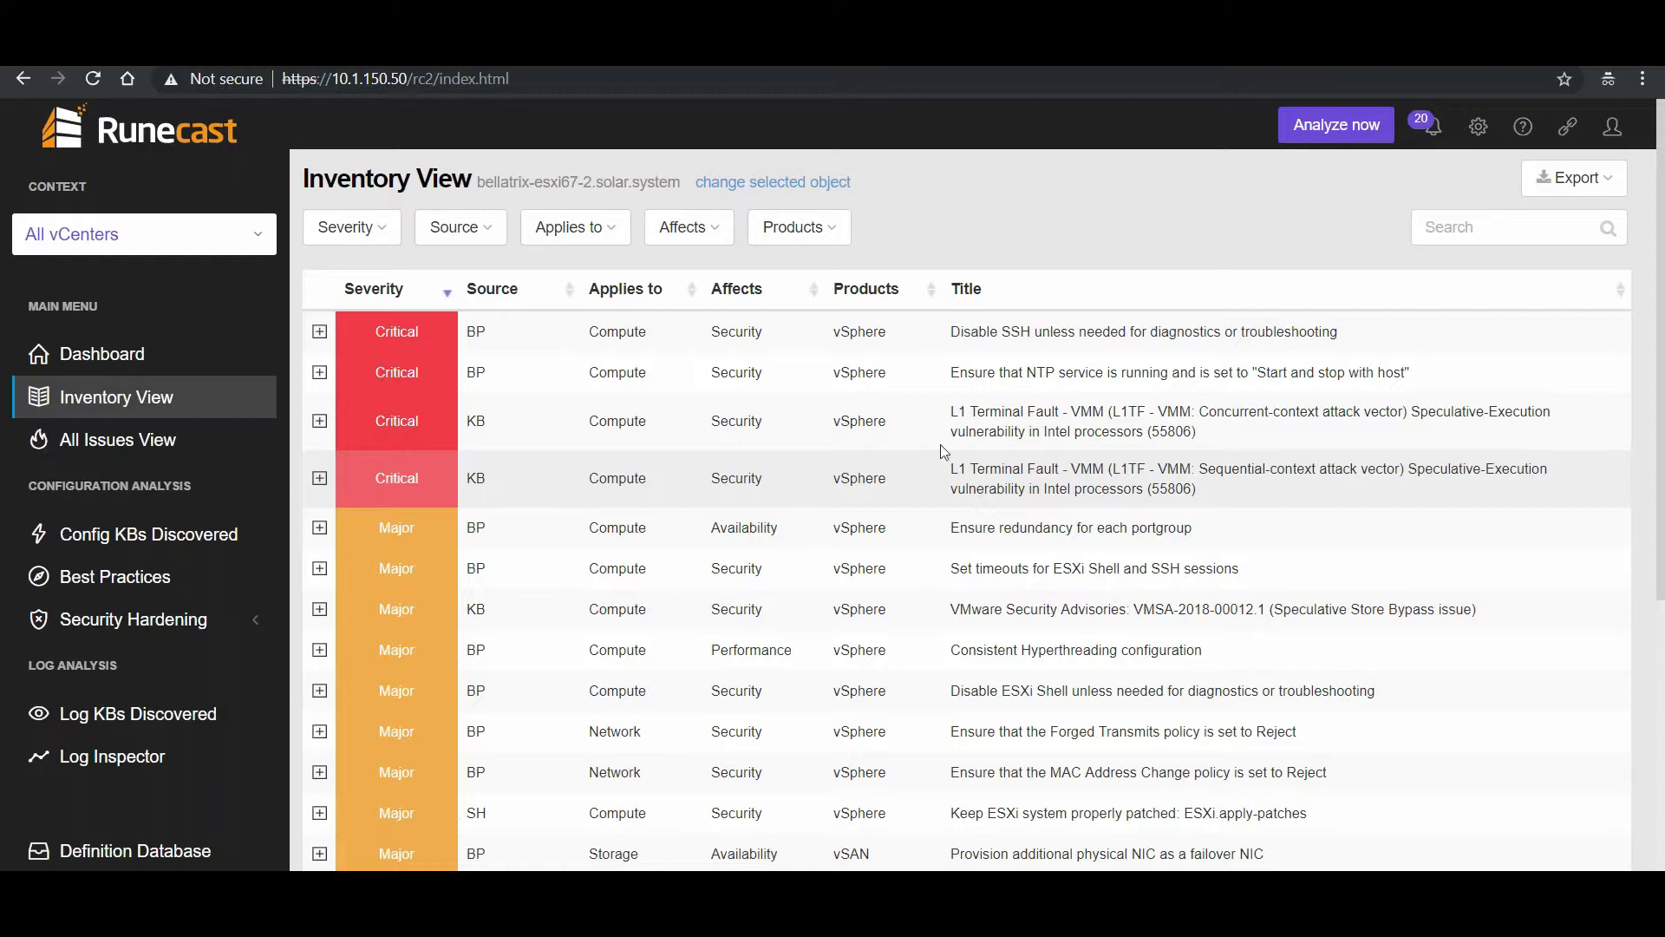
# Step: Open the issue results for Sep 19, 2018 from the dashboard's issue history chart
pyautogui.click(124, 363)
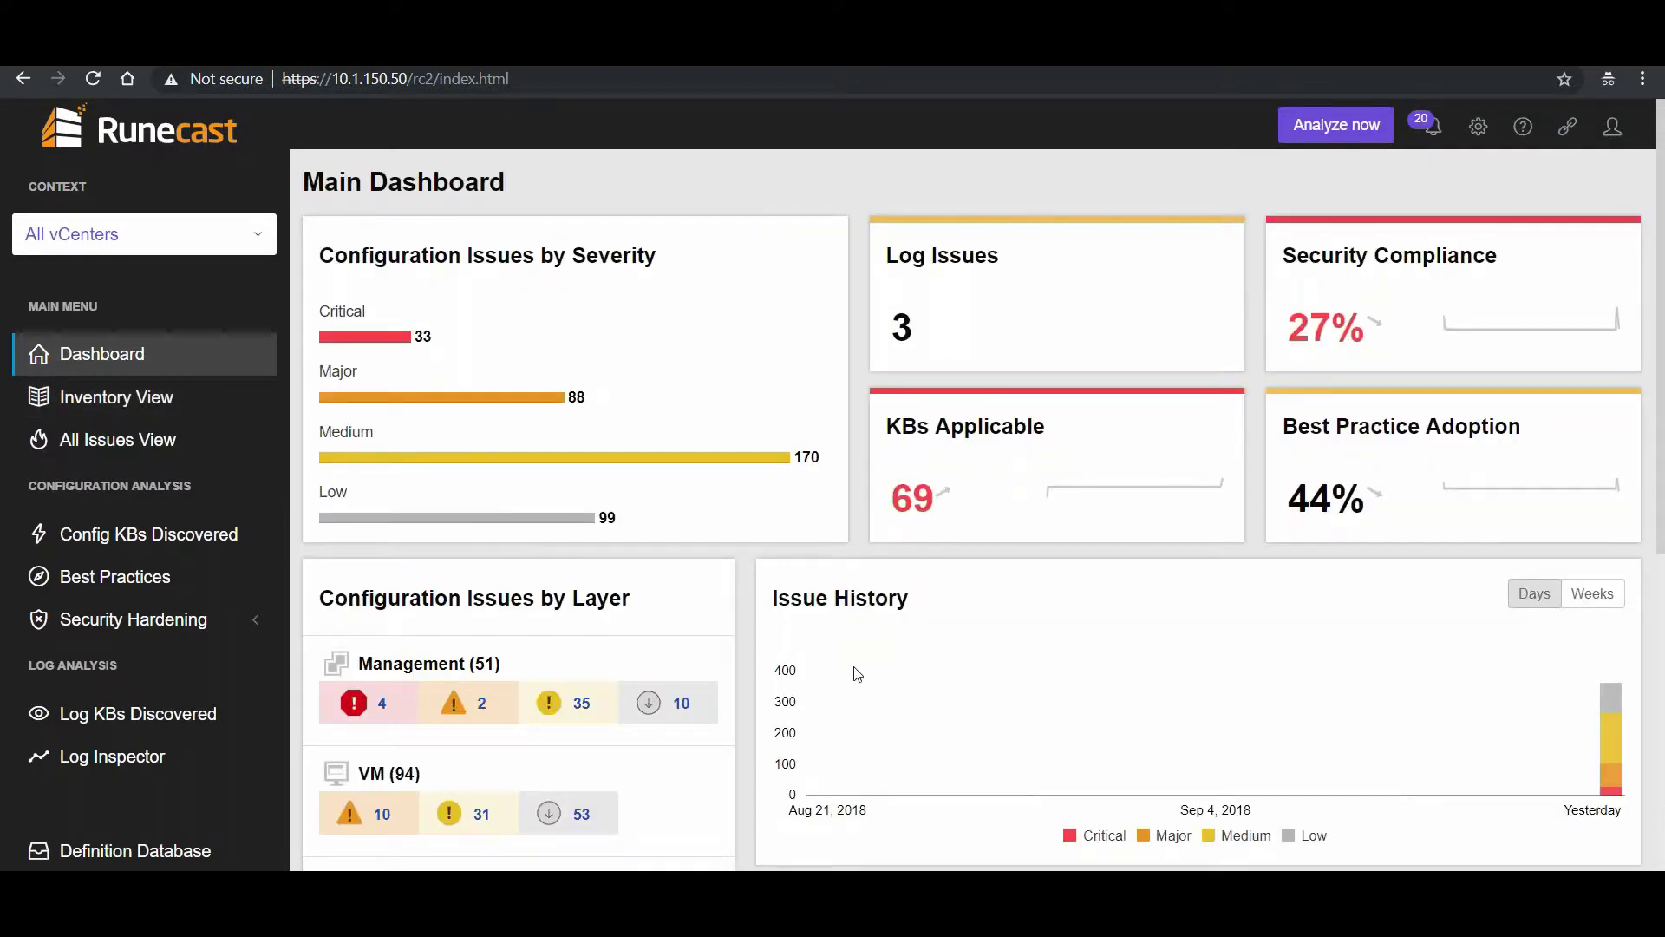
pyautogui.scroll(-2, 857, 673)
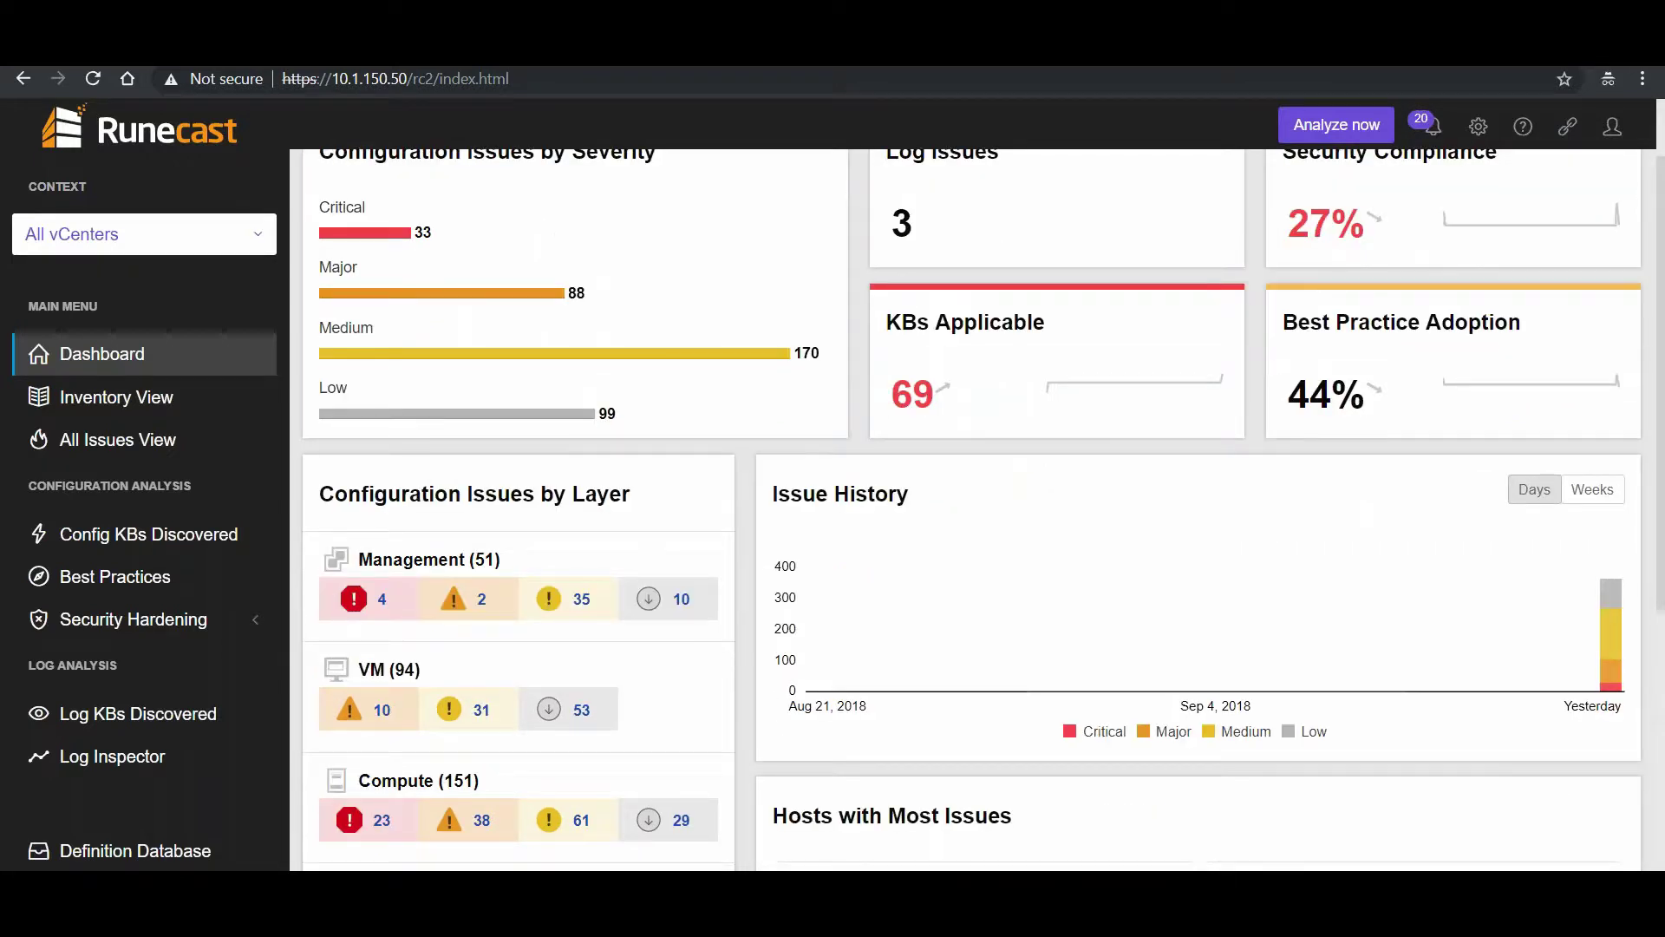
pyautogui.moveTo(1609, 666)
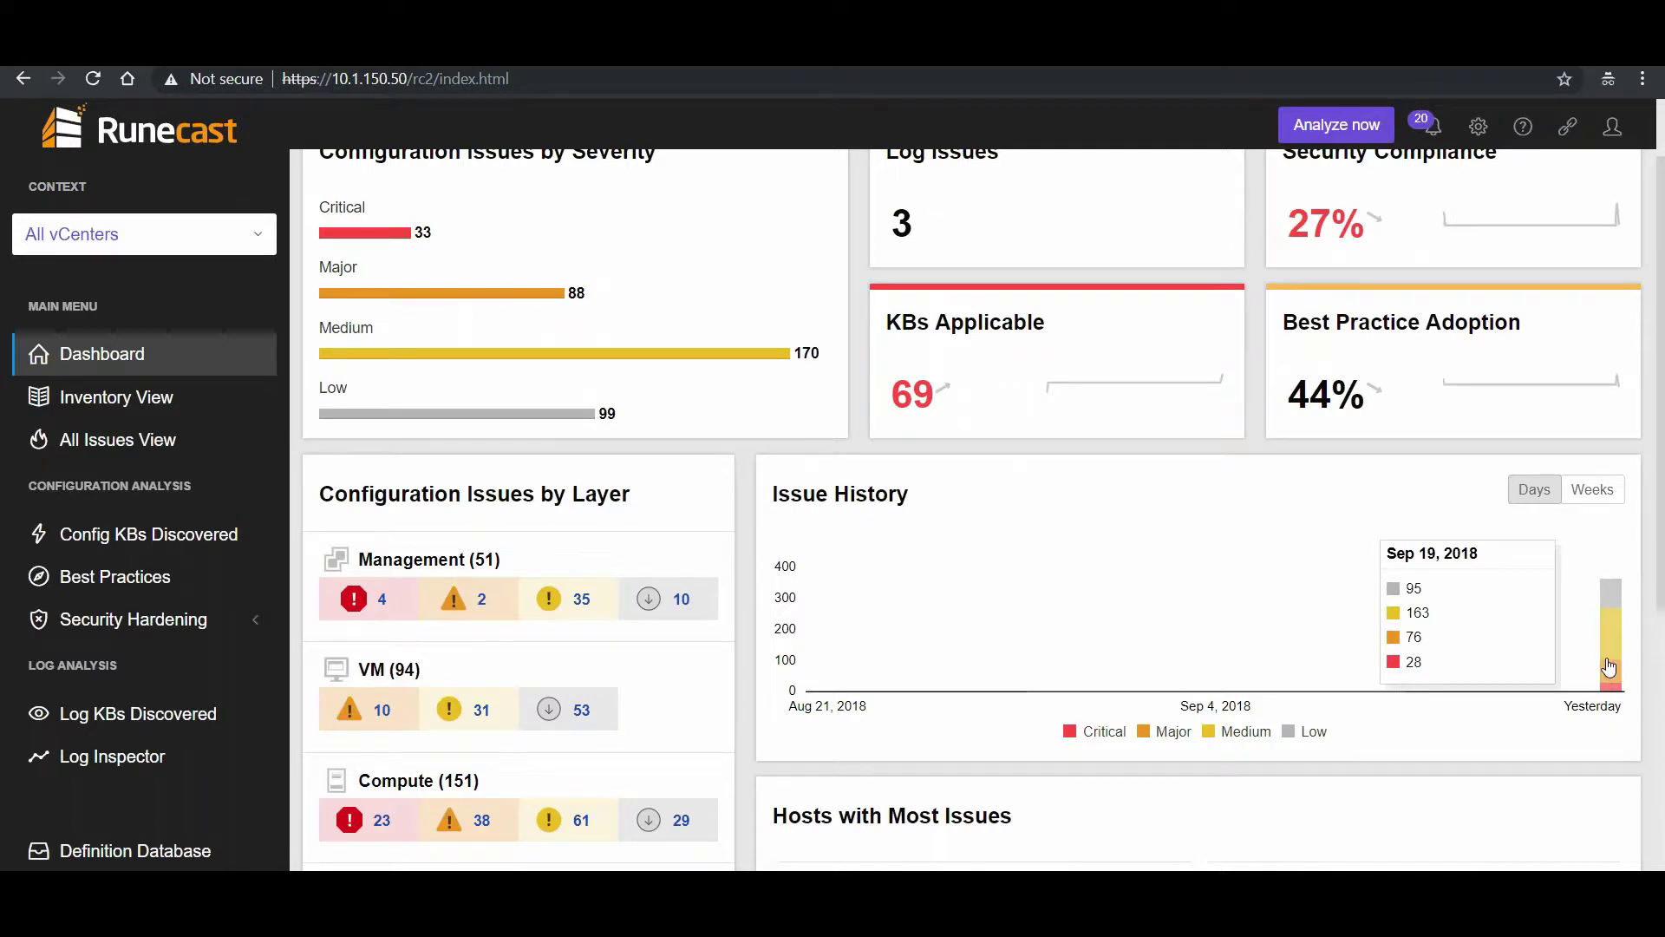
pyautogui.click(1608, 666)
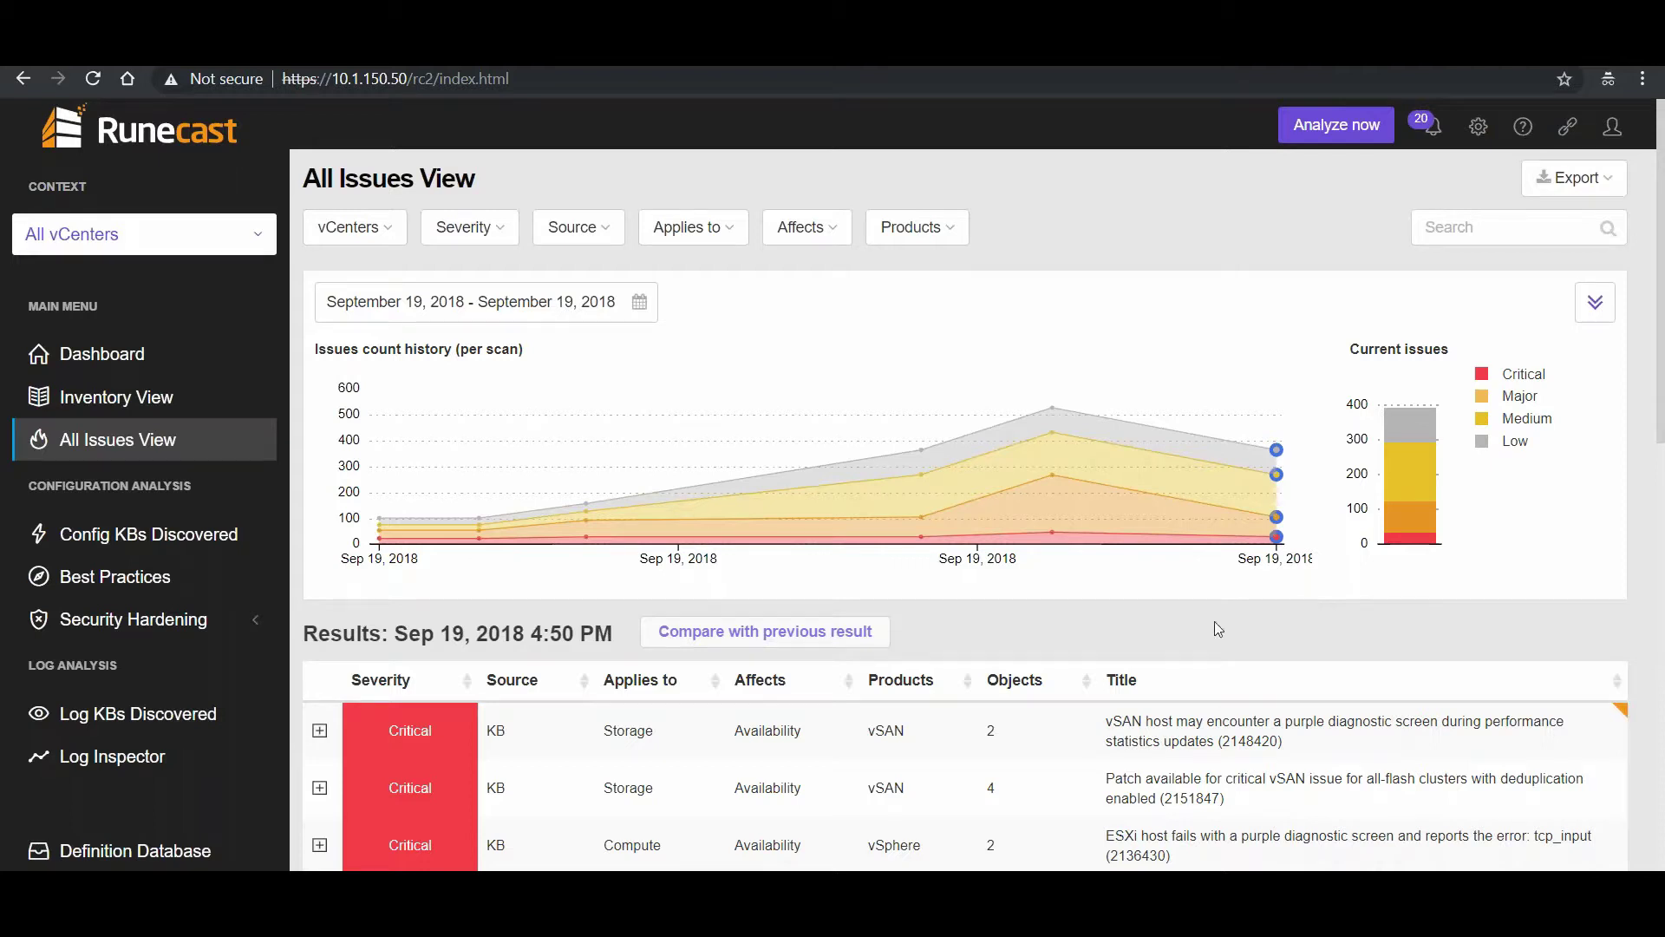
# Step: Check the date range choices and show the results of the 4:36 PM scan from the issue count history
pyautogui.moveTo(596, 488)
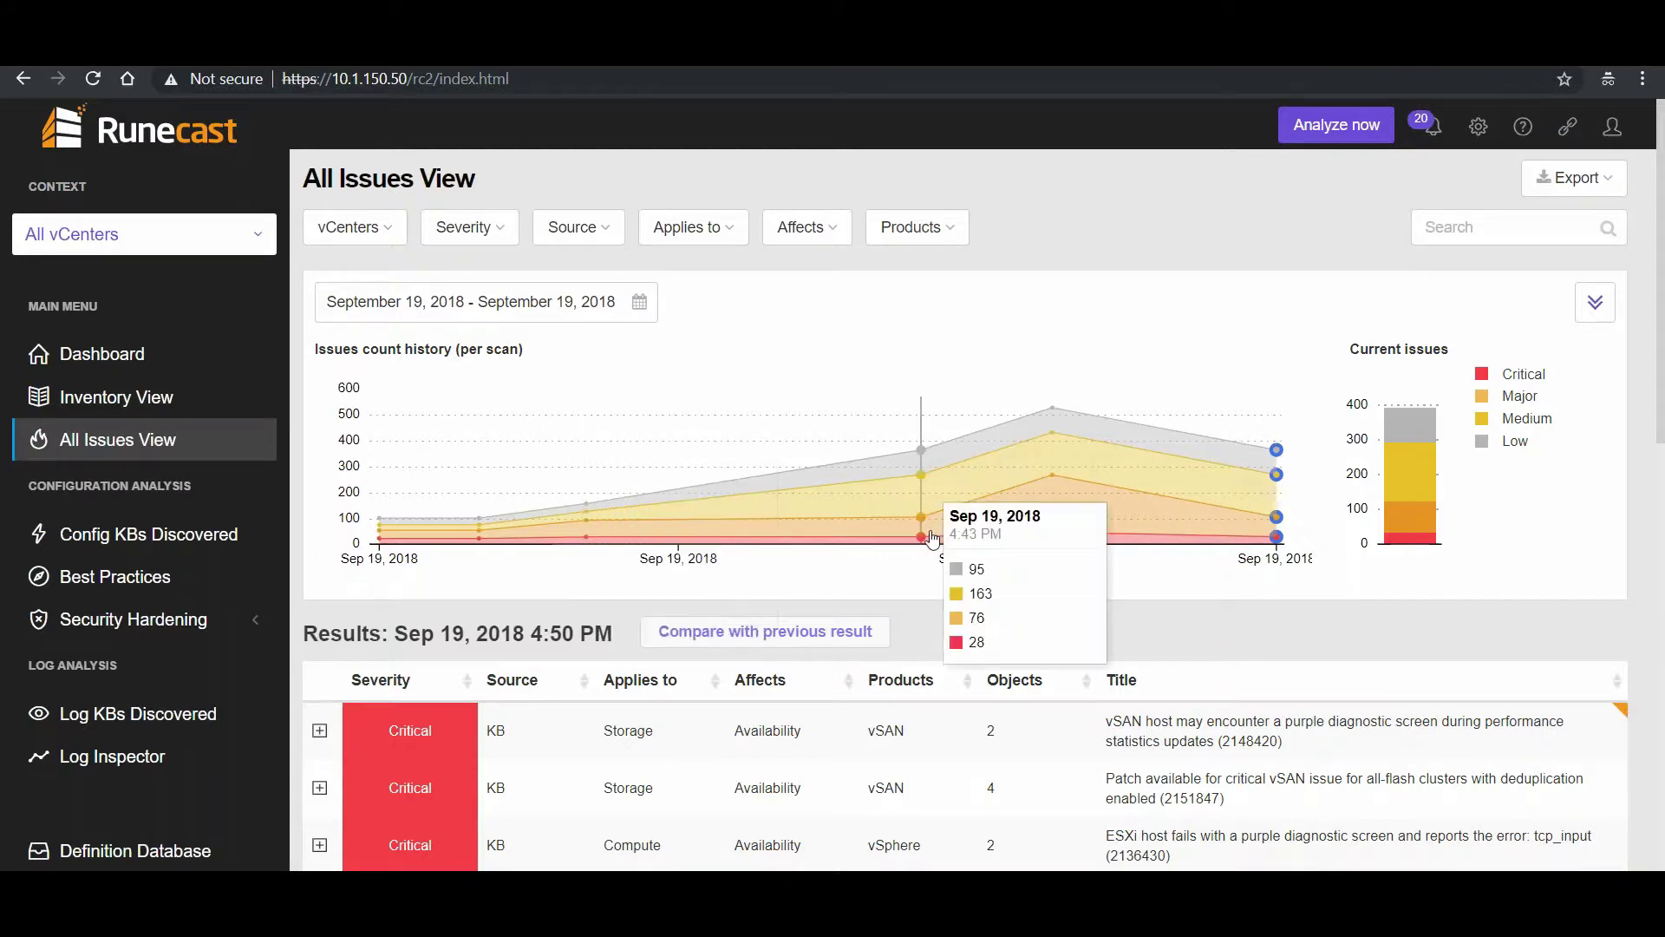
pyautogui.scroll(-1, 1211, 602)
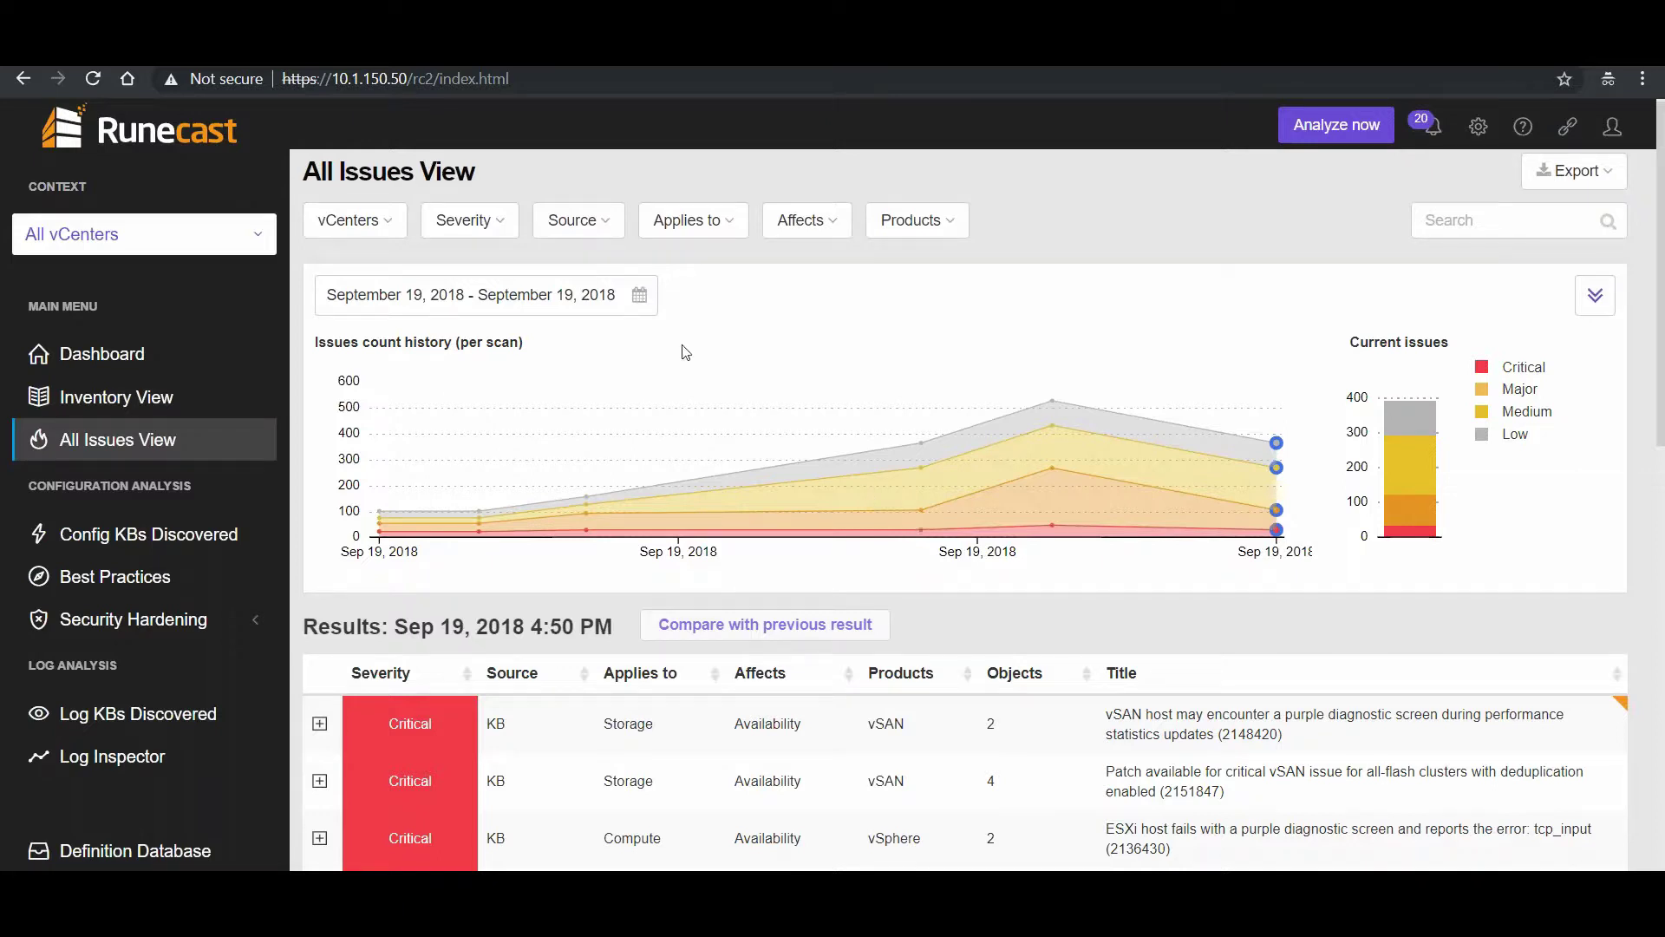
pyautogui.click(640, 307)
pyautogui.click(824, 294)
pyautogui.moveTo(610, 456)
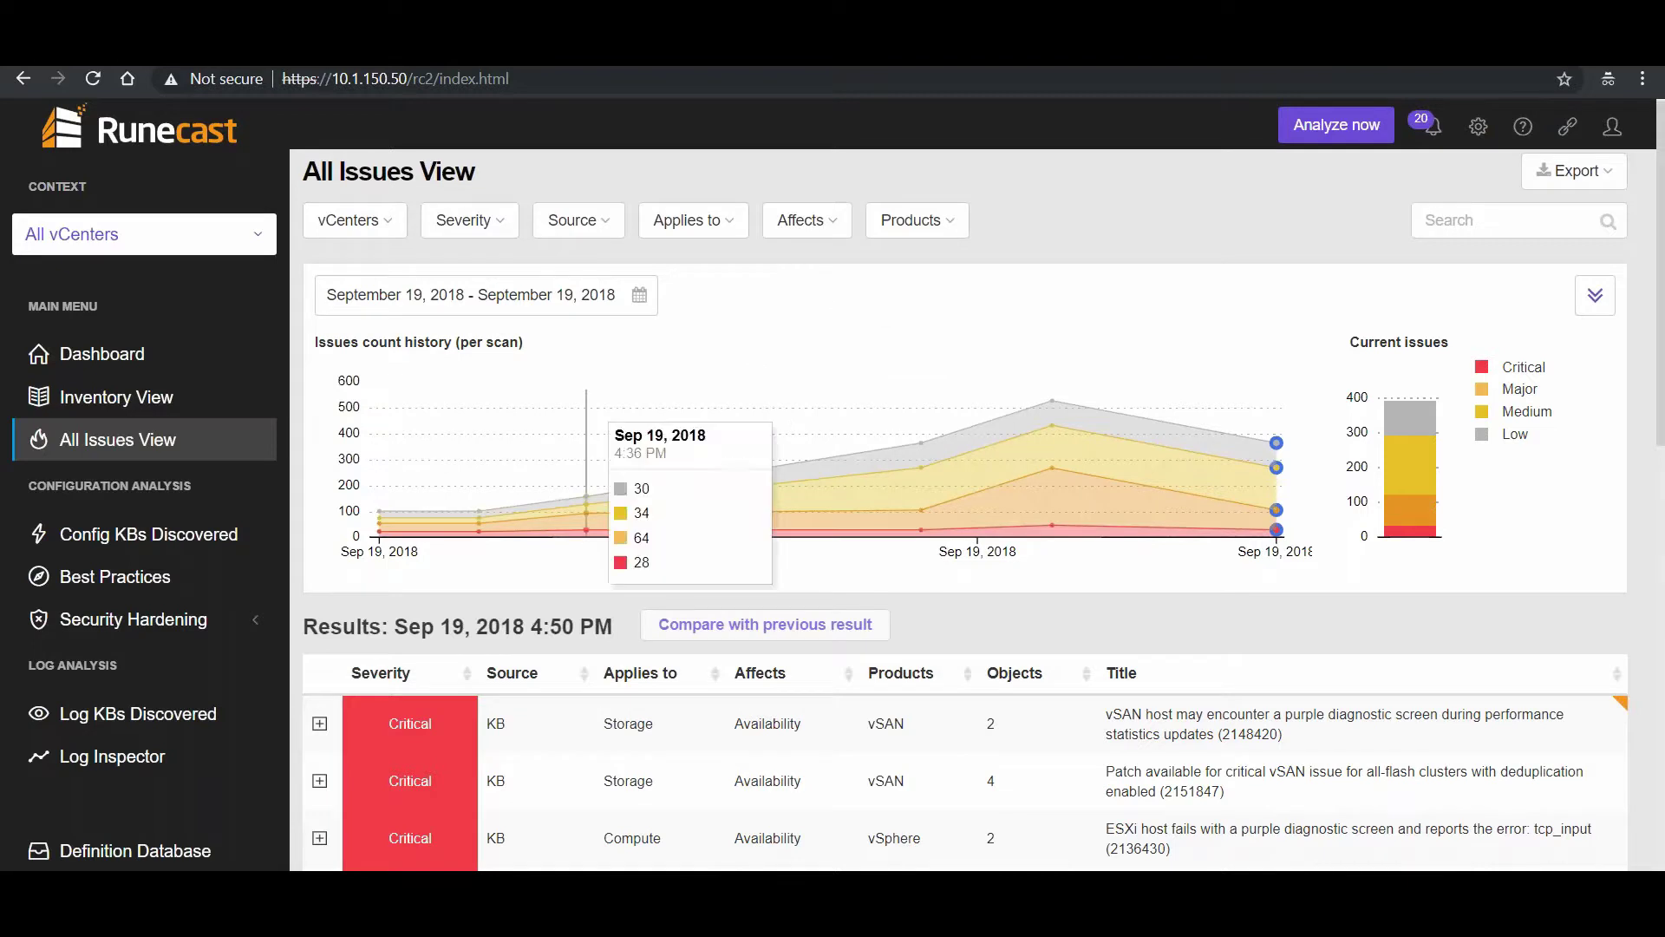
pyautogui.click(586, 520)
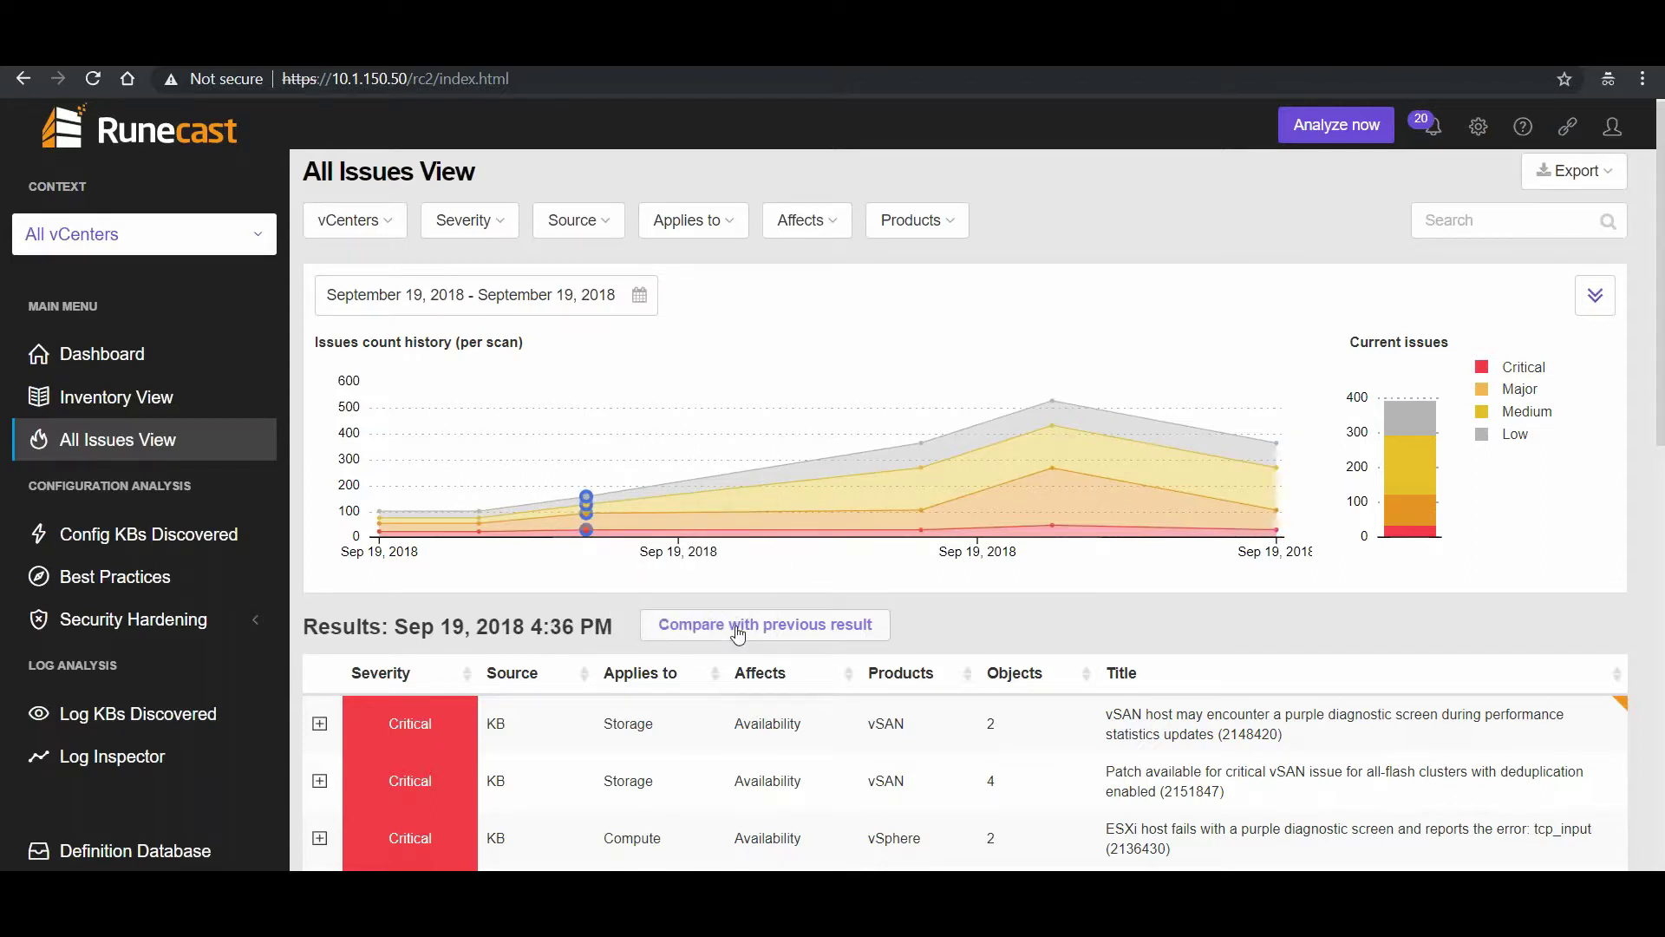
# Step: Compare the 4:36 PM scan with its previous result, examining the Vega-vC65.solar.system activity and the change log
pyautogui.click(738, 630)
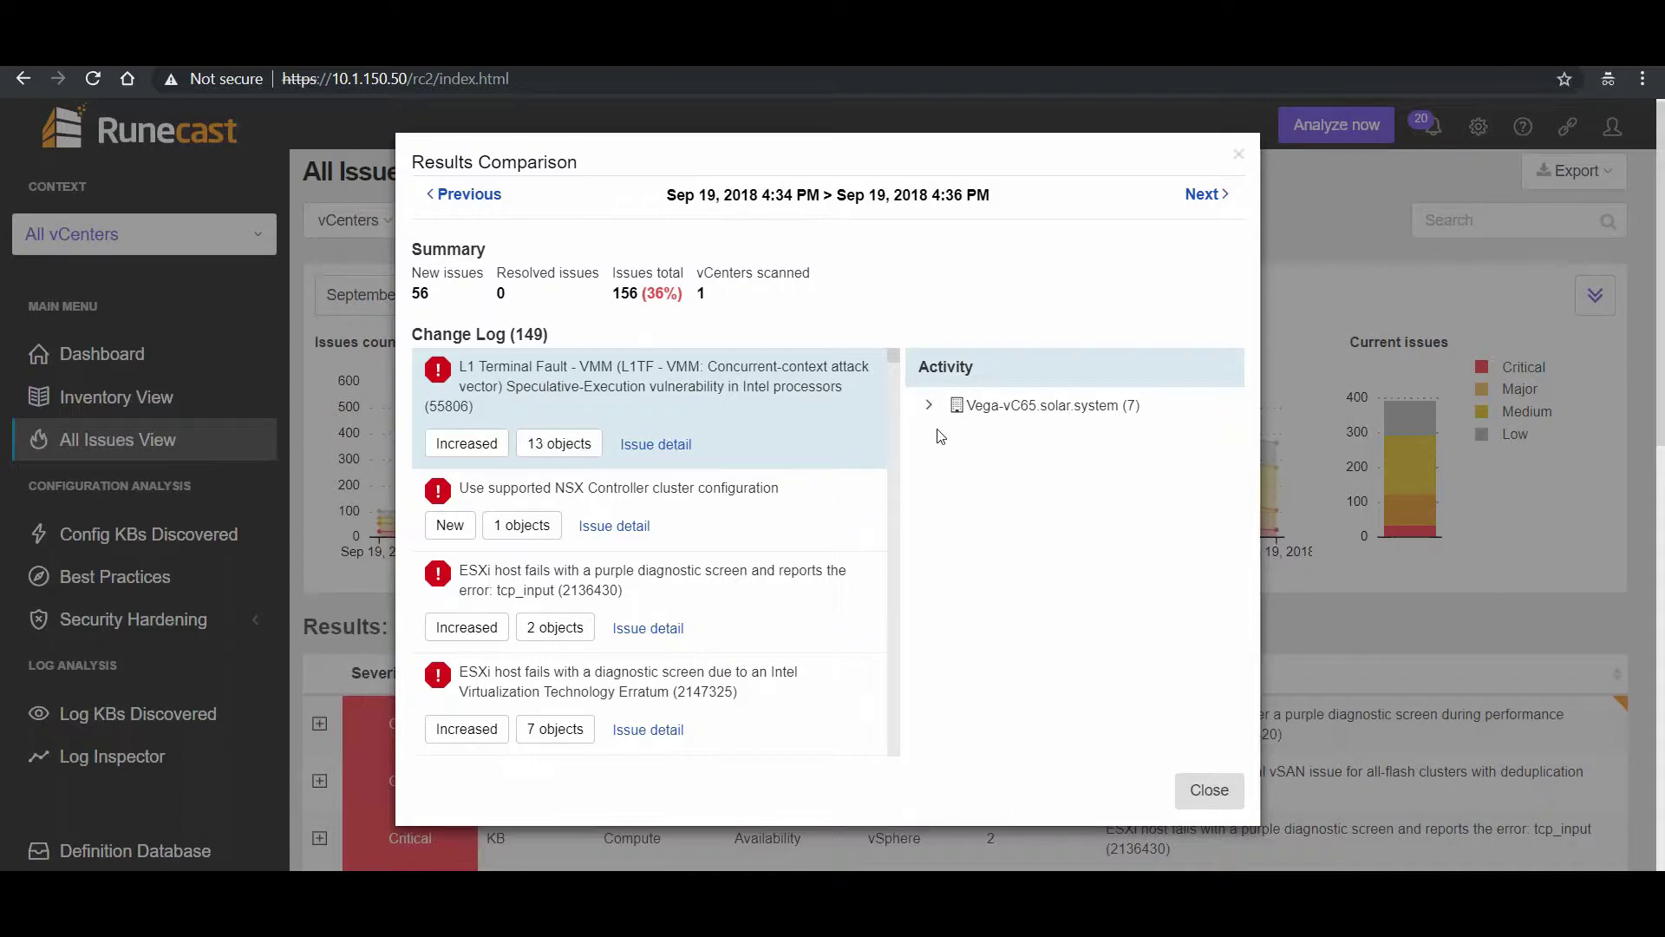
pyautogui.click(928, 406)
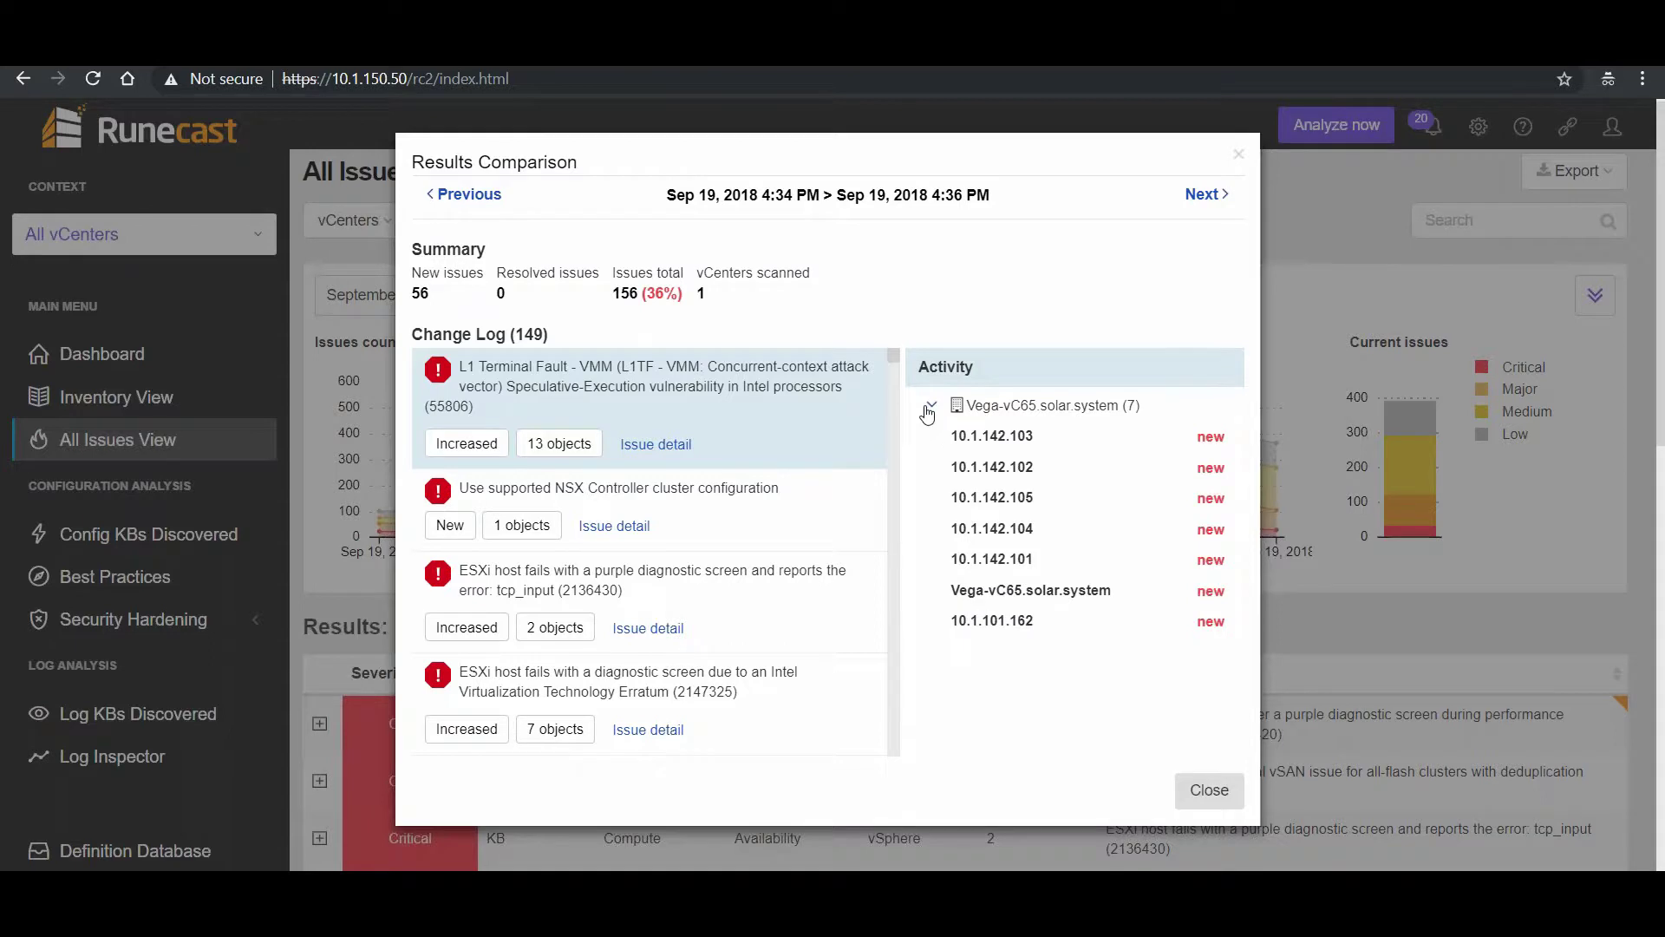
pyautogui.click(929, 408)
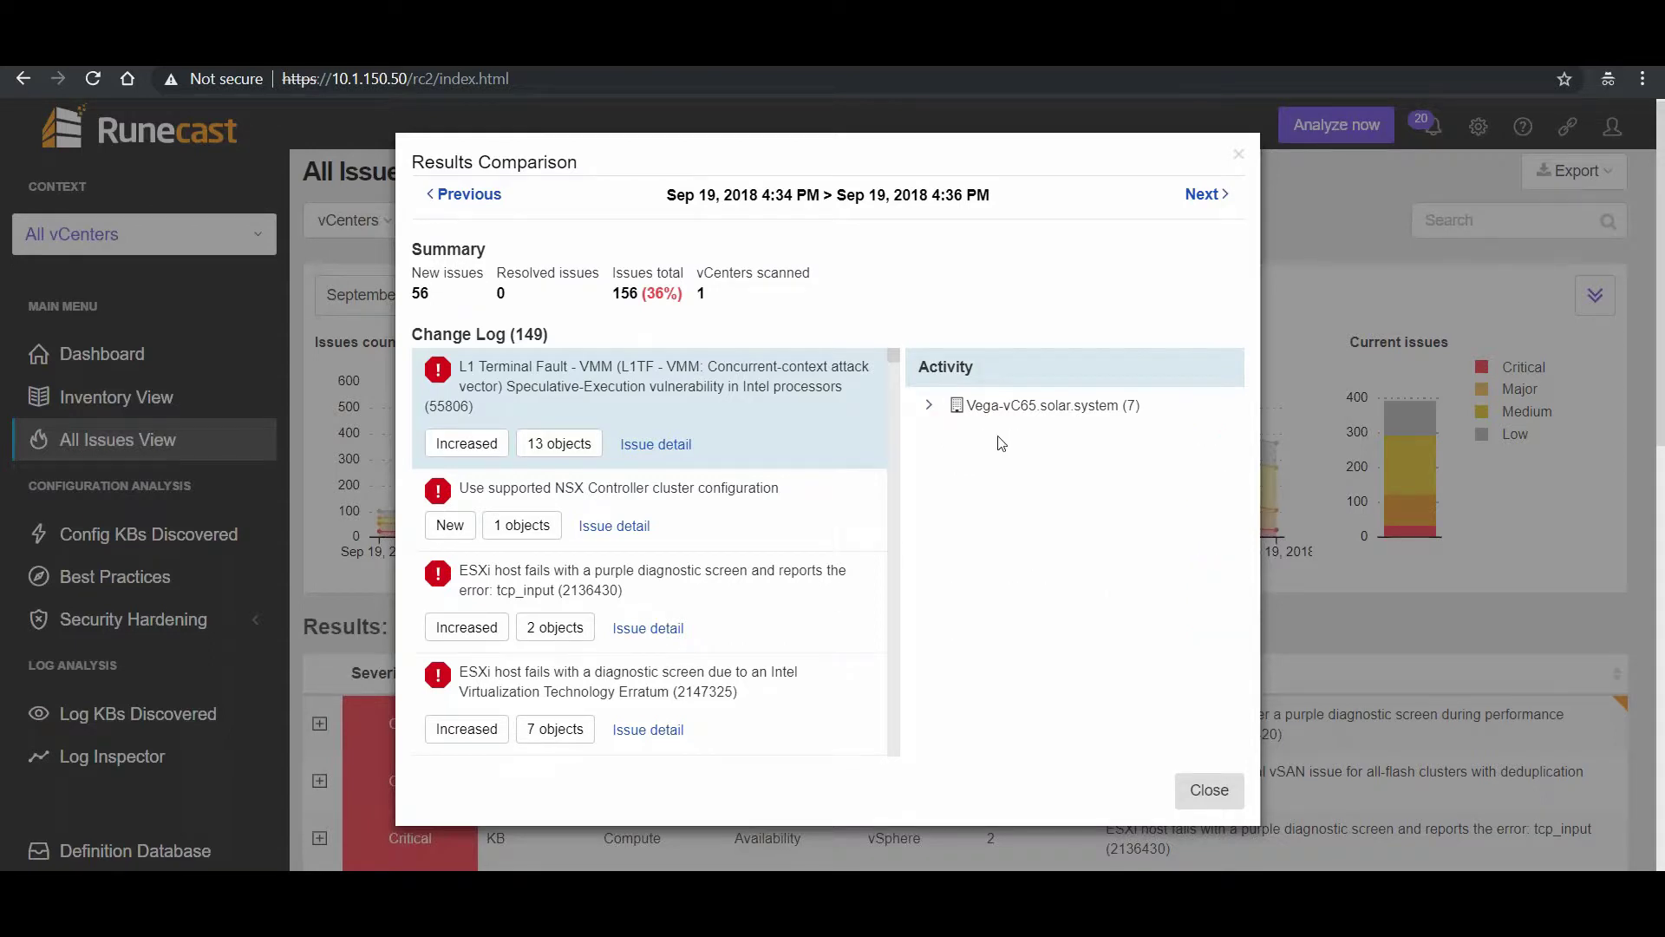
pyautogui.click(931, 407)
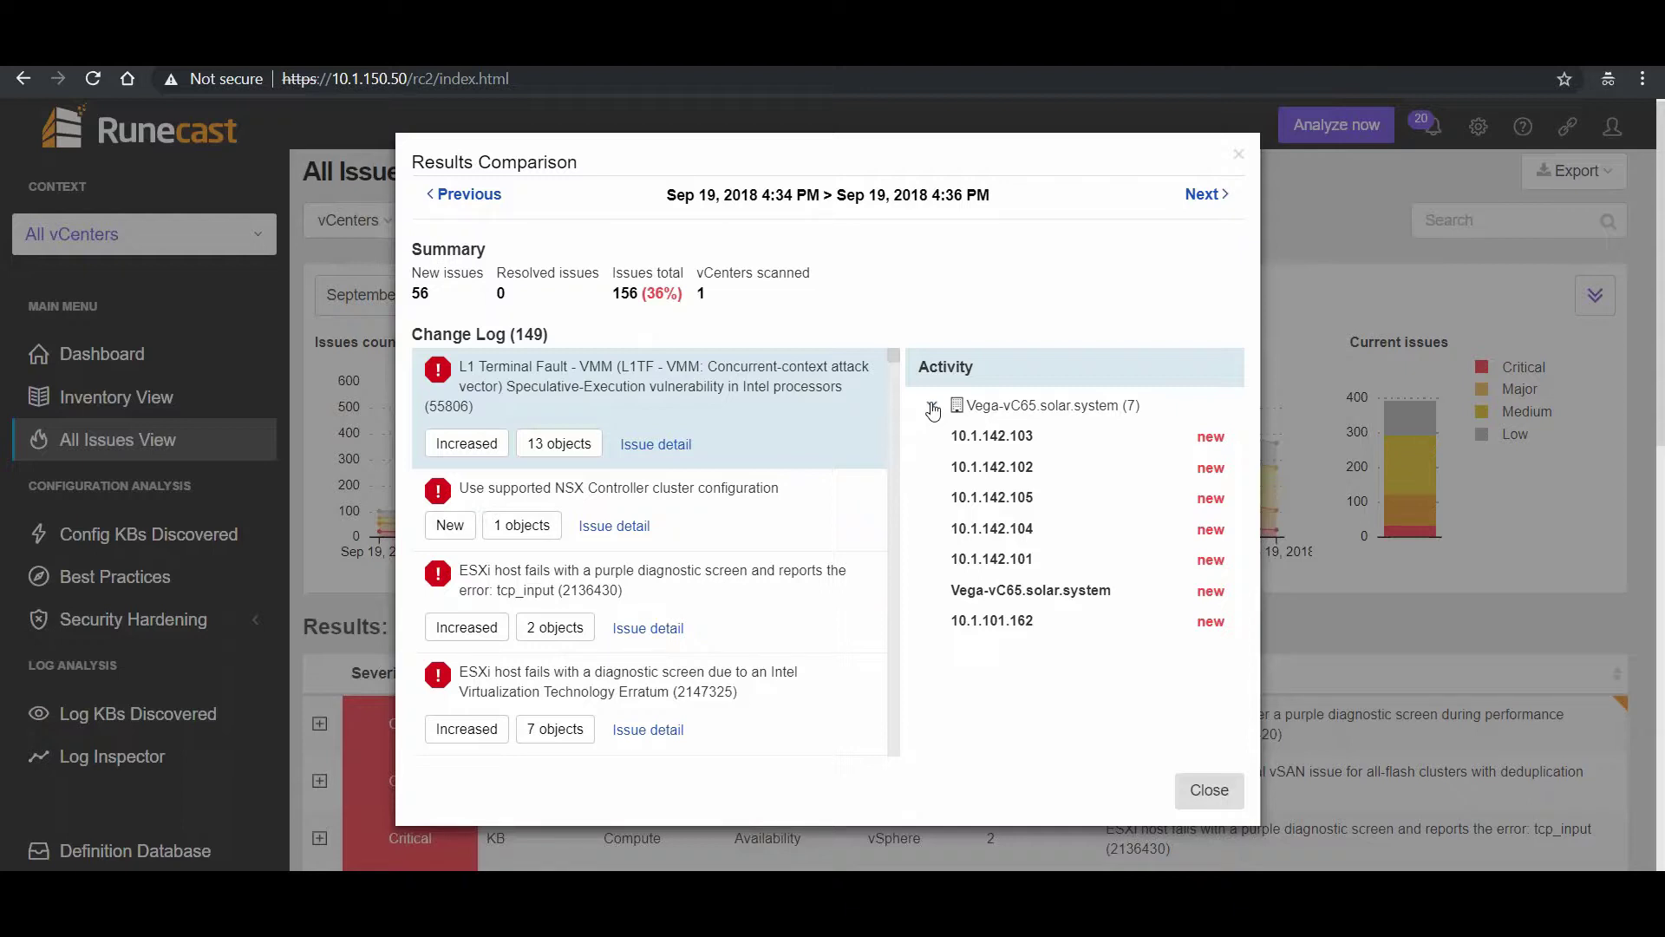
pyautogui.click(932, 406)
pyautogui.scroll(-10, 719, 518)
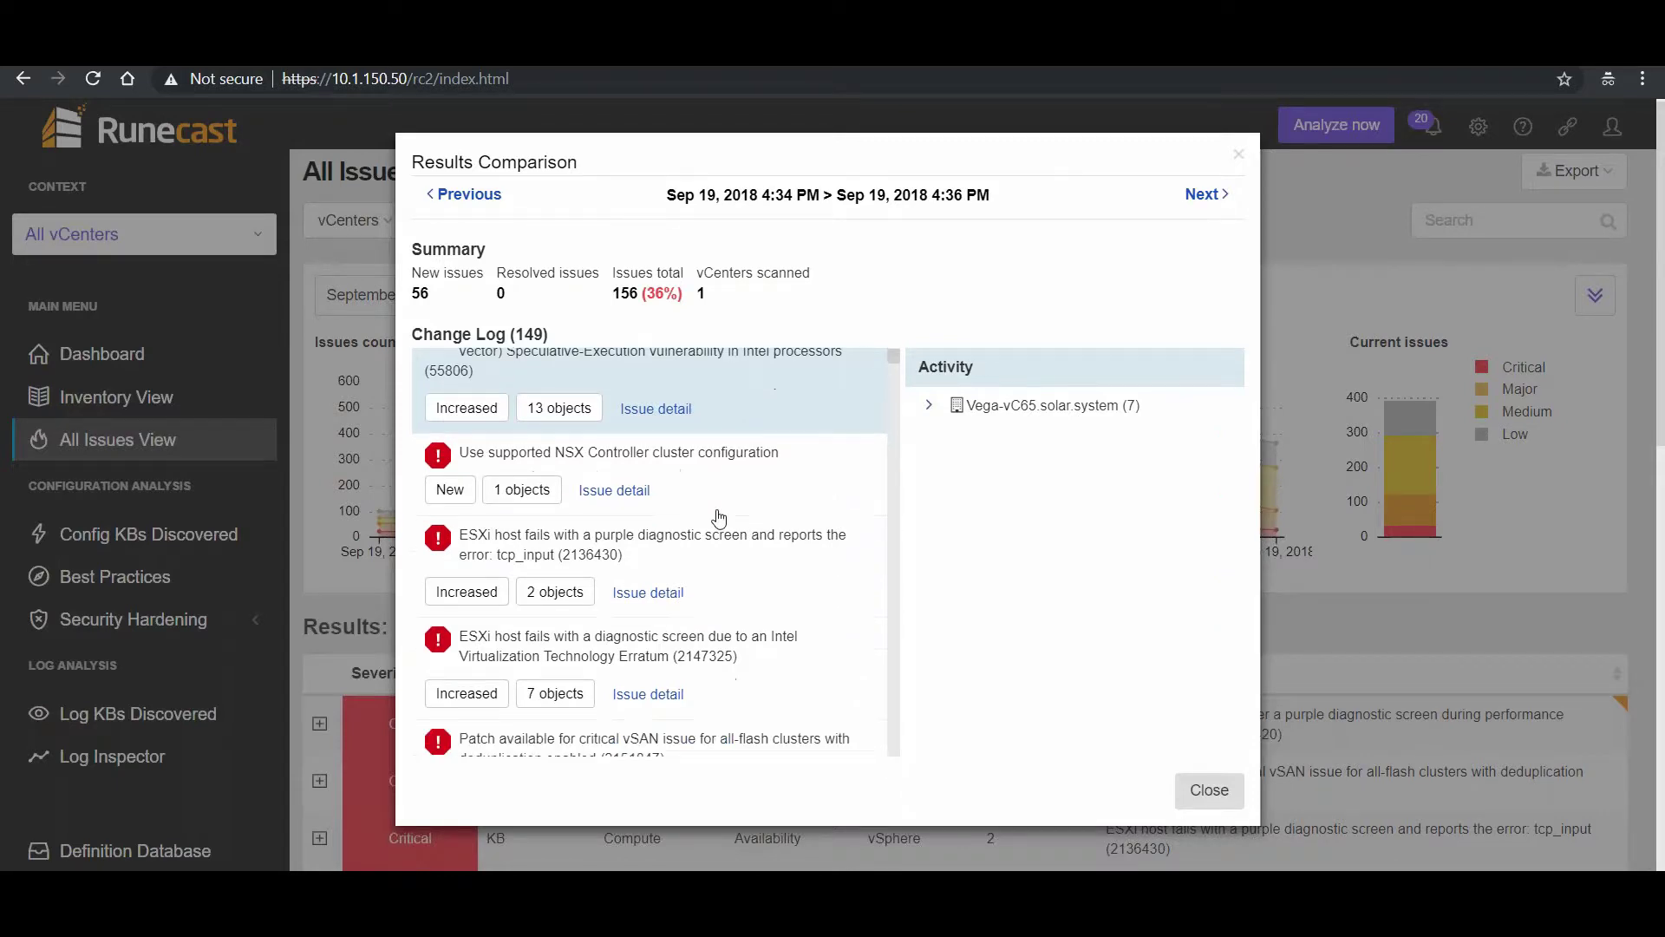
pyautogui.scroll(-10, 719, 518)
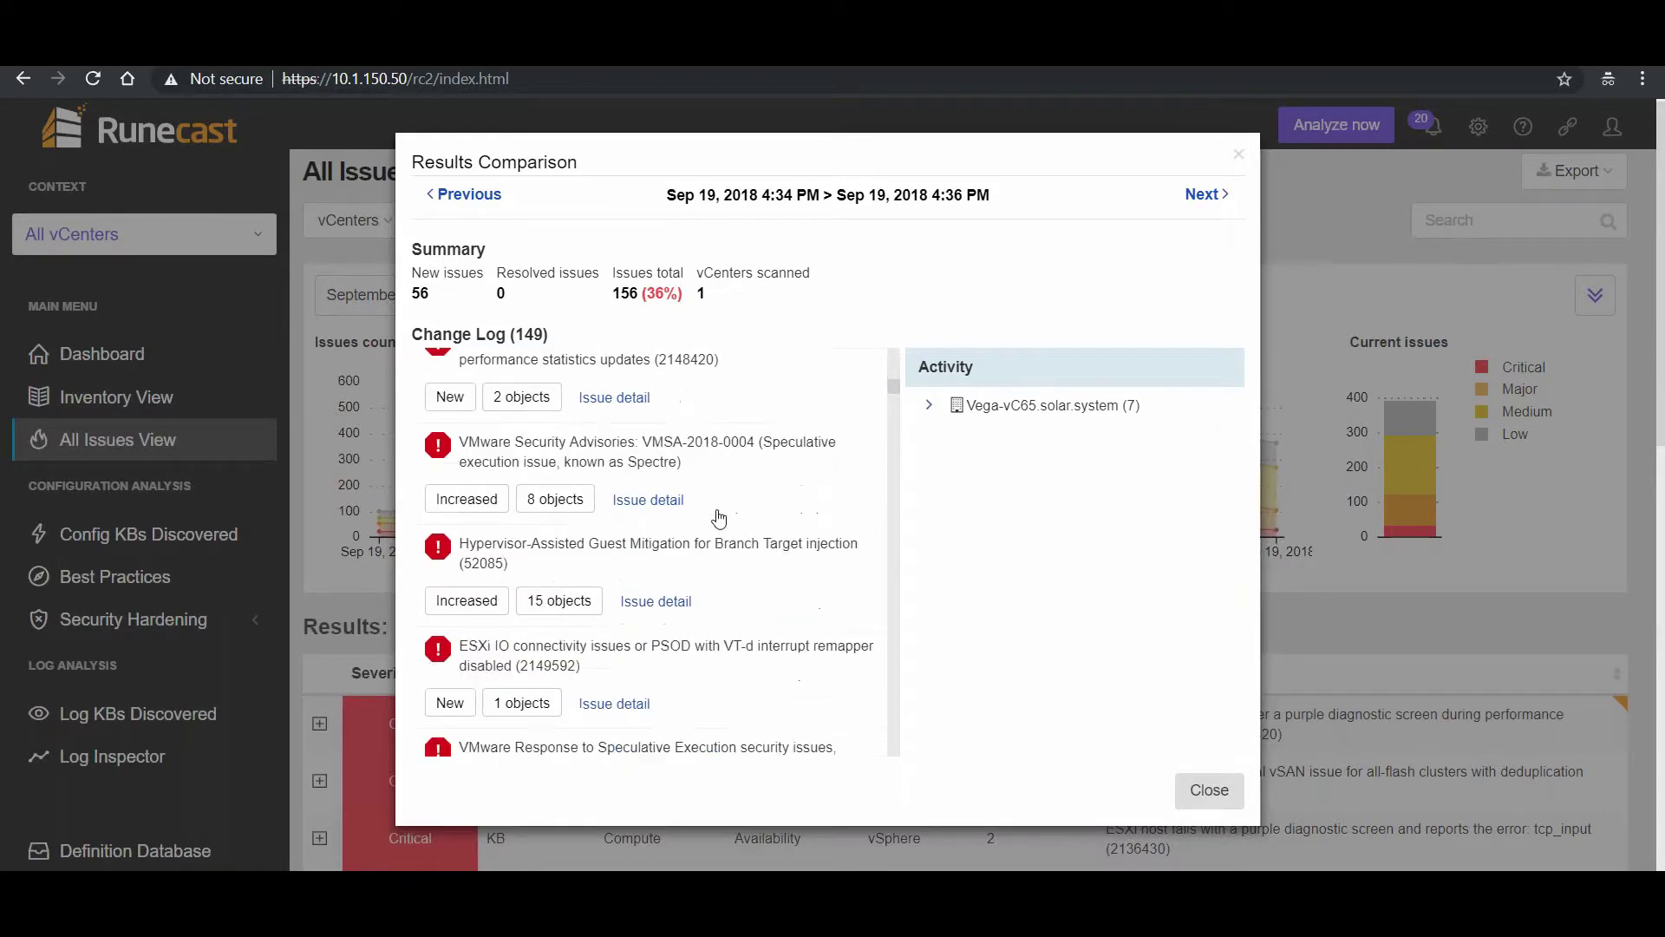
# Step: Examine the change log of the 4:36 PM comparison, check the following 4:36–4:43 PM comparison, and close it
pyautogui.scroll(-1, 719, 518)
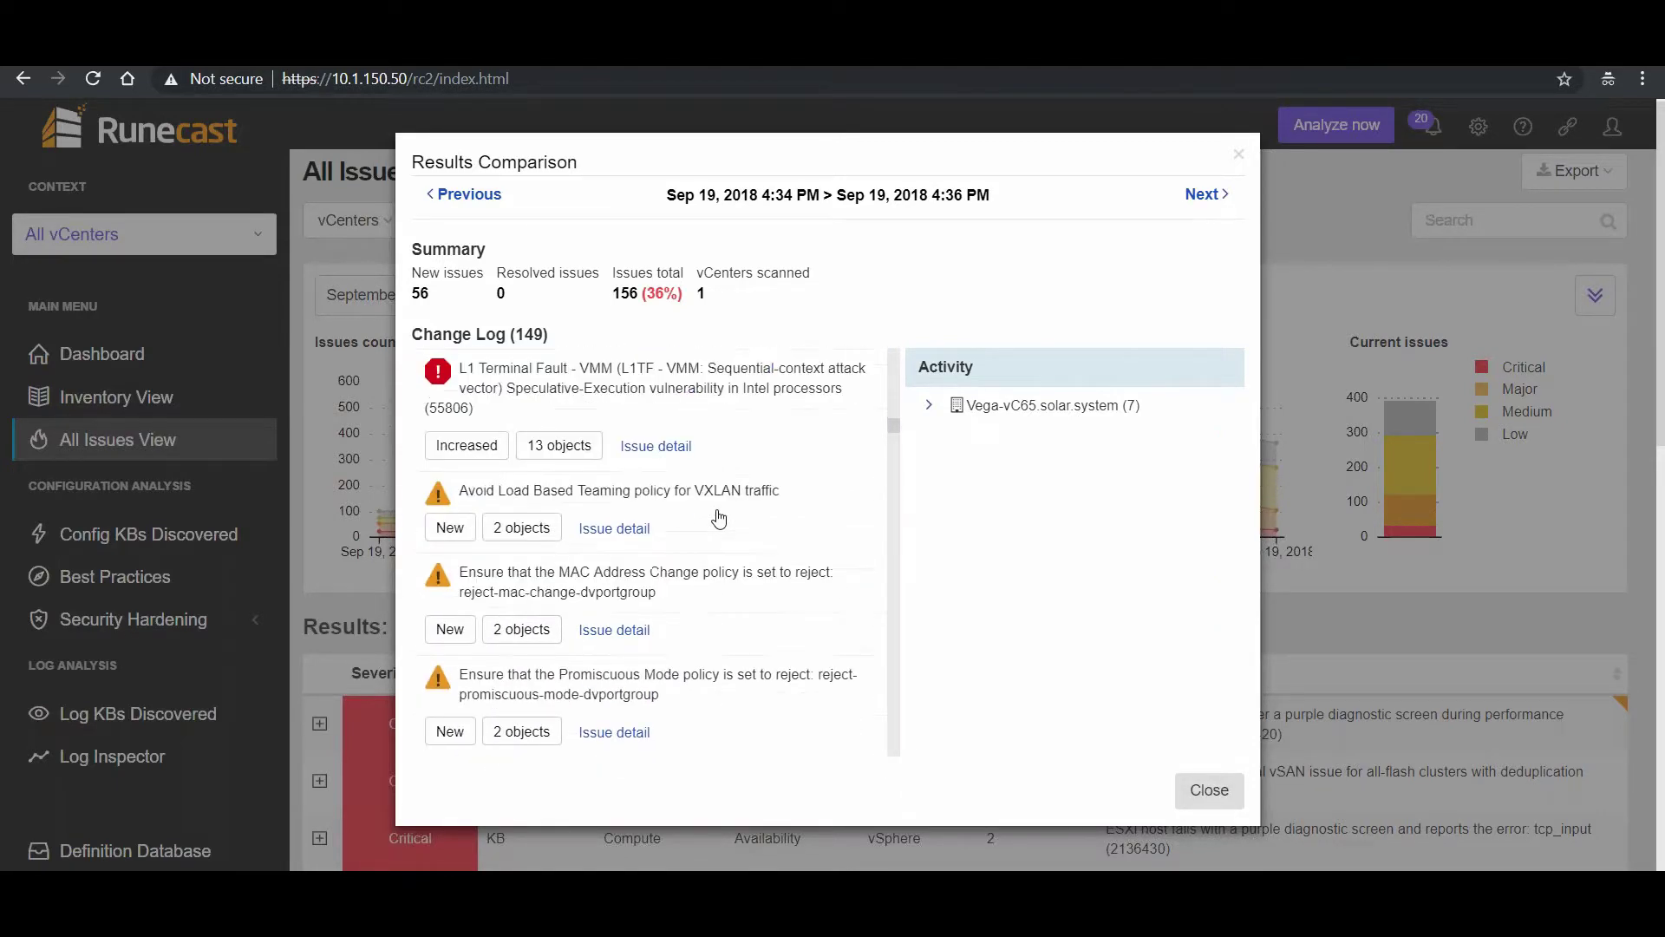
pyautogui.scroll(-8, 719, 519)
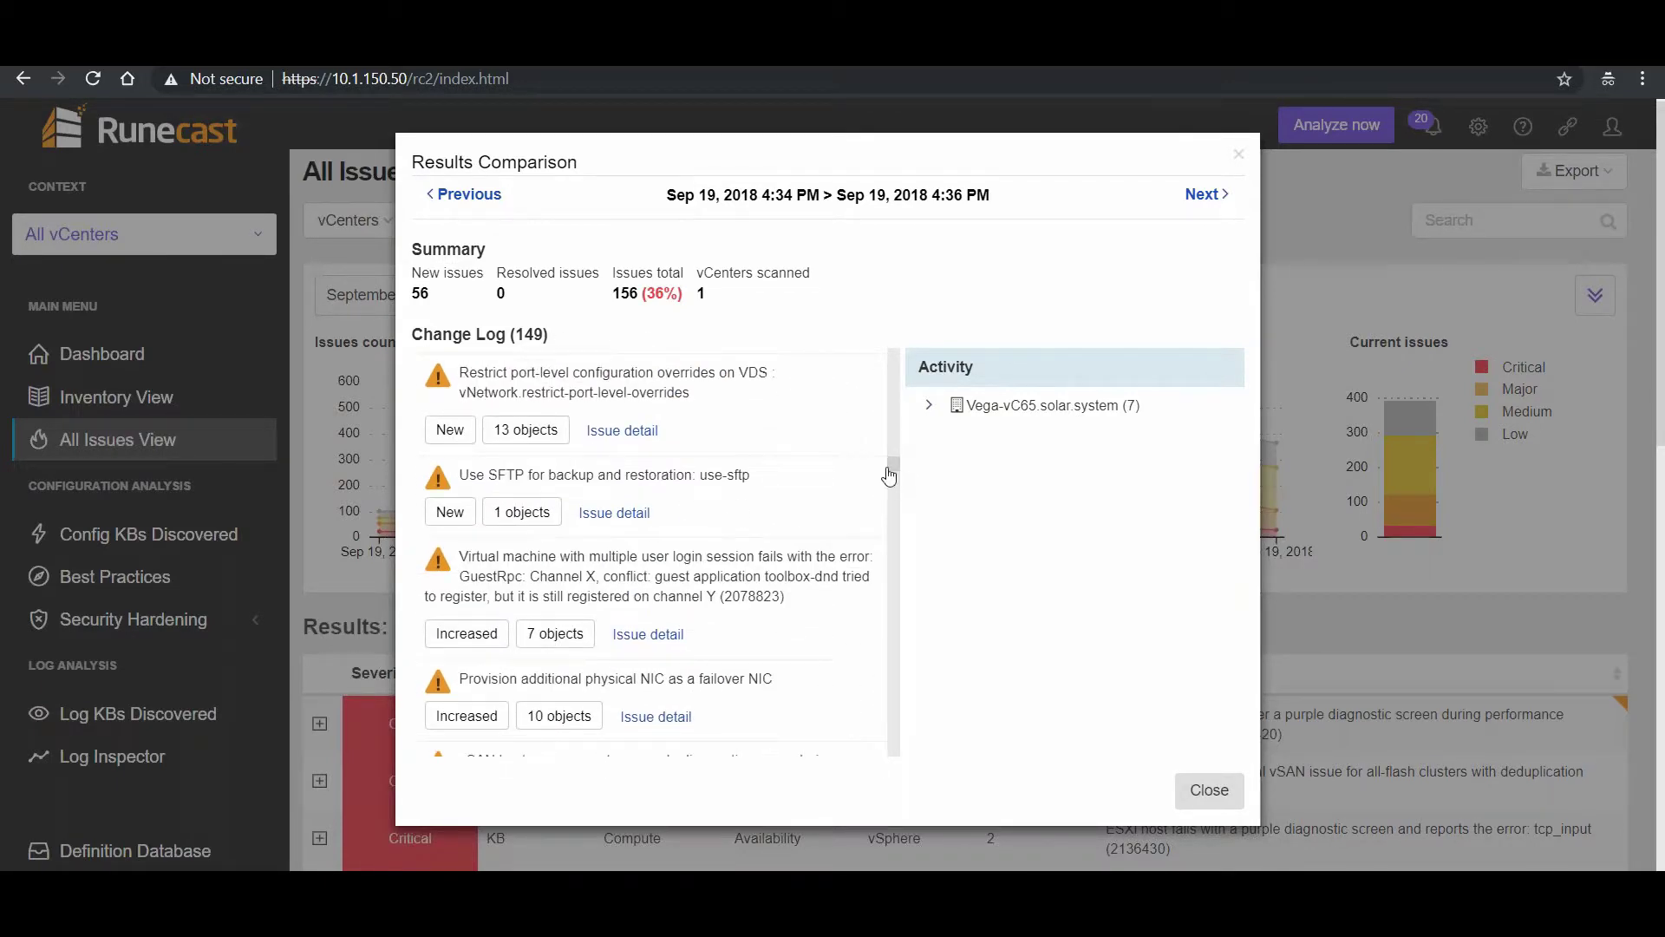
pyautogui.moveTo(892, 469); pyautogui.dragTo(898, 729)
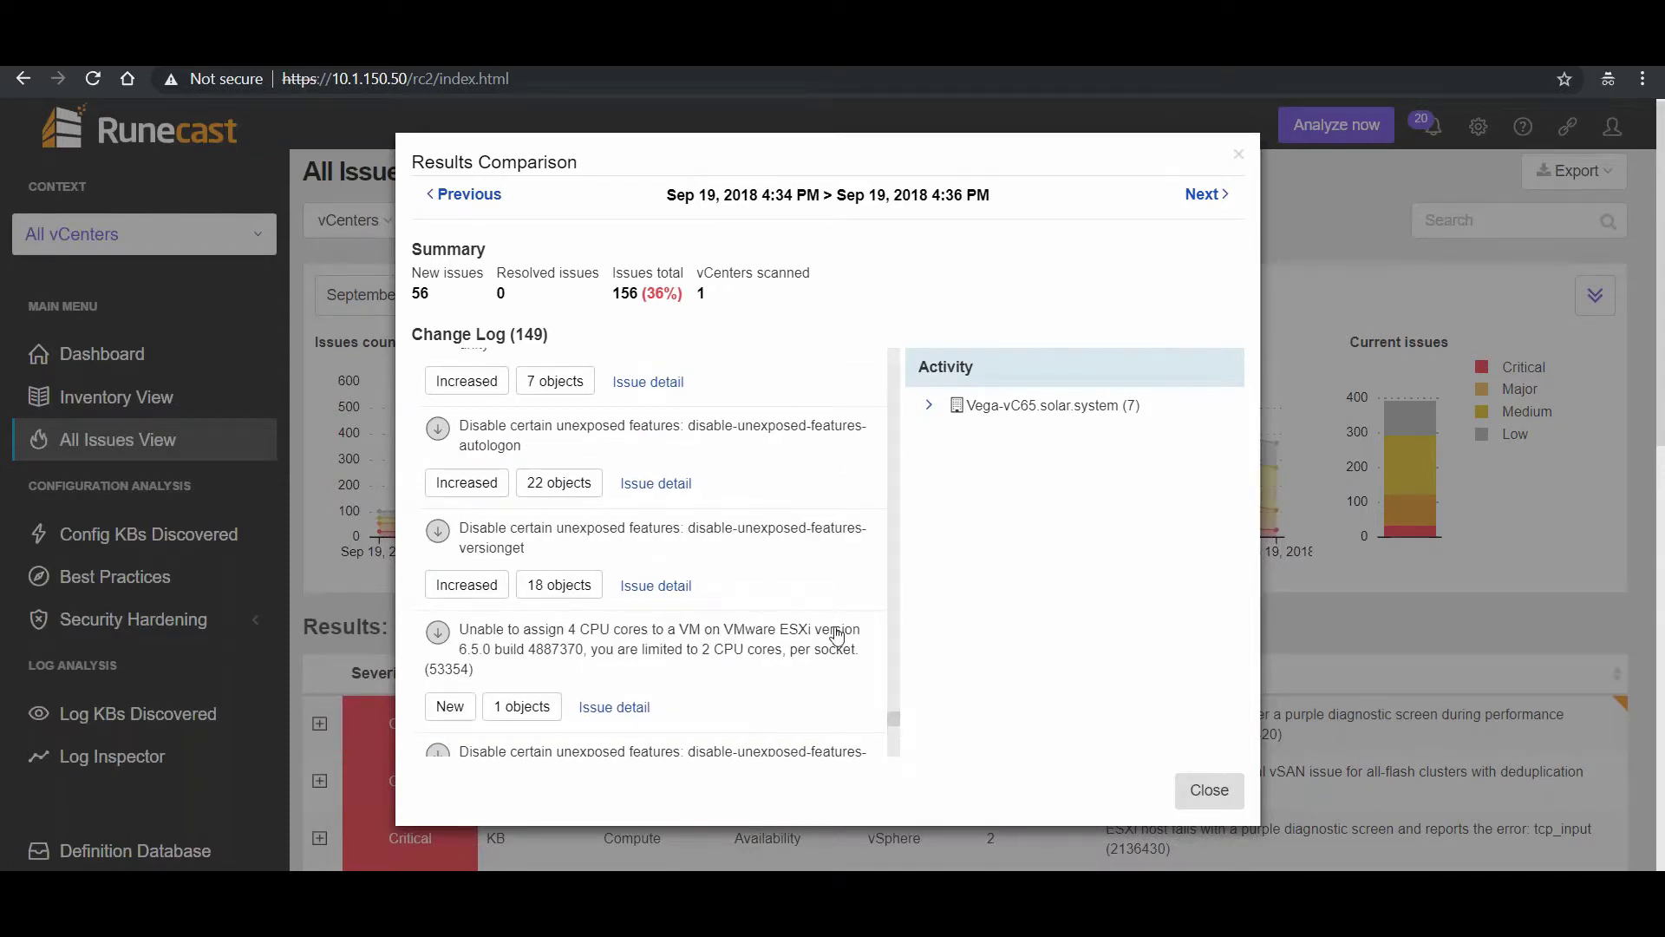
pyautogui.moveTo(893, 720); pyautogui.dragTo(894, 474)
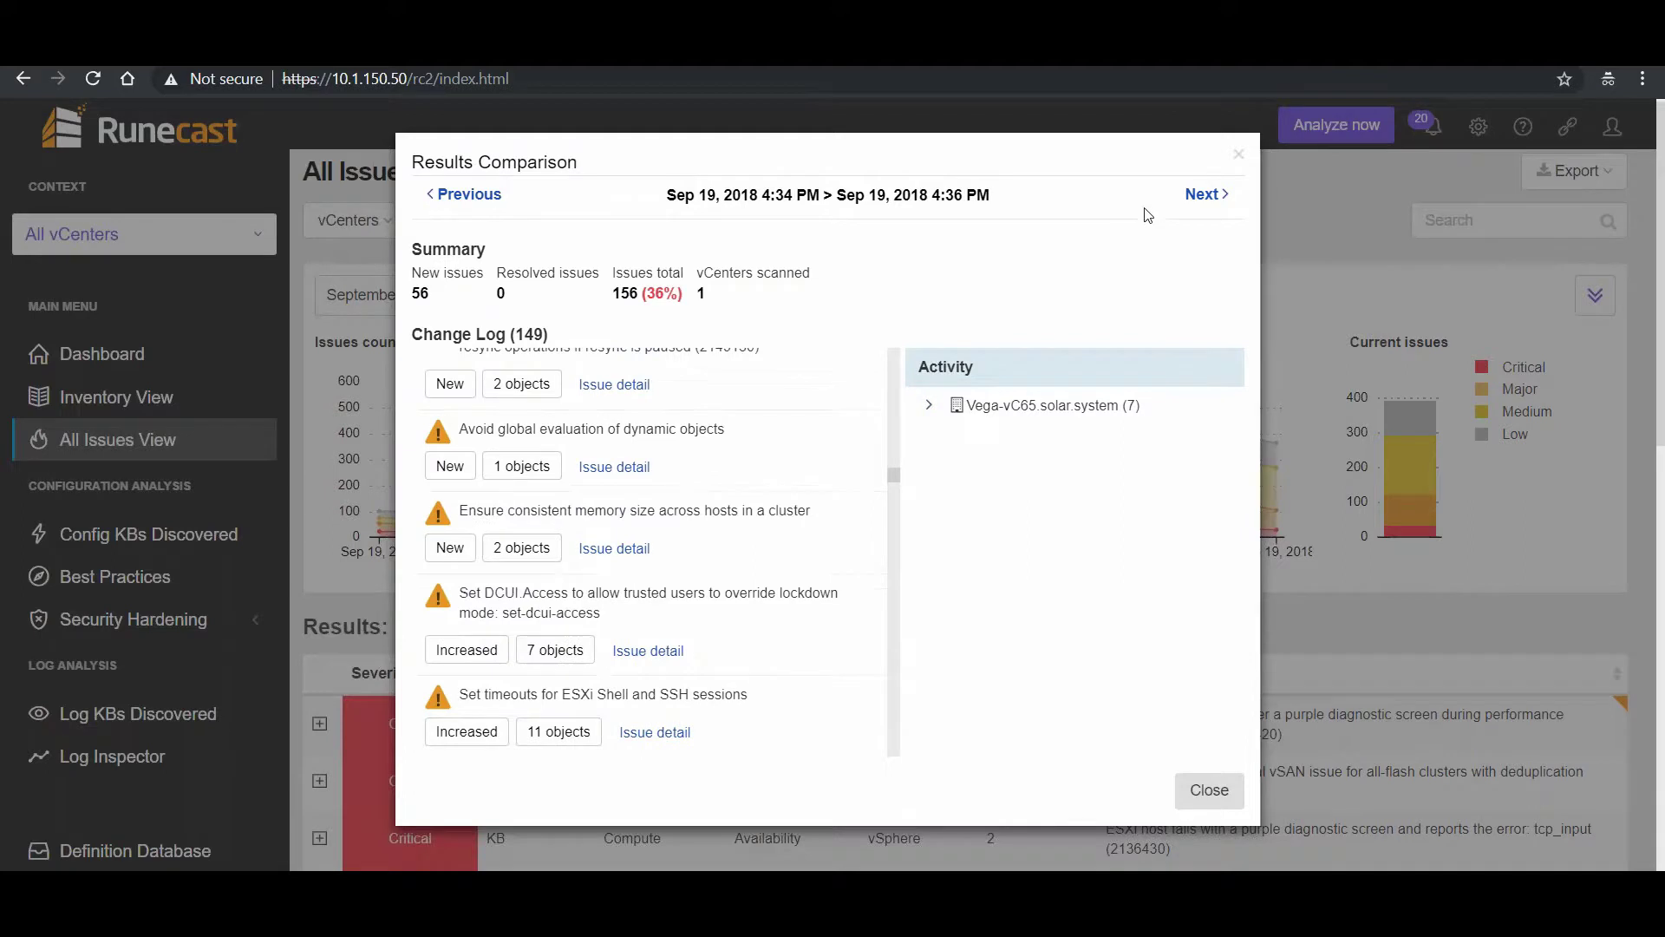
pyautogui.click(1201, 195)
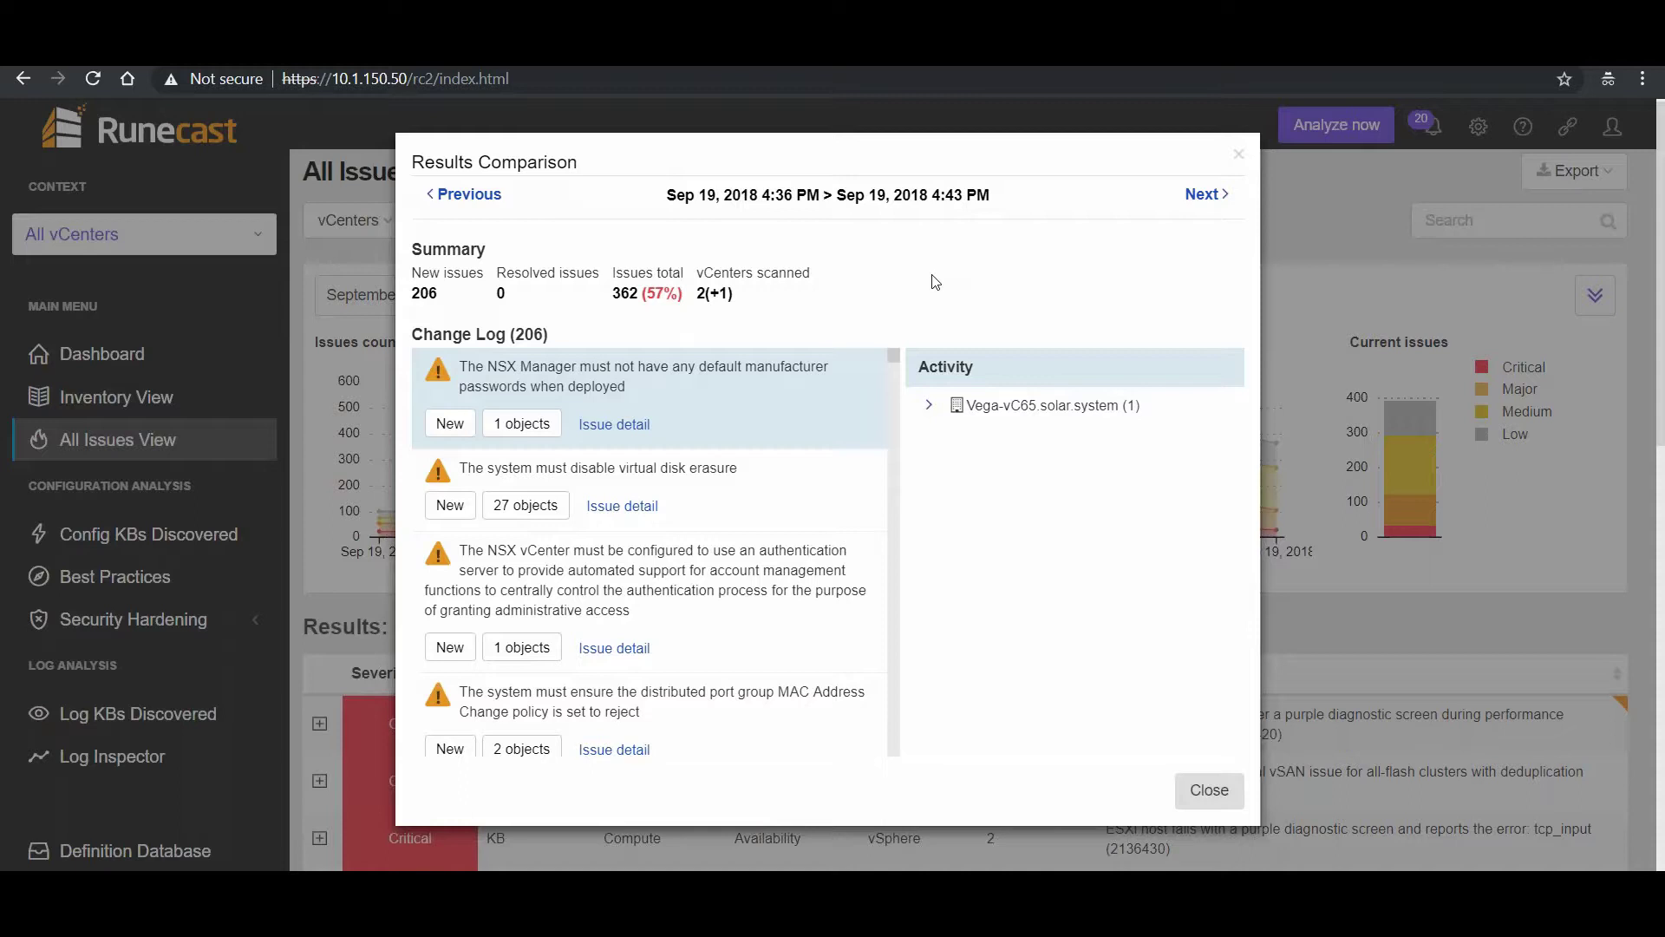
pyautogui.click(1215, 793)
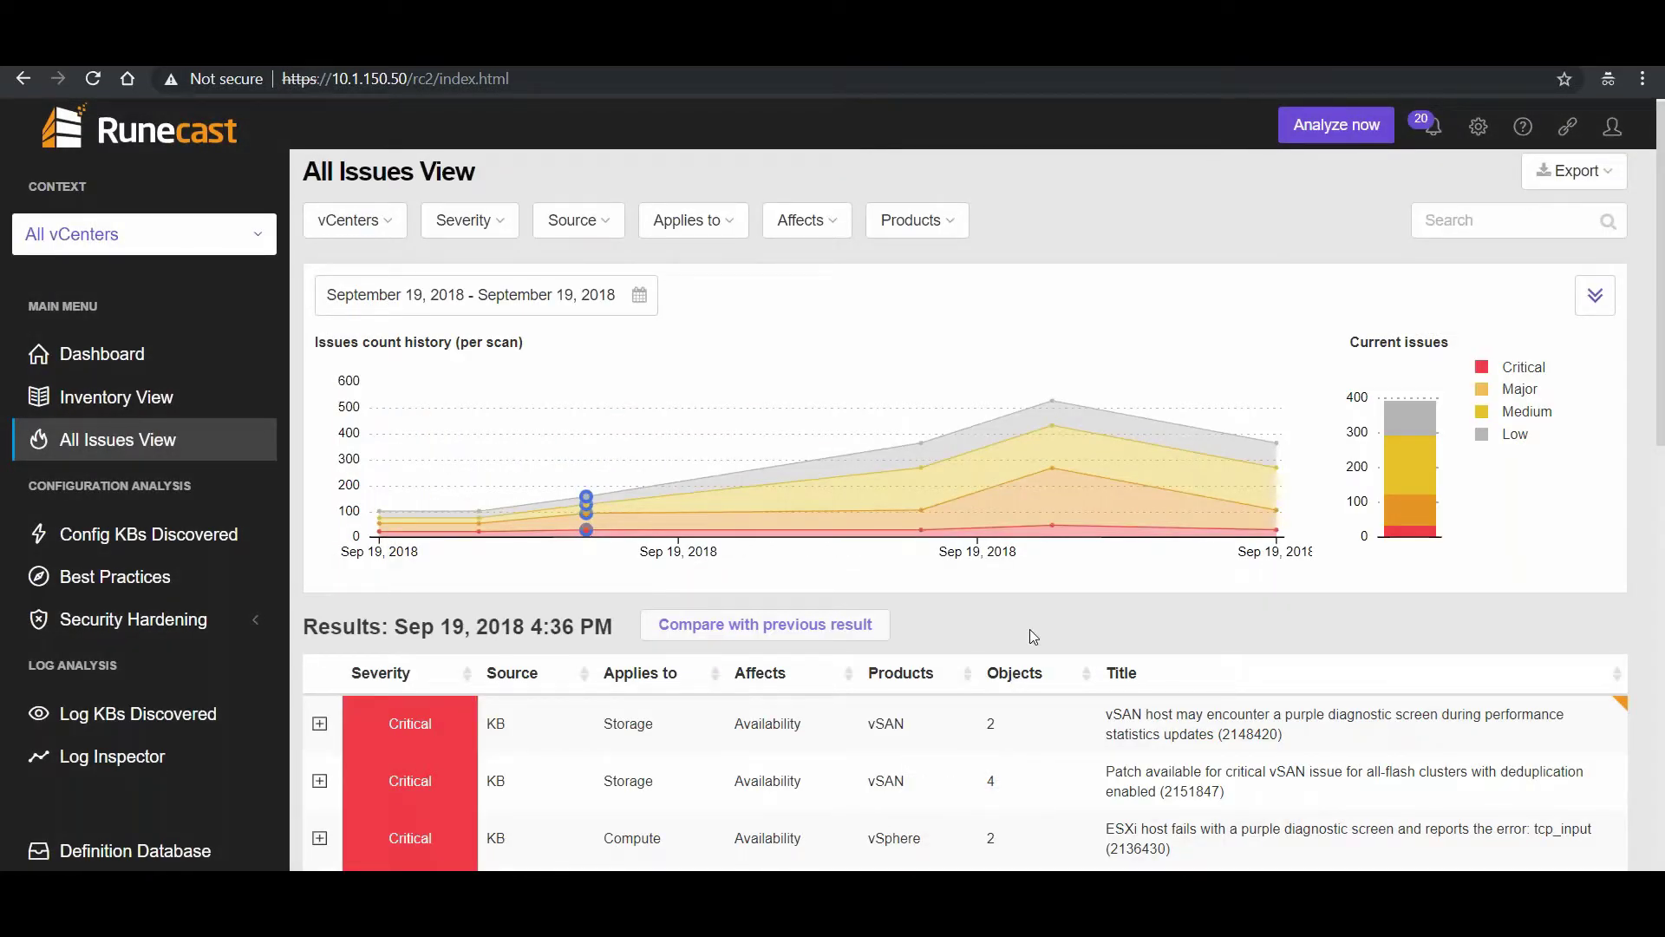
# Step: Filter the Sep 19 4:36 PM results to issues applying to Compute, examine them, and remove the filter
pyautogui.scroll(-2, 1028, 628)
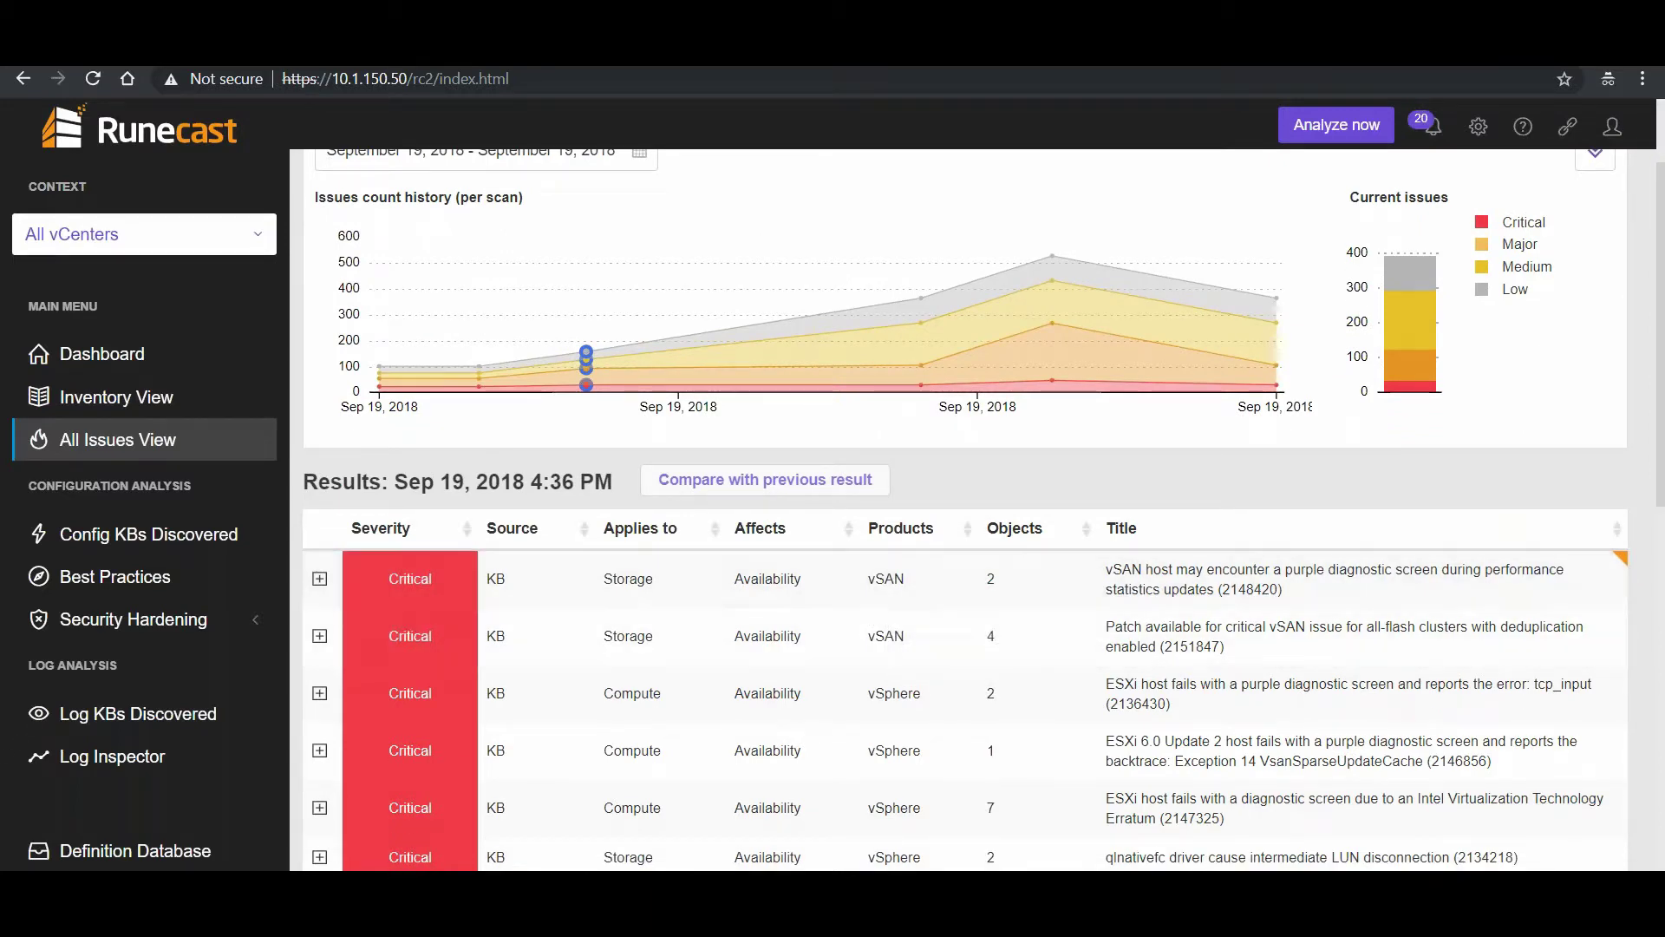
pyautogui.scroll(2, 886, 634)
pyautogui.scroll(1, 122, 371)
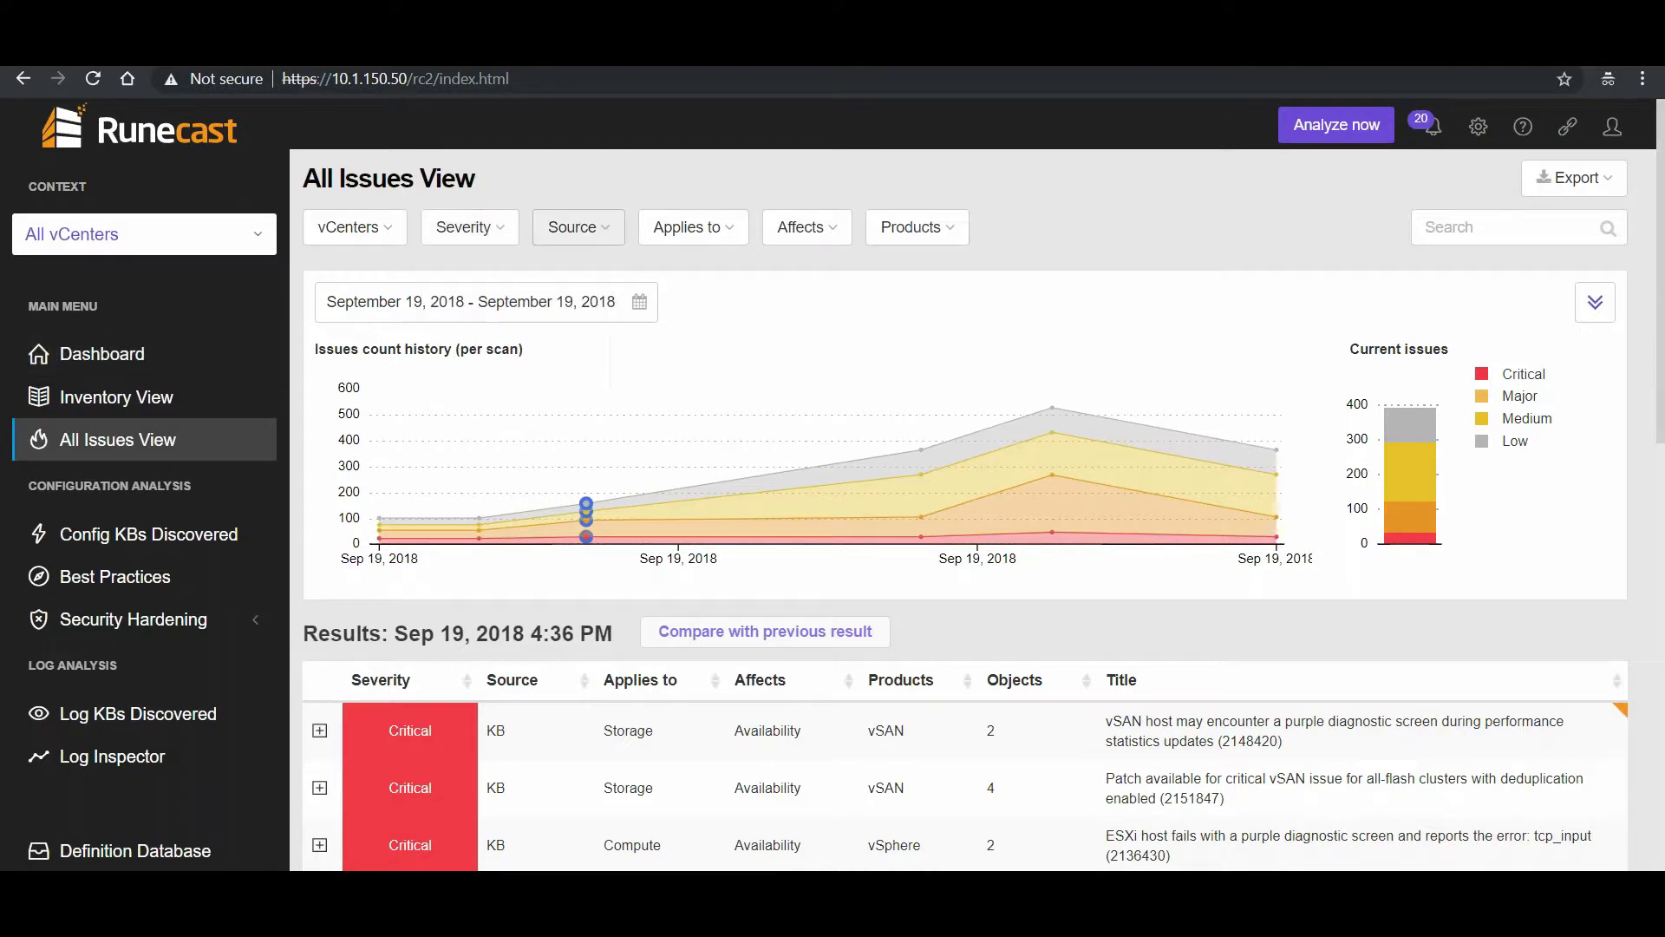
pyautogui.click(544, 226)
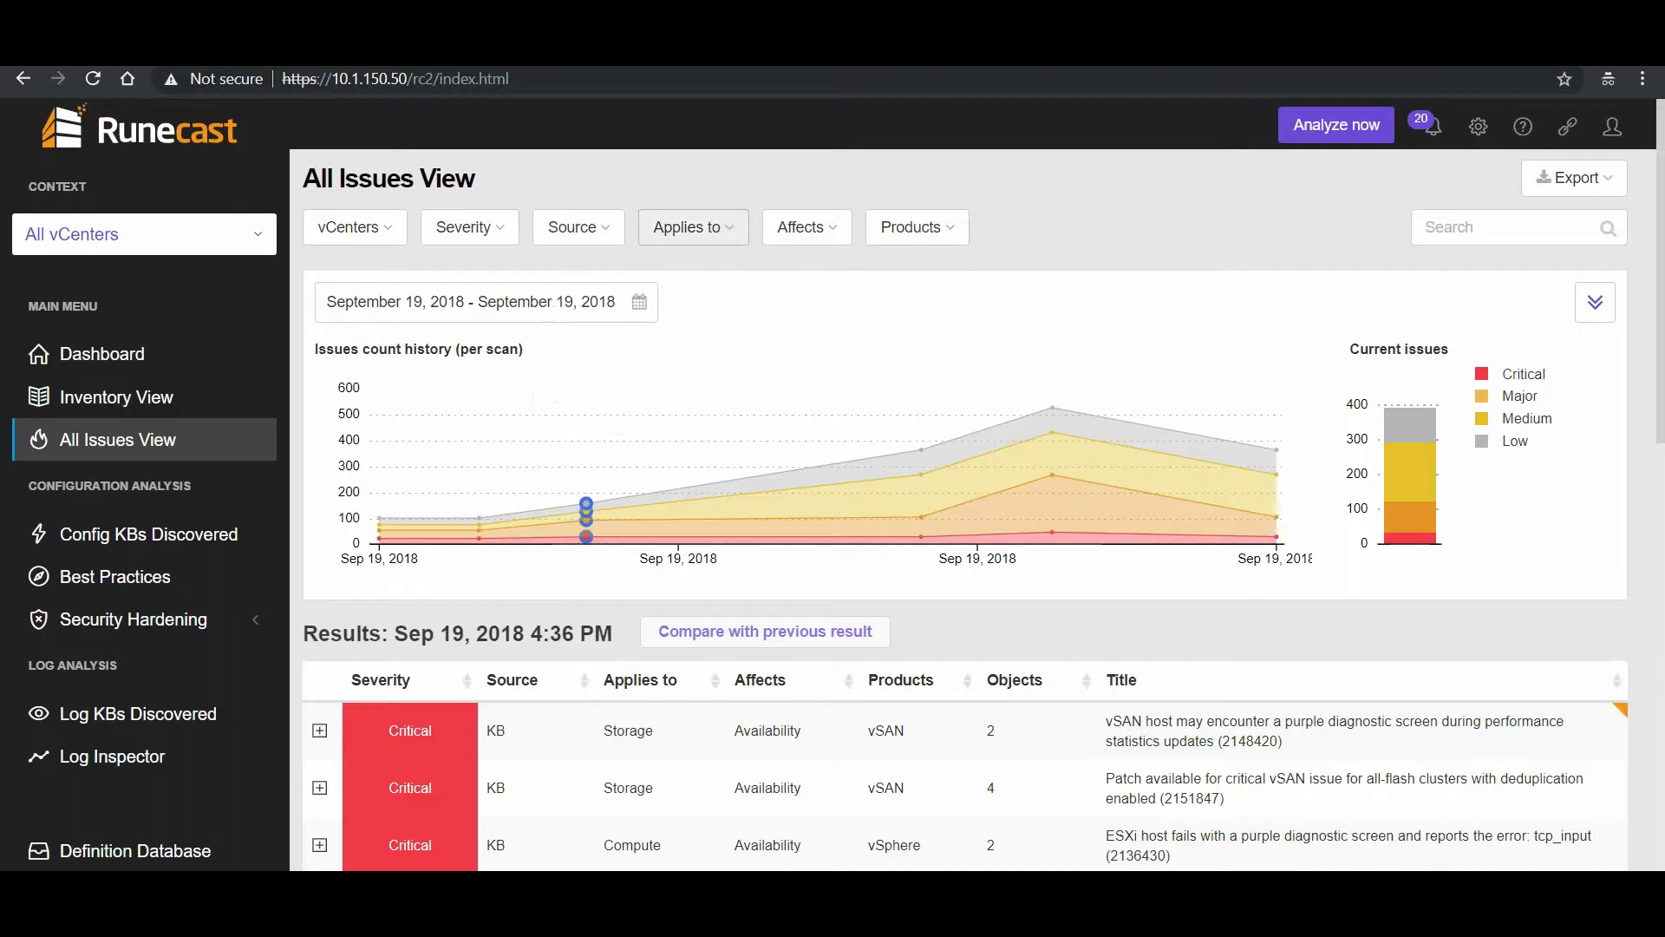
pyautogui.click(691, 227)
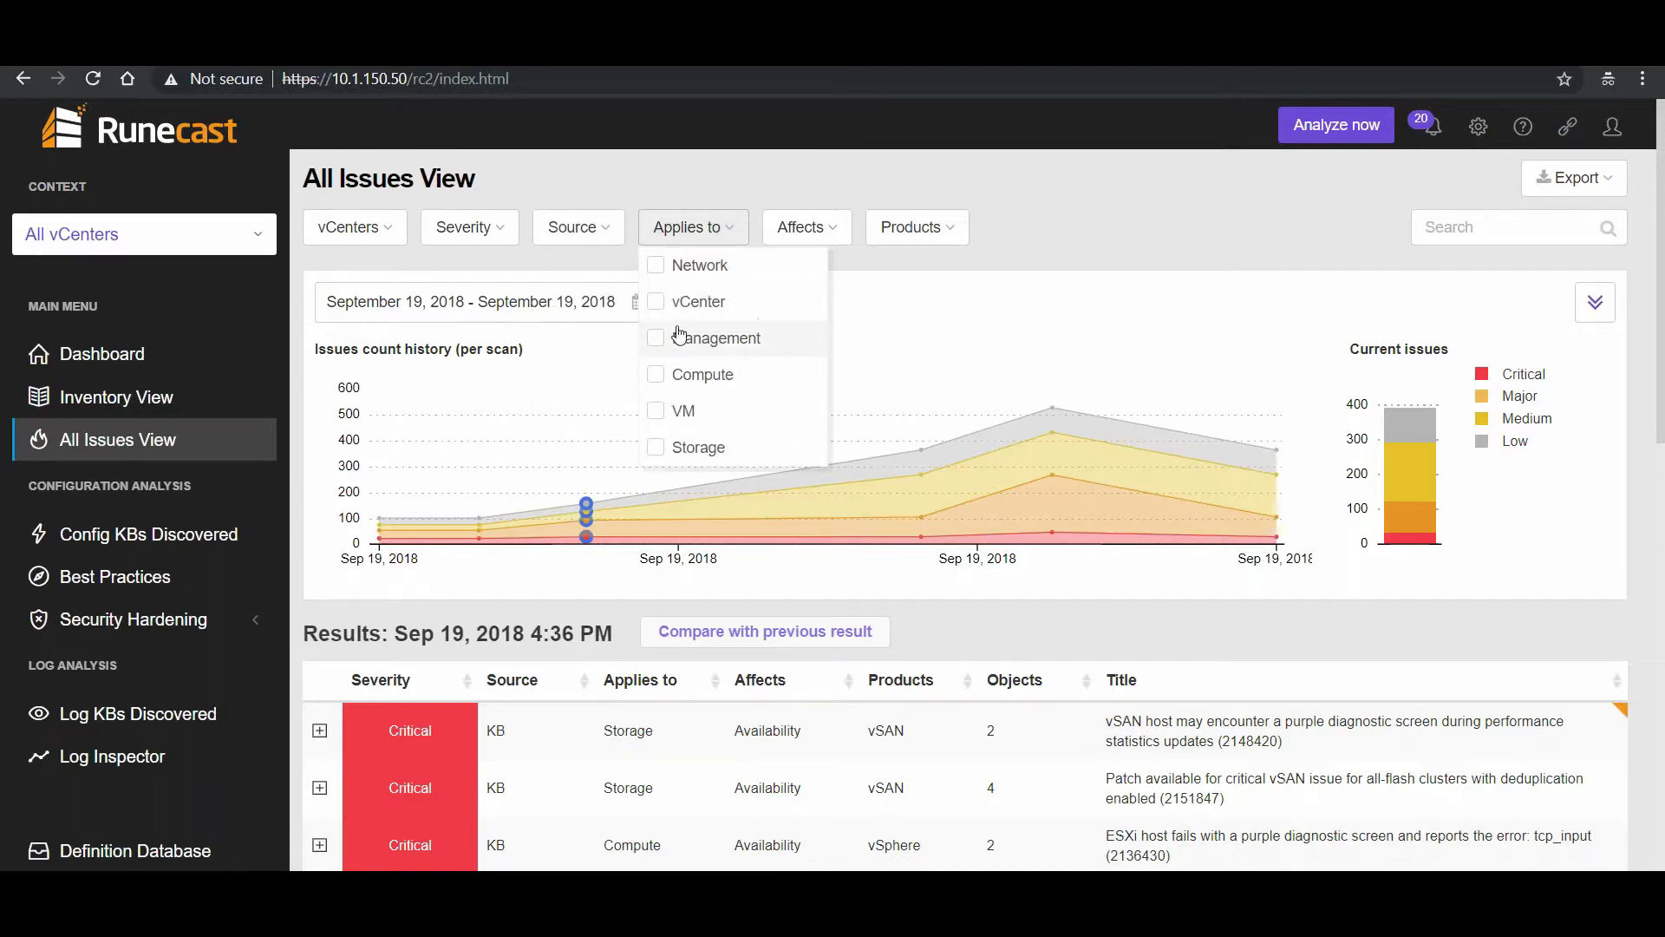
pyautogui.click(668, 379)
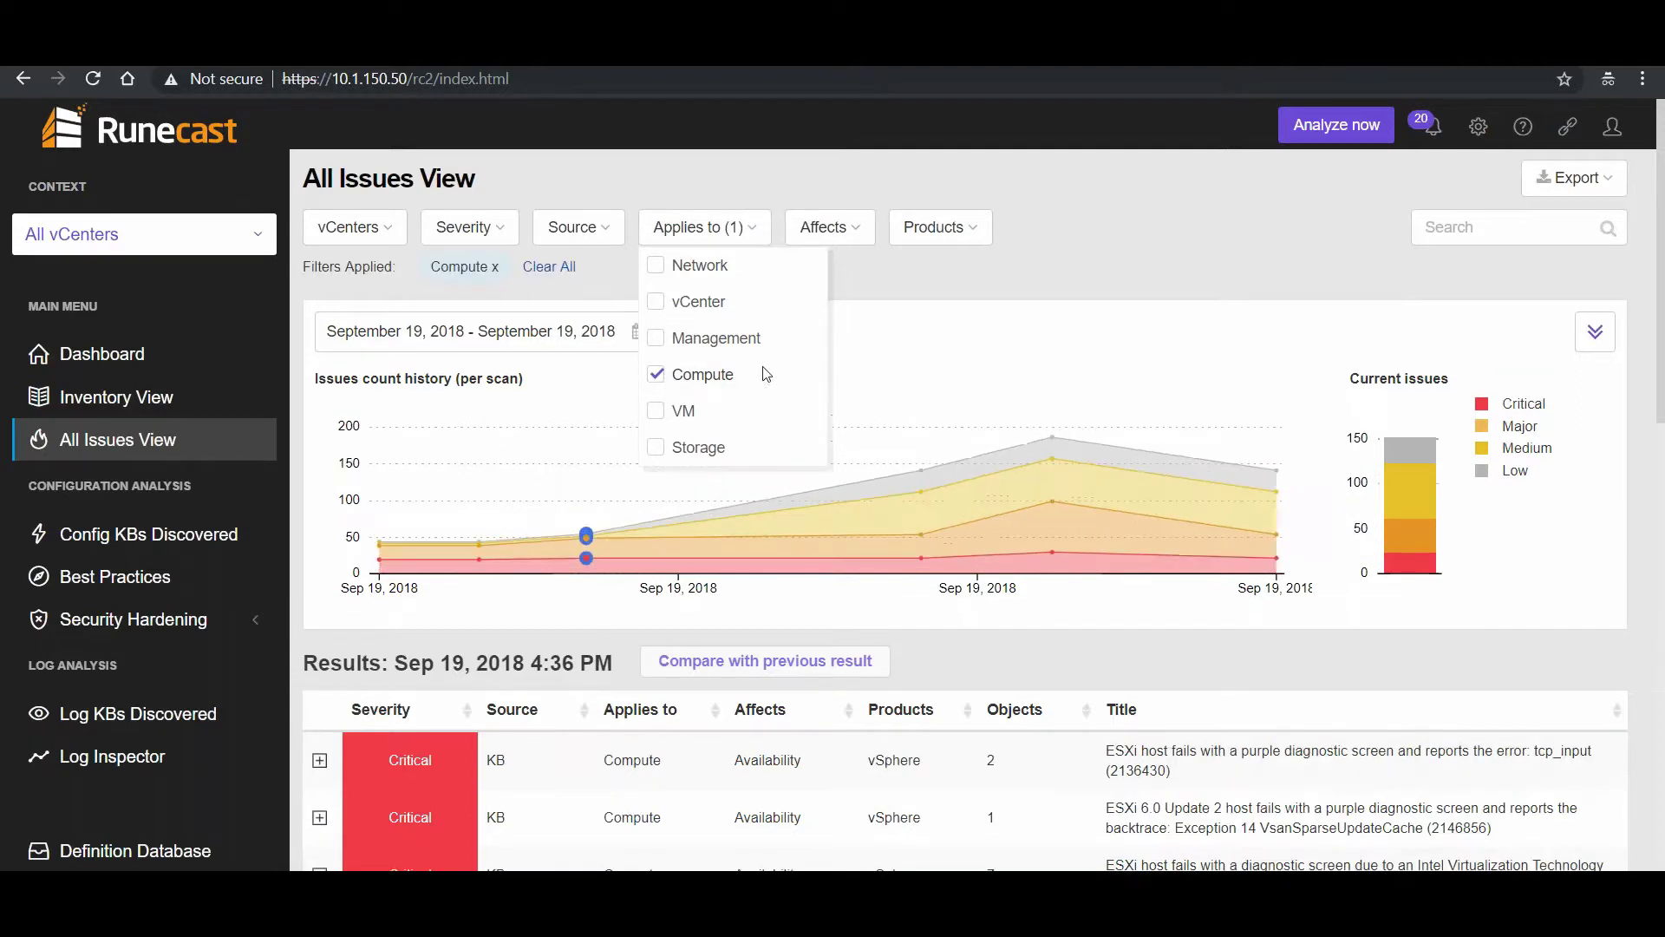
pyautogui.click(931, 337)
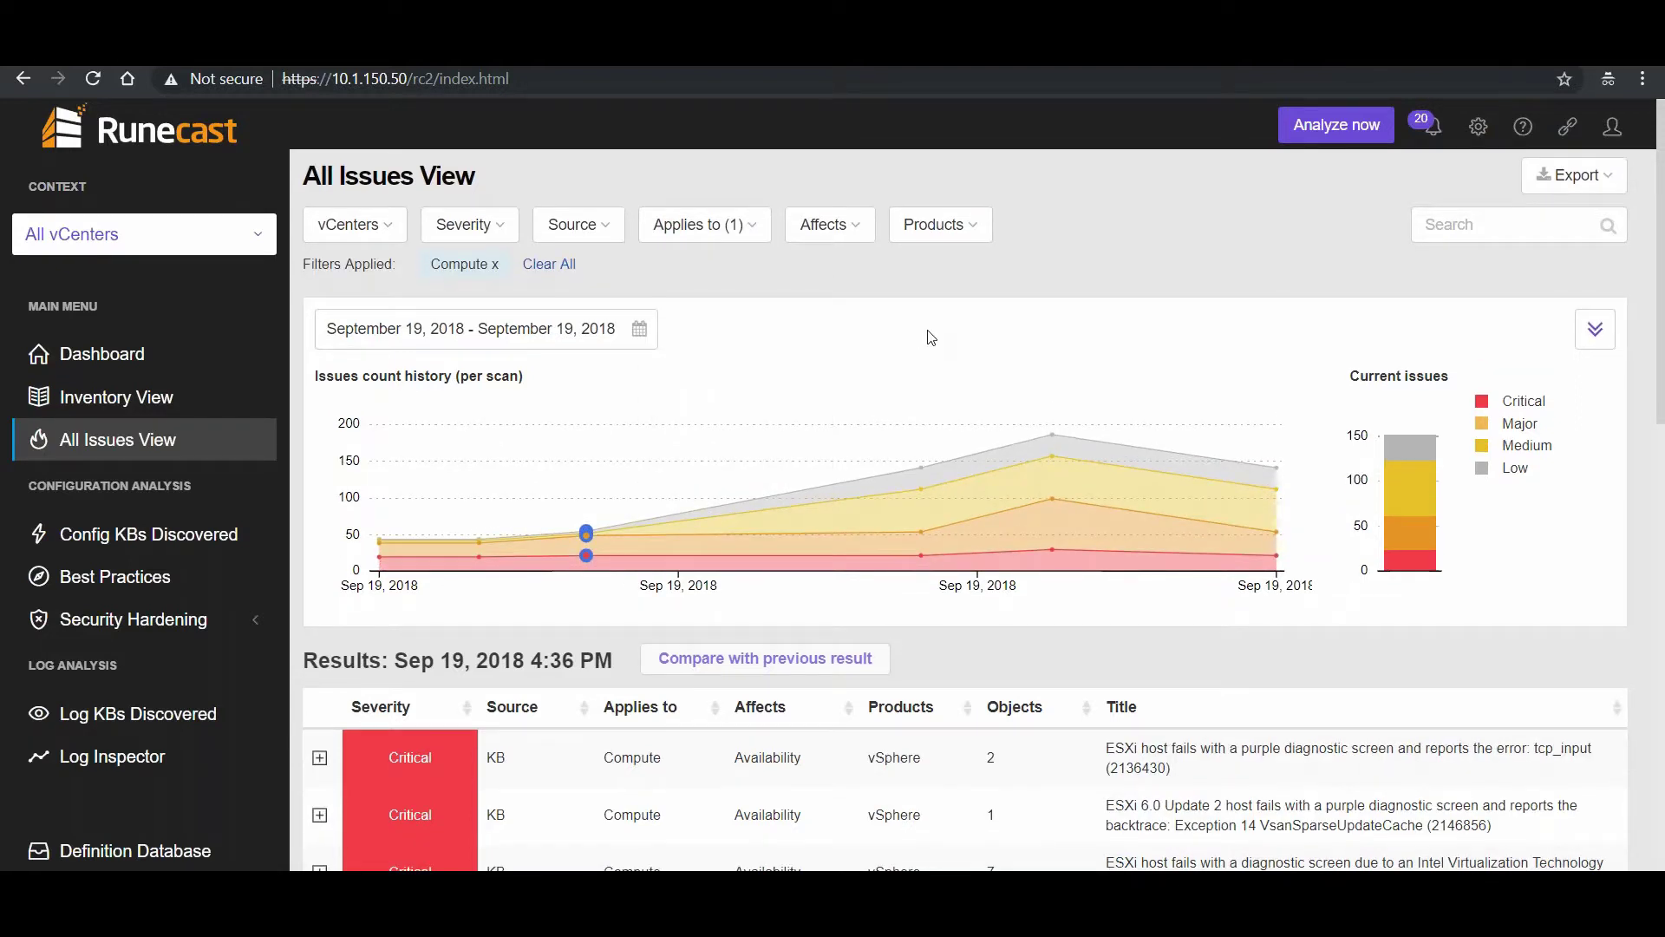
pyautogui.scroll(-2, 928, 334)
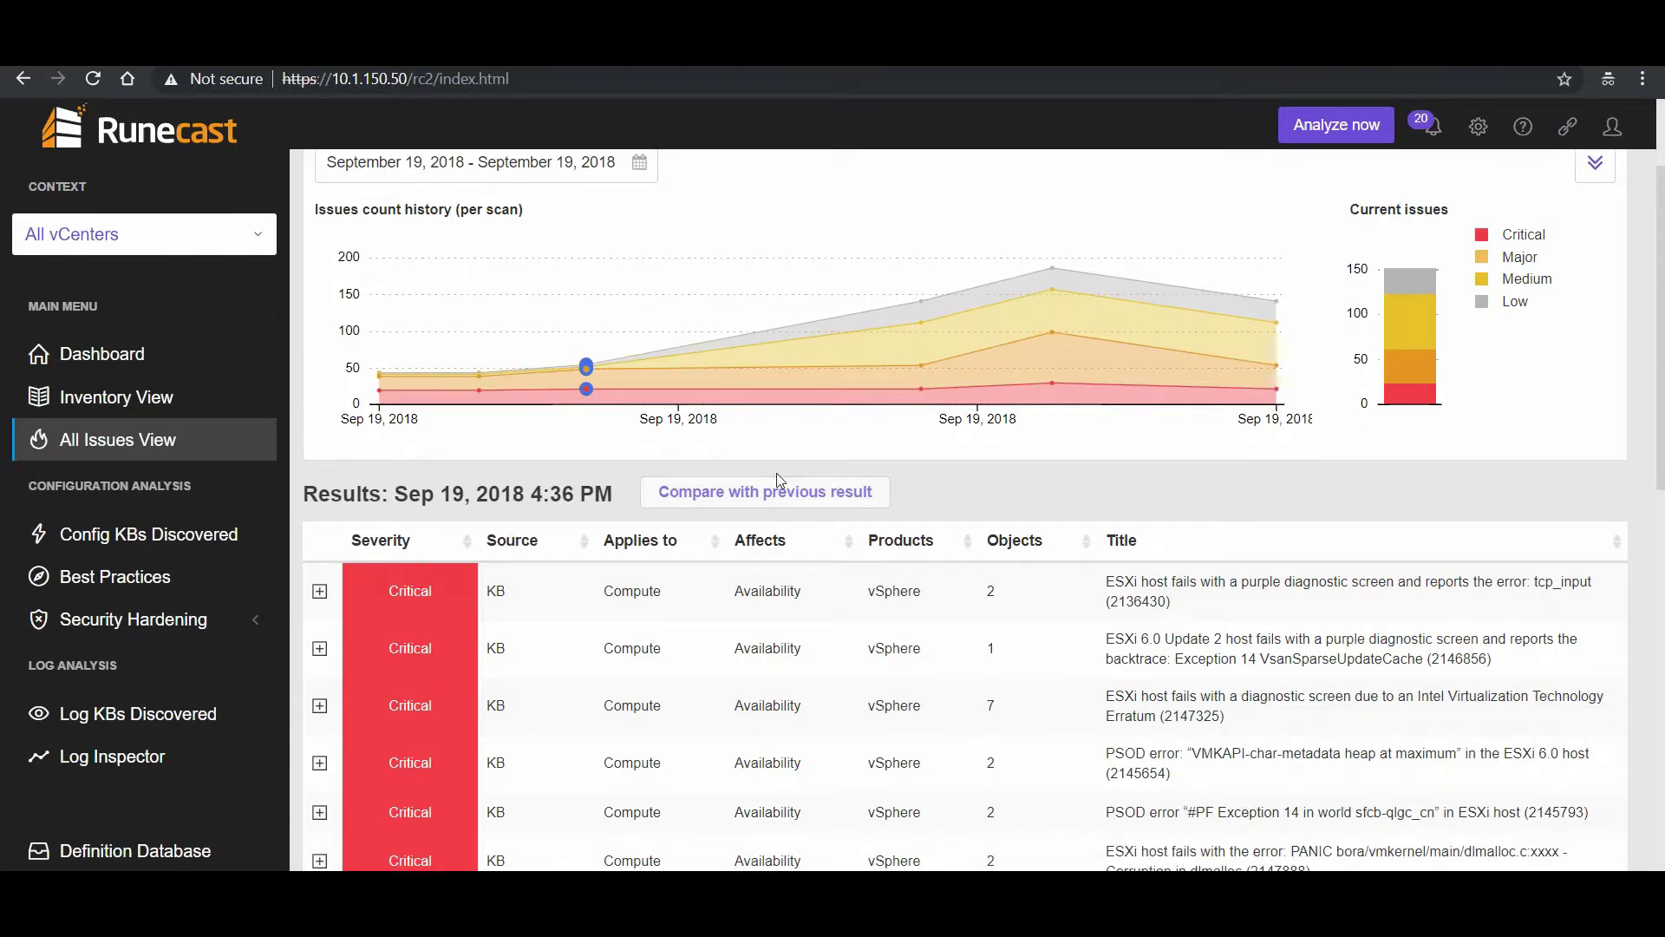
pyautogui.scroll(2, 777, 472)
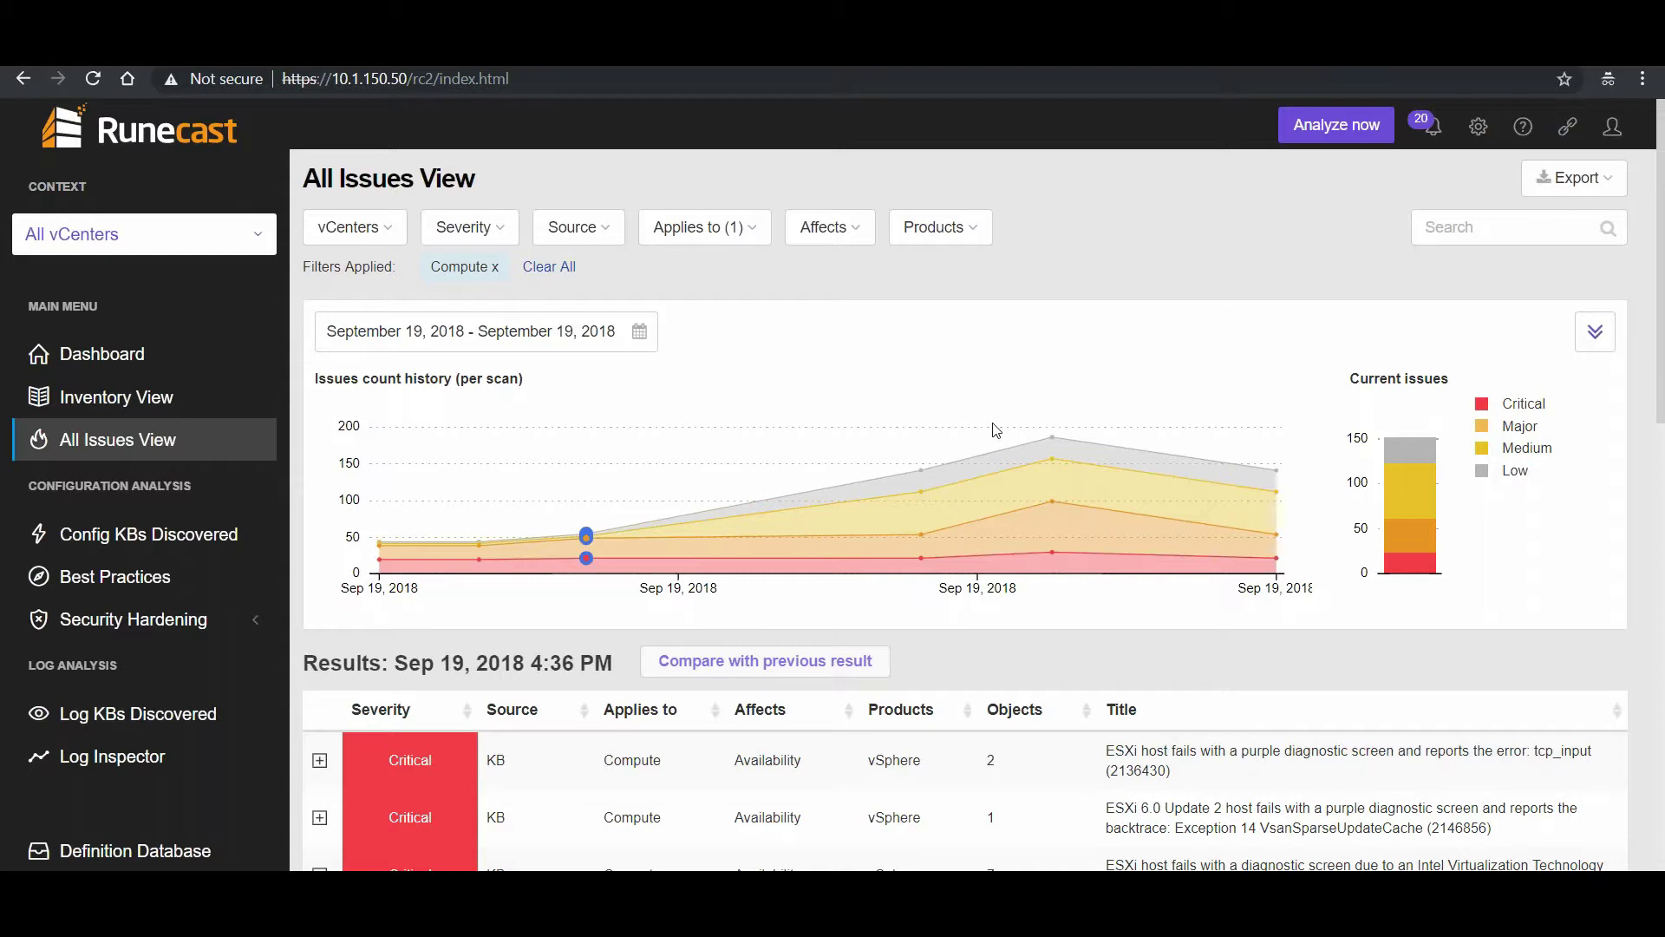
pyautogui.click(495, 267)
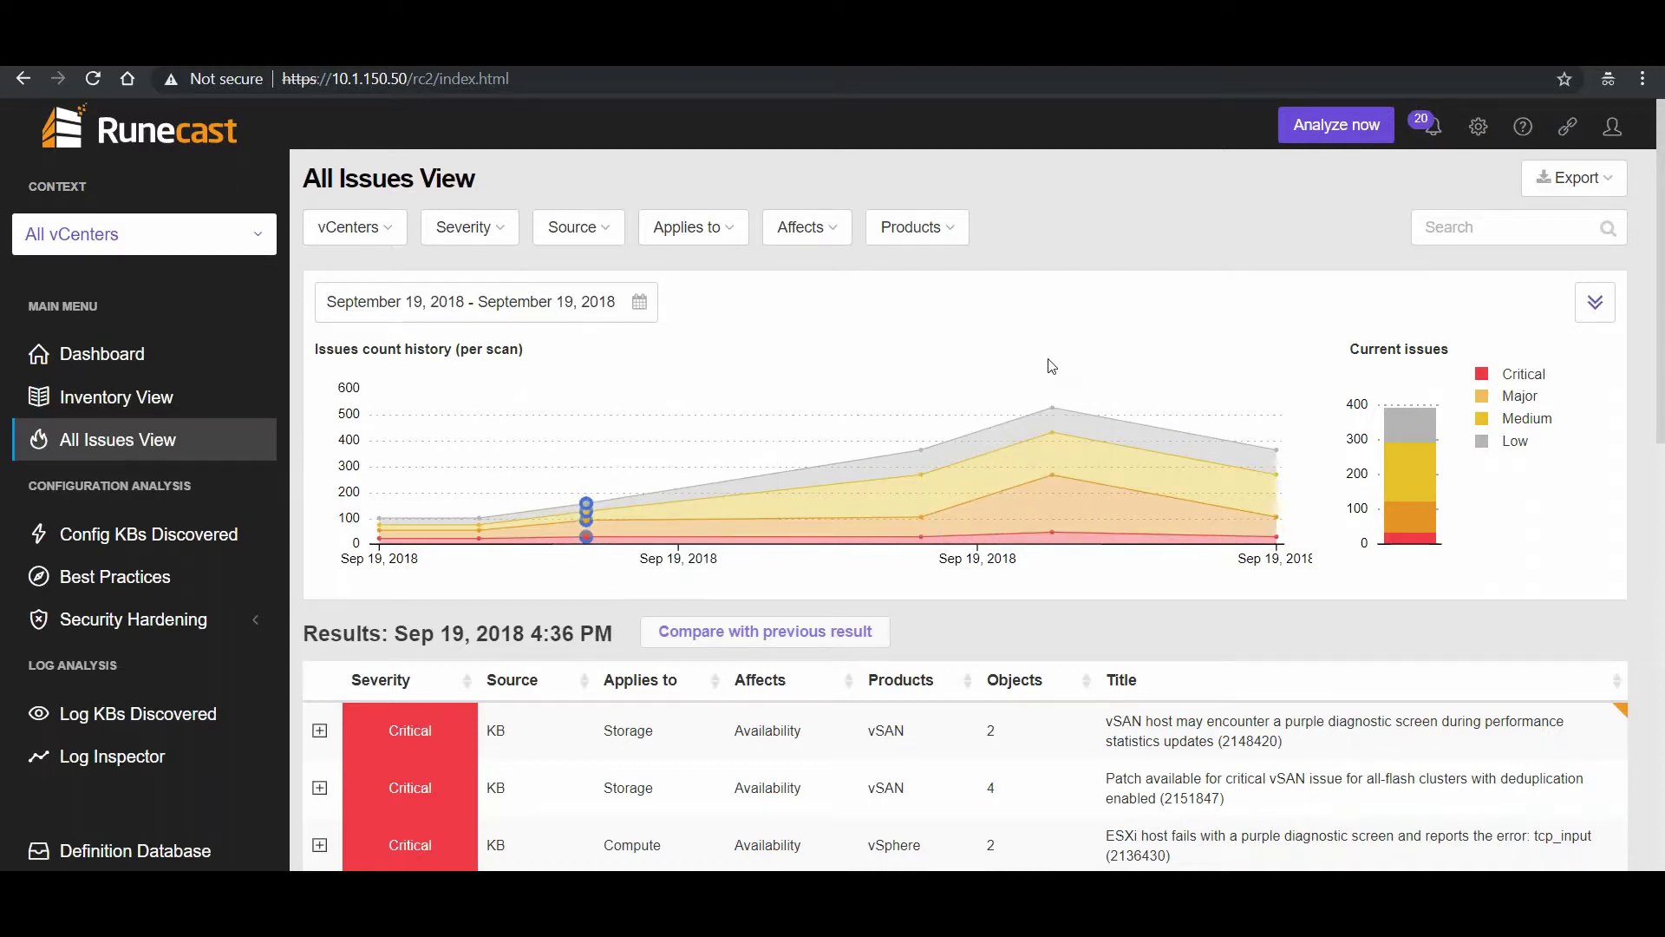
# Step: Set the issue history date range to September 17–20, 2018 and filter the issues by the SH source
pyautogui.click(648, 310)
pyautogui.click(444, 429)
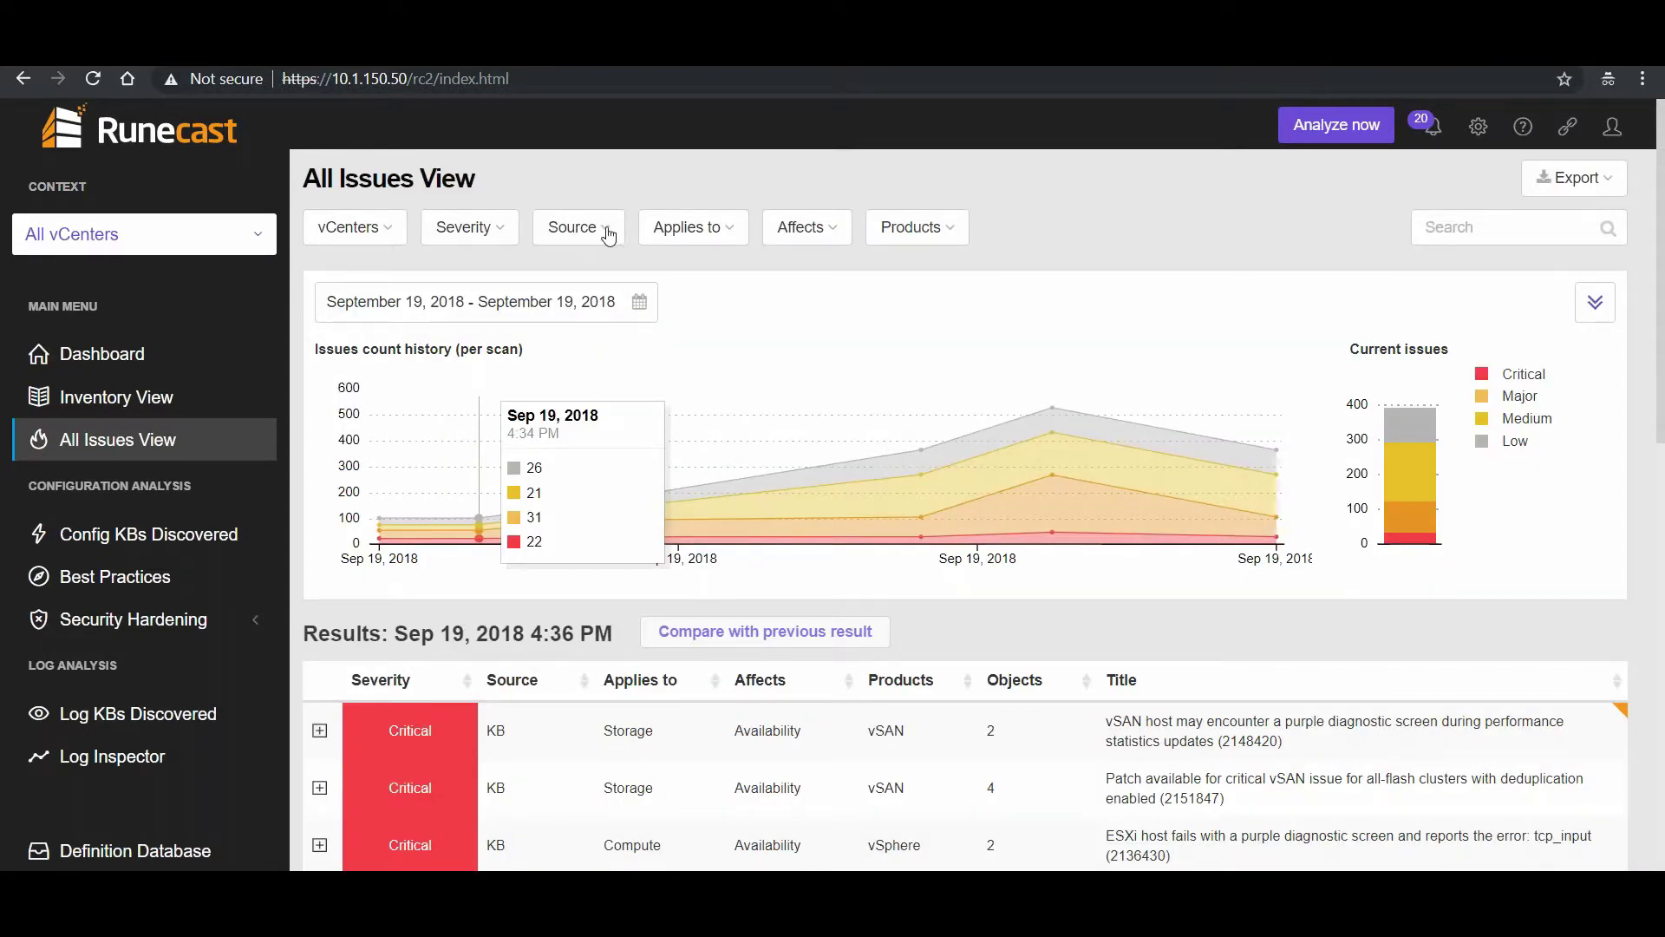
pyautogui.click(572, 226)
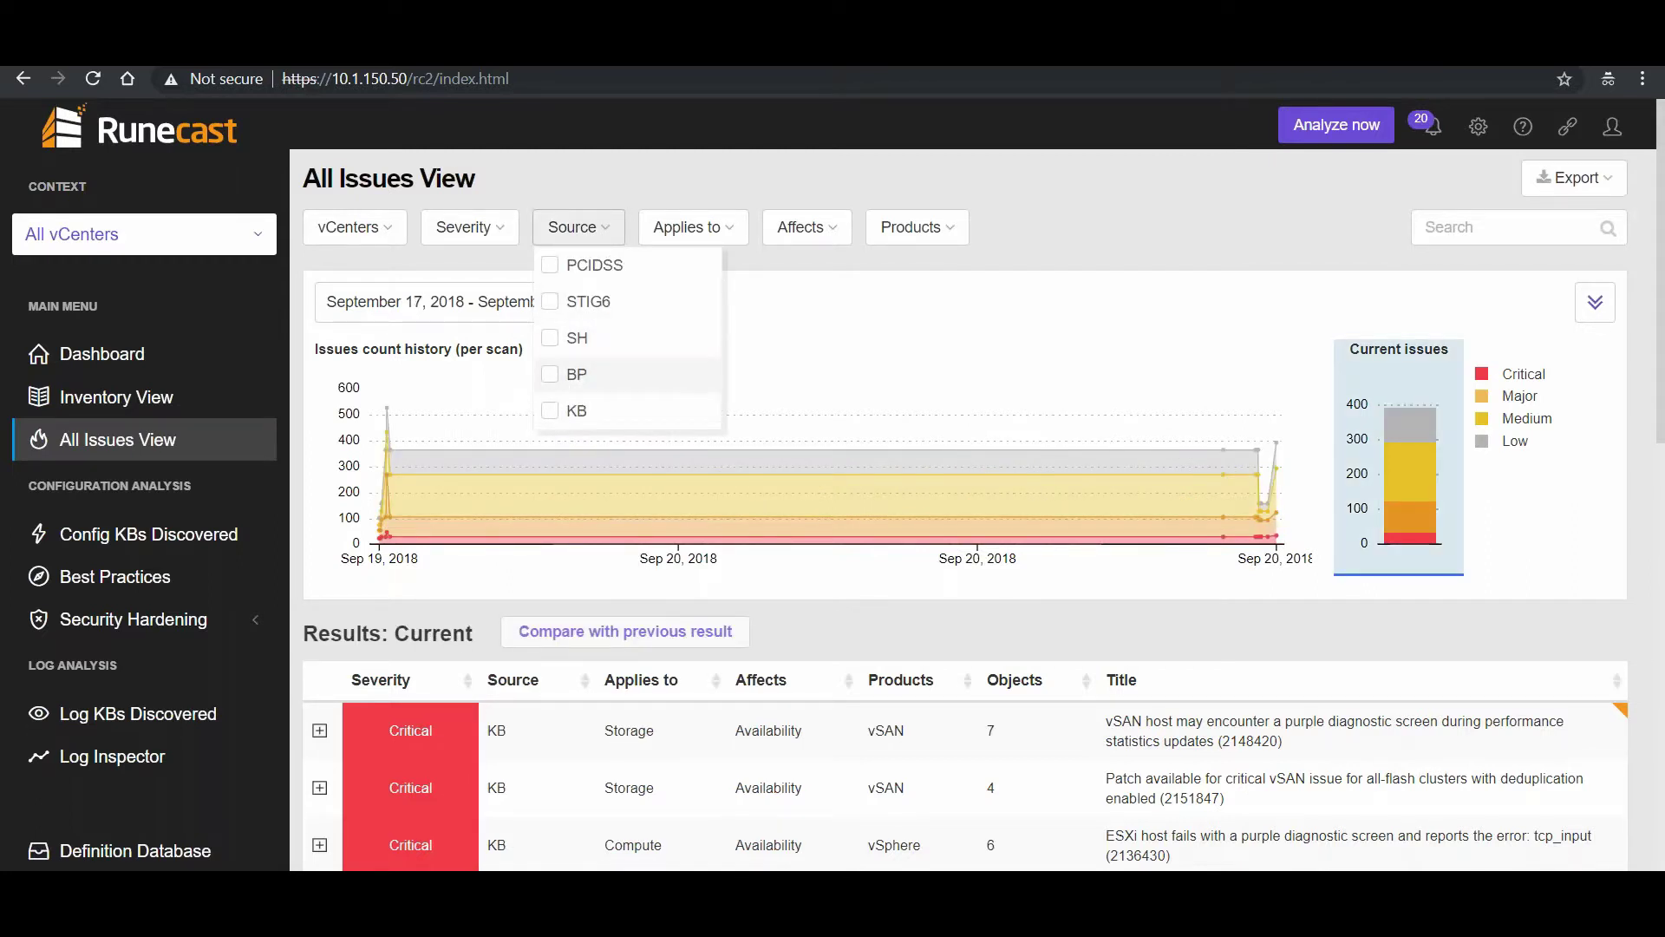
pyautogui.click(550, 338)
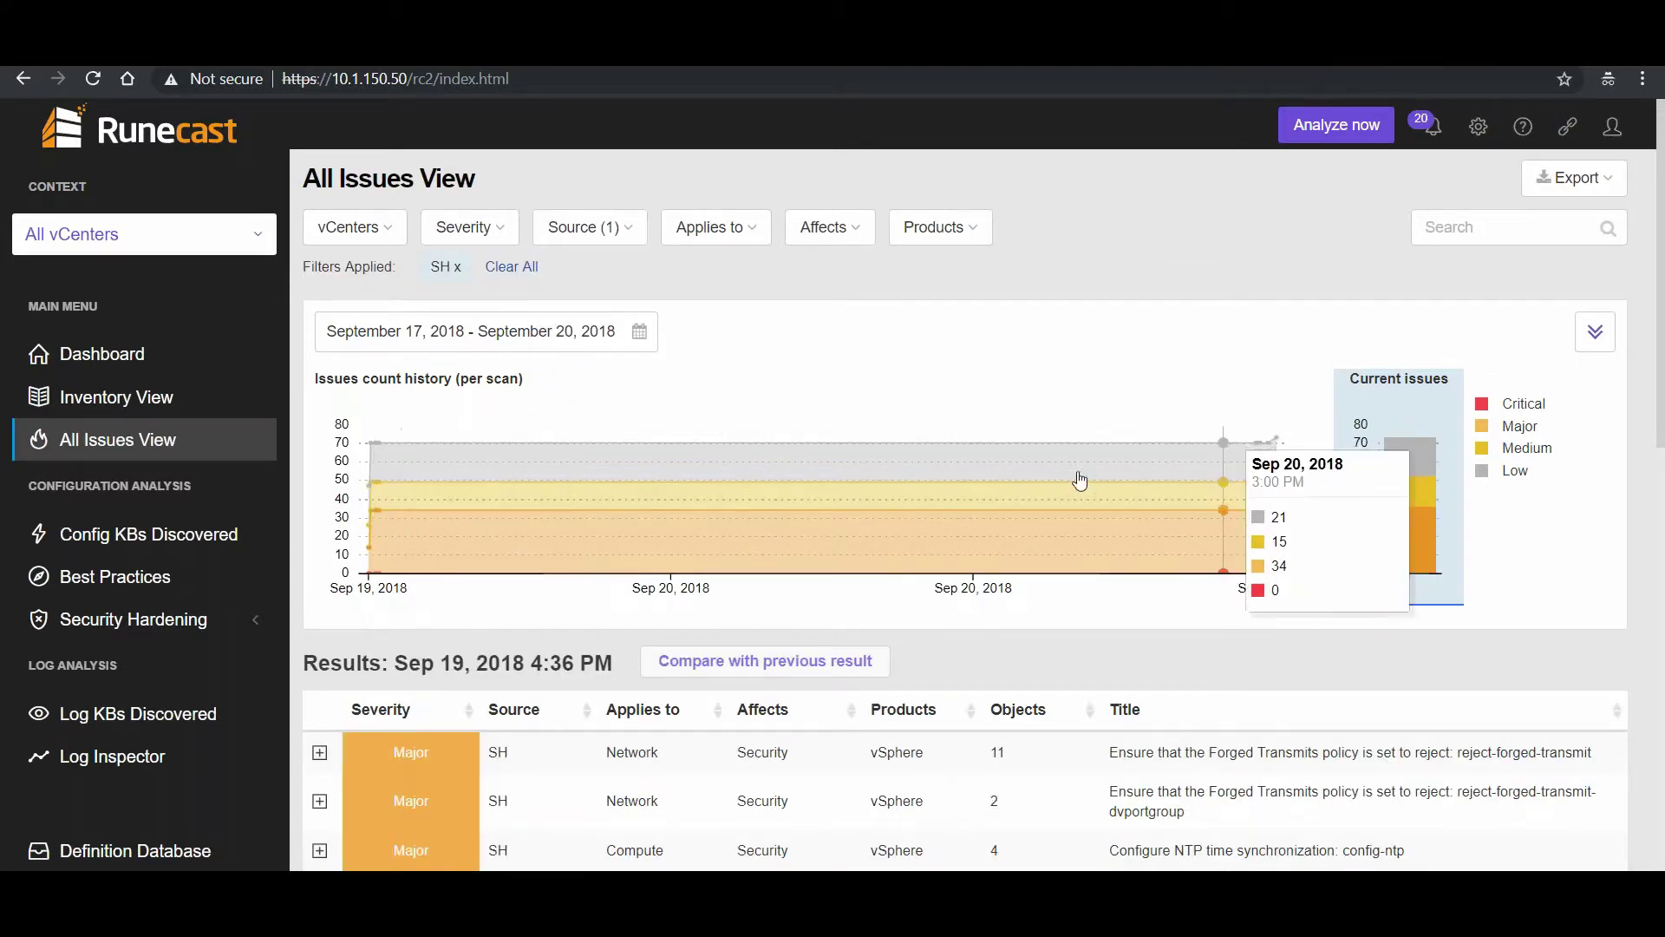
# Step: Compare the Sep 20, 2018 4:24 PM scan with its previous result, examine the 10.1.141.100 activity, and close the comparison
pyautogui.moveTo(1275, 446)
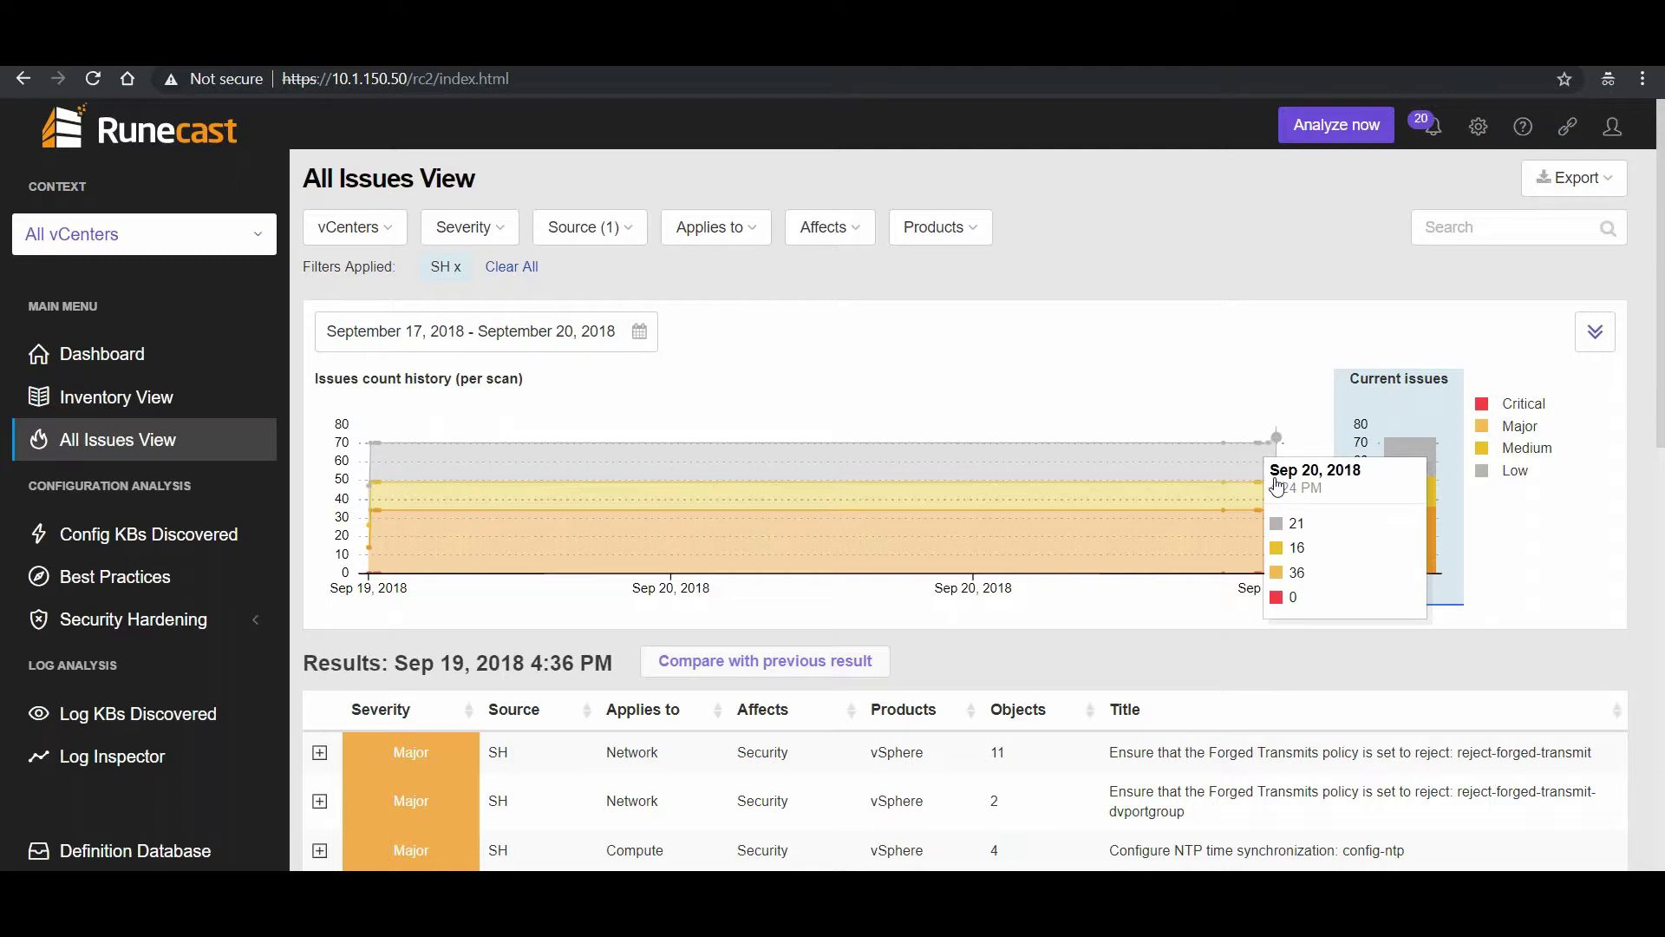
pyautogui.click(1275, 485)
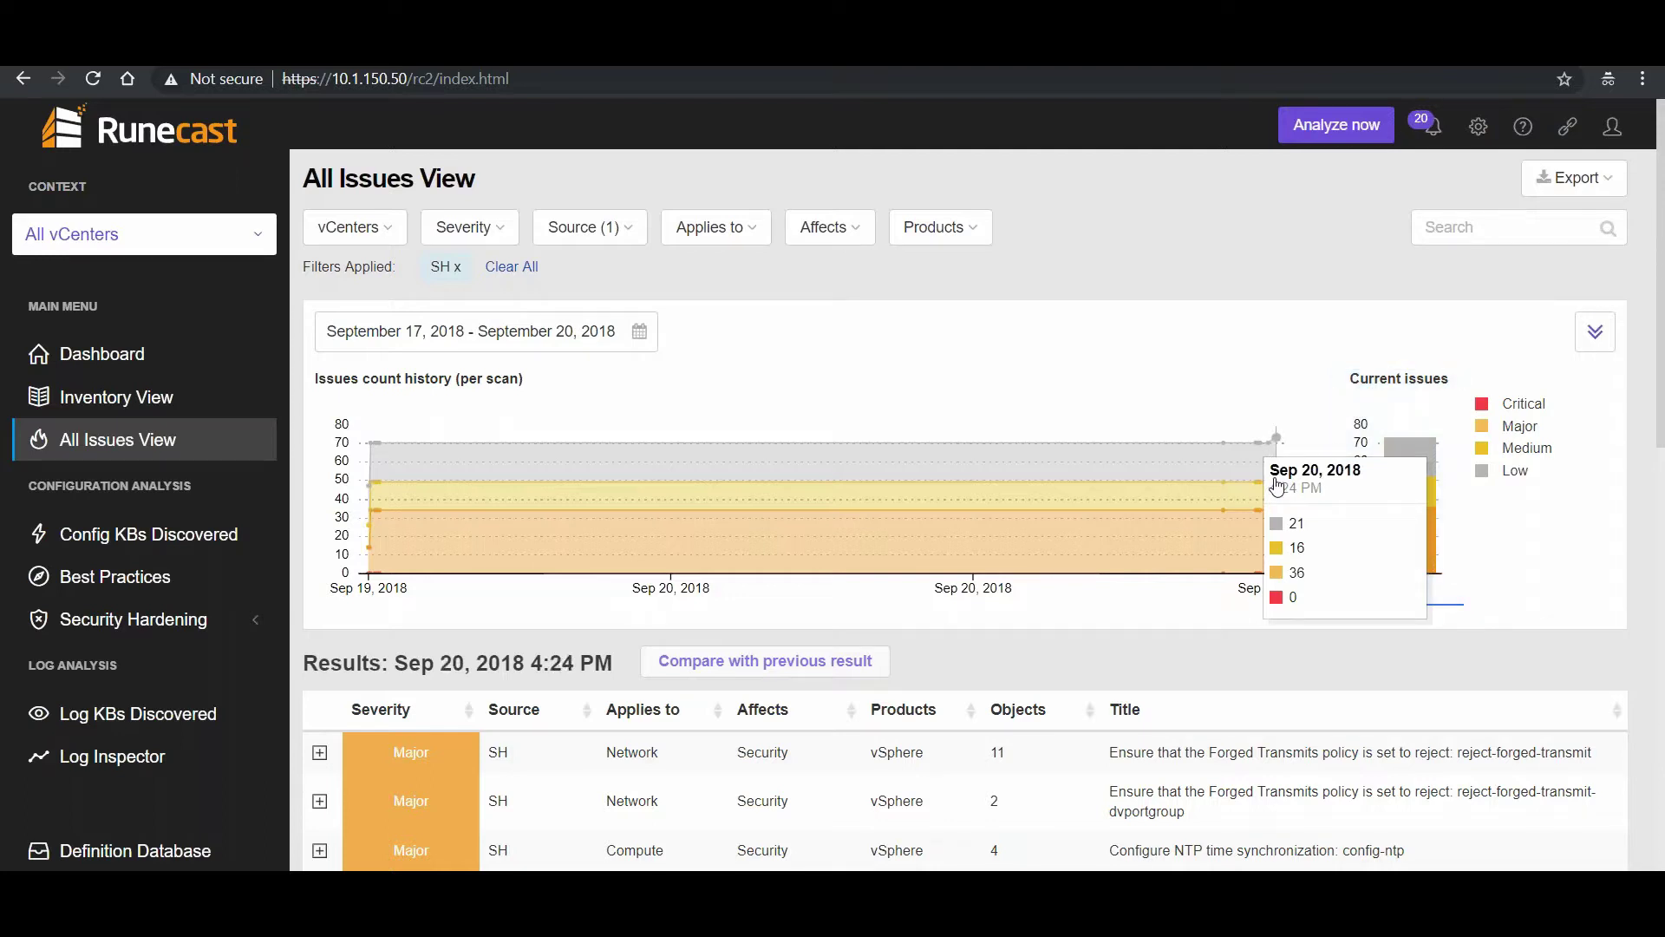
pyautogui.click(795, 669)
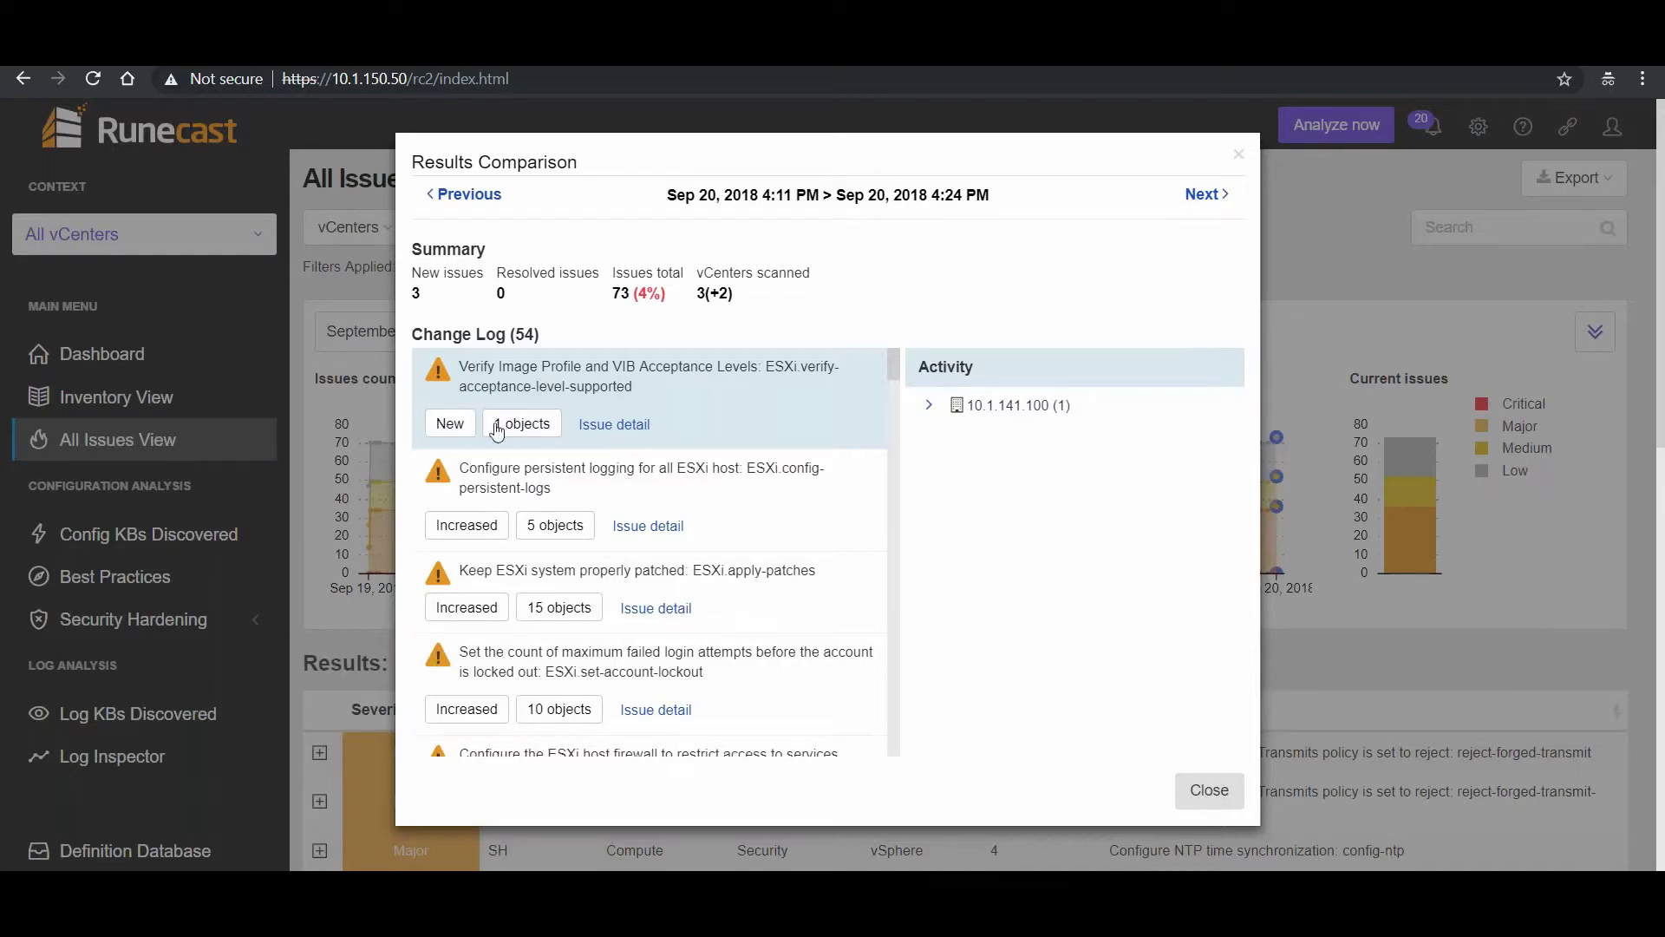
pyautogui.click(928, 412)
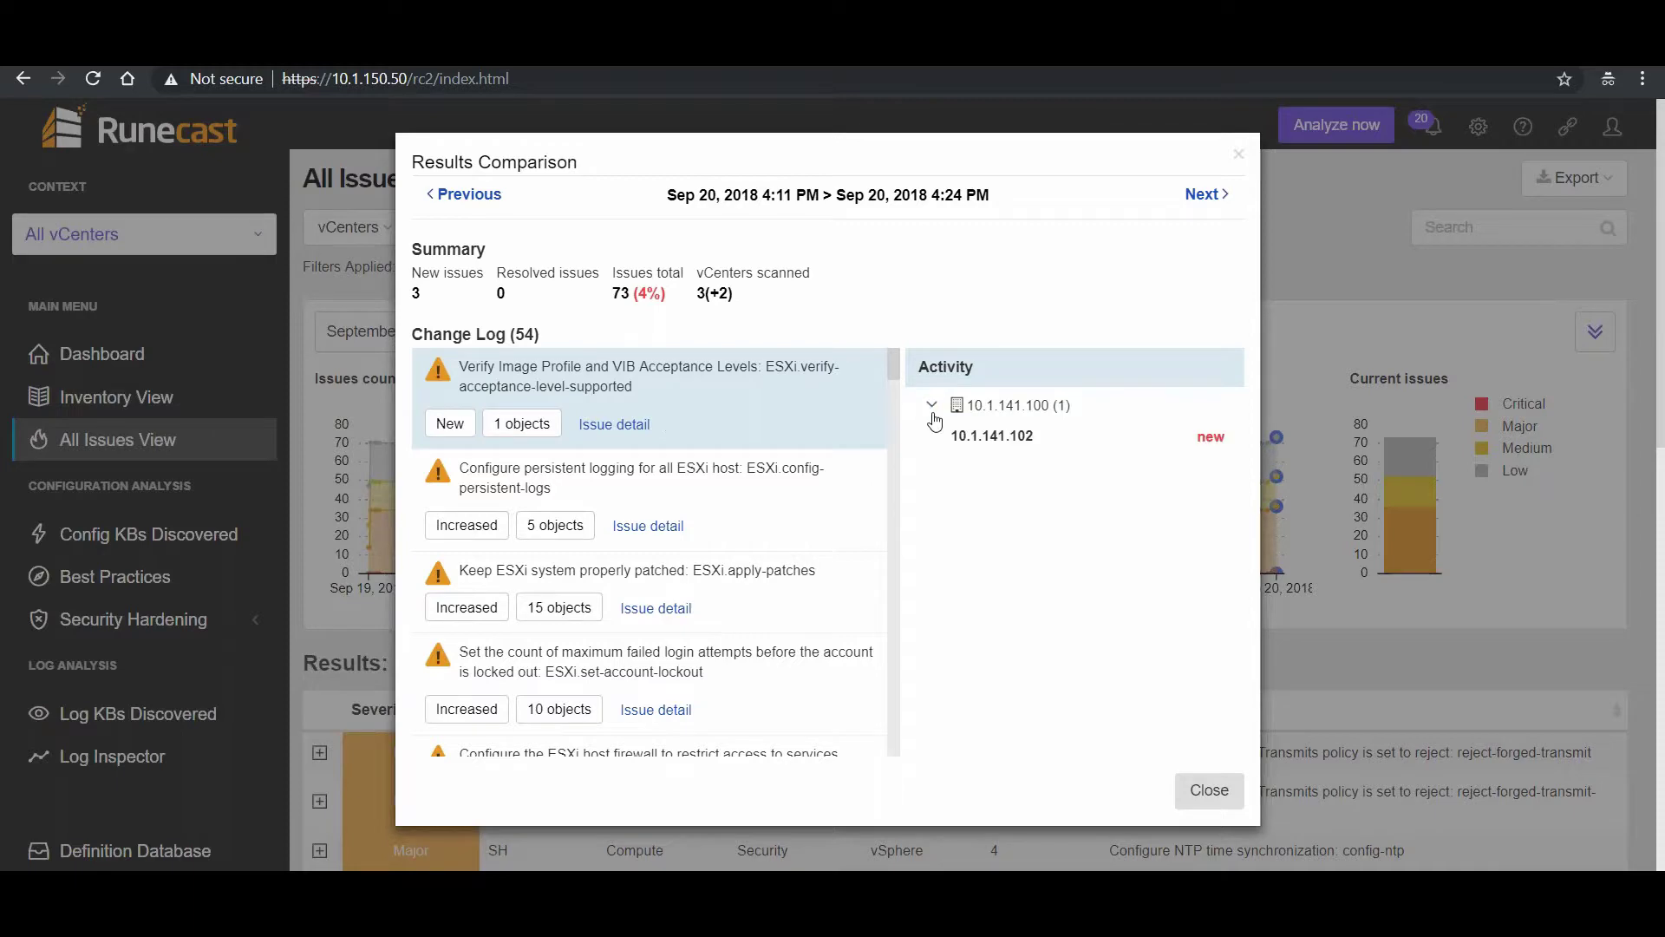
pyautogui.click(1211, 791)
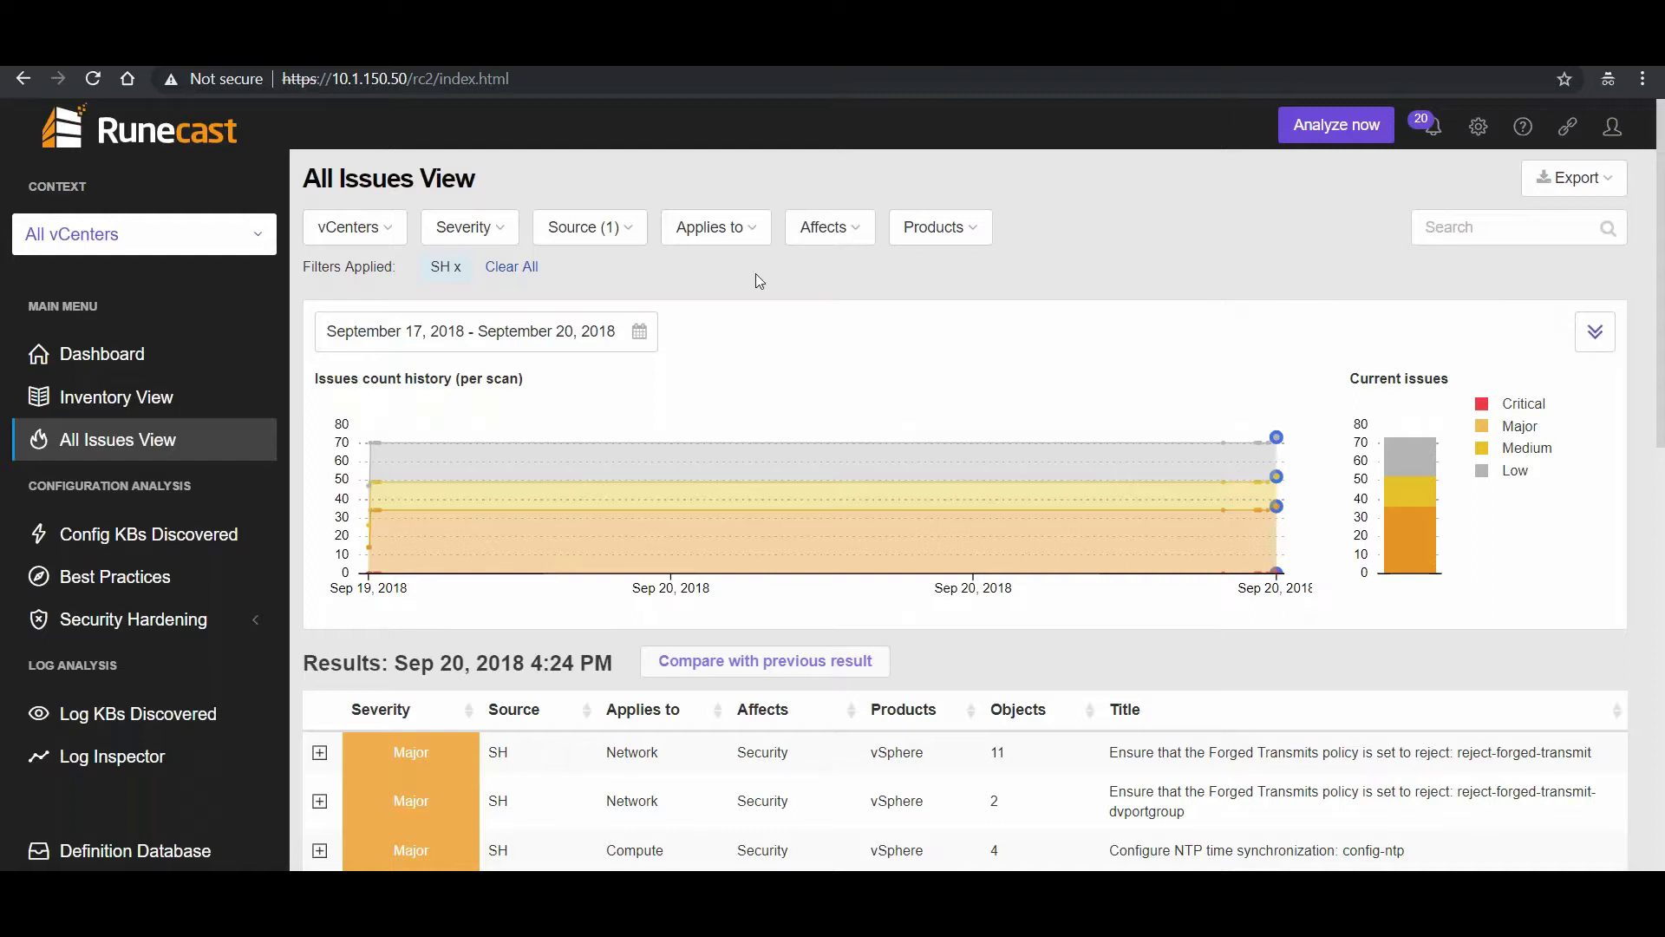
# Step: Return to the main dashboard and review its issue, compliance and best practice summaries
pyautogui.click(146, 363)
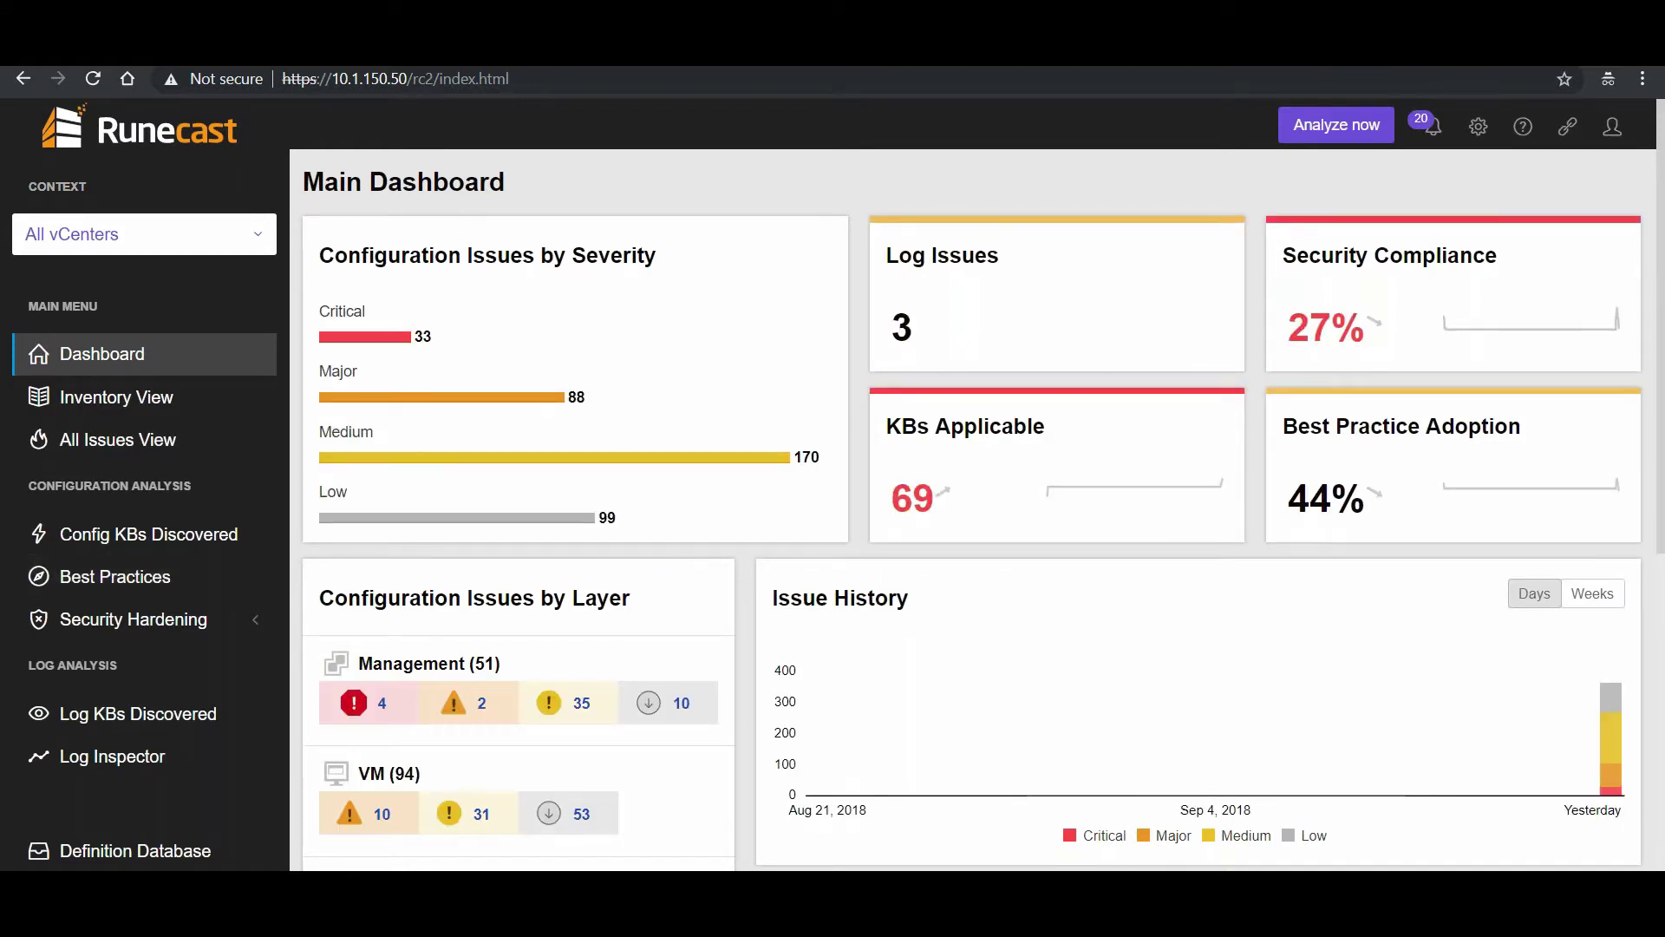
pyautogui.scroll(-1, 507, 555)
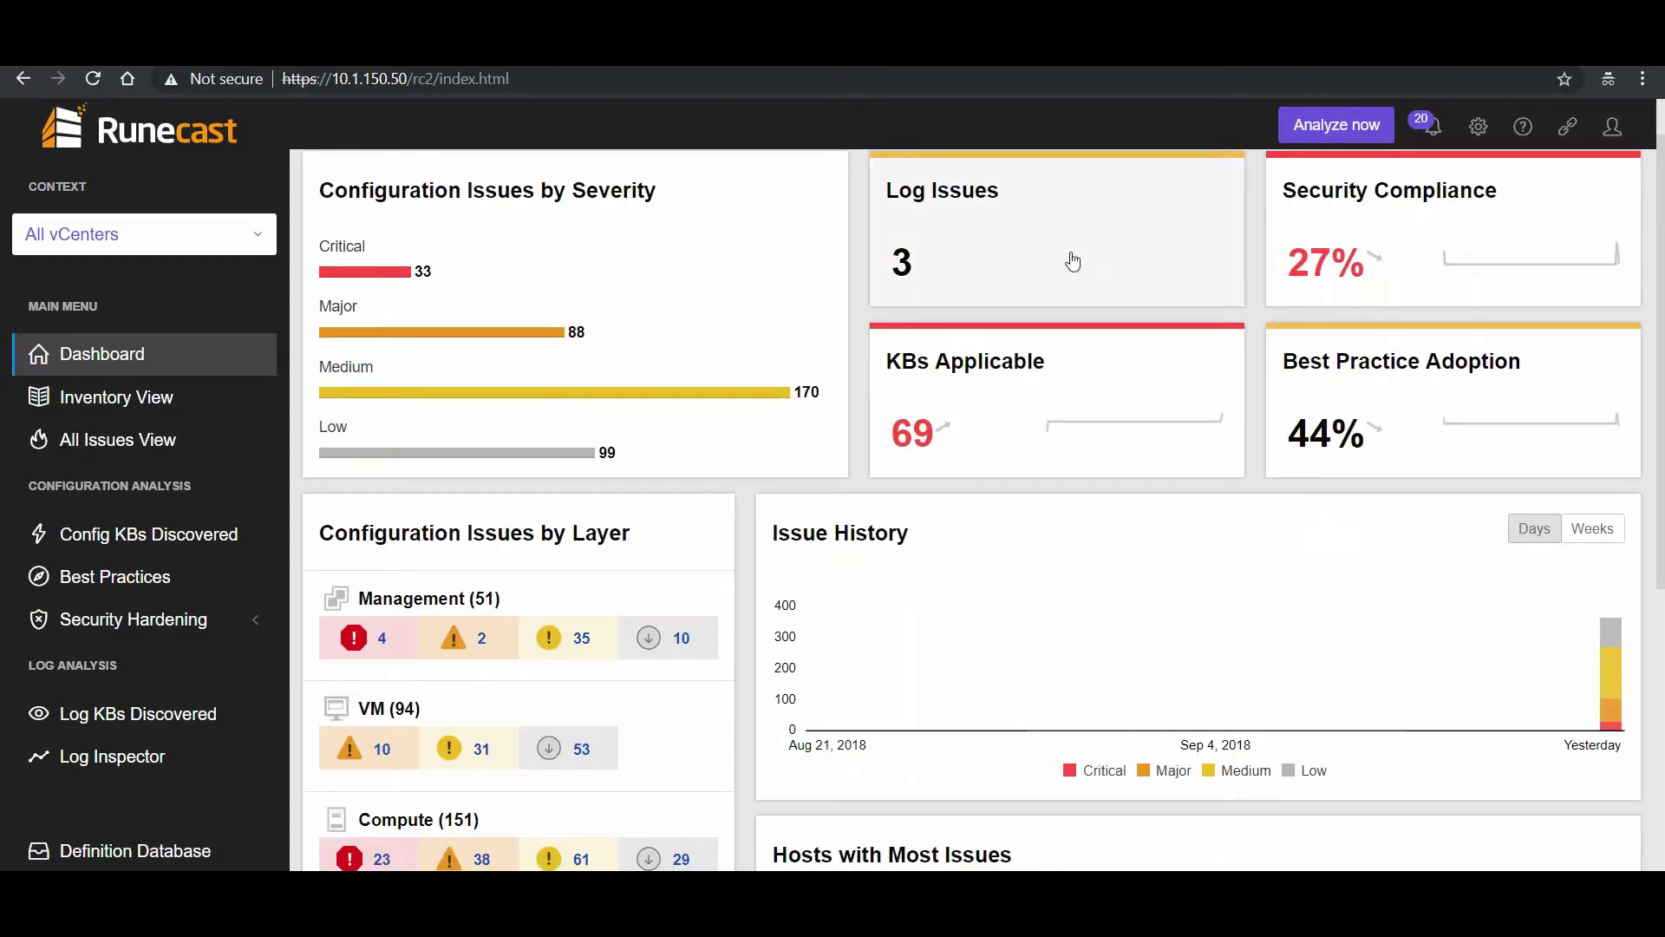
pyautogui.scroll(1, 1073, 262)
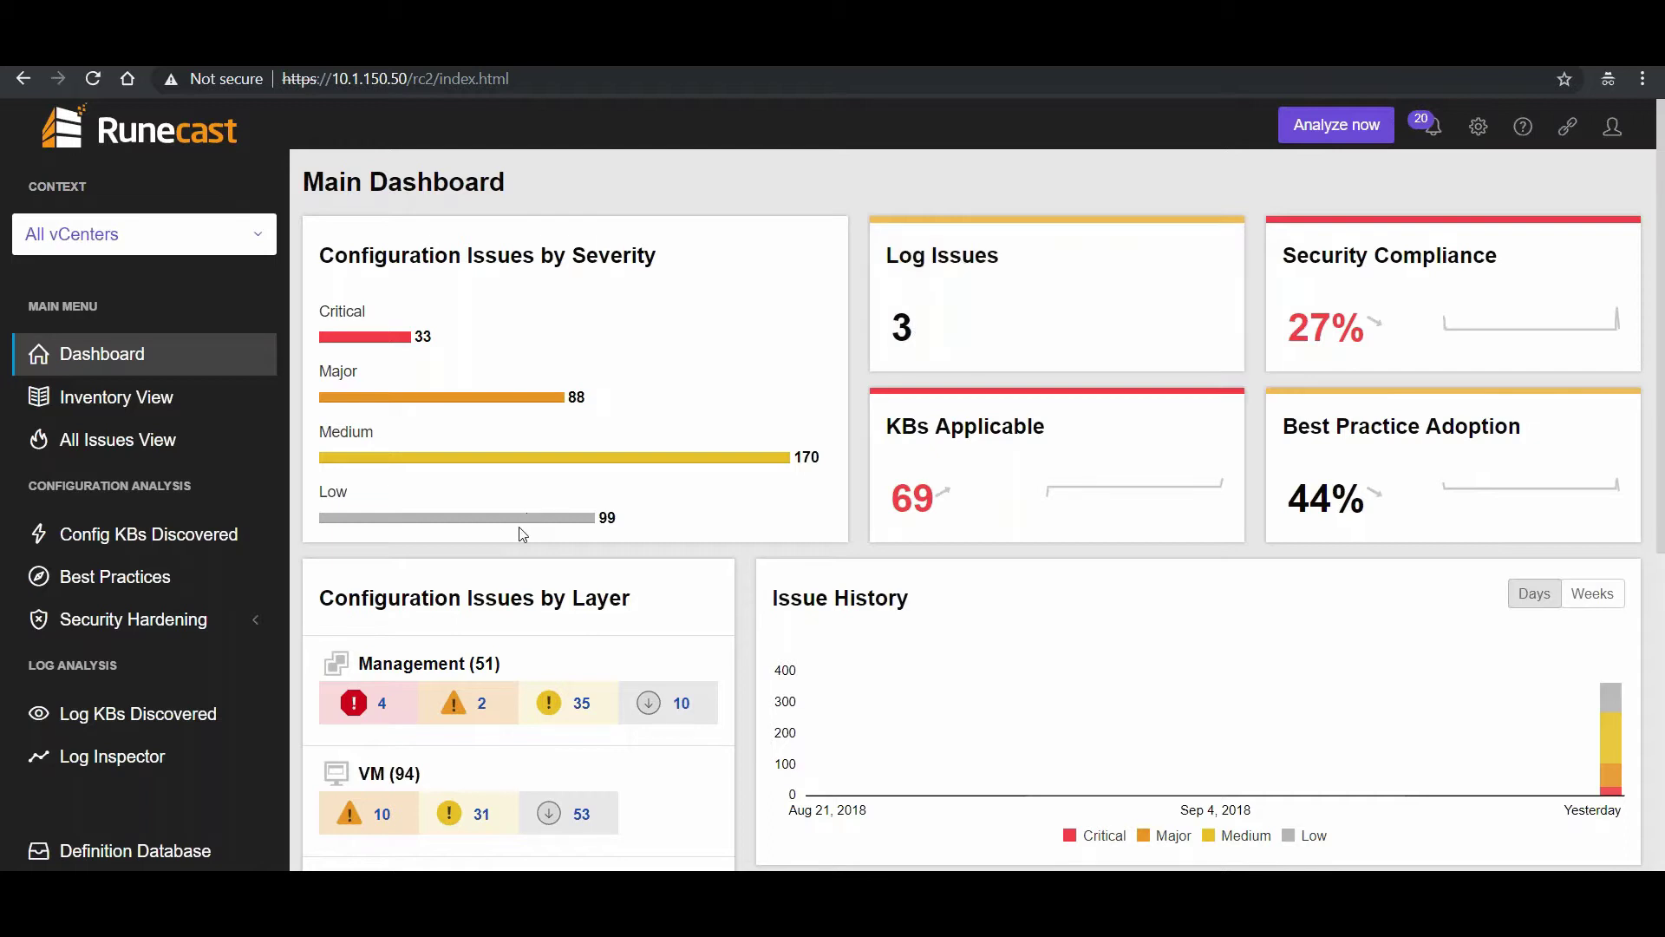
# Step: Open the Log Analysis settings and examine the log retention limits and the vCenter syslog list
pyautogui.click(1480, 130)
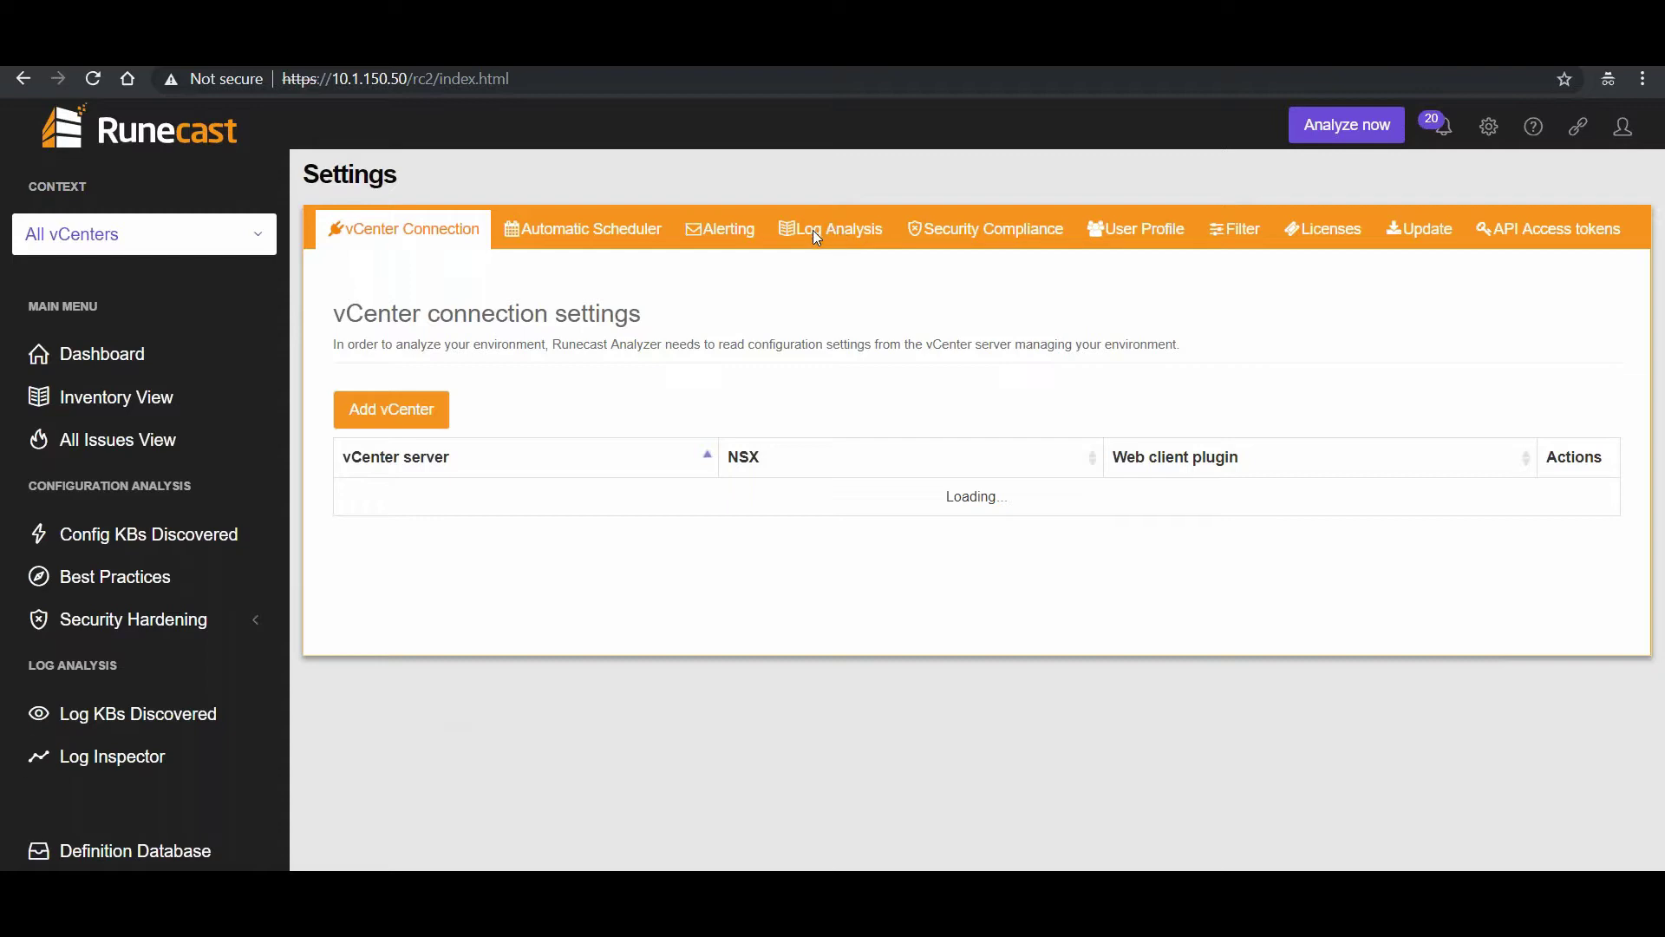
pyautogui.click(820, 233)
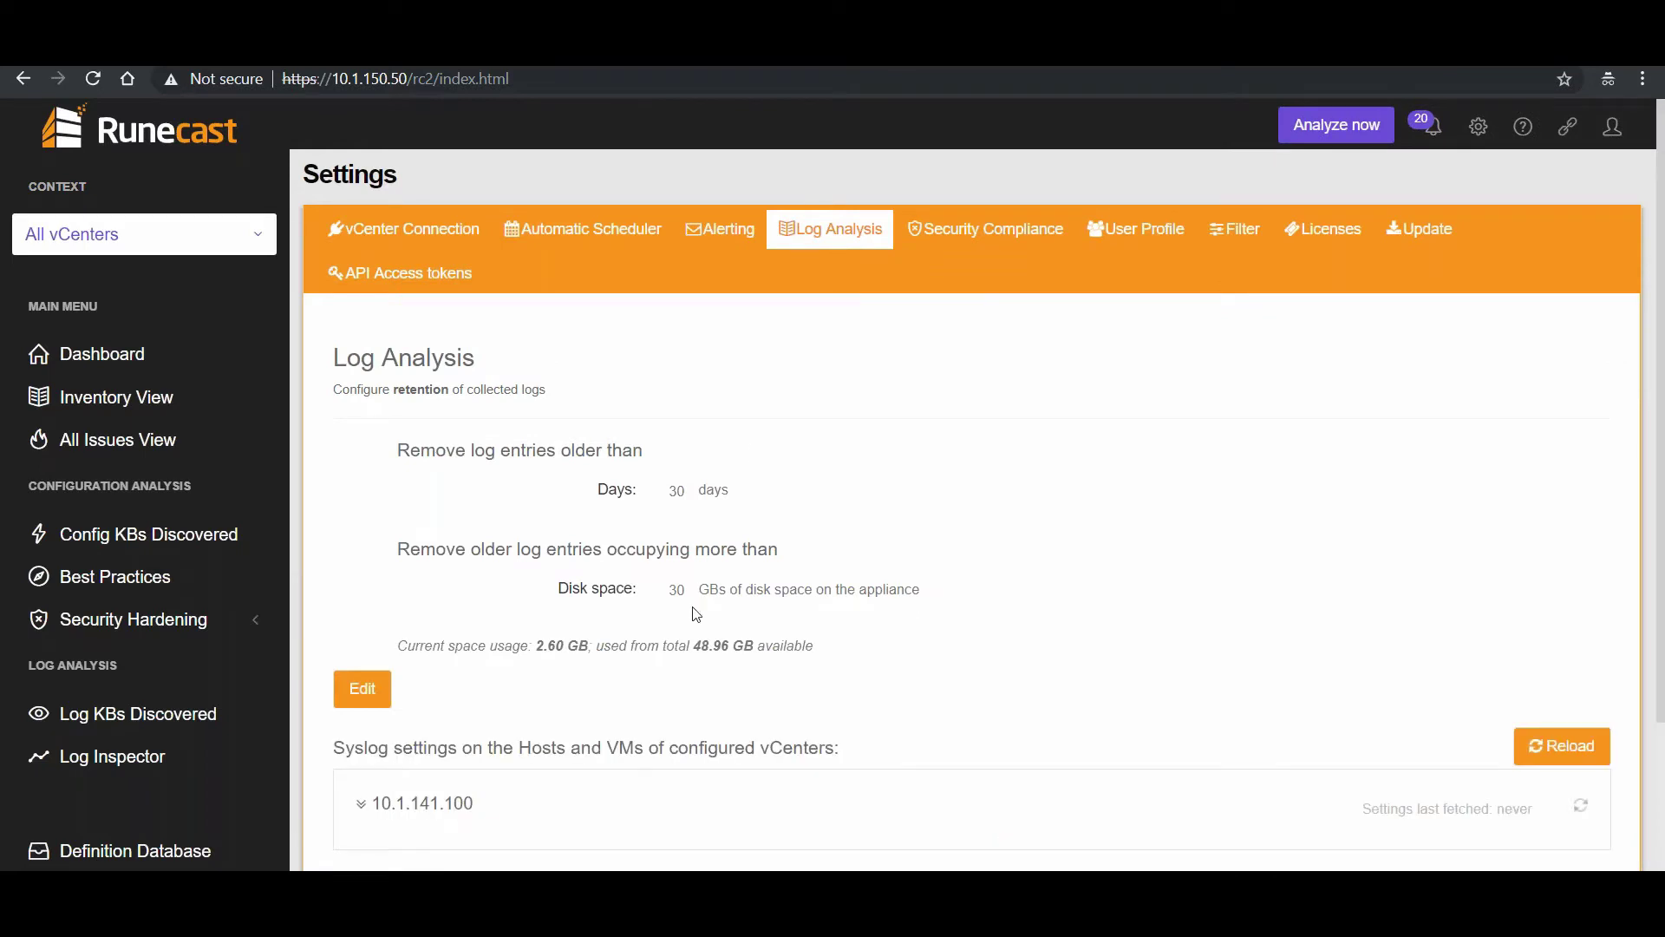
pyautogui.scroll(-3, 986, 559)
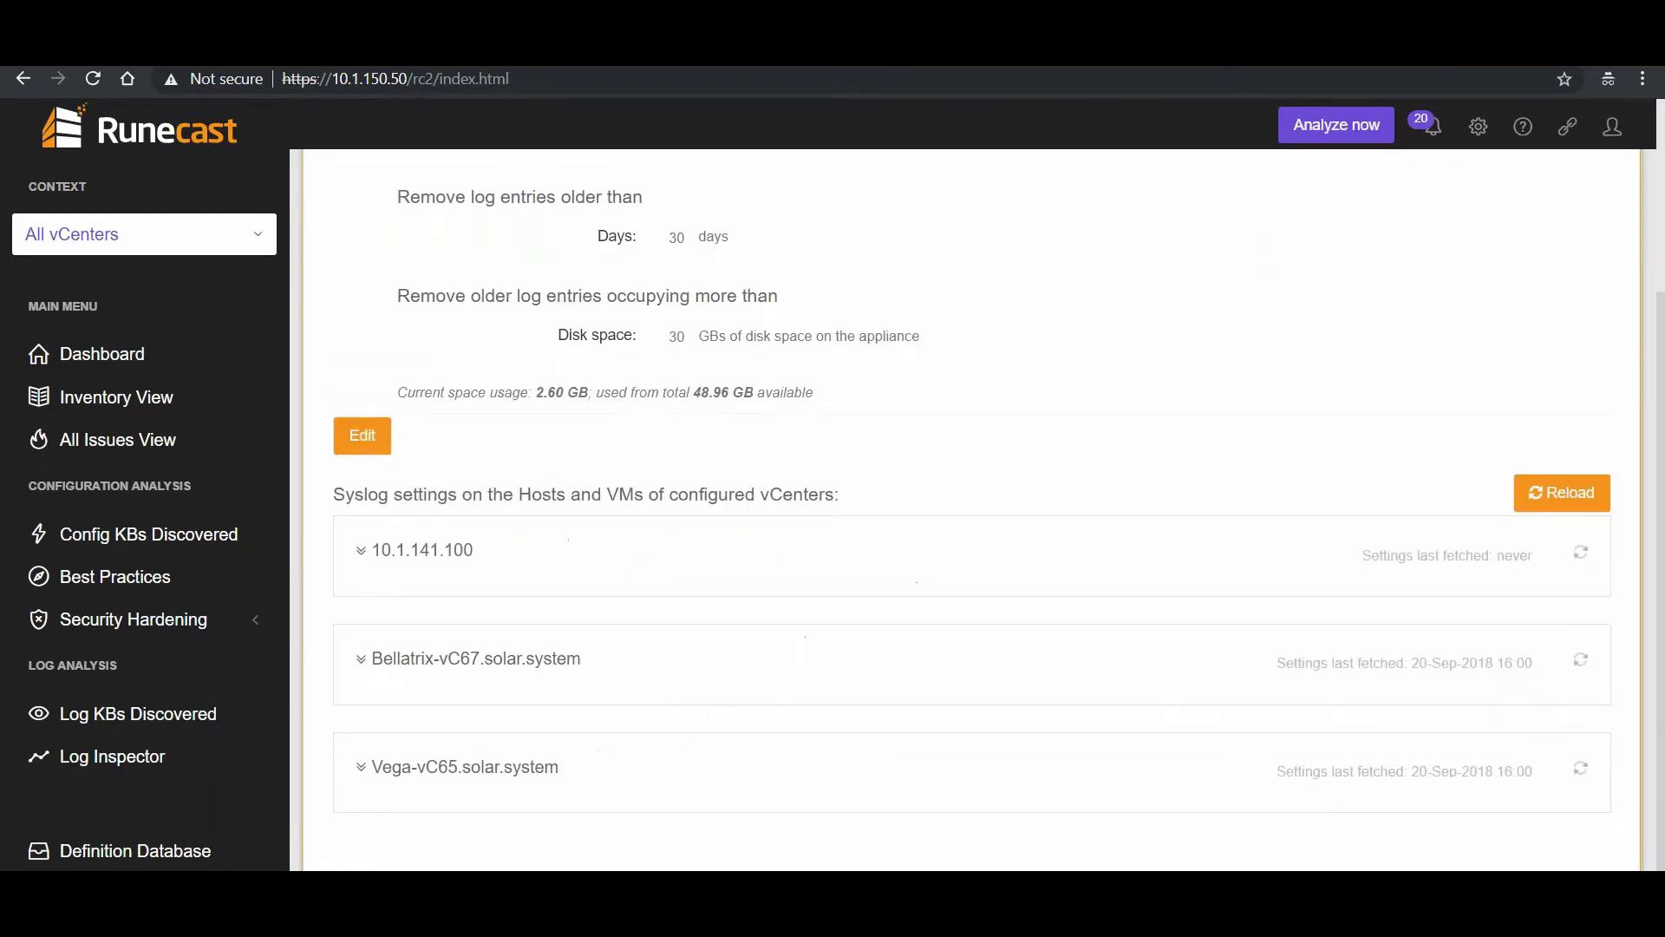
# Step: Expand the 10.1.141.100 syslog settings, select all its hosts for configuration, dismiss the dialog without applying, and collapse the entry
pyautogui.click(360, 563)
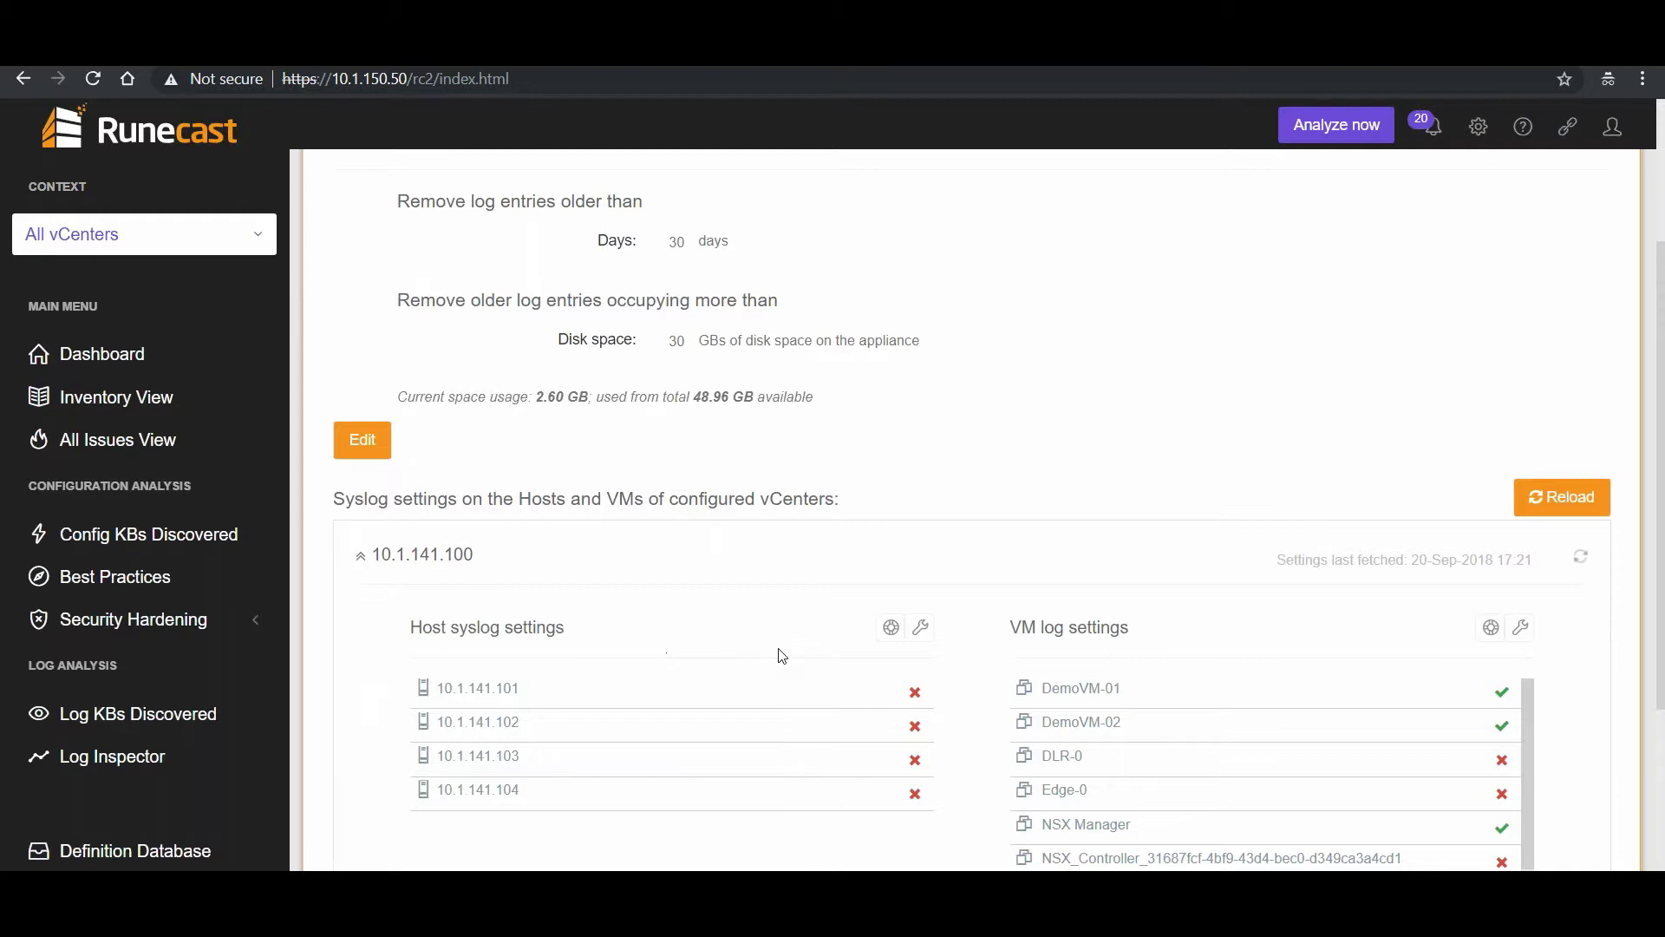
pyautogui.click(918, 633)
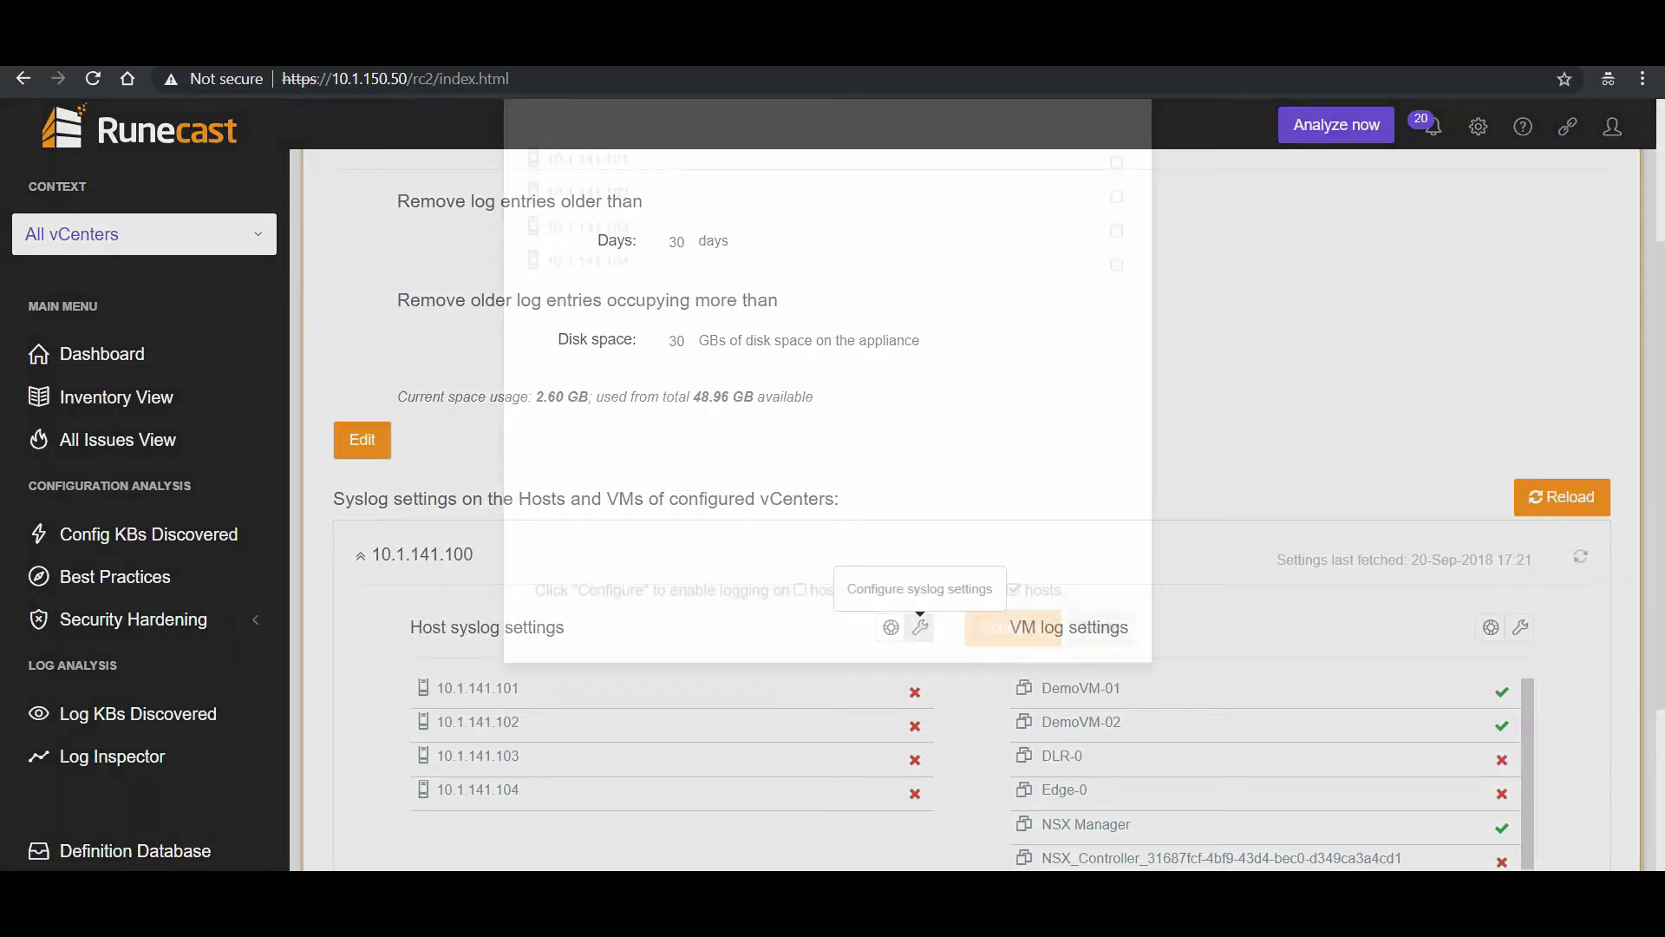
pyautogui.click(1118, 200)
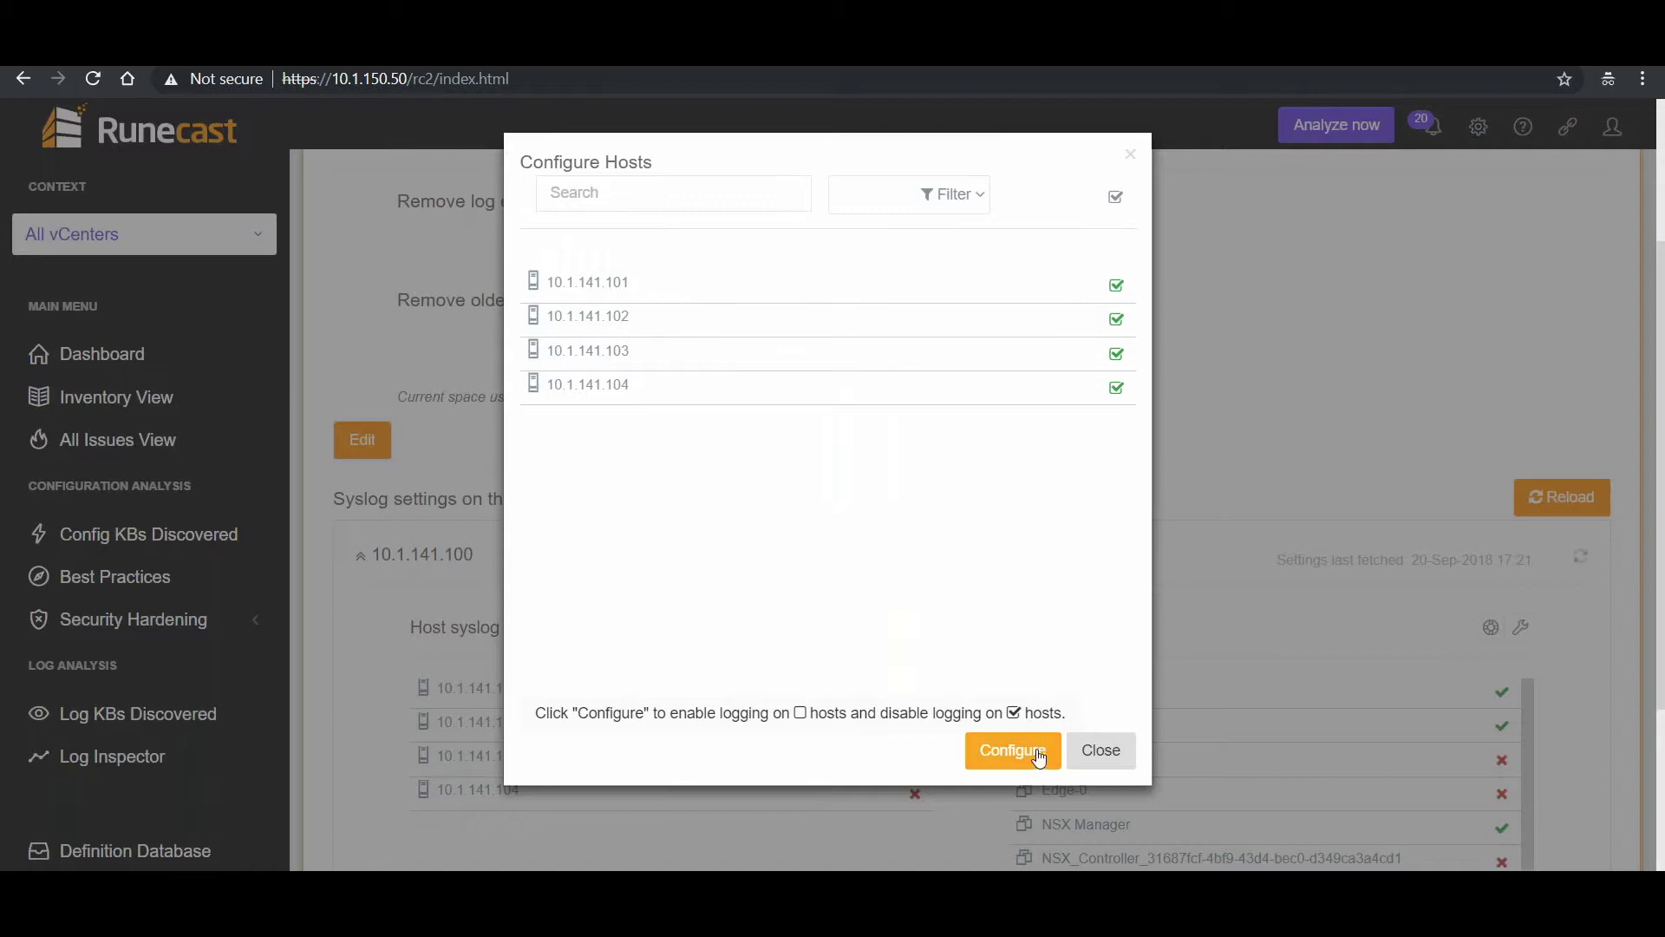
pyautogui.click(1090, 762)
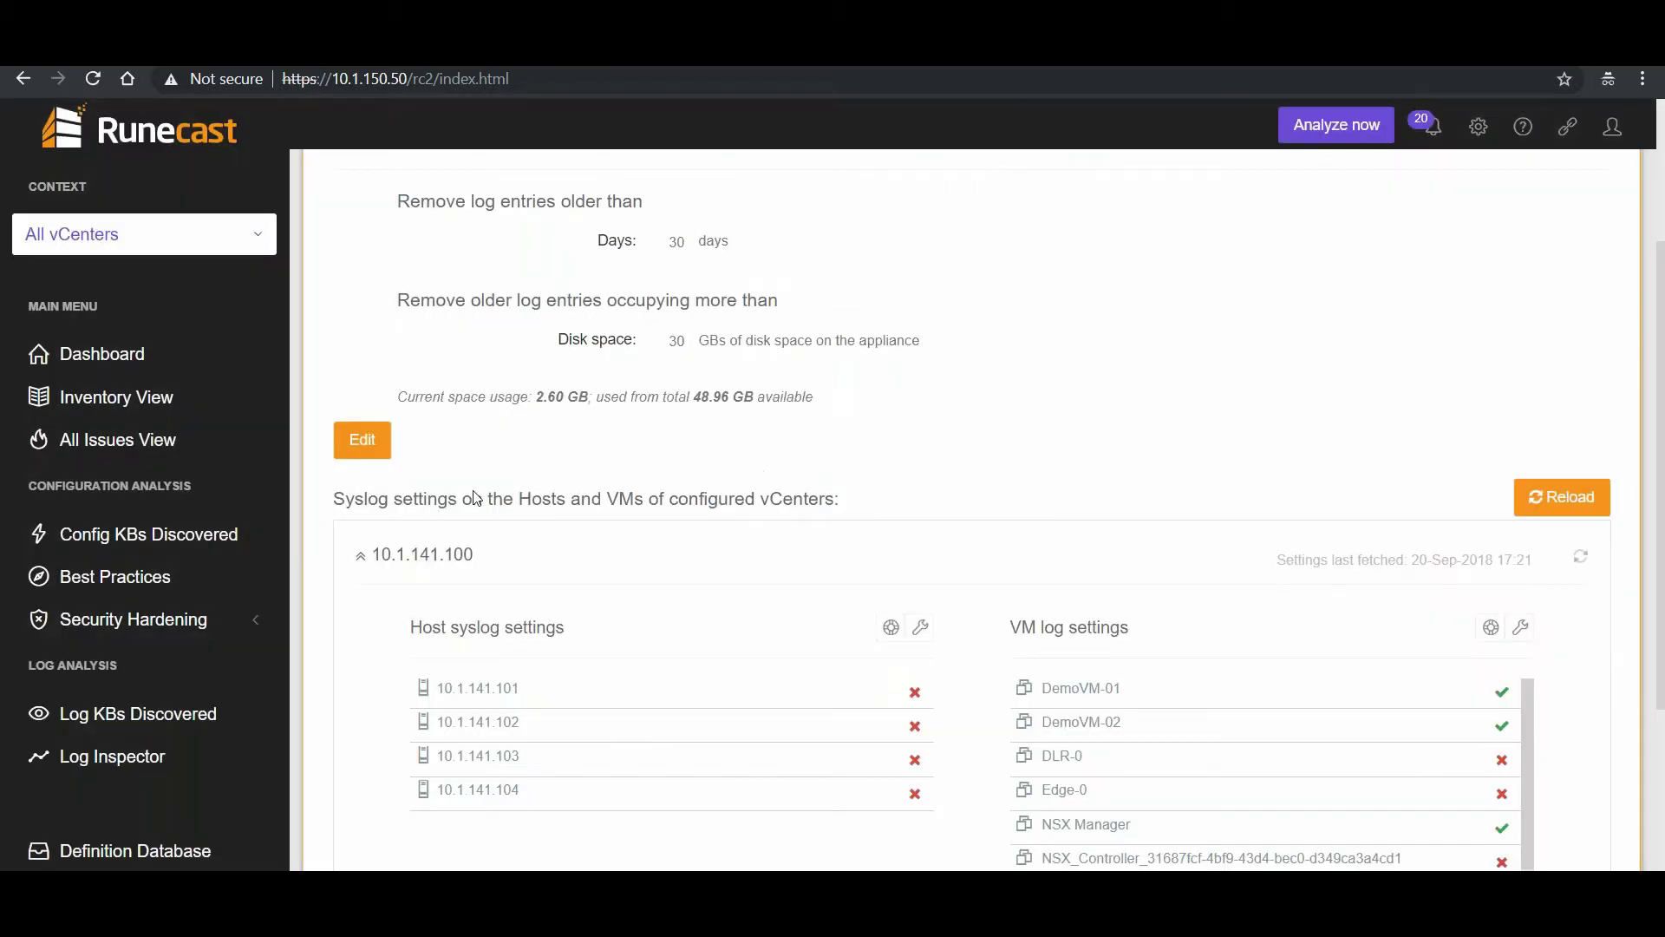
pyautogui.click(362, 562)
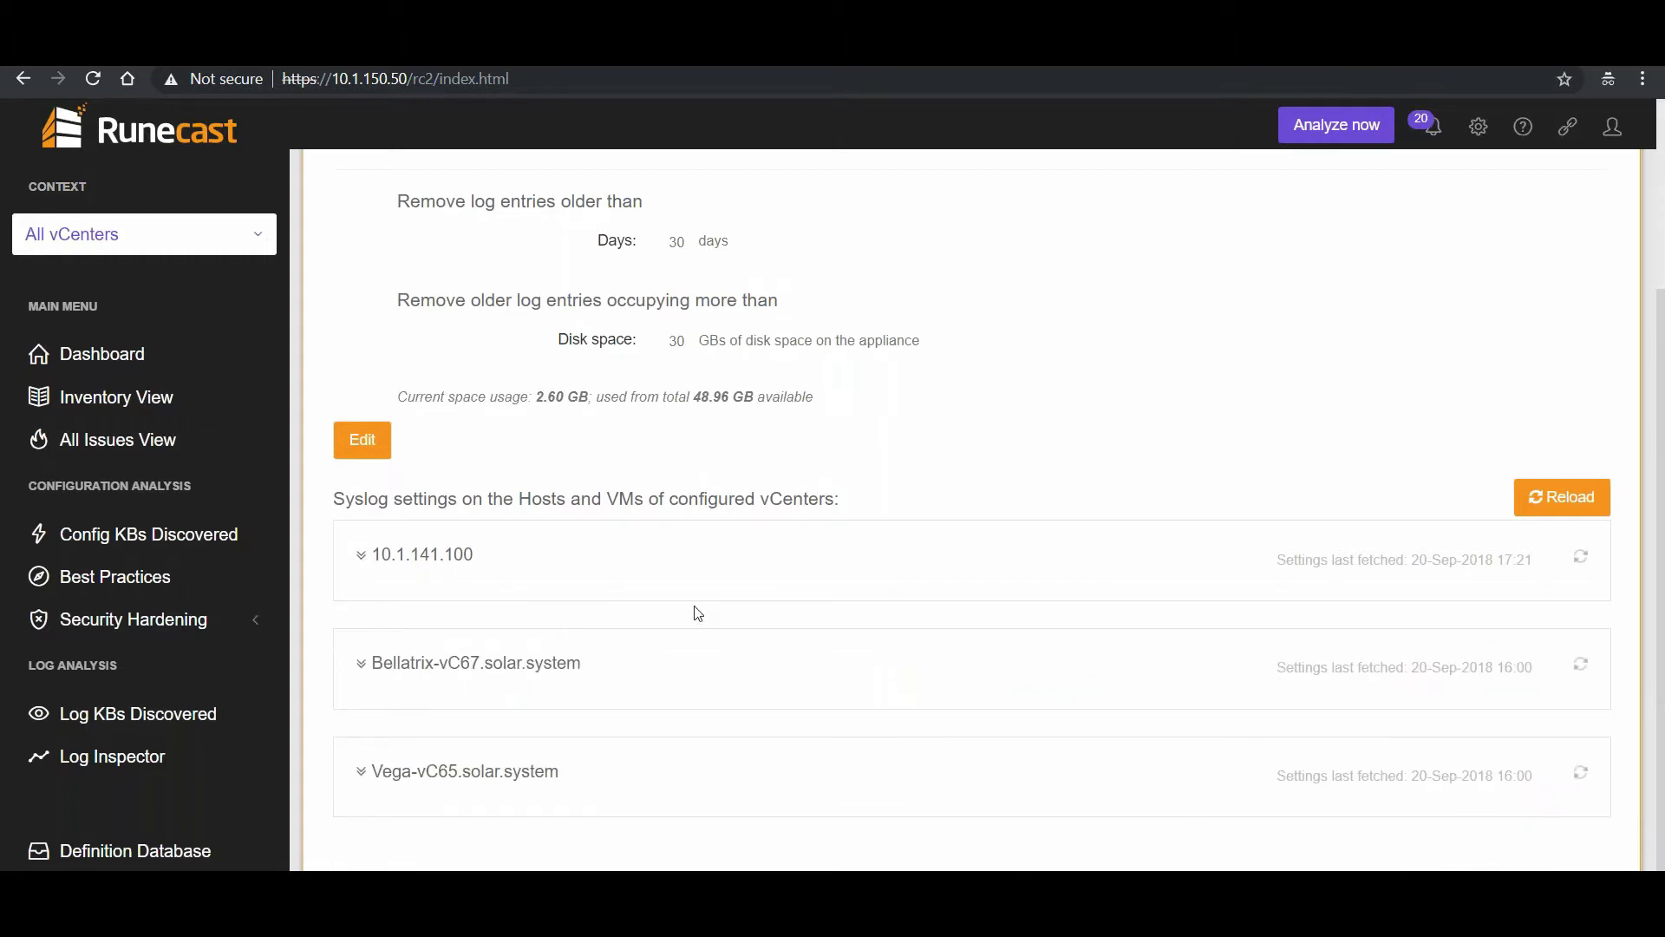
pyautogui.scroll(3, 698, 613)
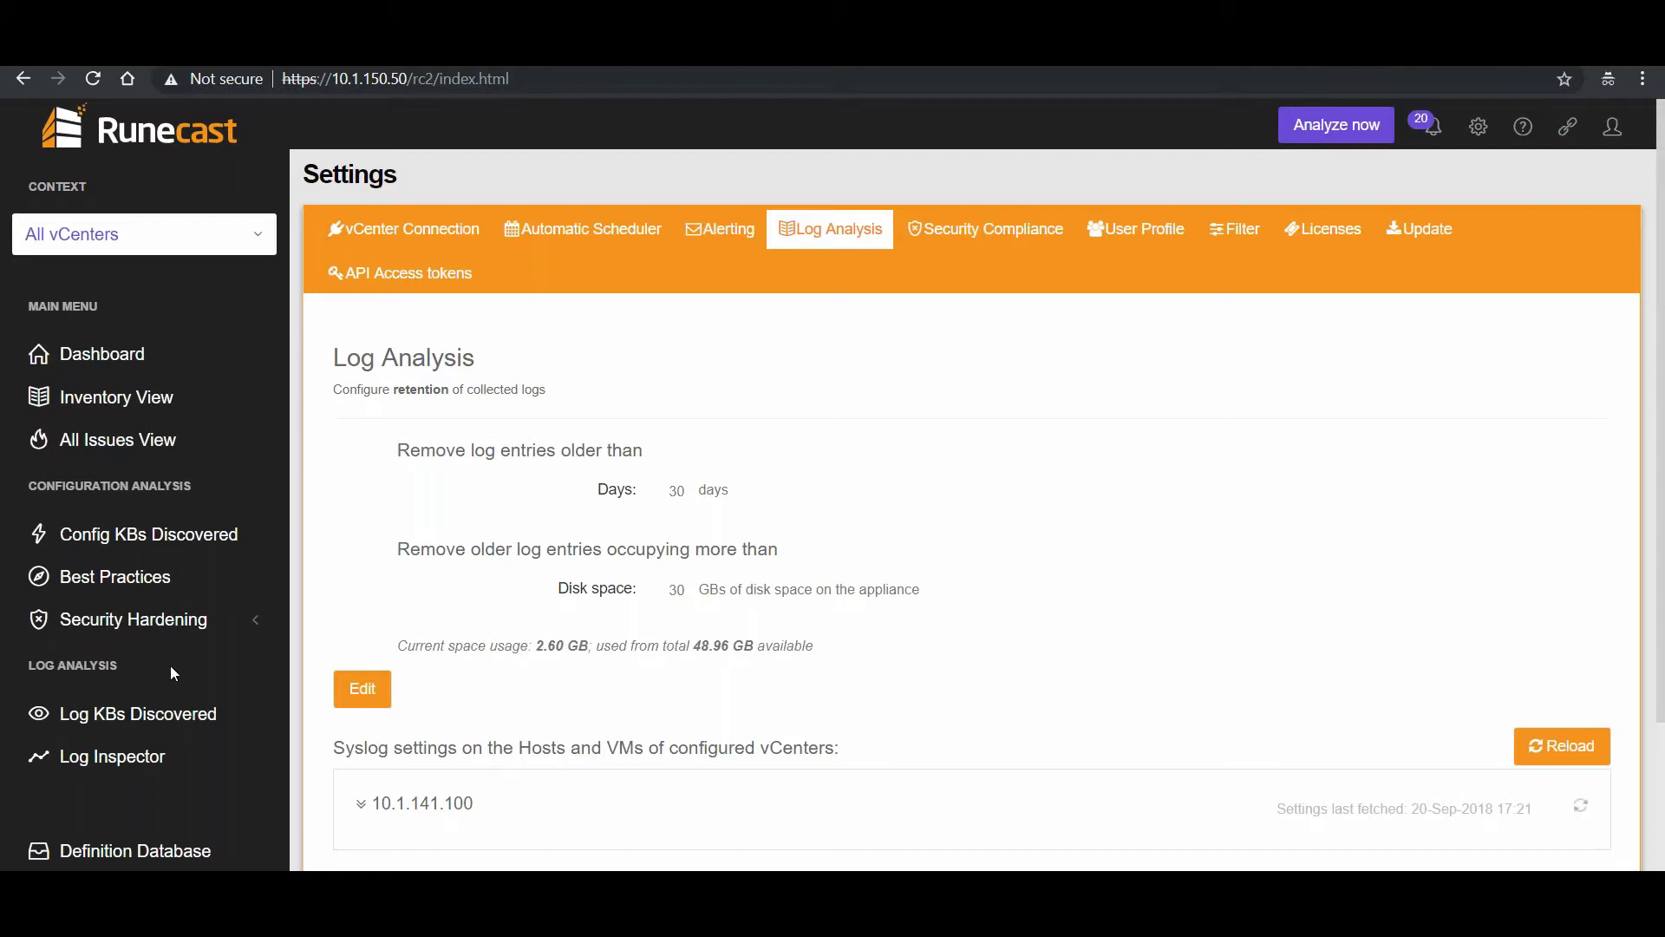
# Step: Examine the details and findings of critical KB1804 among the discovered log KBs, and collapse the entry
pyautogui.click(134, 713)
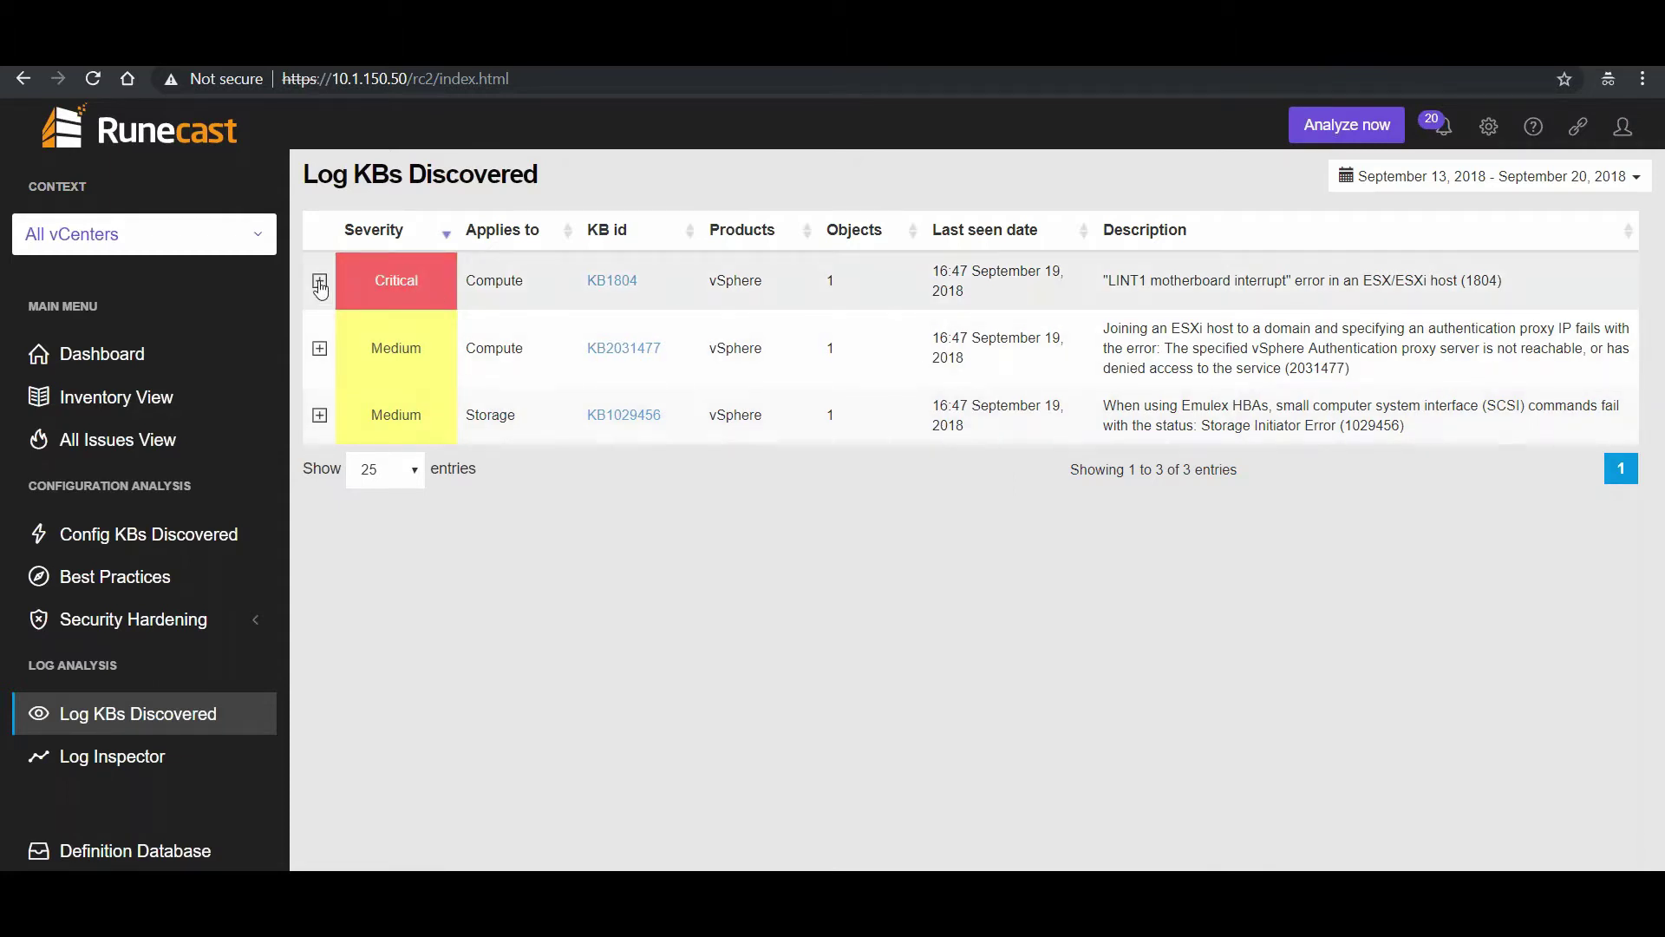
pyautogui.click(320, 282)
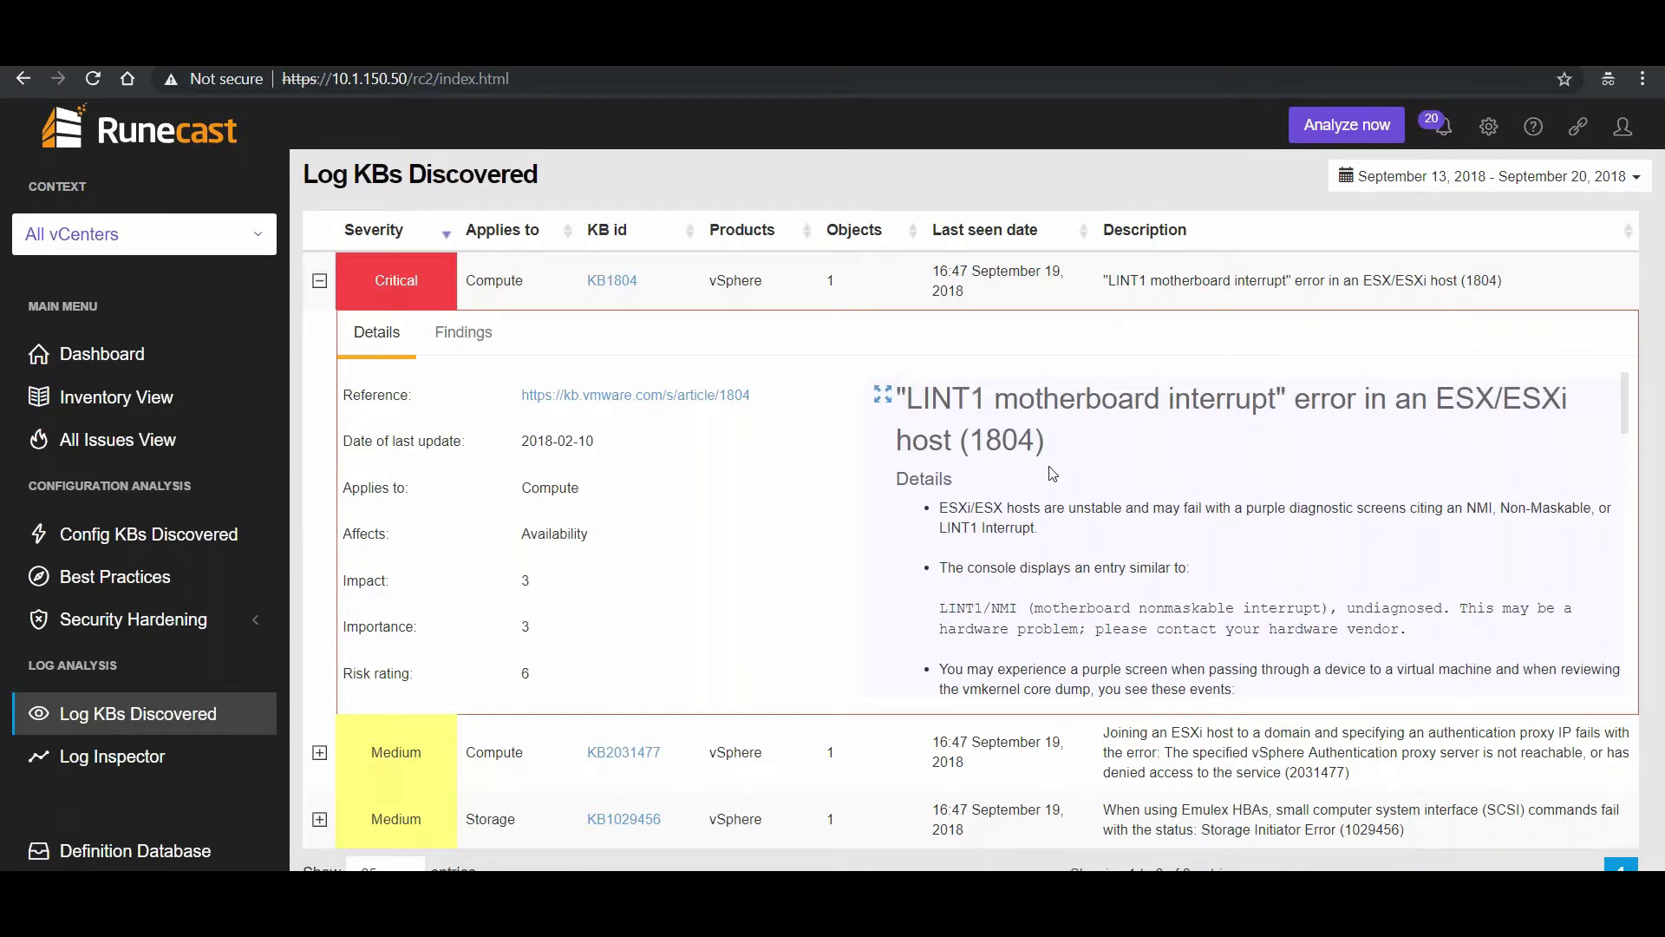
pyautogui.scroll(-3, 1083, 489)
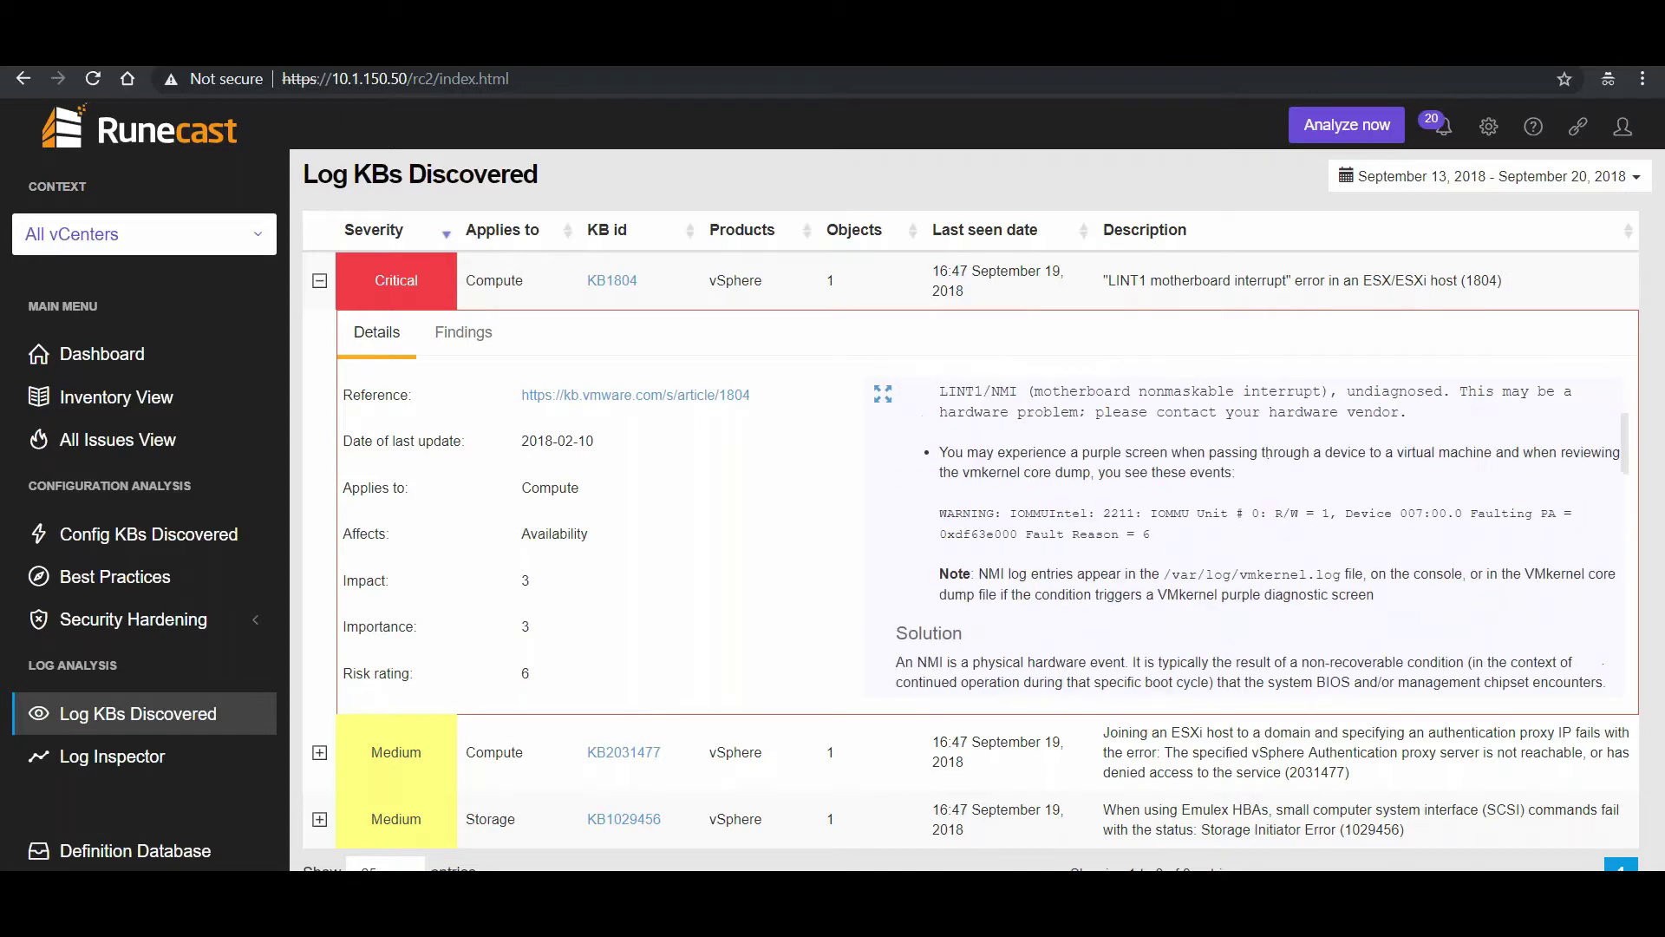
pyautogui.moveTo(915, 574); pyautogui.dragTo(1059, 577)
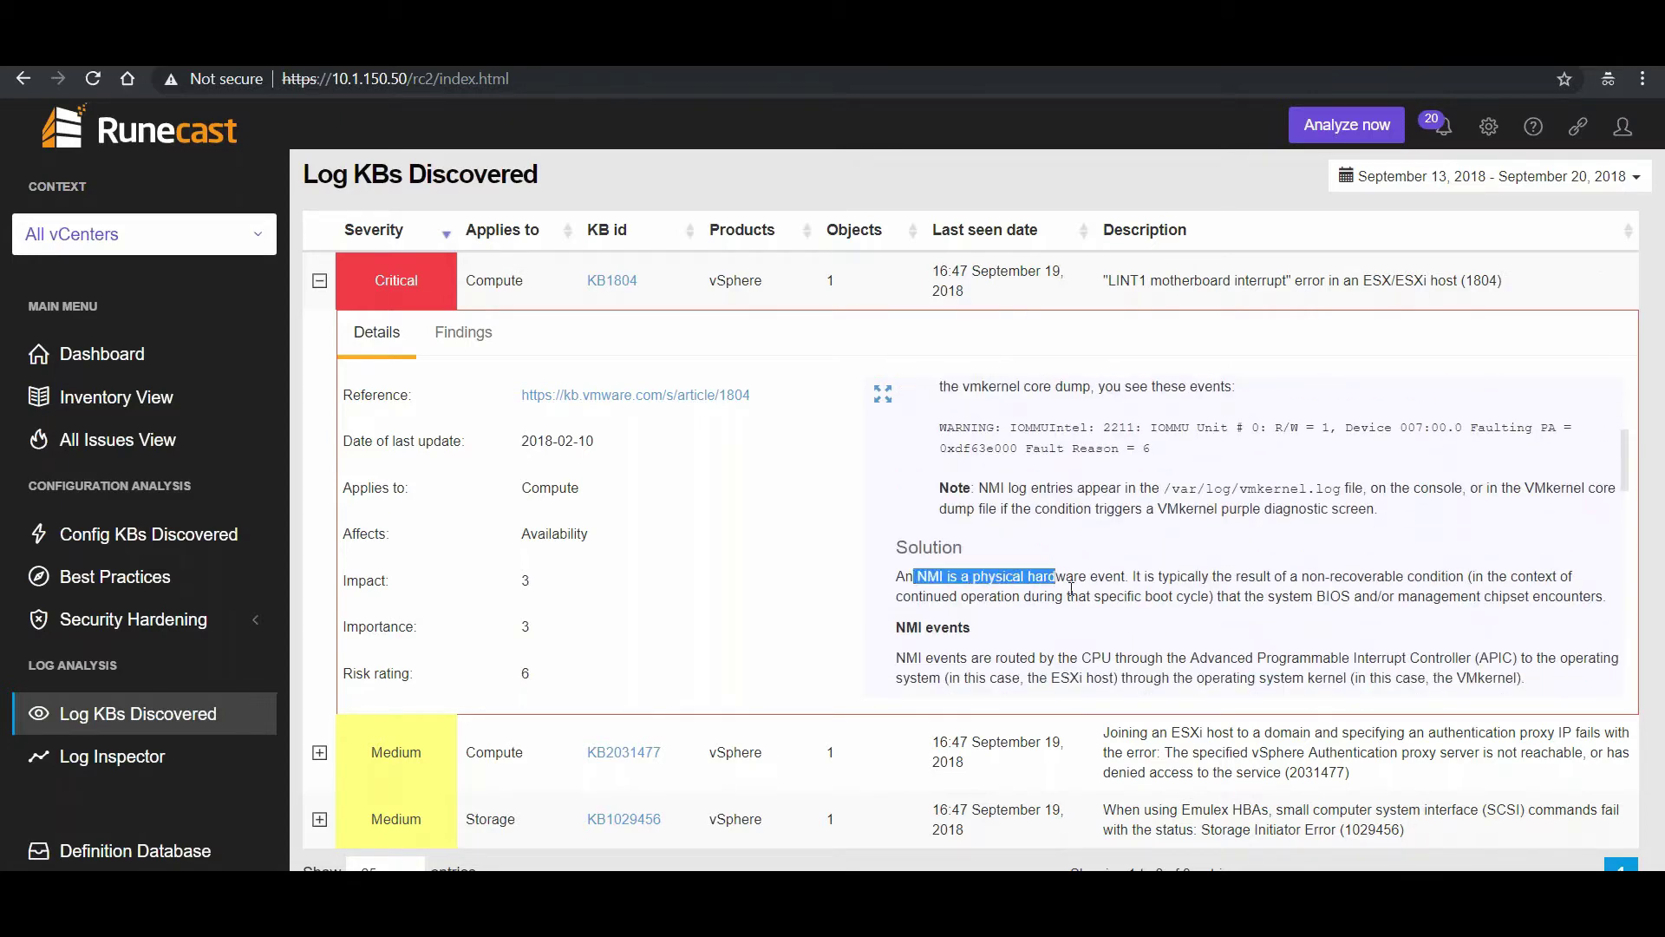
pyautogui.click(1130, 609)
pyautogui.click(468, 332)
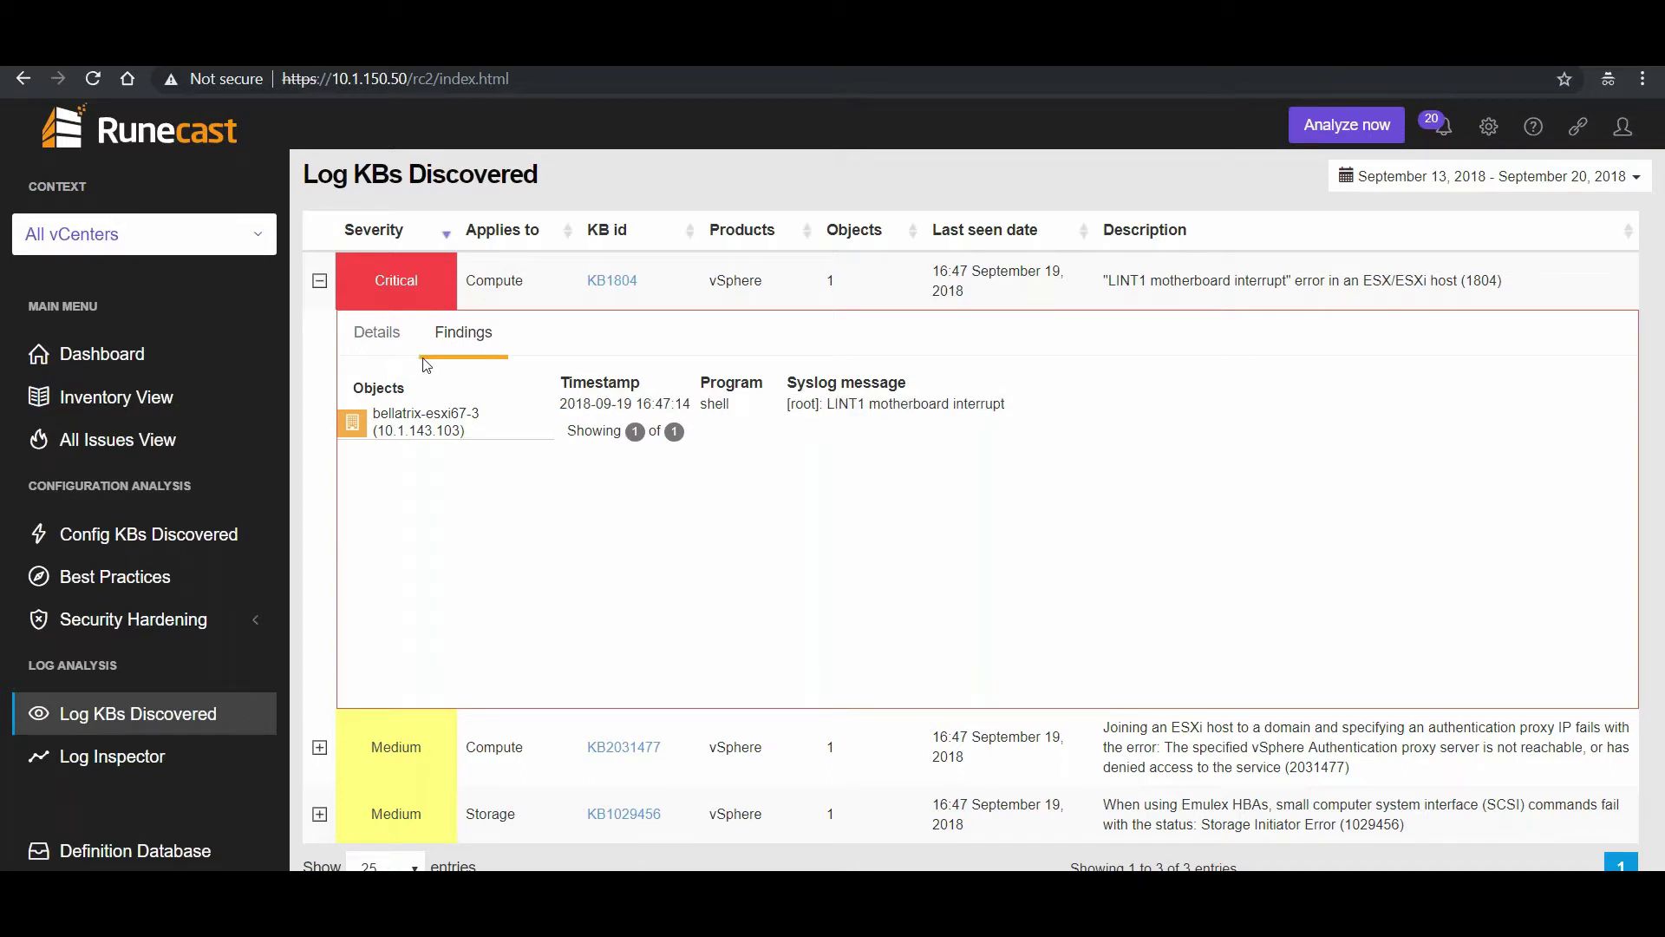
pyautogui.click(320, 281)
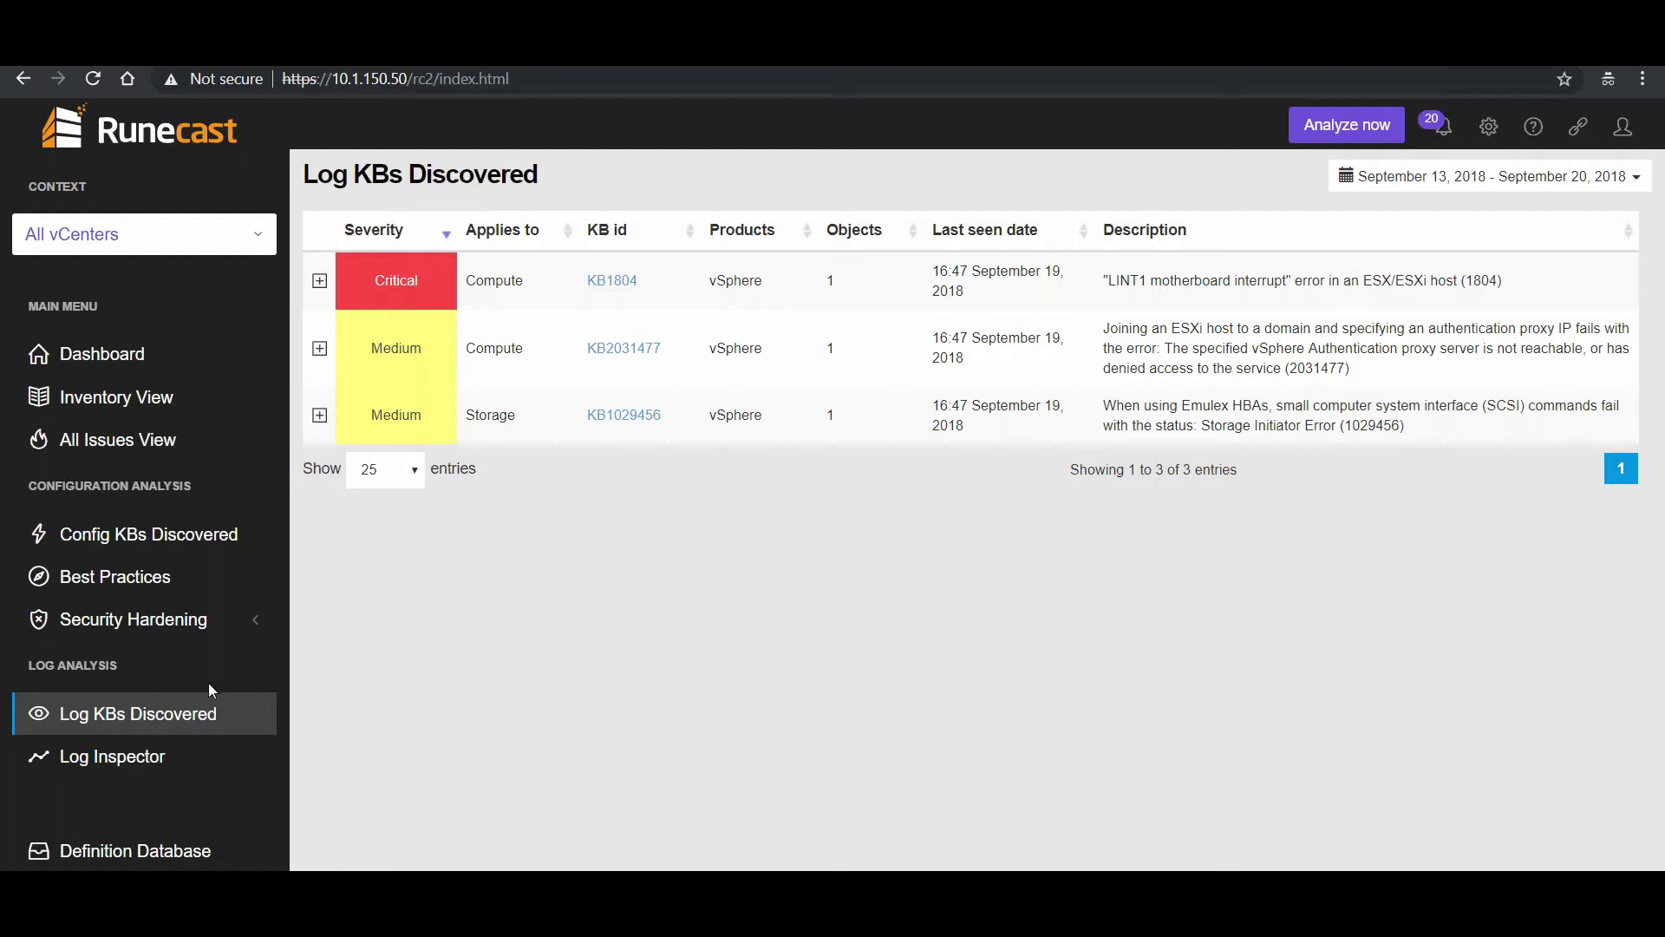
# Step: Filter the Log Inspector to FailedTo messages and exclude the "Failed to resolve" predicate
pyautogui.click(131, 770)
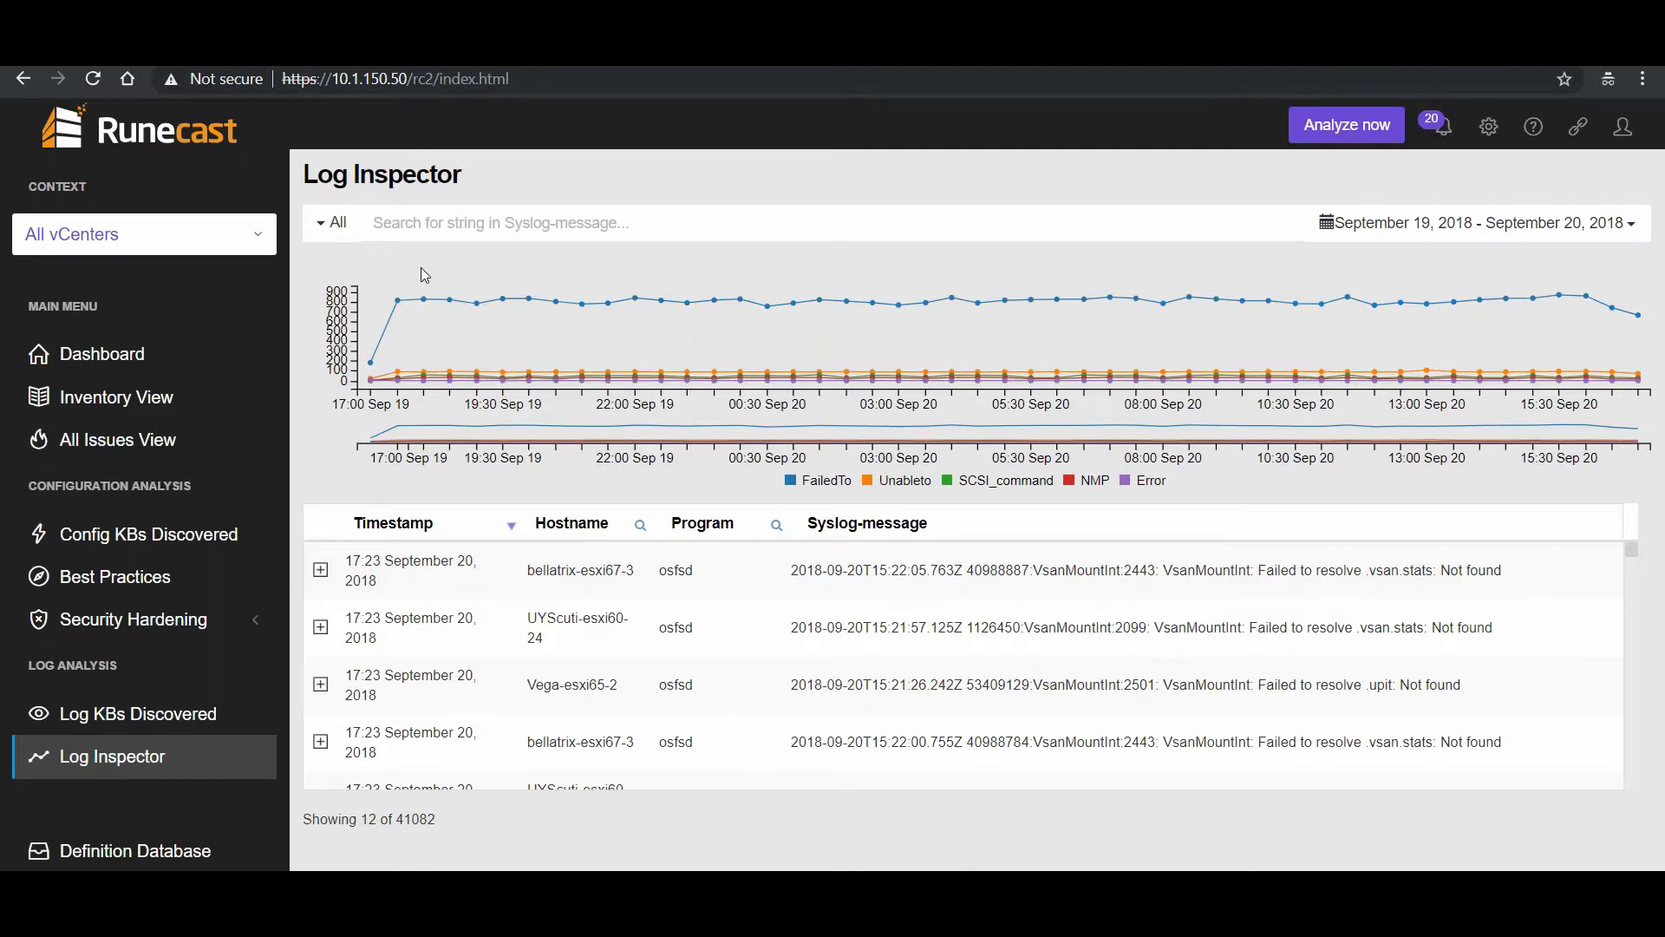
pyautogui.click(319, 225)
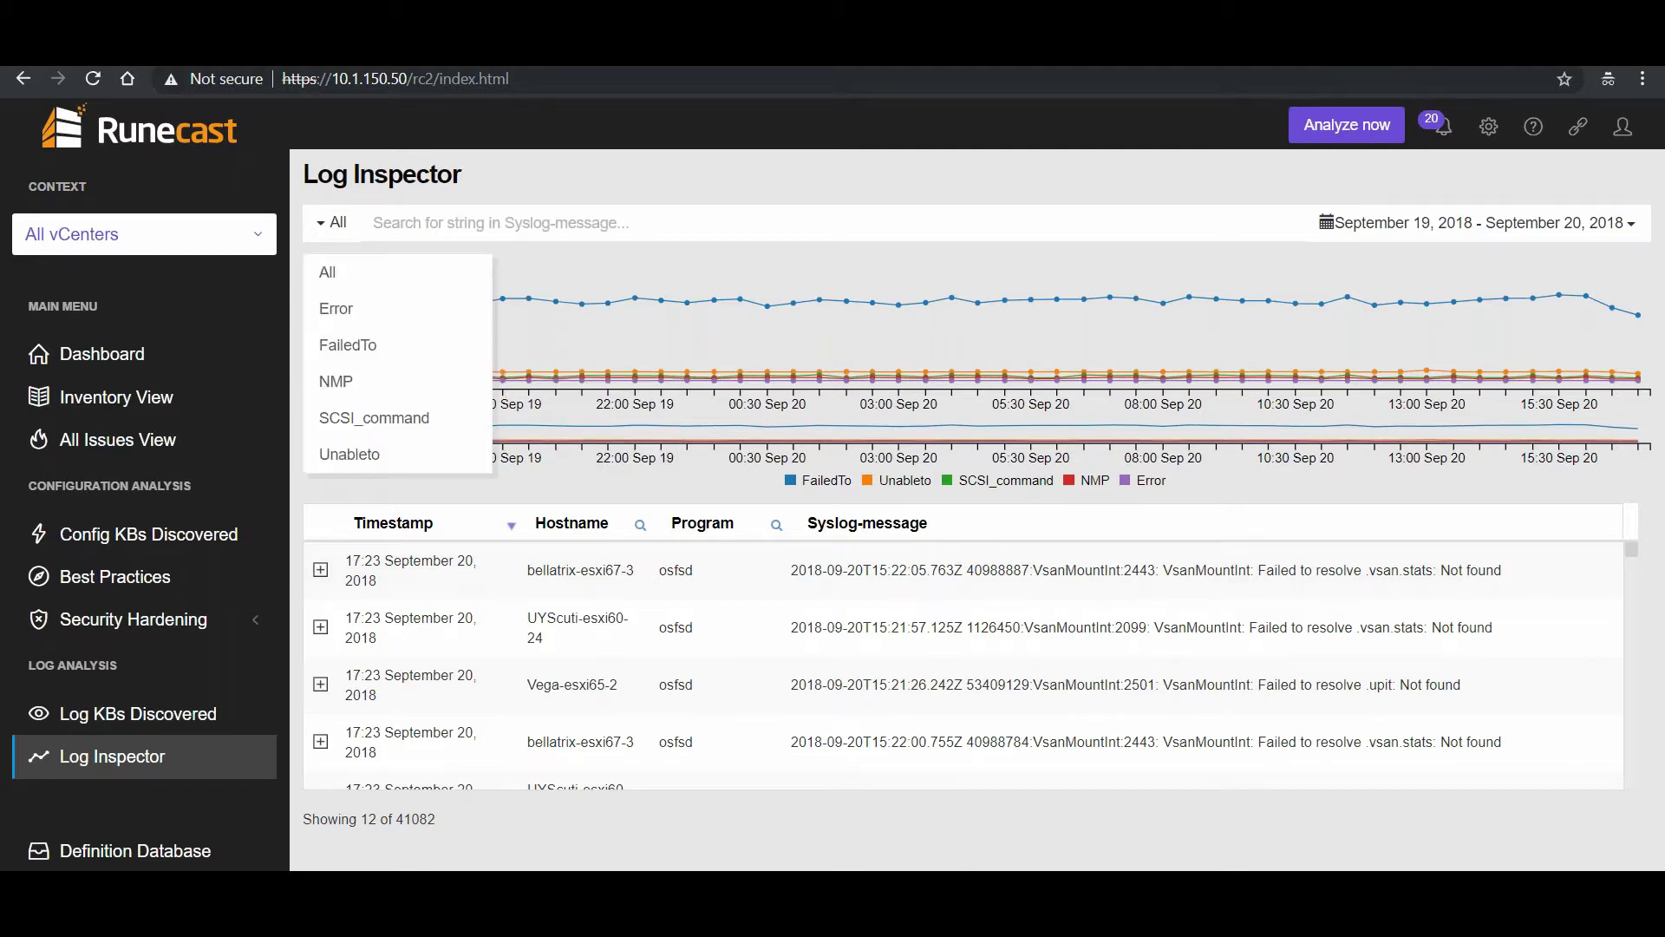
pyautogui.click(384, 347)
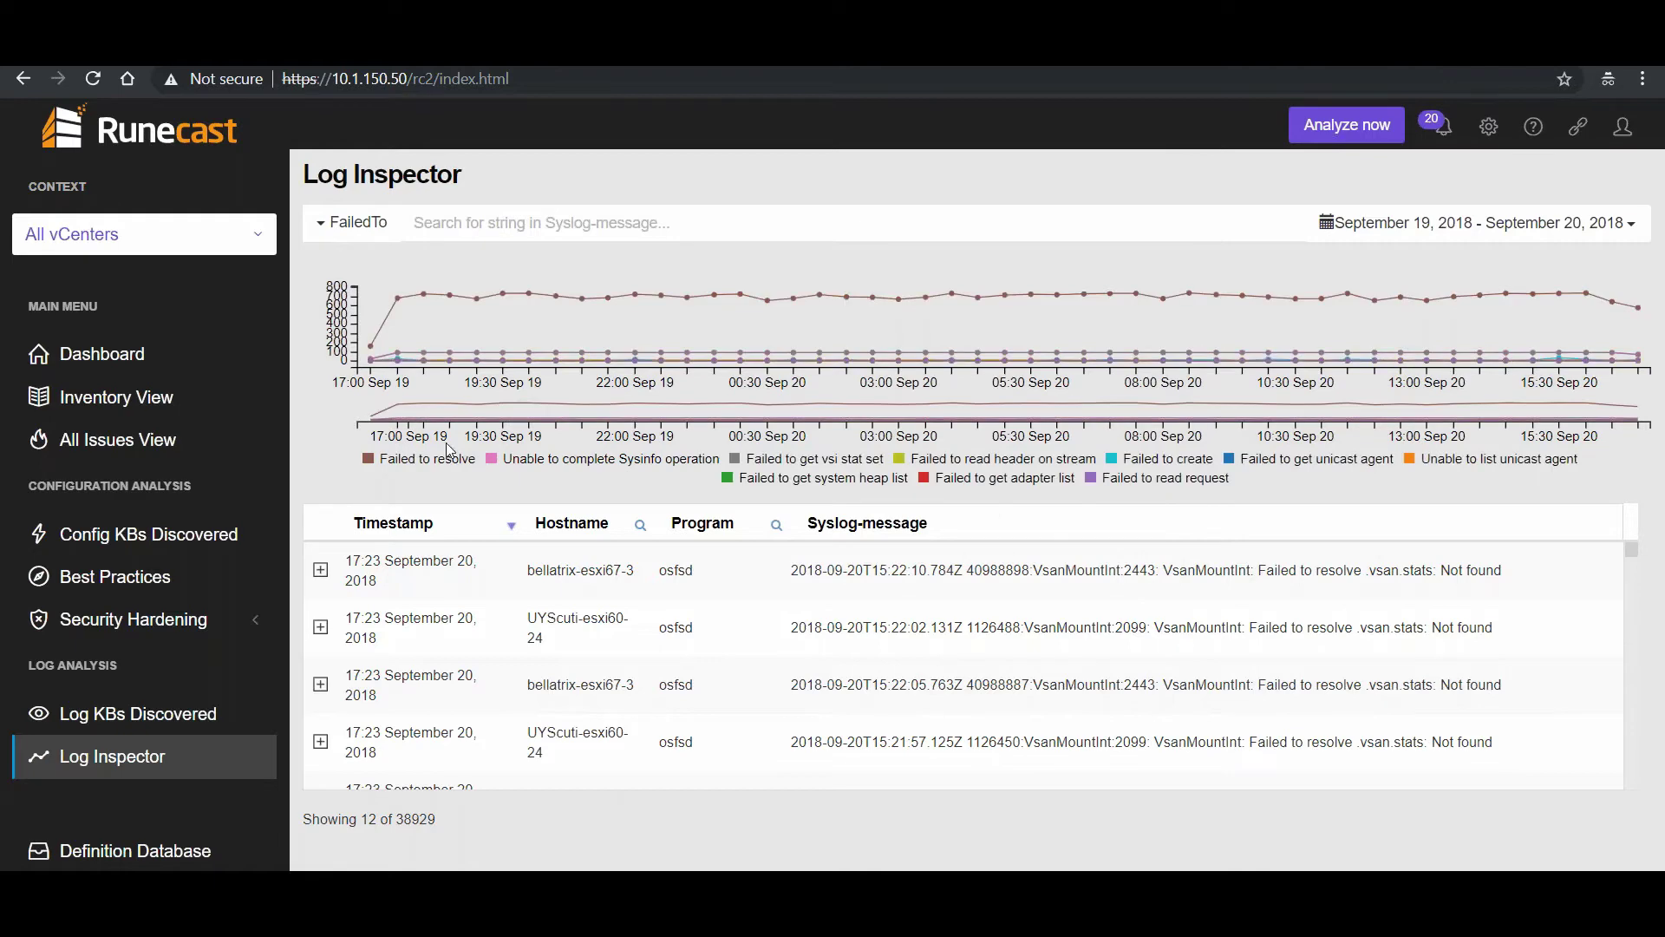
pyautogui.click(425, 465)
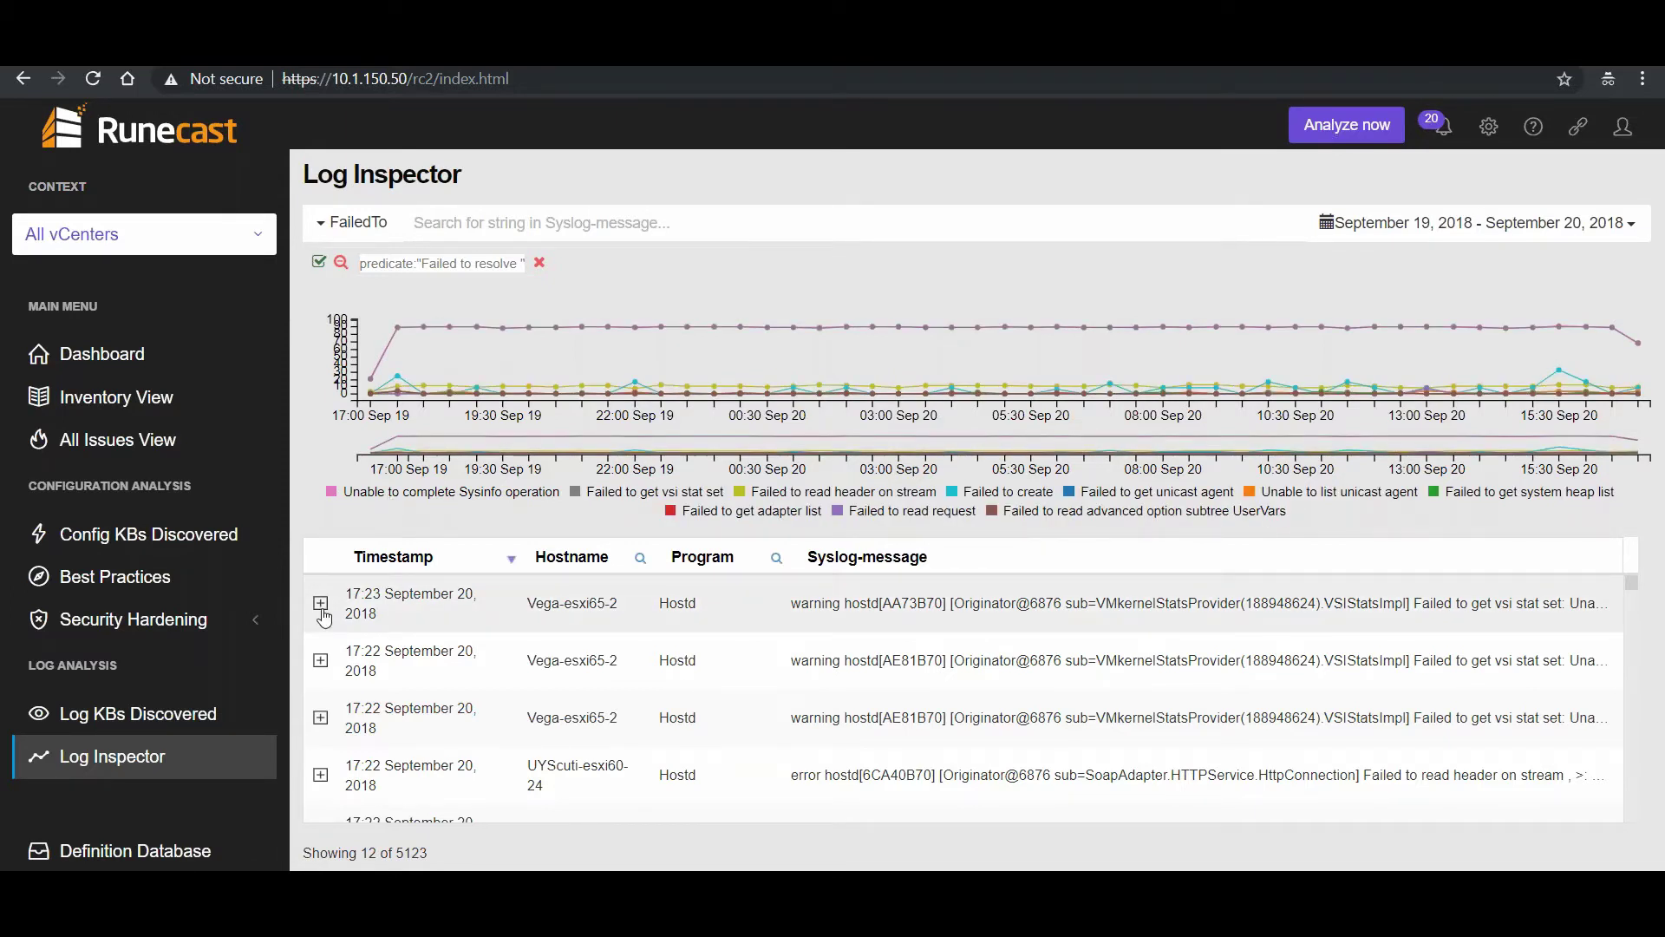
# Step: Examine the full details of the newest Vega-esxi65-2 log entry and remove the "Failed to resolve" exclusion
pyautogui.click(321, 604)
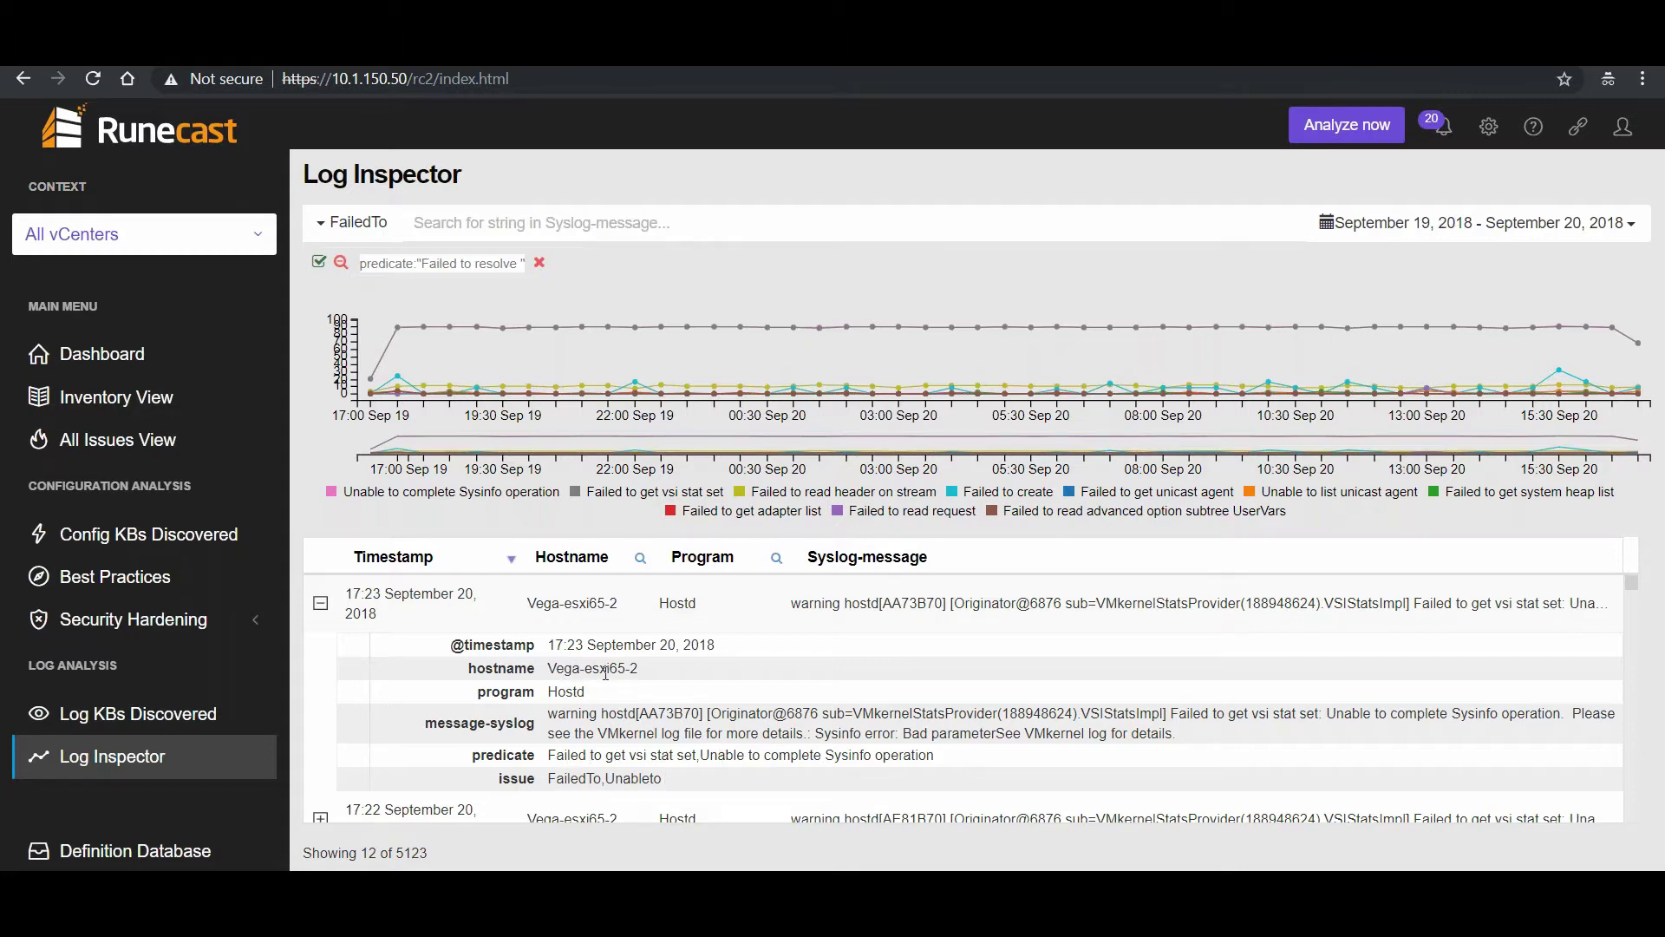
pyautogui.click(321, 603)
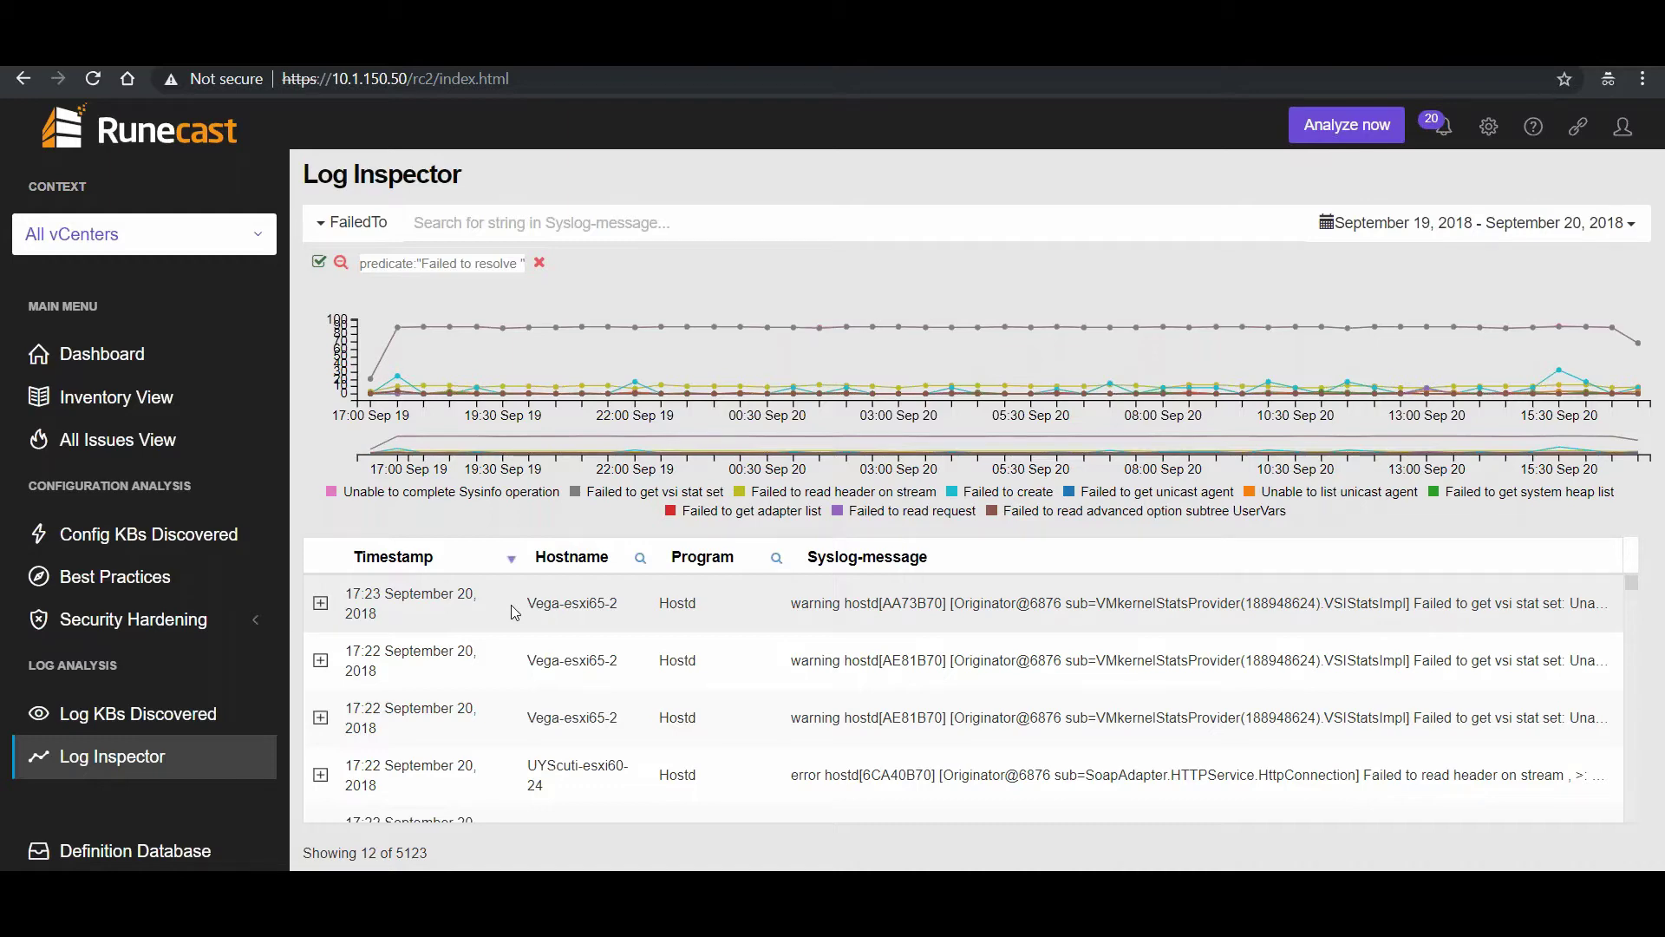
pyautogui.click(540, 264)
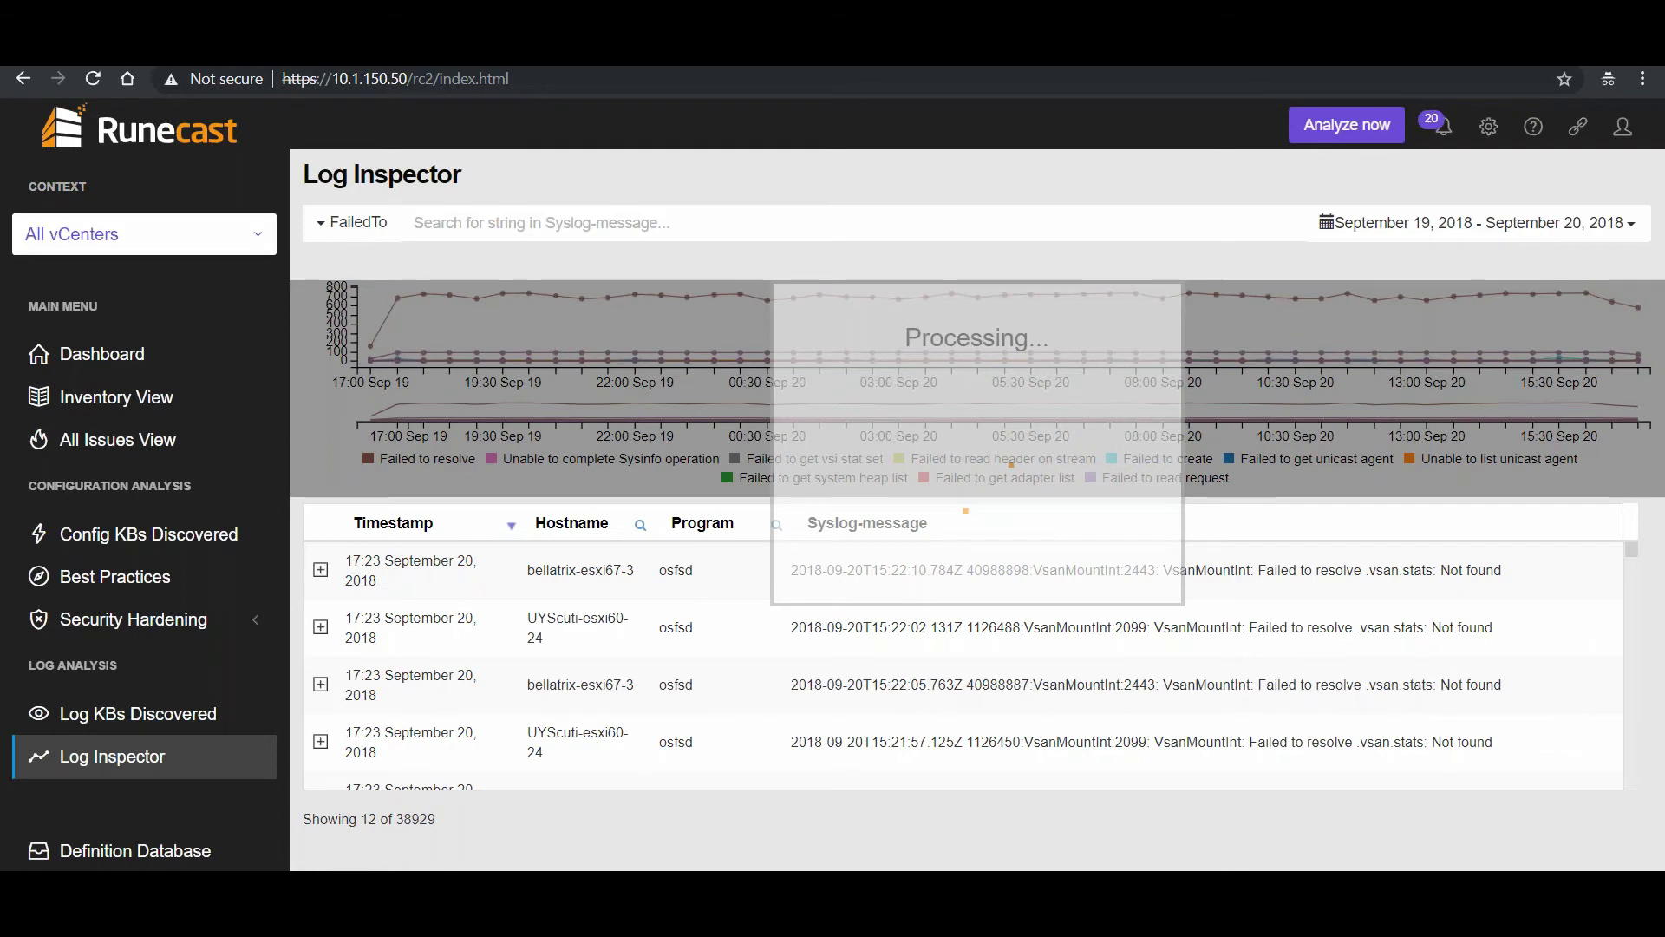
# Step: Enable the PCI DSS v3.2.1 profile in the Security Compliance settings and save the change
pyautogui.click(109, 356)
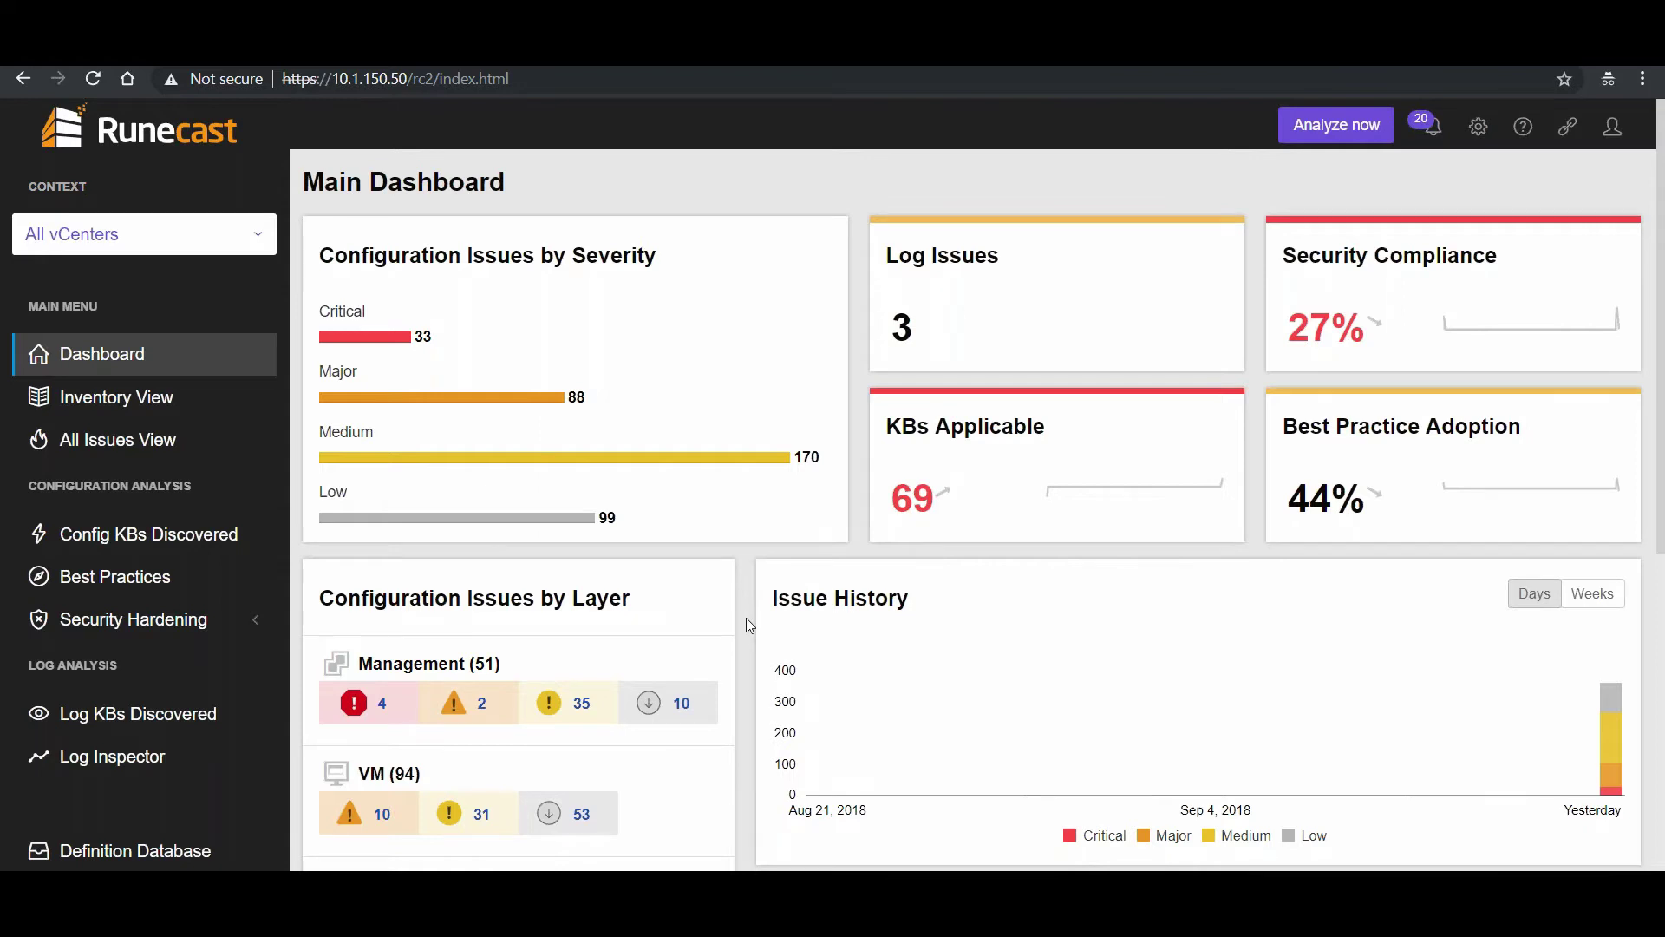
pyautogui.click(1478, 128)
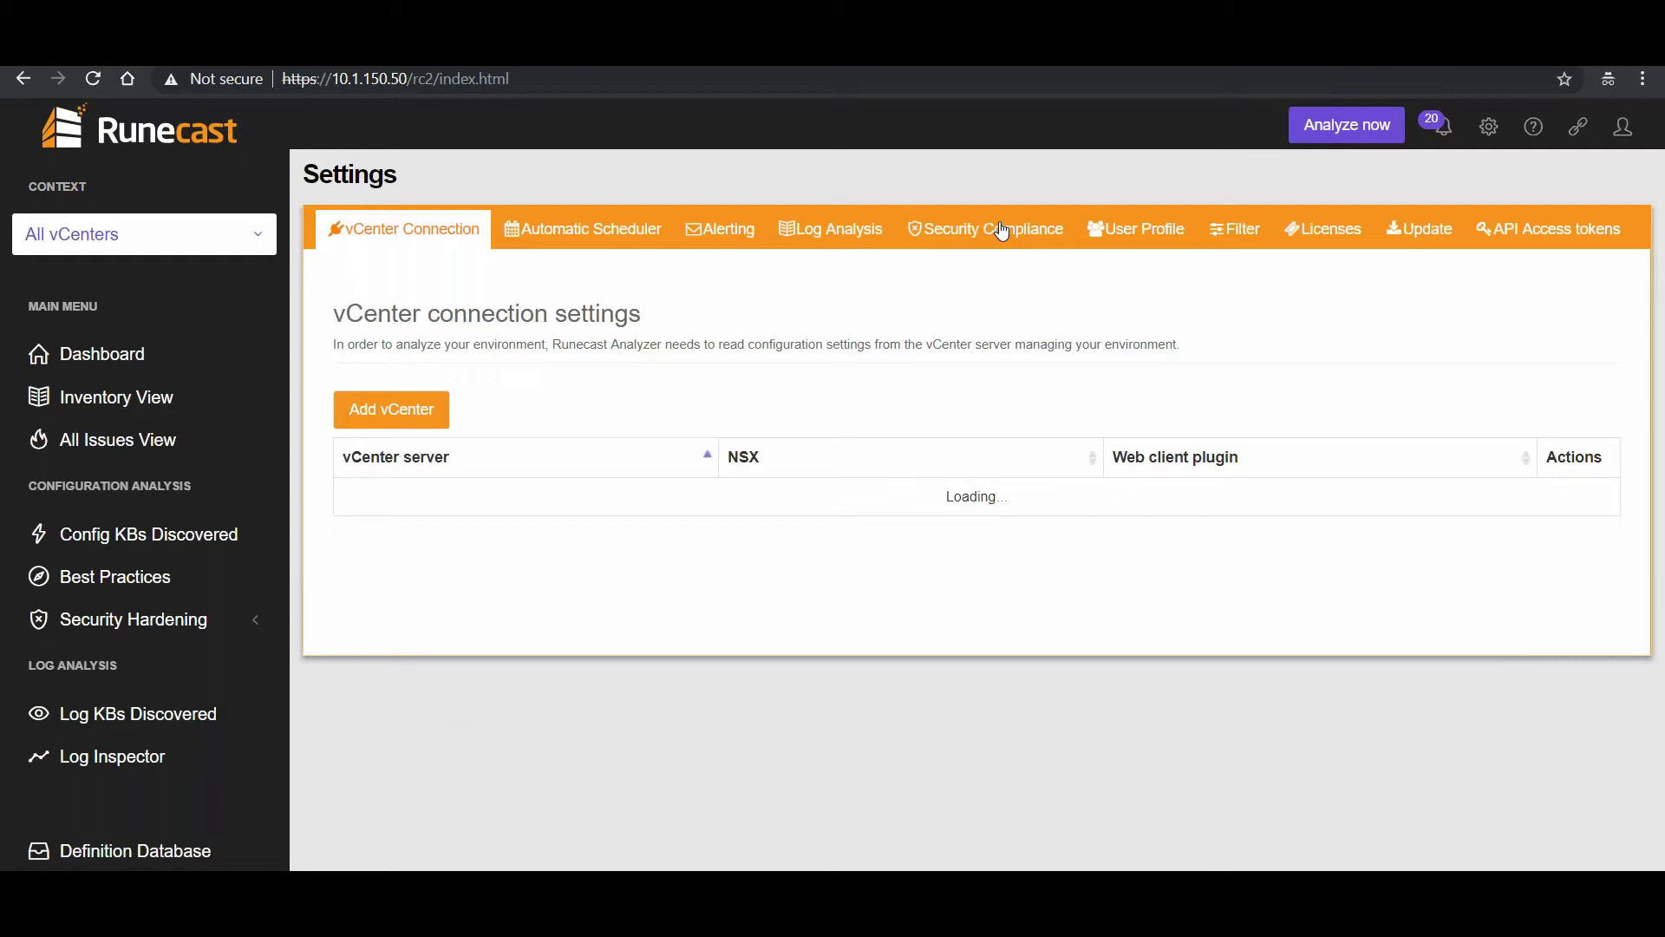
pyautogui.click(1001, 231)
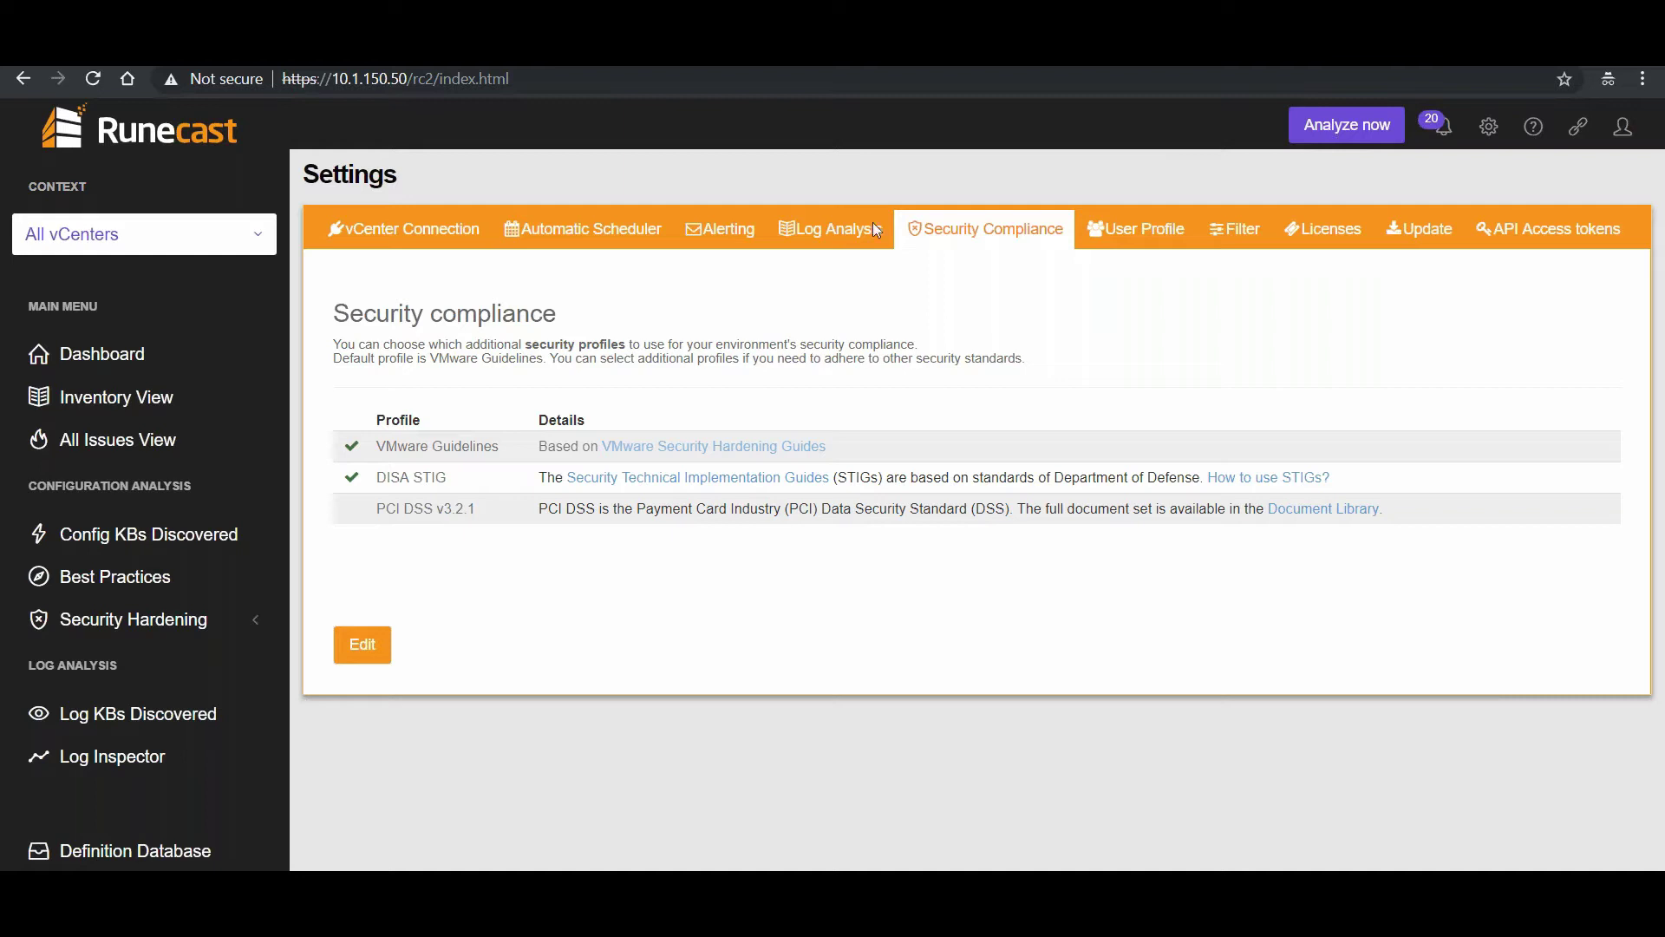
pyautogui.click(371, 653)
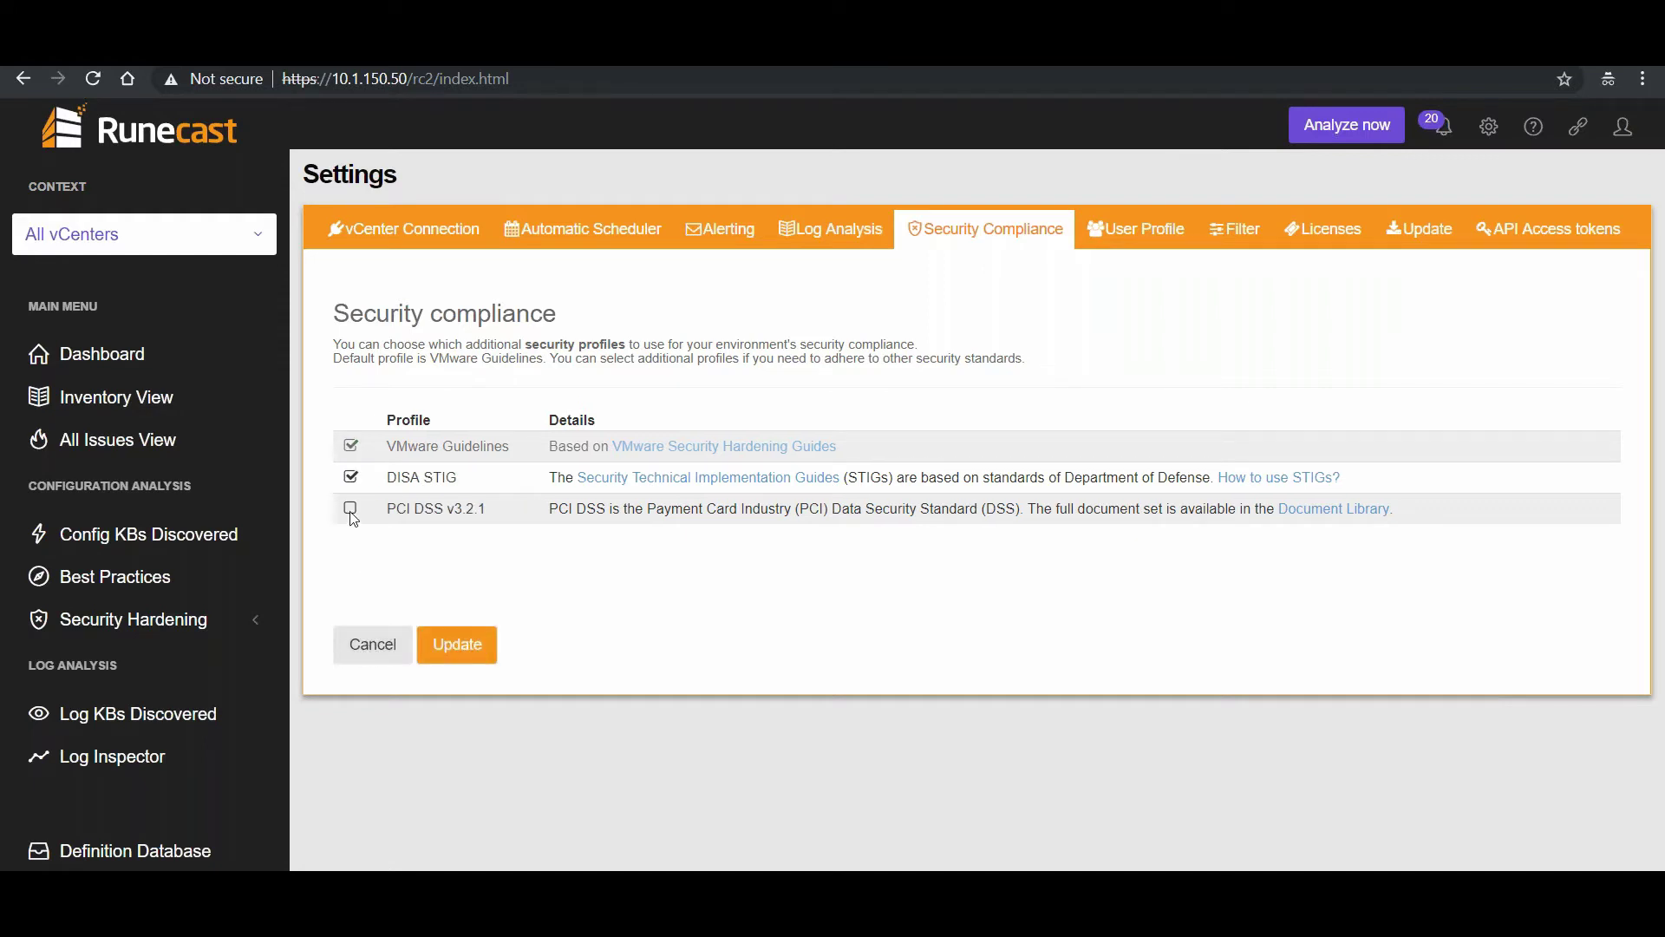
pyautogui.click(460, 646)
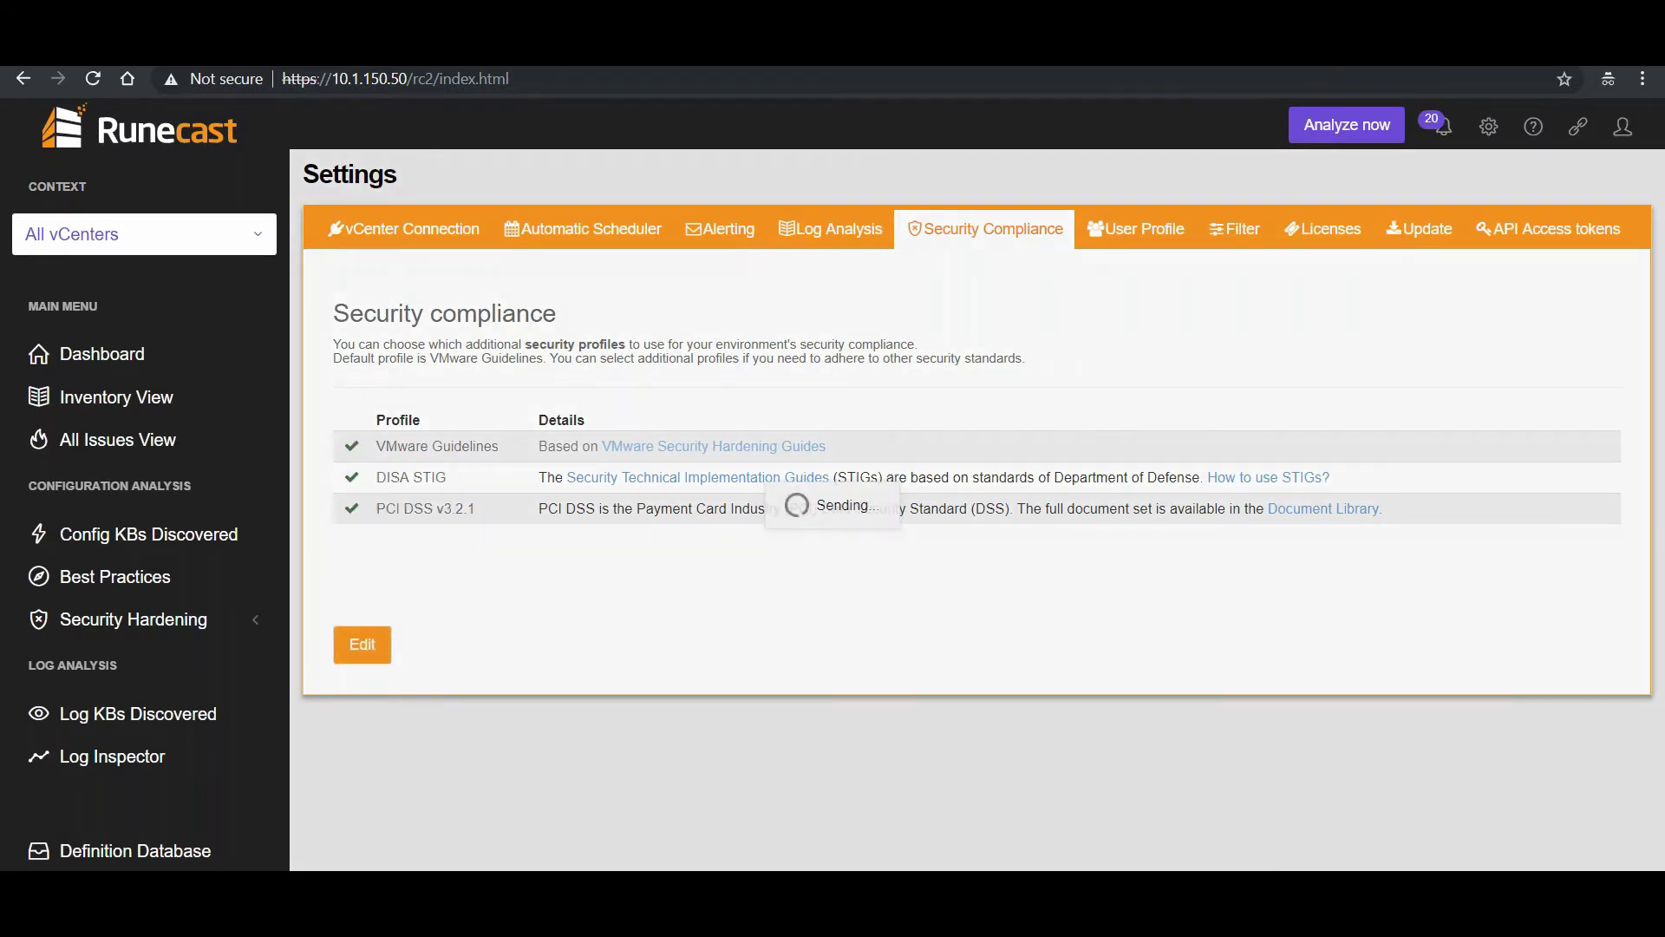
# Step: Run a new analysis on vCenter 10.1.141.100 only, leaving out Bellatrix-vC67.solar.system and Vega-vC65.solar.system
pyautogui.click(1342, 142)
pyautogui.click(593, 274)
pyautogui.click(593, 302)
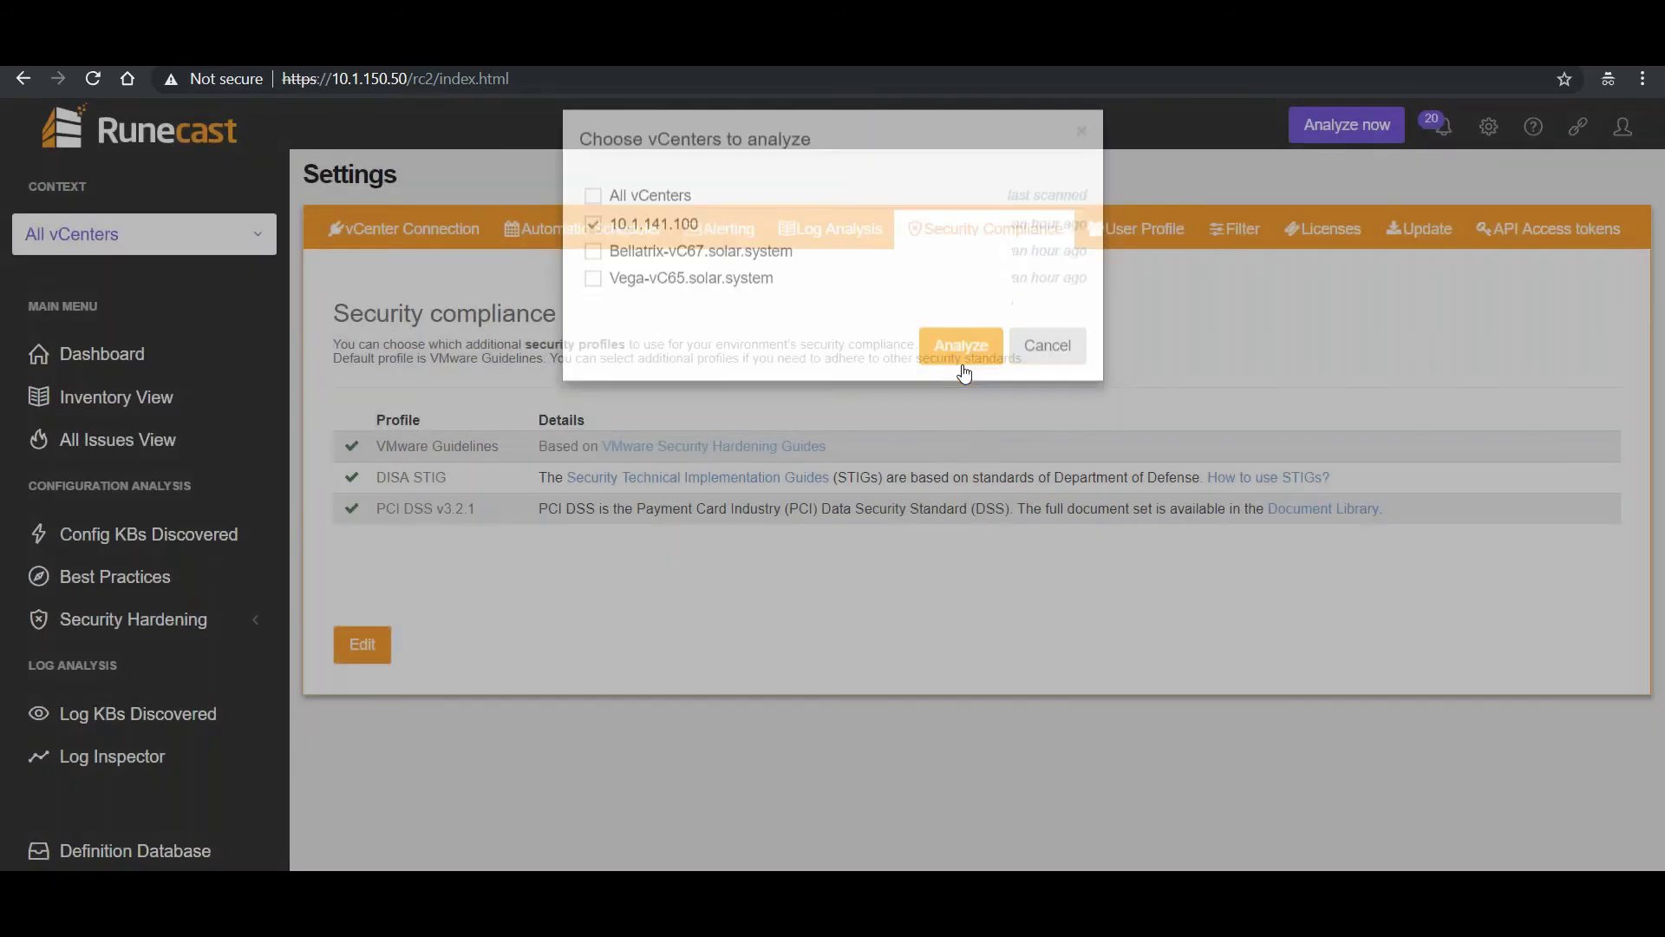
pyautogui.click(961, 370)
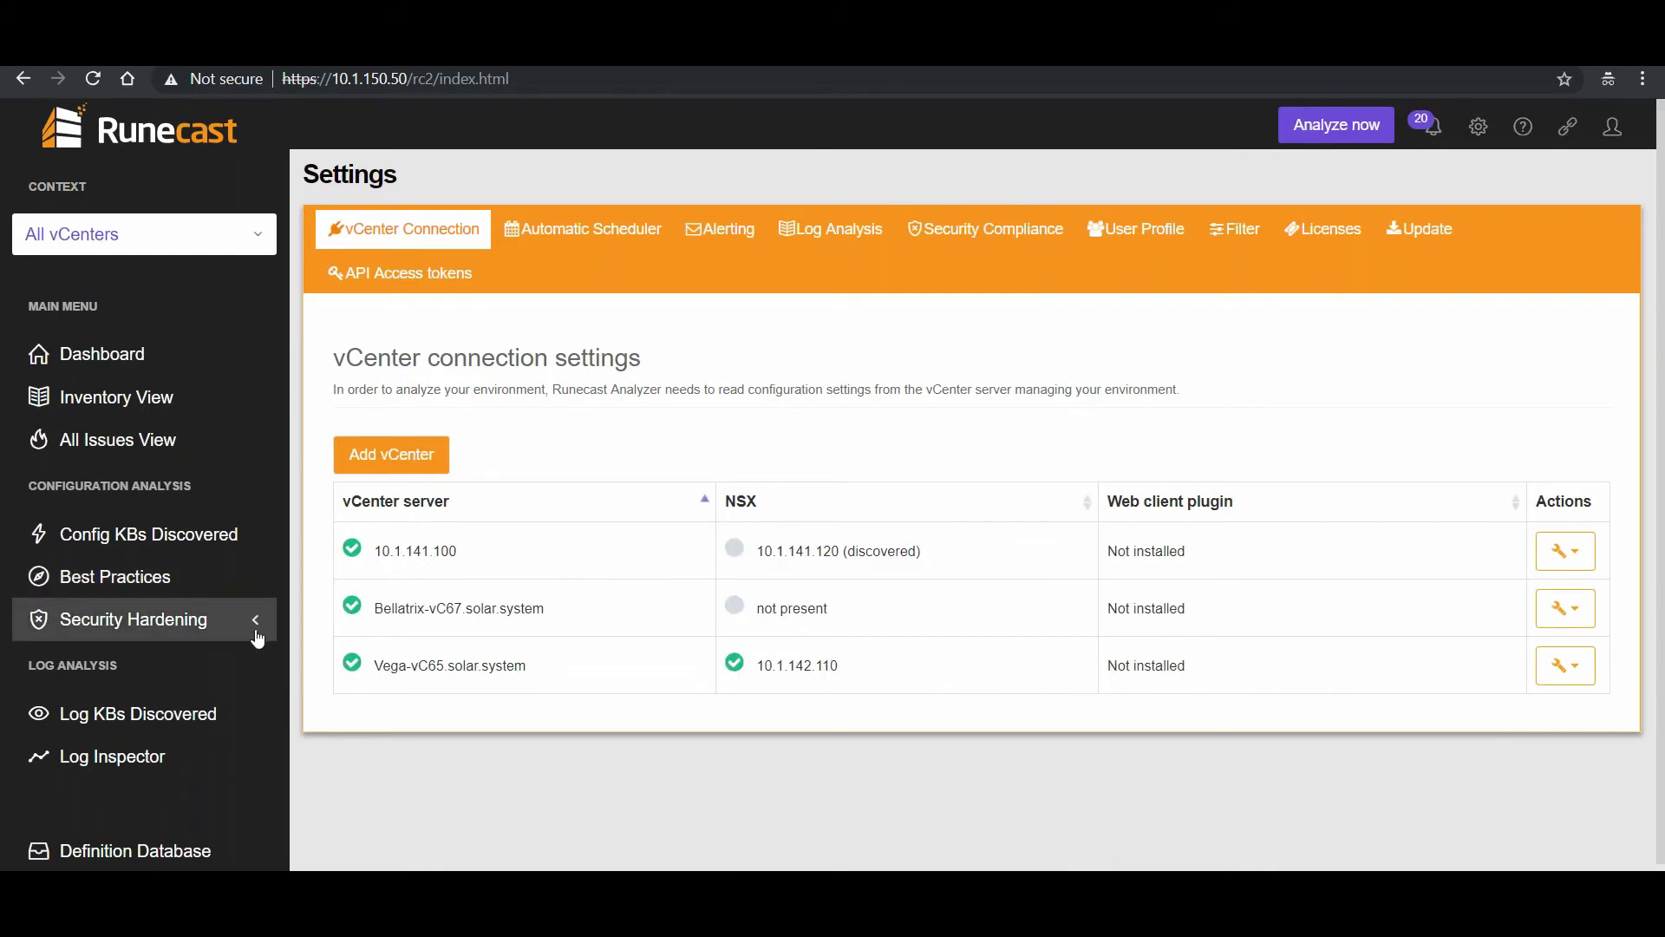
# Step: Open the PCI DSS security hardening results and look through the milestone, applies to, products and results filter options
pyautogui.click(257, 636)
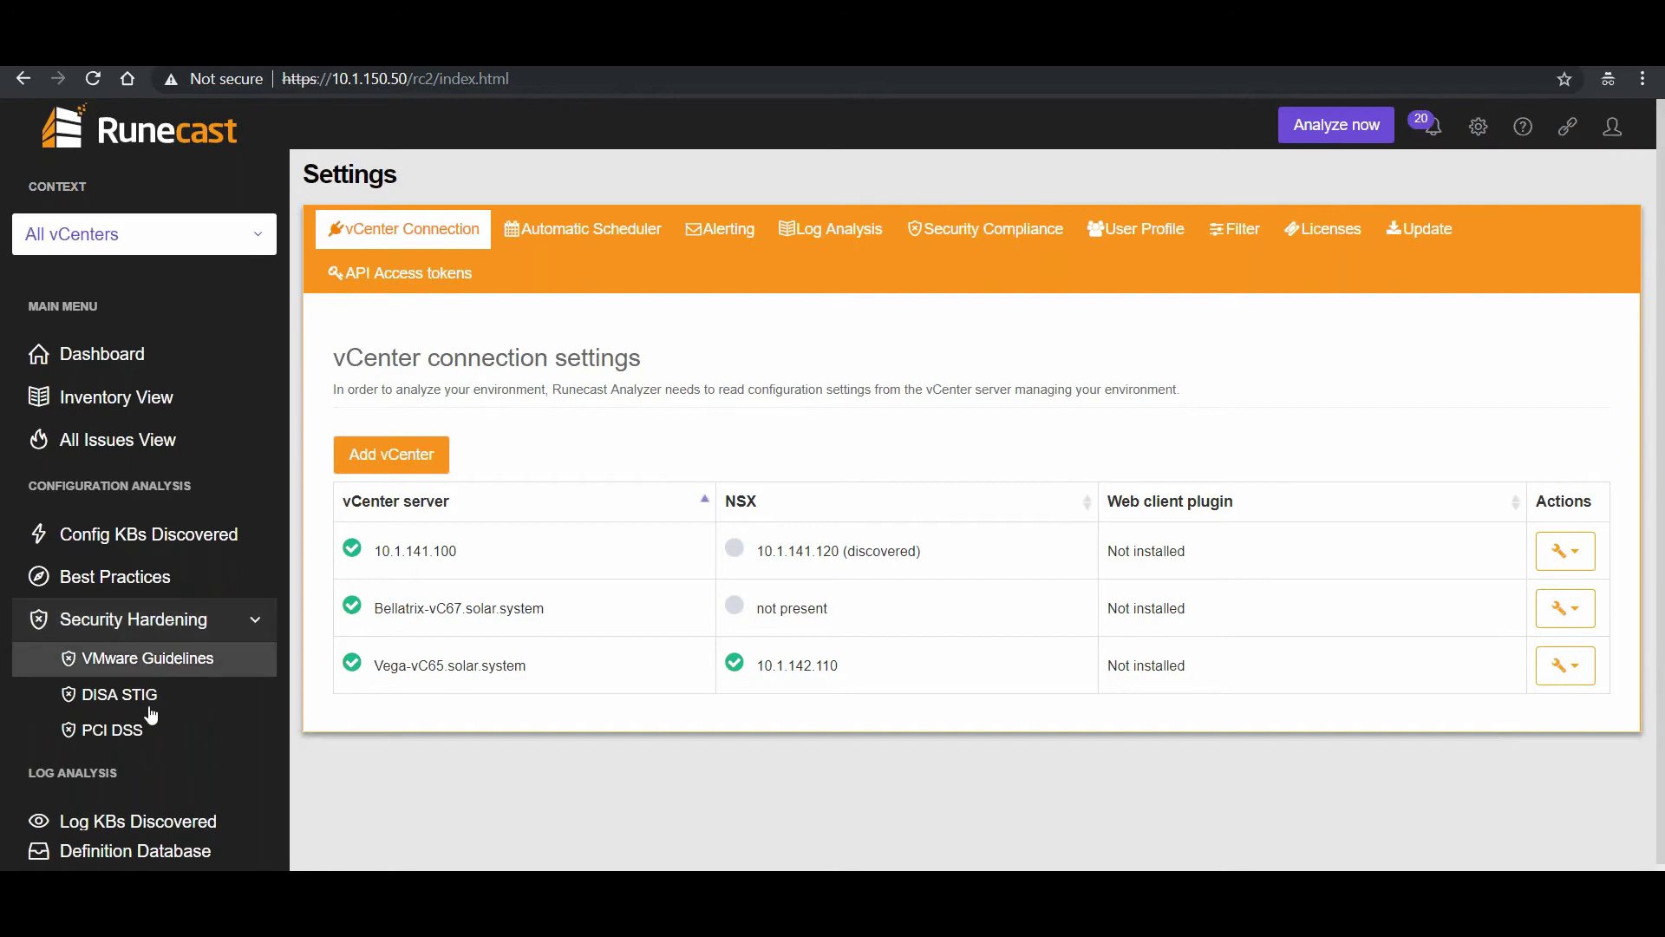
pyautogui.click(121, 731)
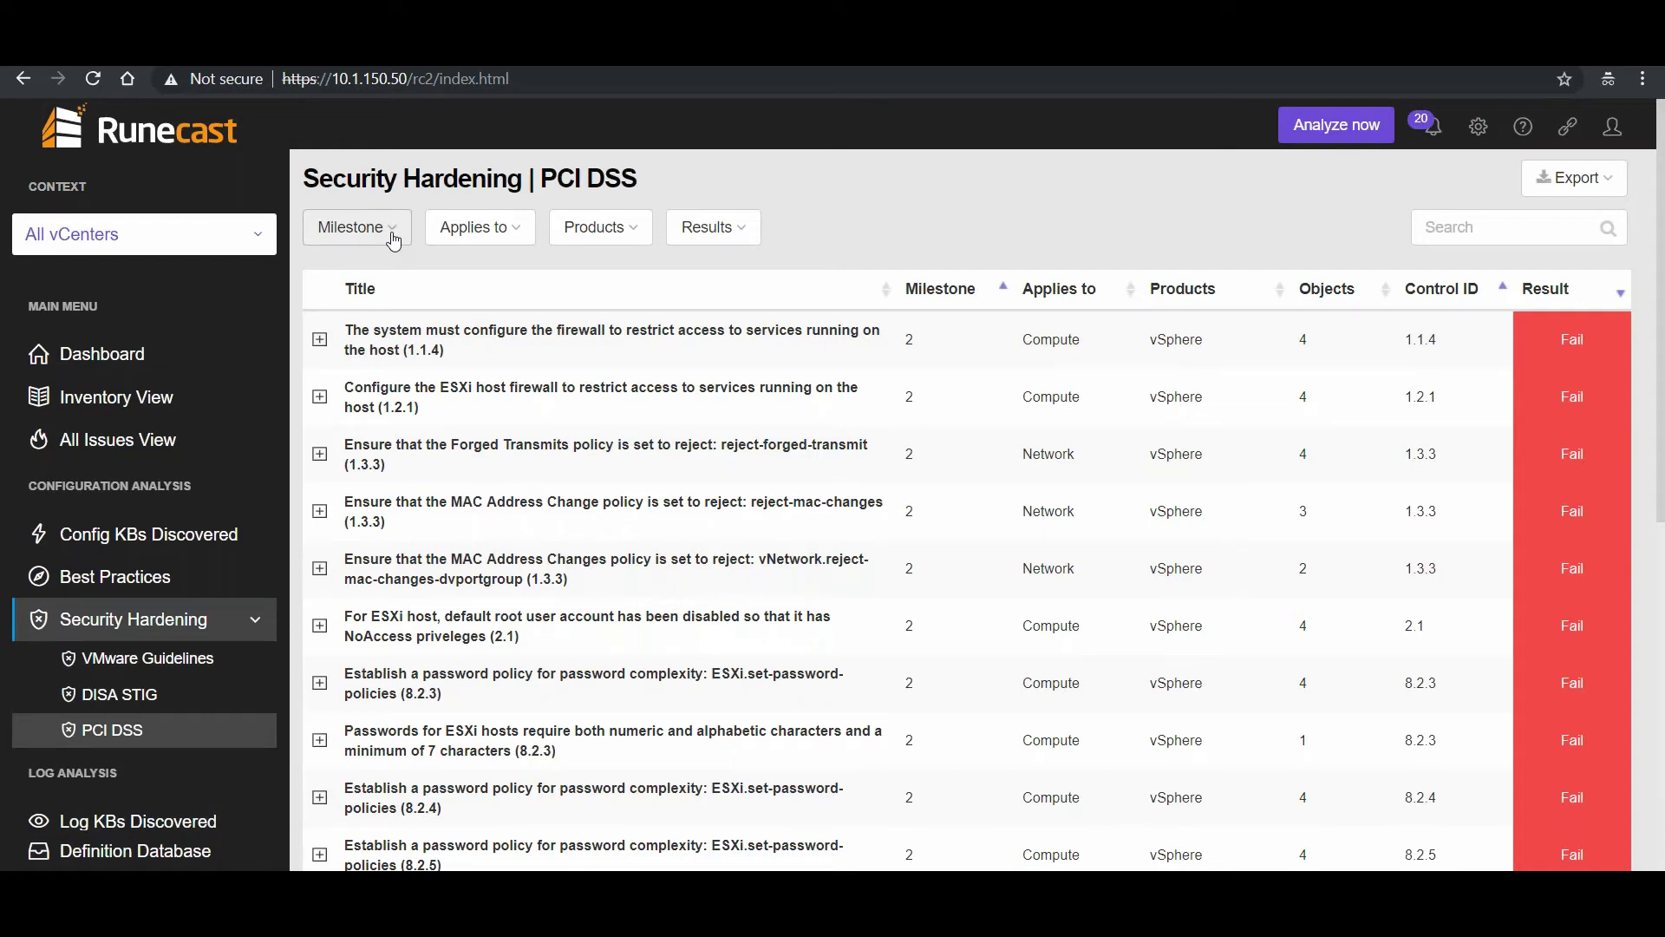
pyautogui.click(392, 240)
pyautogui.click(521, 231)
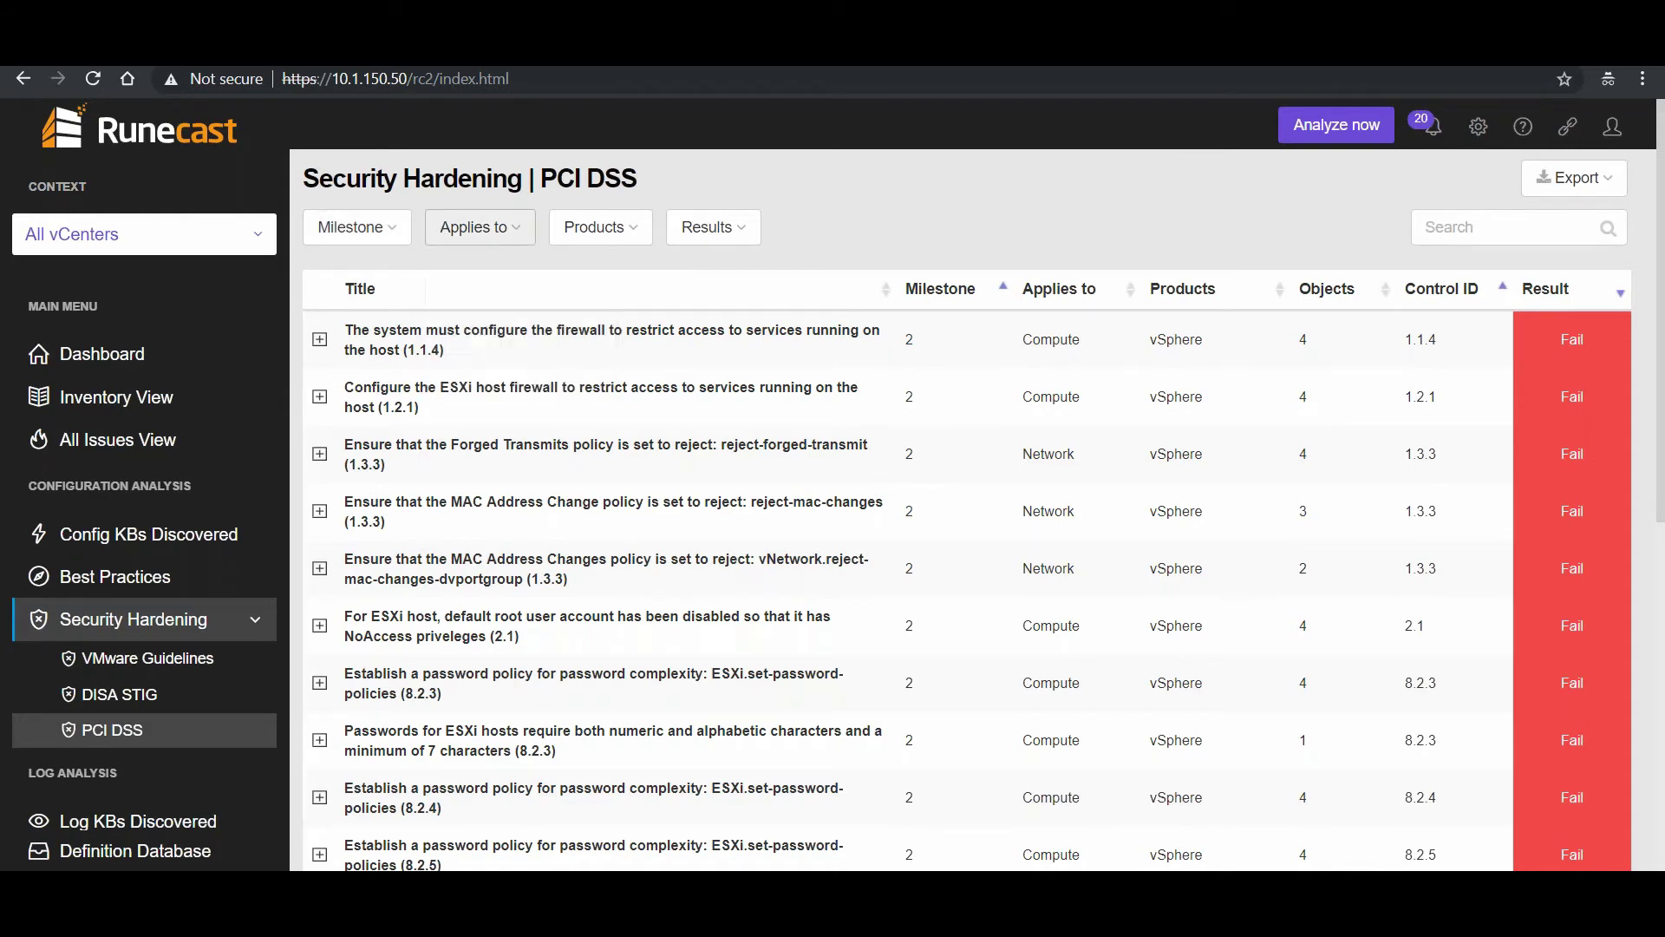
pyautogui.click(632, 230)
pyautogui.click(713, 227)
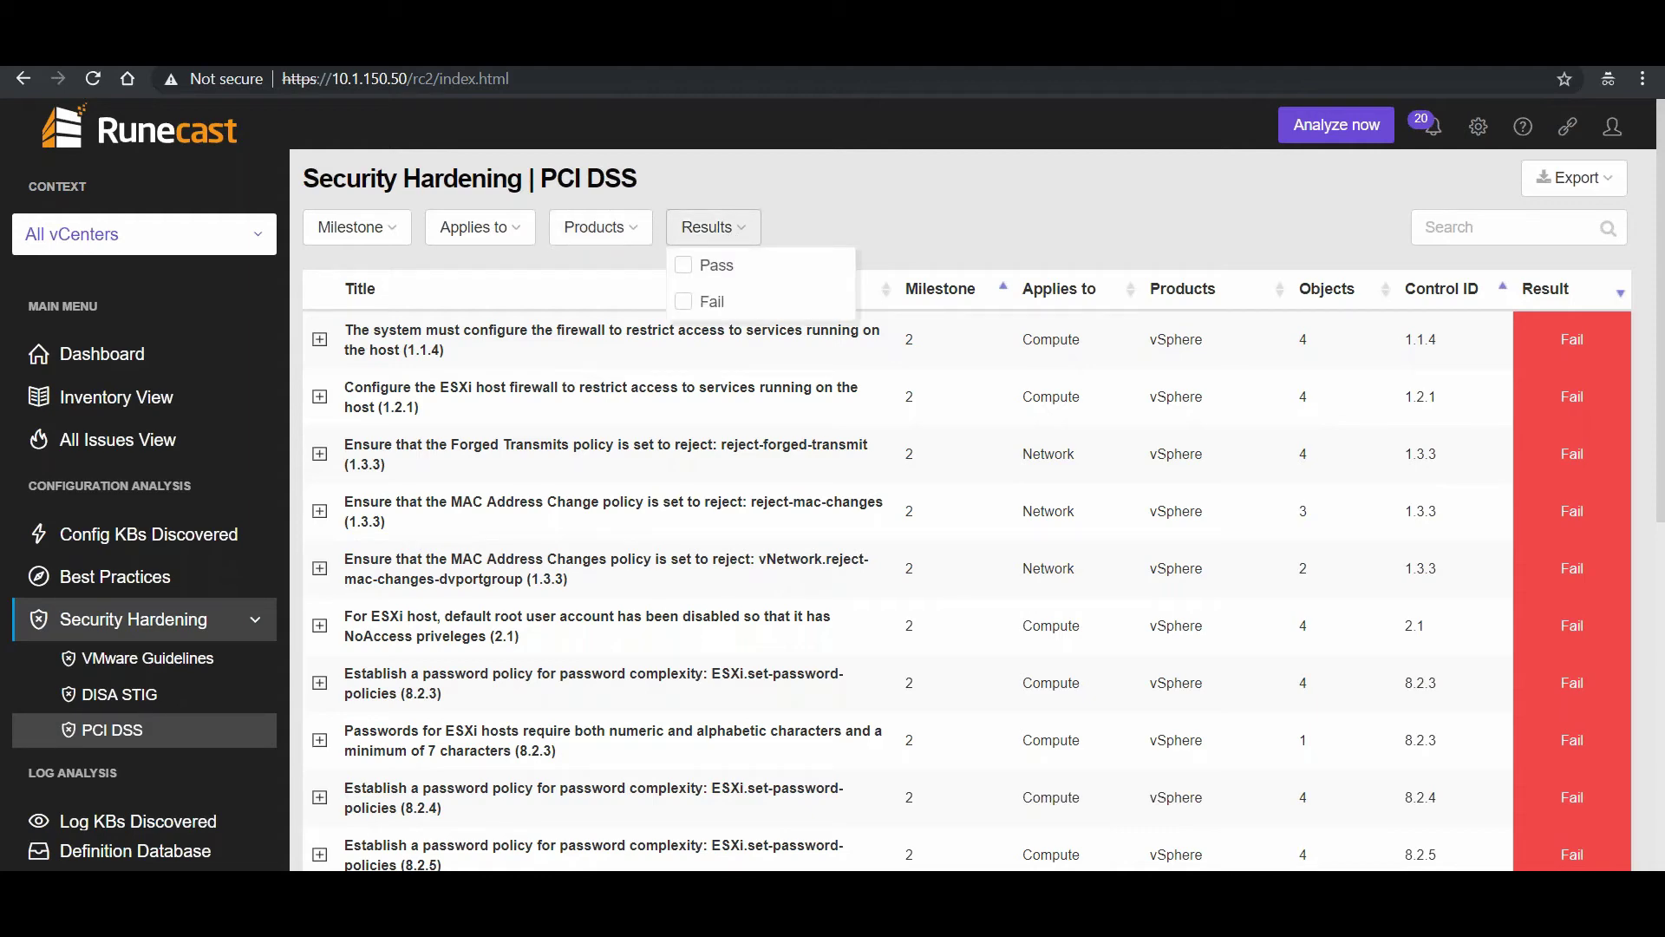
pyautogui.click(713, 227)
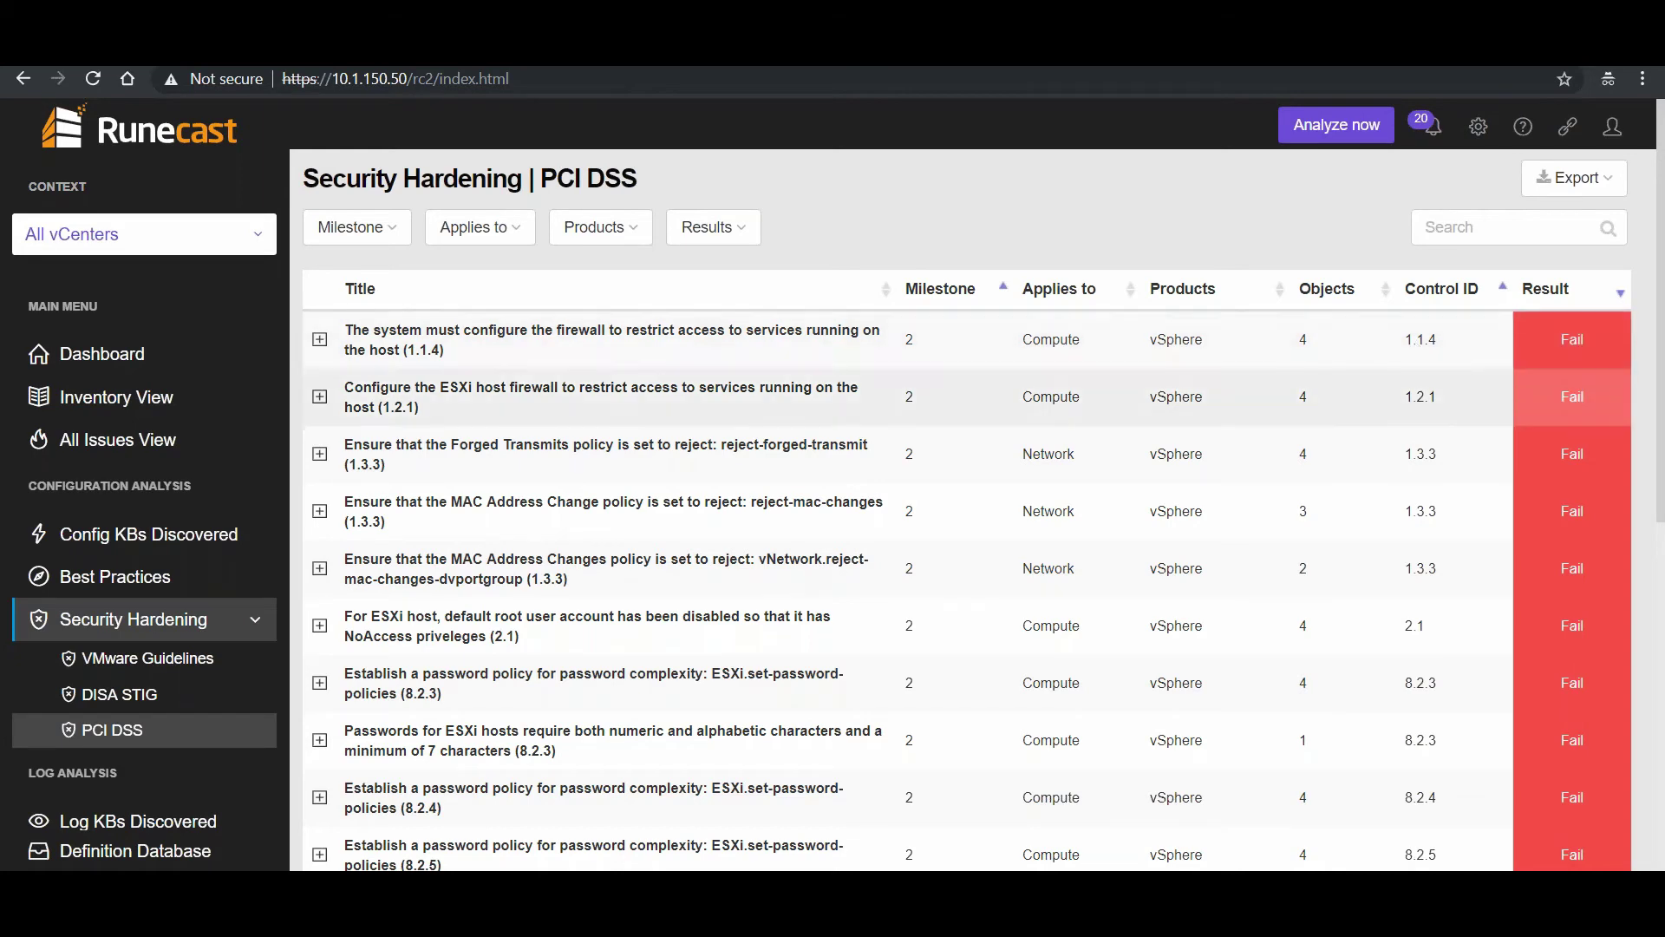
# Step: Expand the host firewall requirement 1.1.4, review its findings for the affected hosts, and return to its details
pyautogui.click(322, 344)
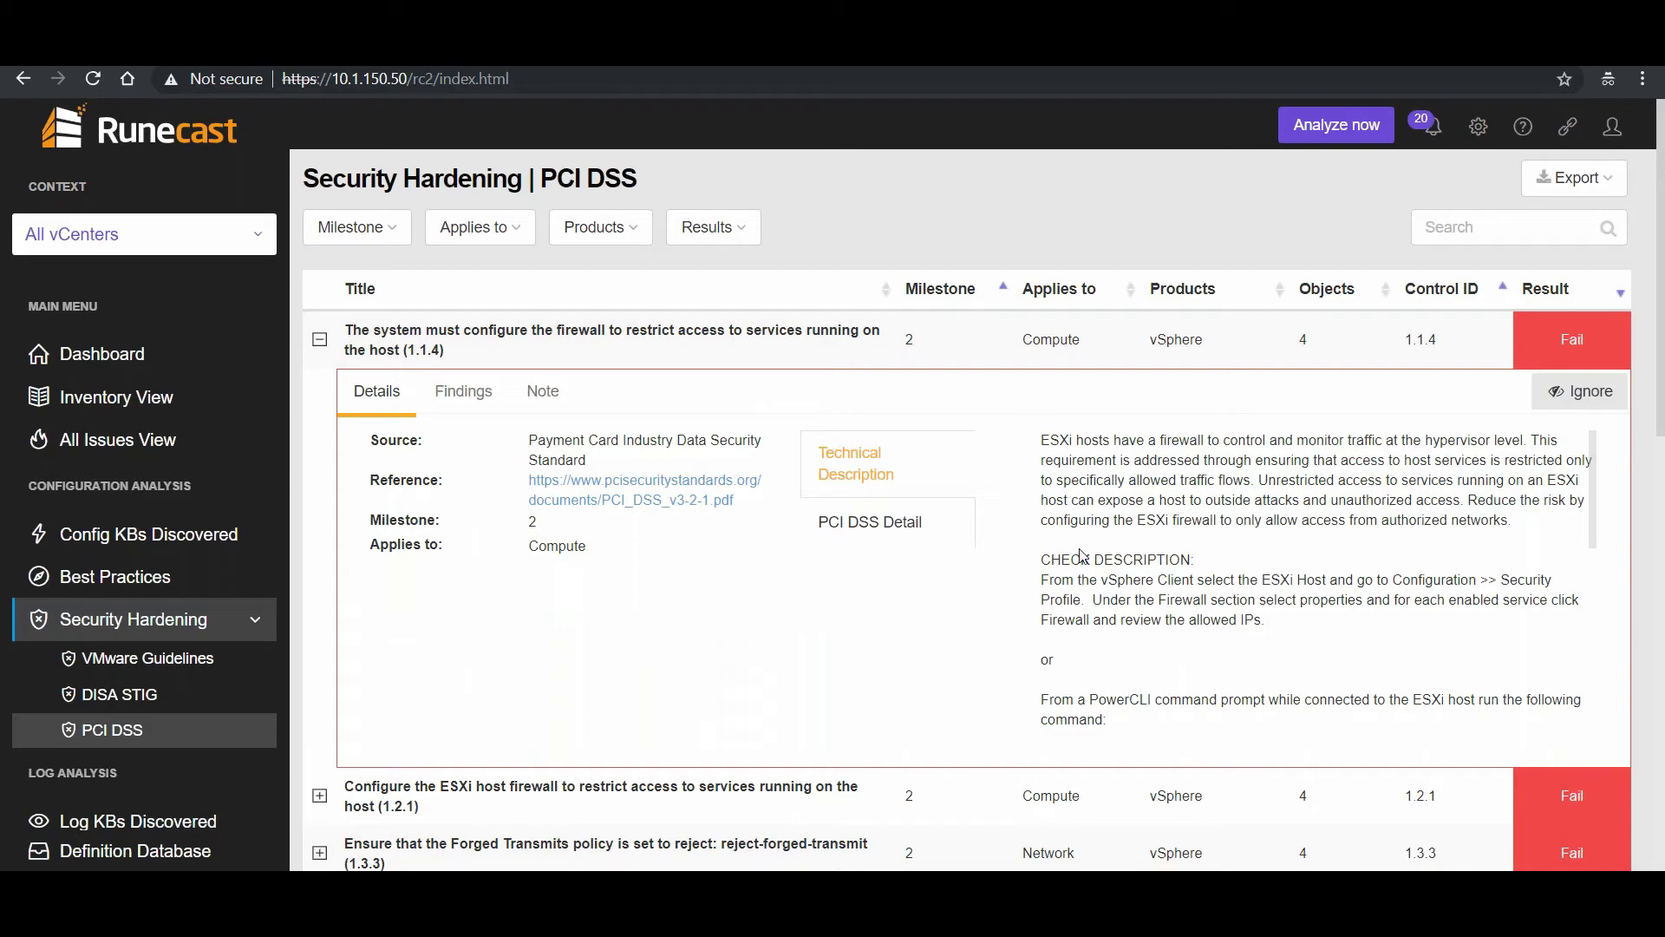
pyautogui.click(469, 393)
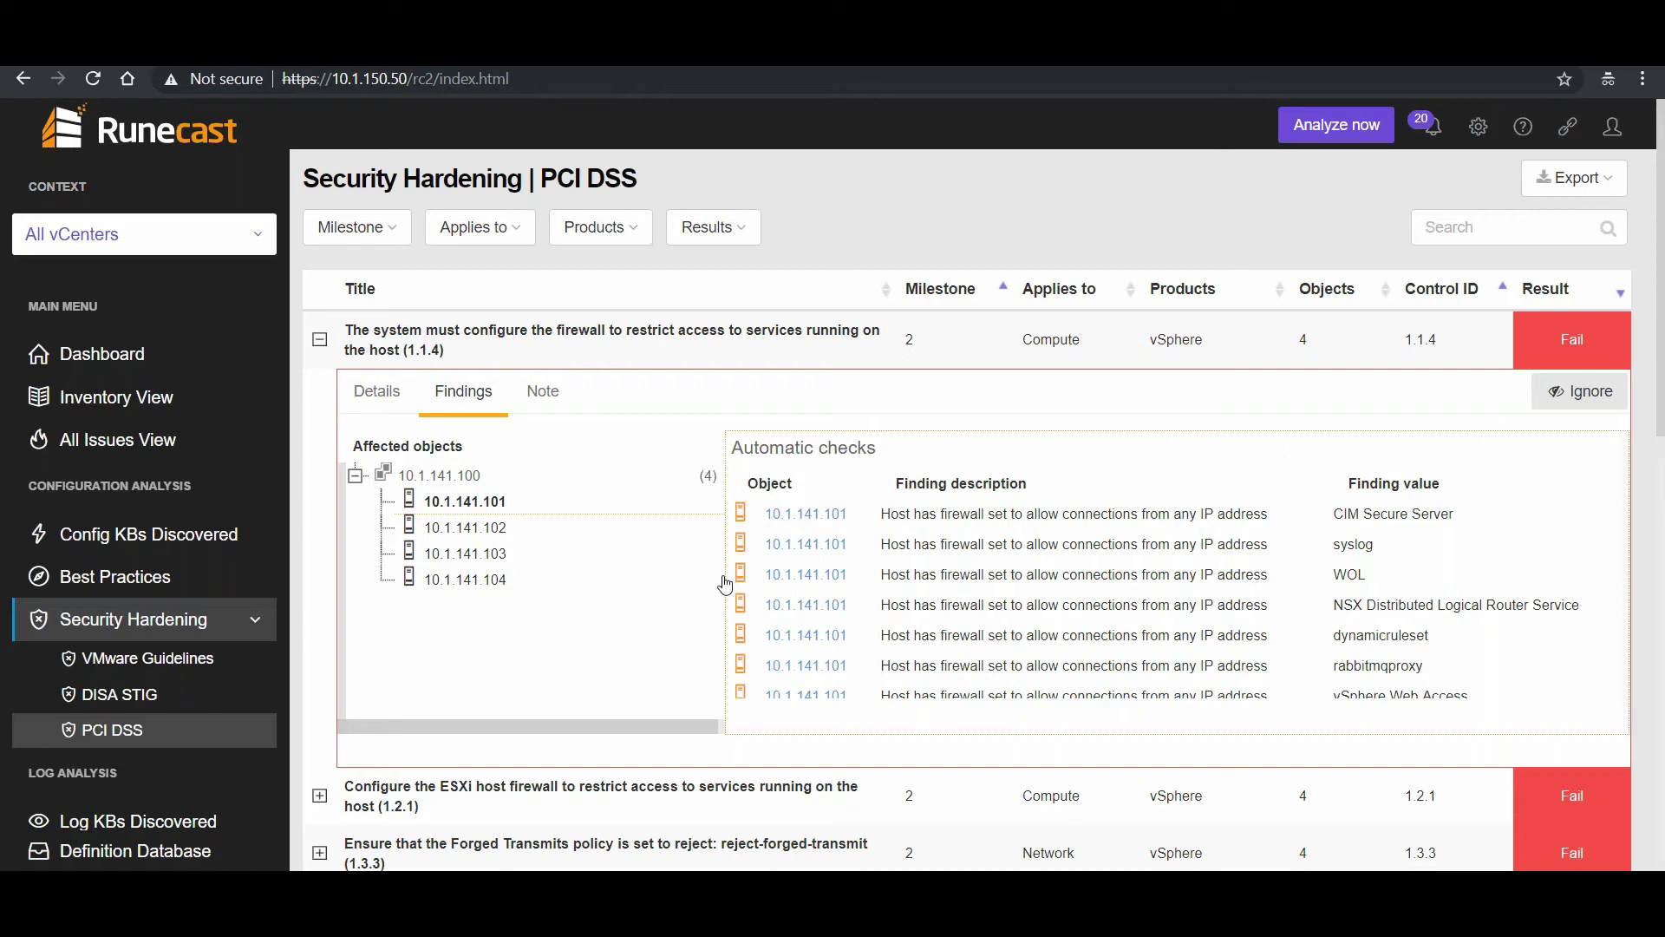
pyautogui.click(393, 404)
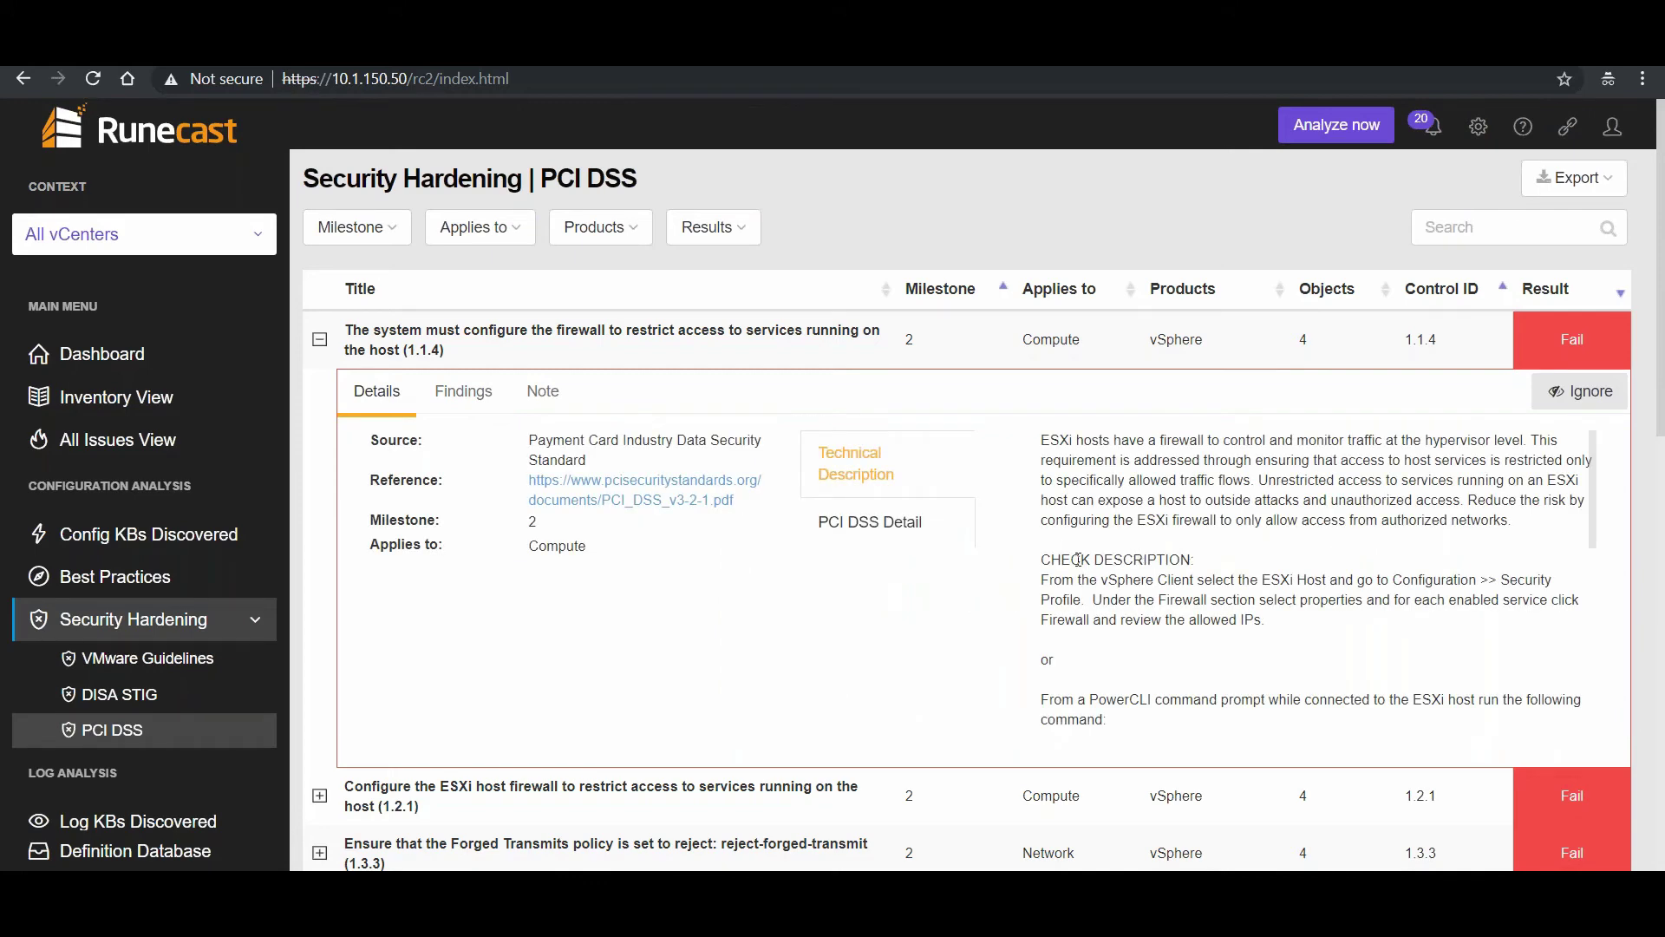
# Step: Read the check description of requirement 1.1.4 and highlight its Get-VMHost PowerCLI command
pyautogui.scroll(-3, 1160, 605)
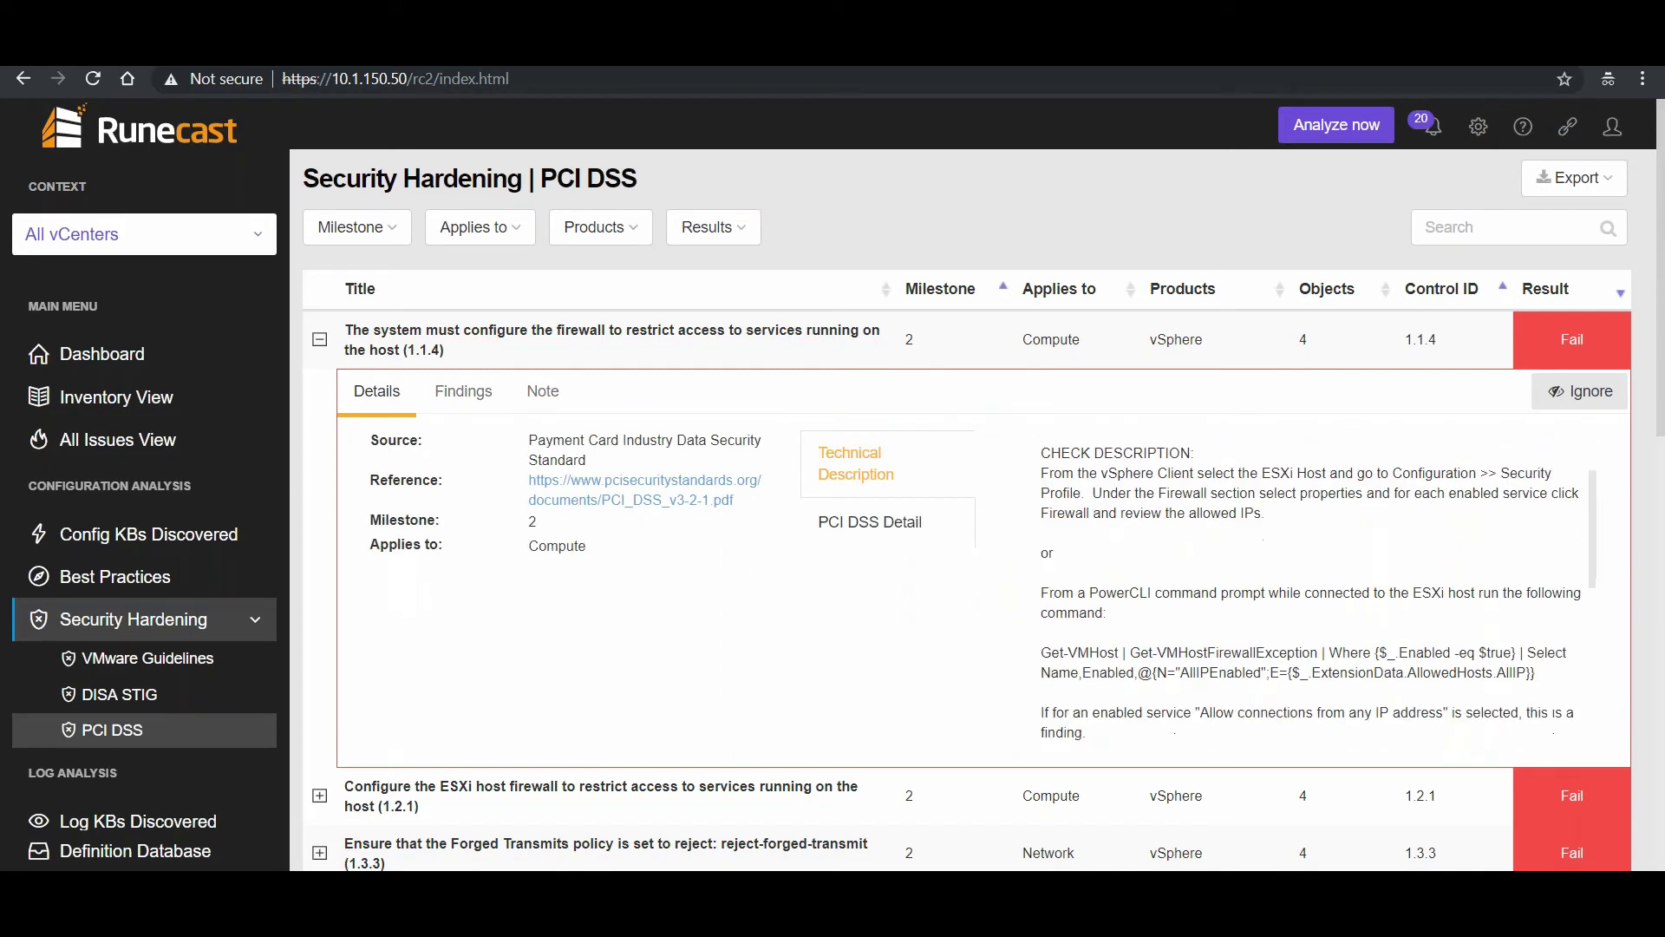
pyautogui.scroll(-2, 1051, 656)
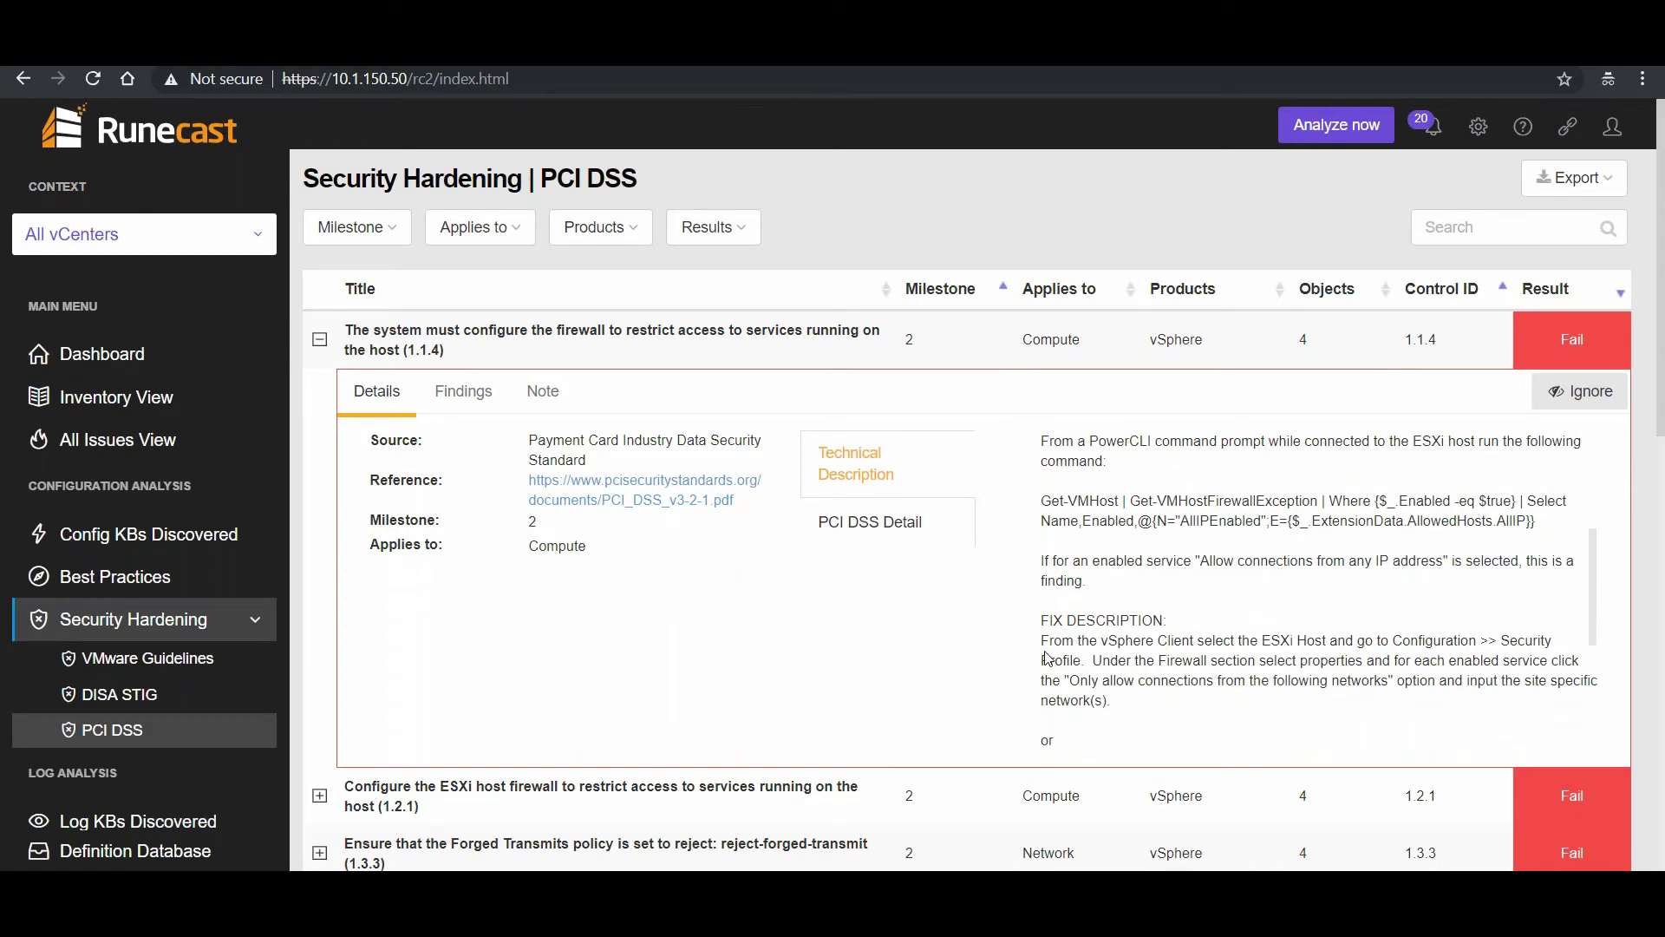
pyautogui.scroll(-3, 1075, 657)
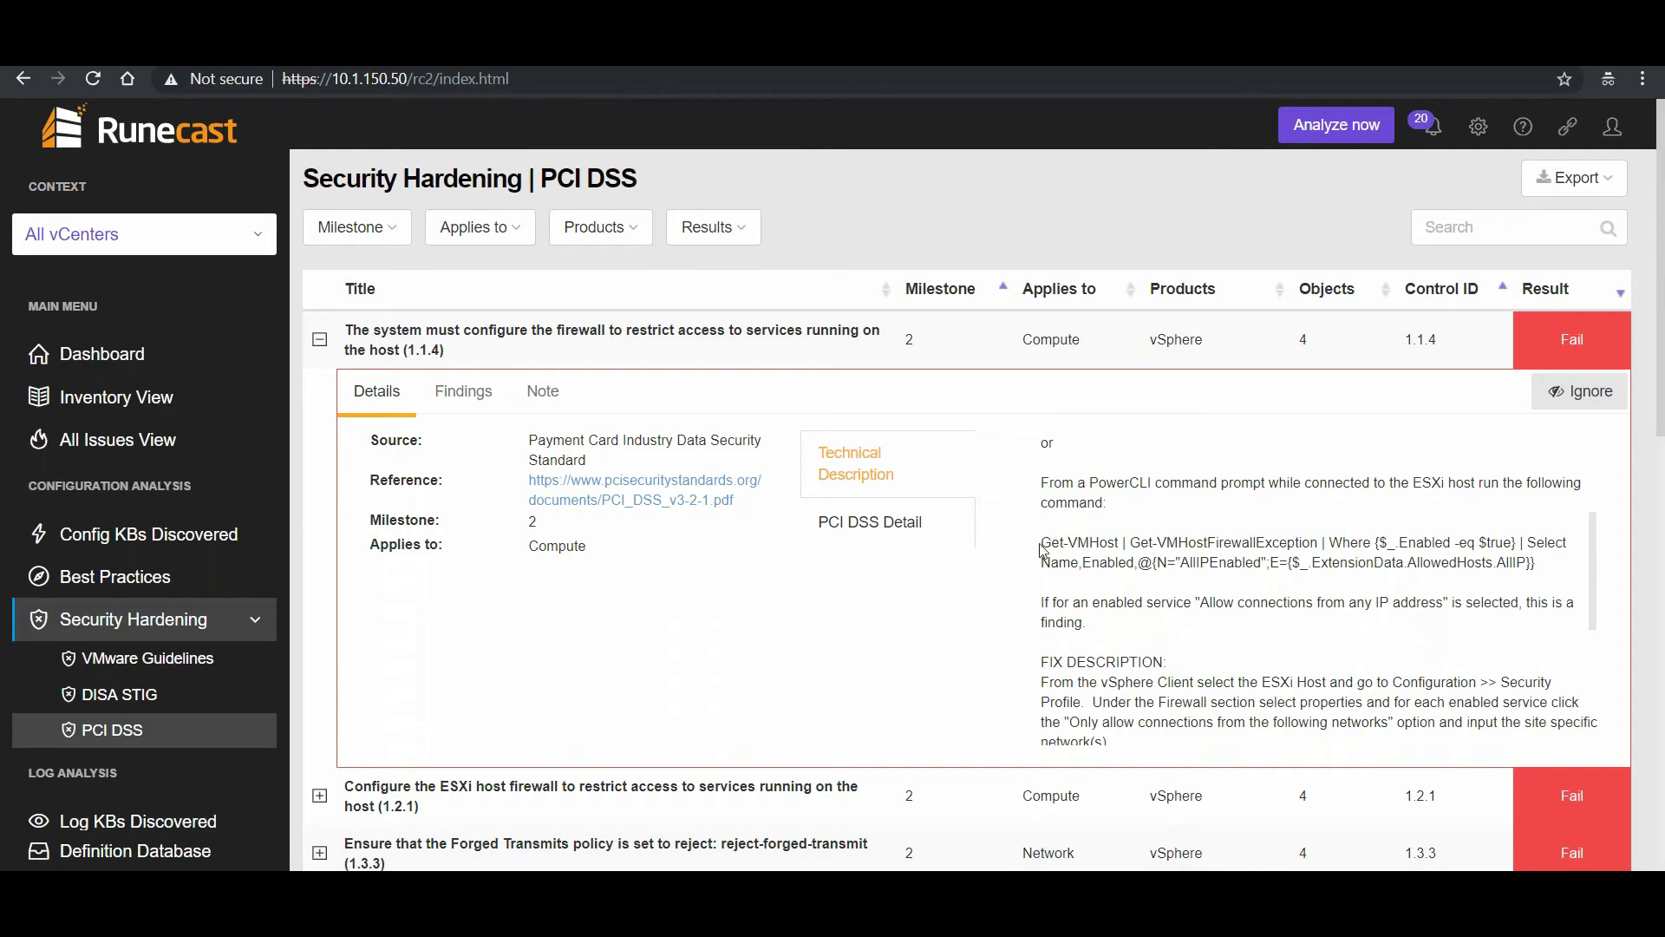
pyautogui.moveTo(1042, 542); pyautogui.dragTo(1510, 586)
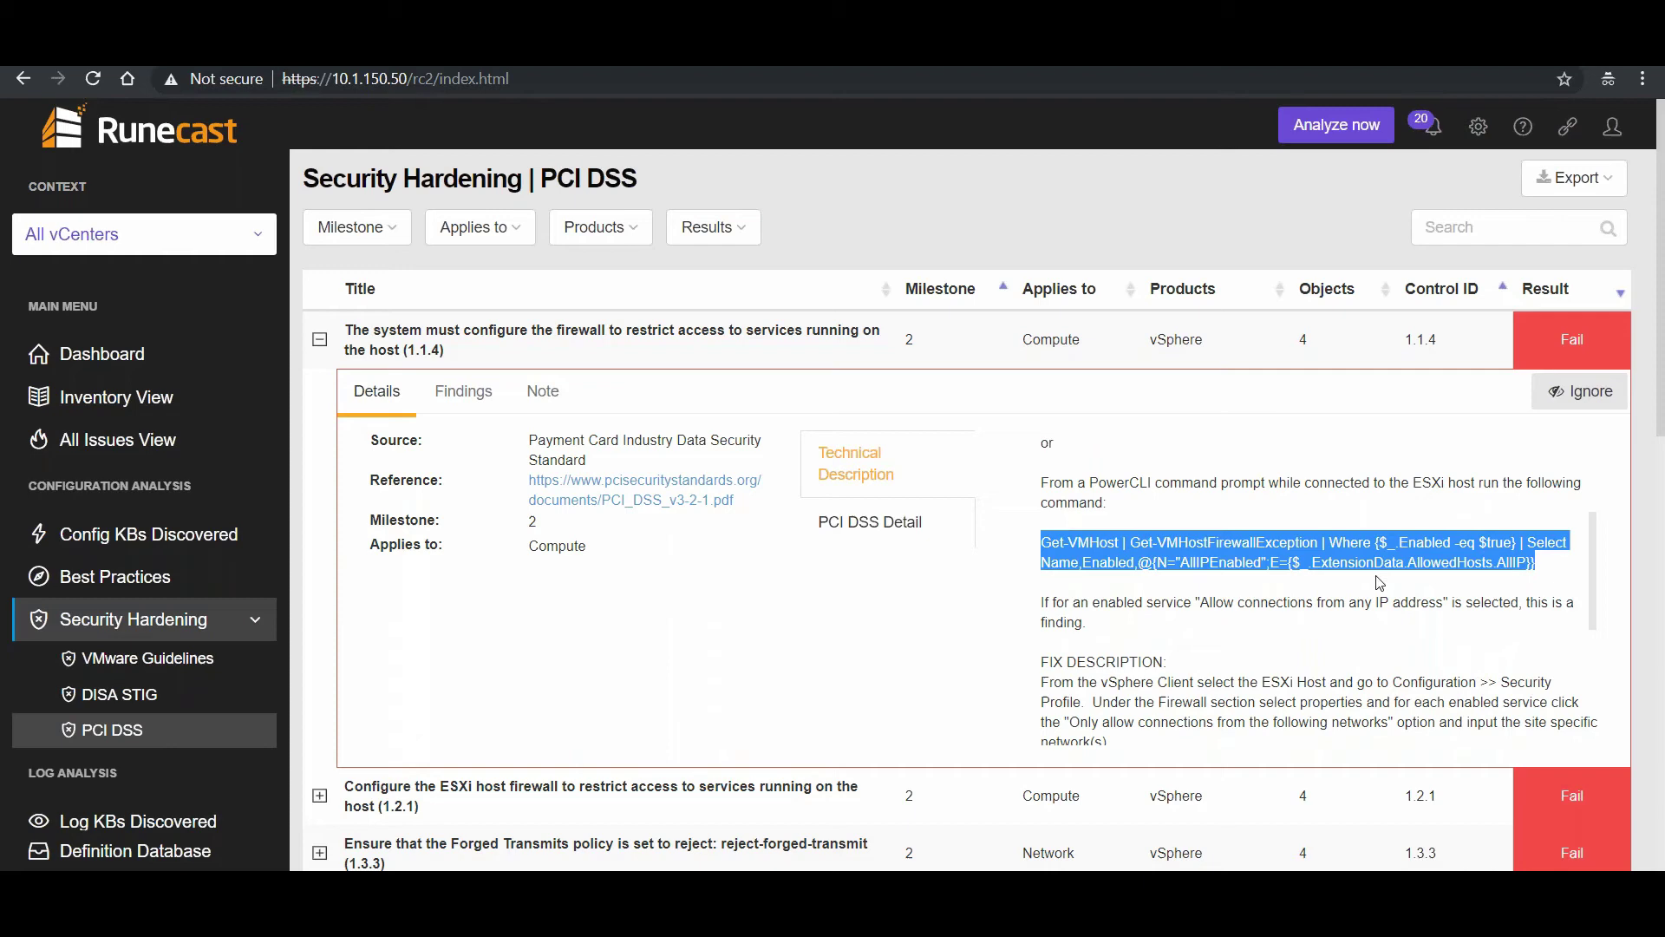
pyautogui.click(1322, 590)
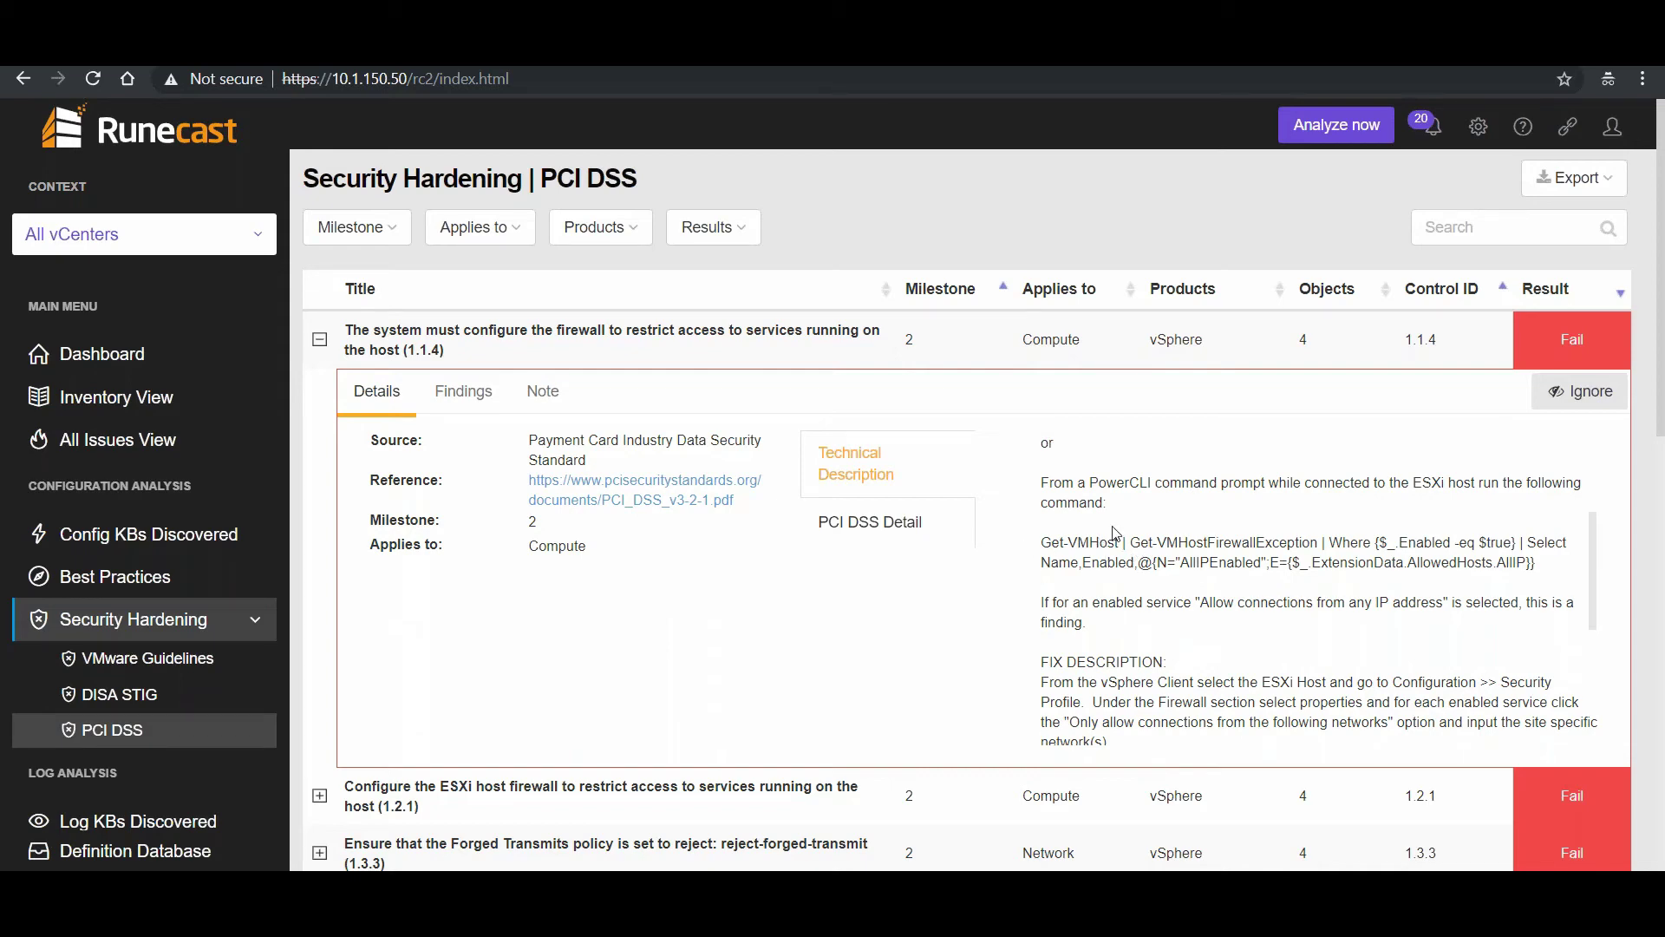
# Step: Read the fix description of requirement 1.1.4 with its PowerCLI remediation commands, and collapse the entry
pyautogui.scroll(-3, 1147, 562)
pyautogui.scroll(-1, 1319, 588)
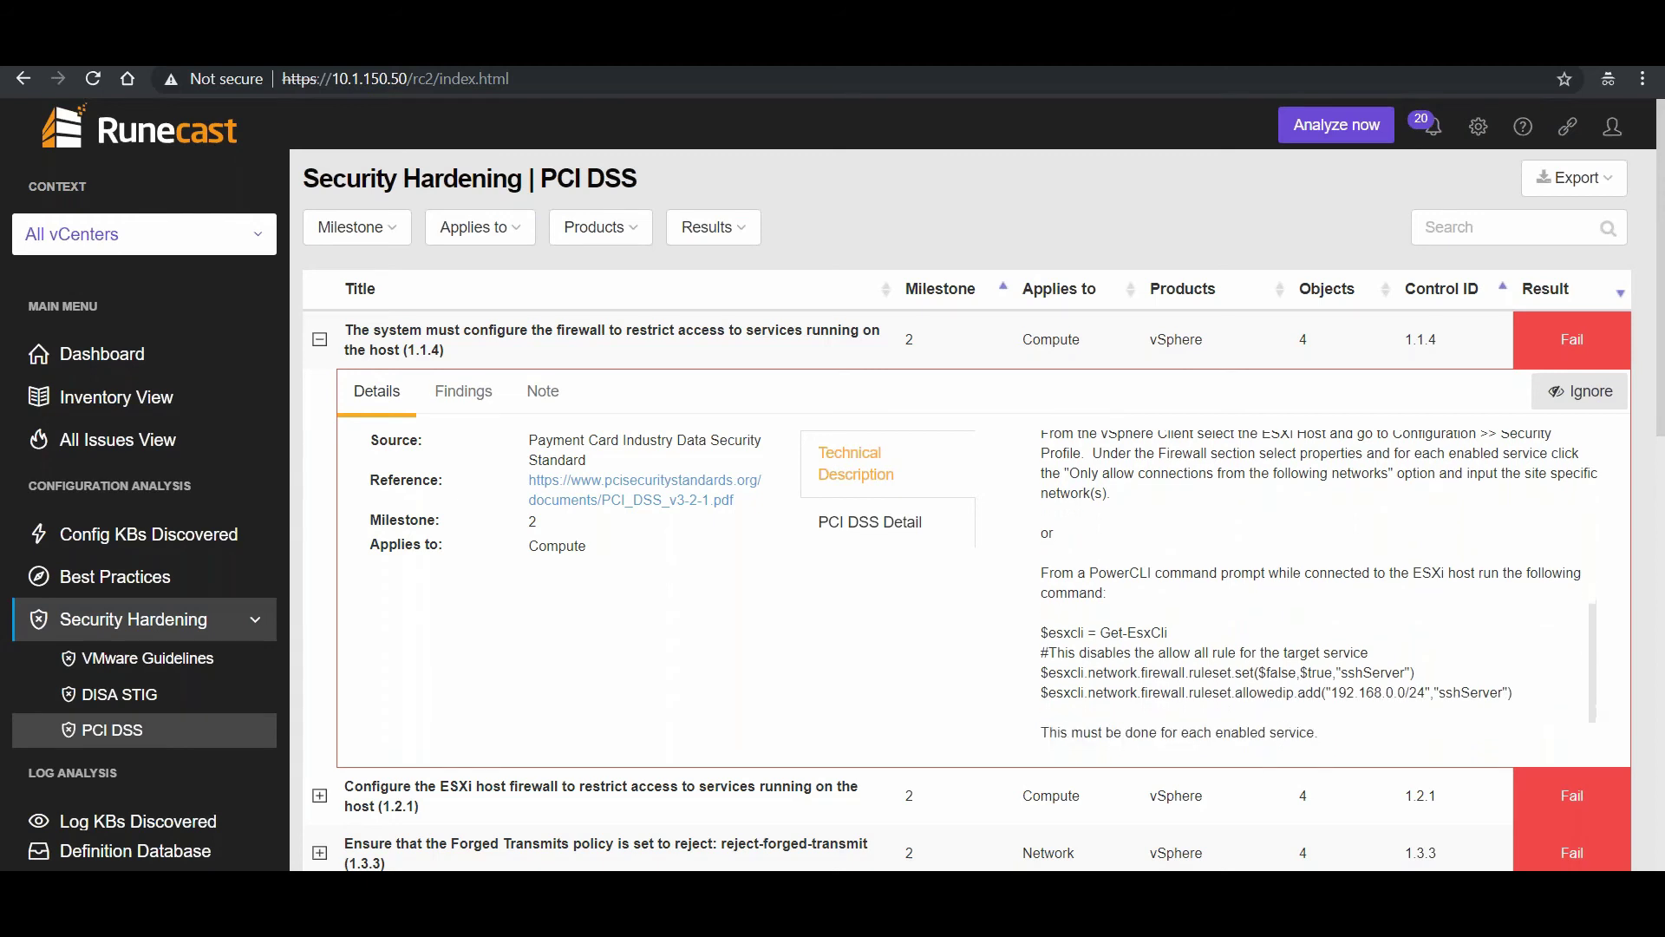
pyautogui.scroll(-1, 1032, 505)
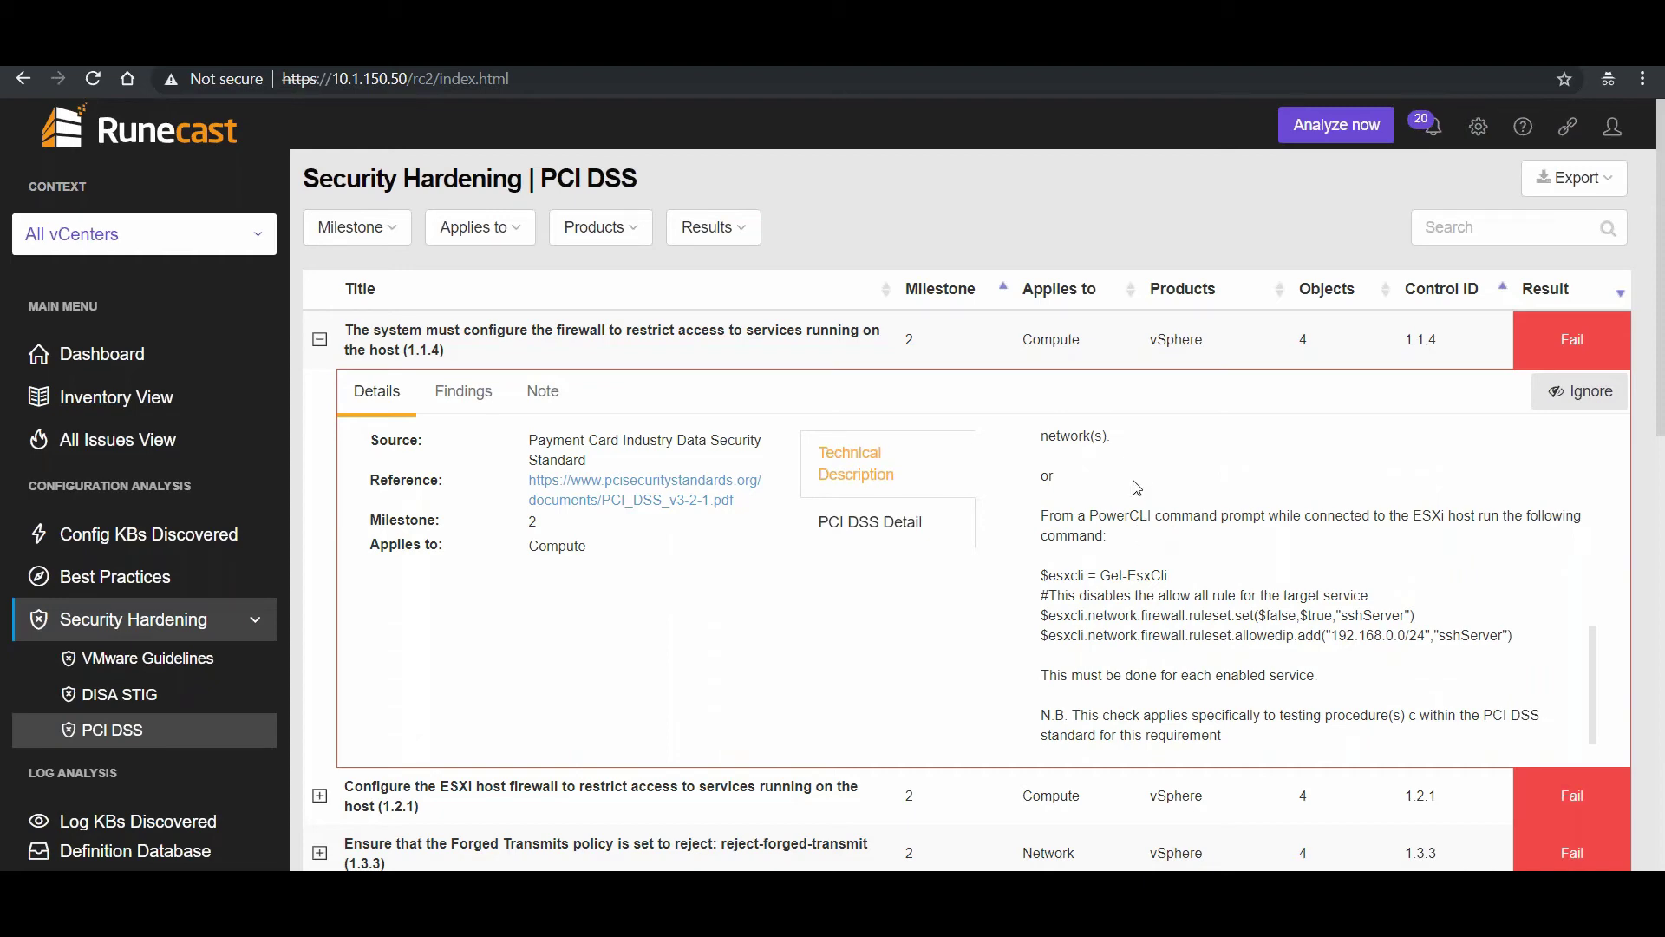
pyautogui.scroll(2, 1138, 485)
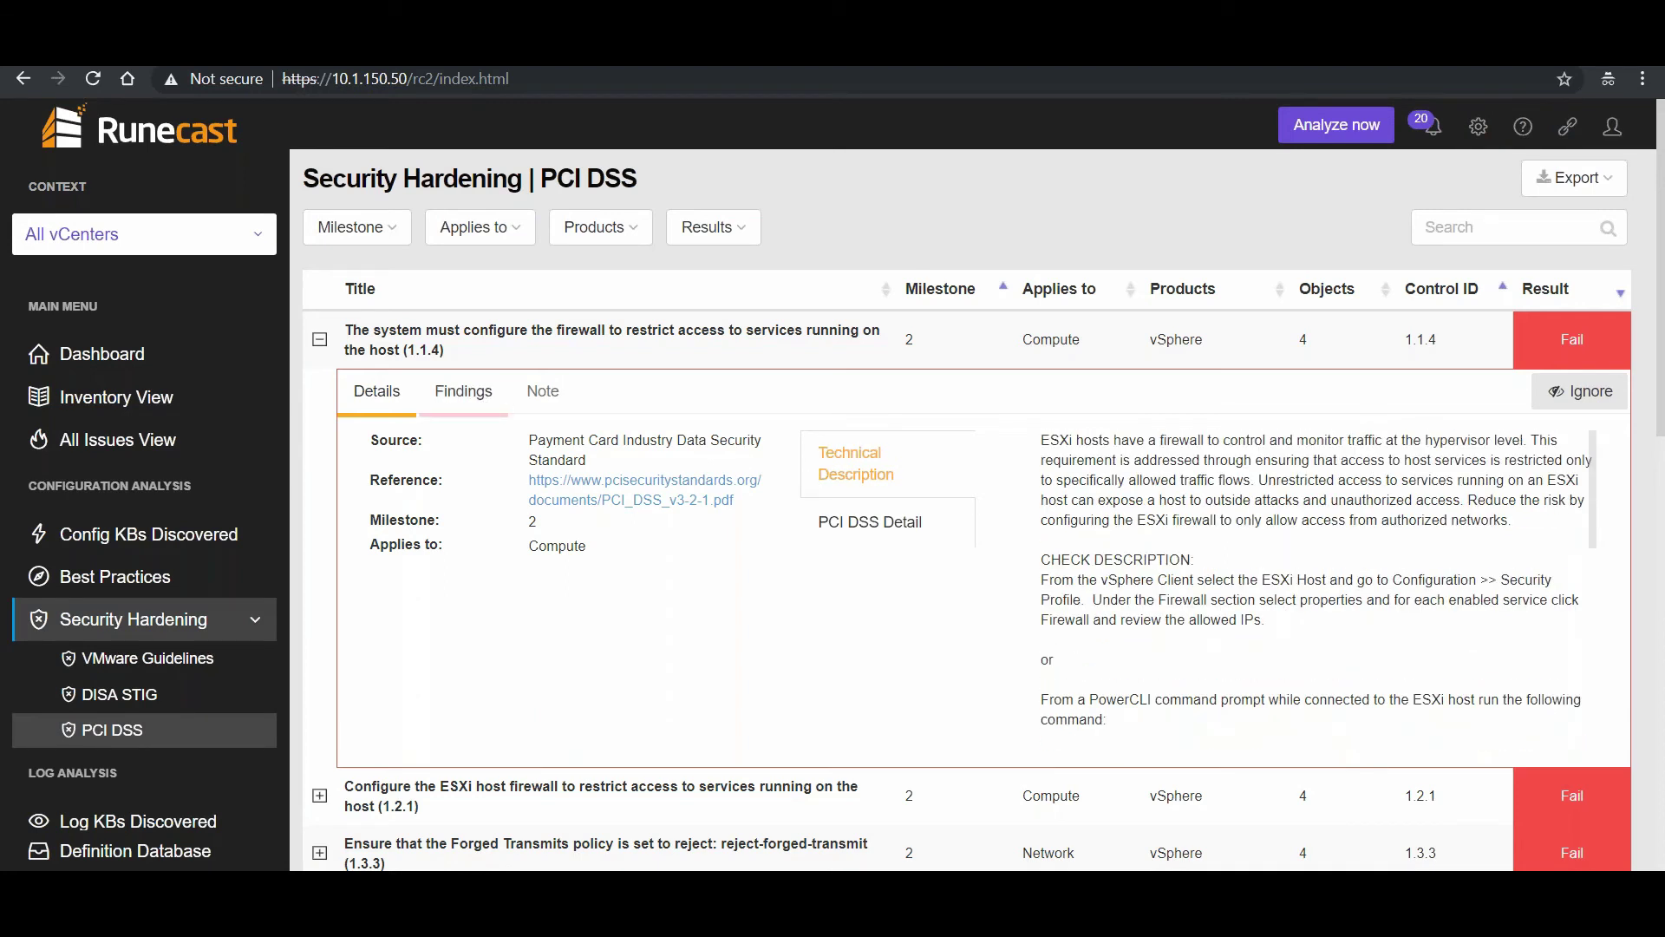
pyautogui.click(319, 343)
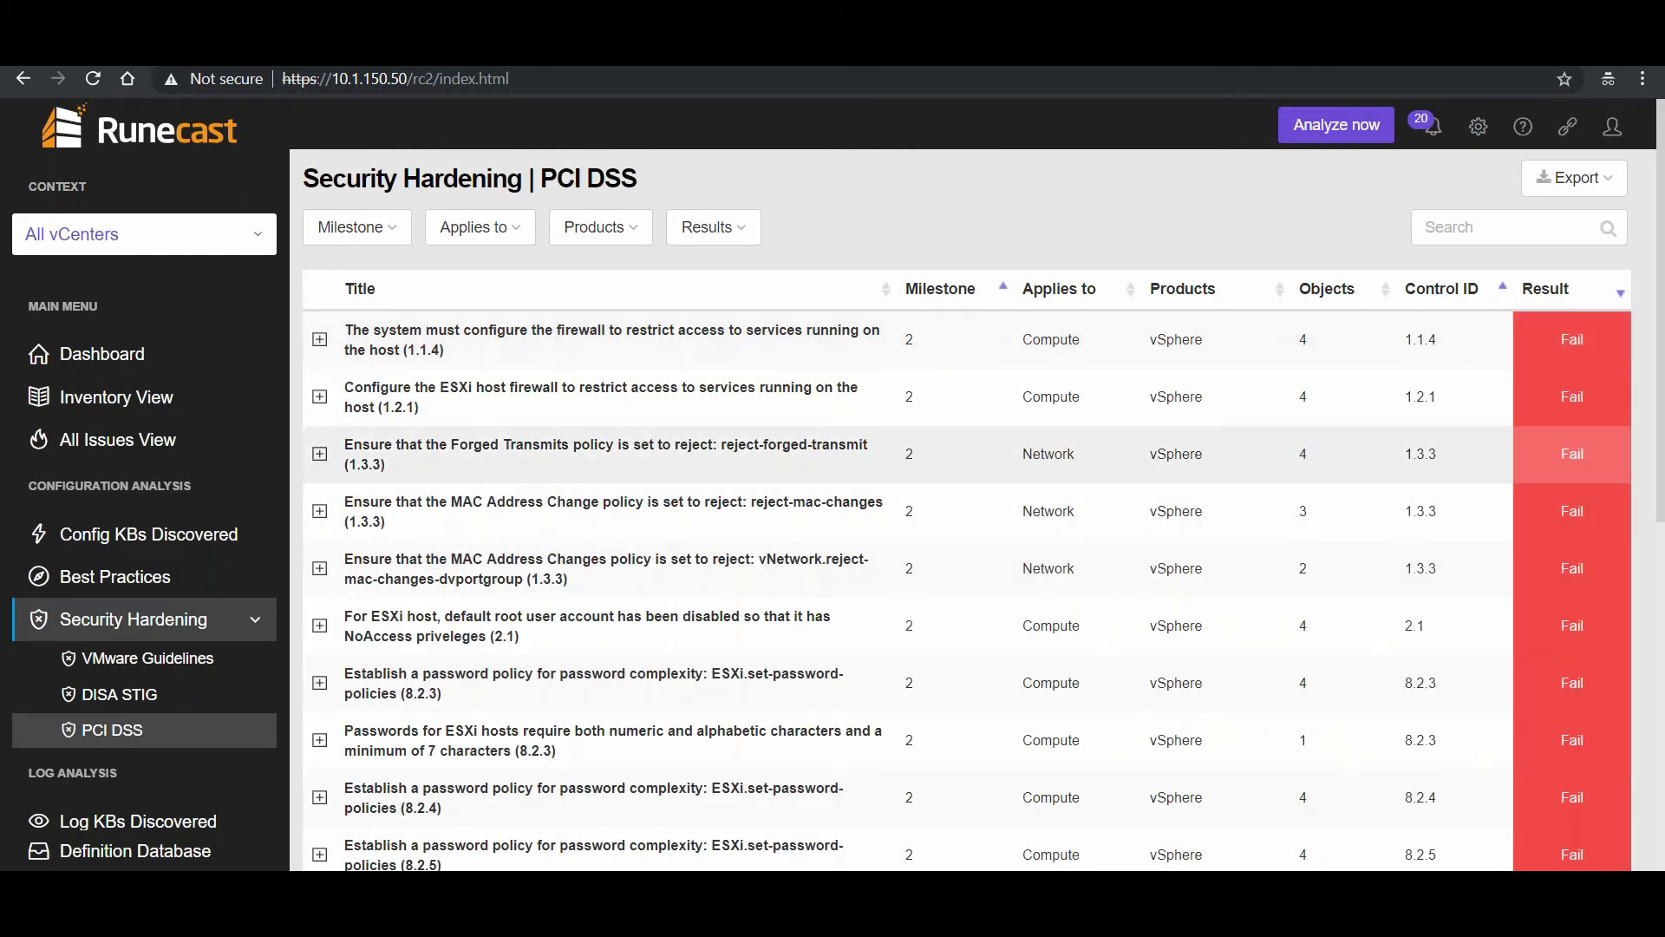
# Step: Return to the main dashboard, switch to the PowerPoint slide show, and advance past the DEMO slide
pyautogui.click(143, 357)
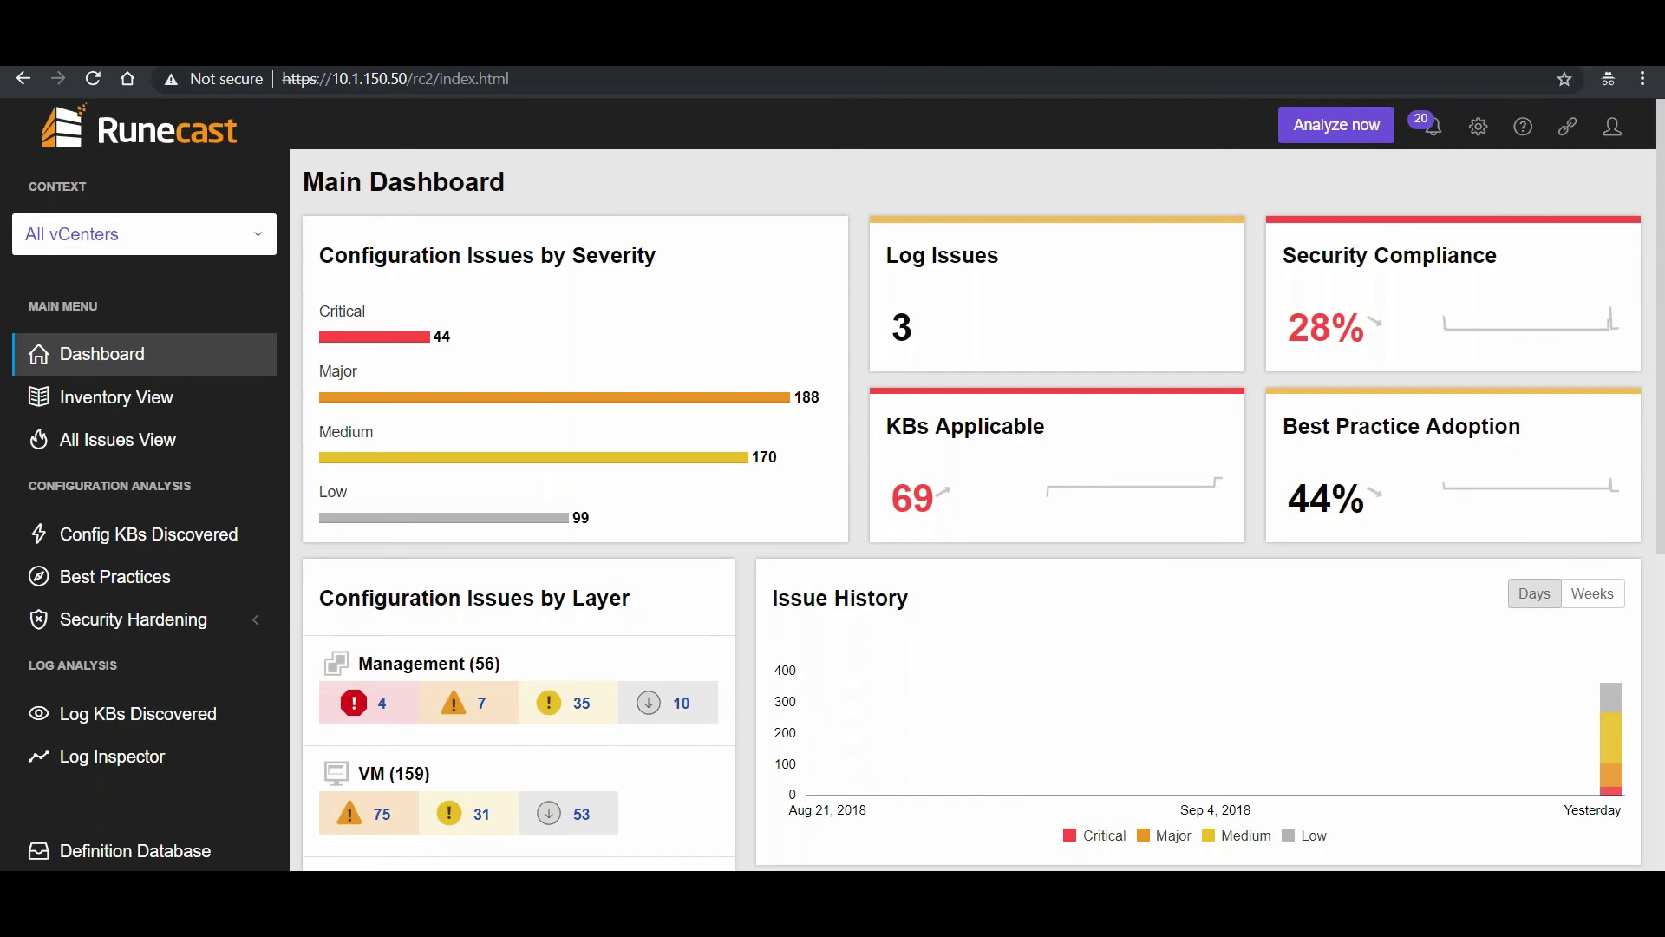
pyautogui.moveTo(831, 902)
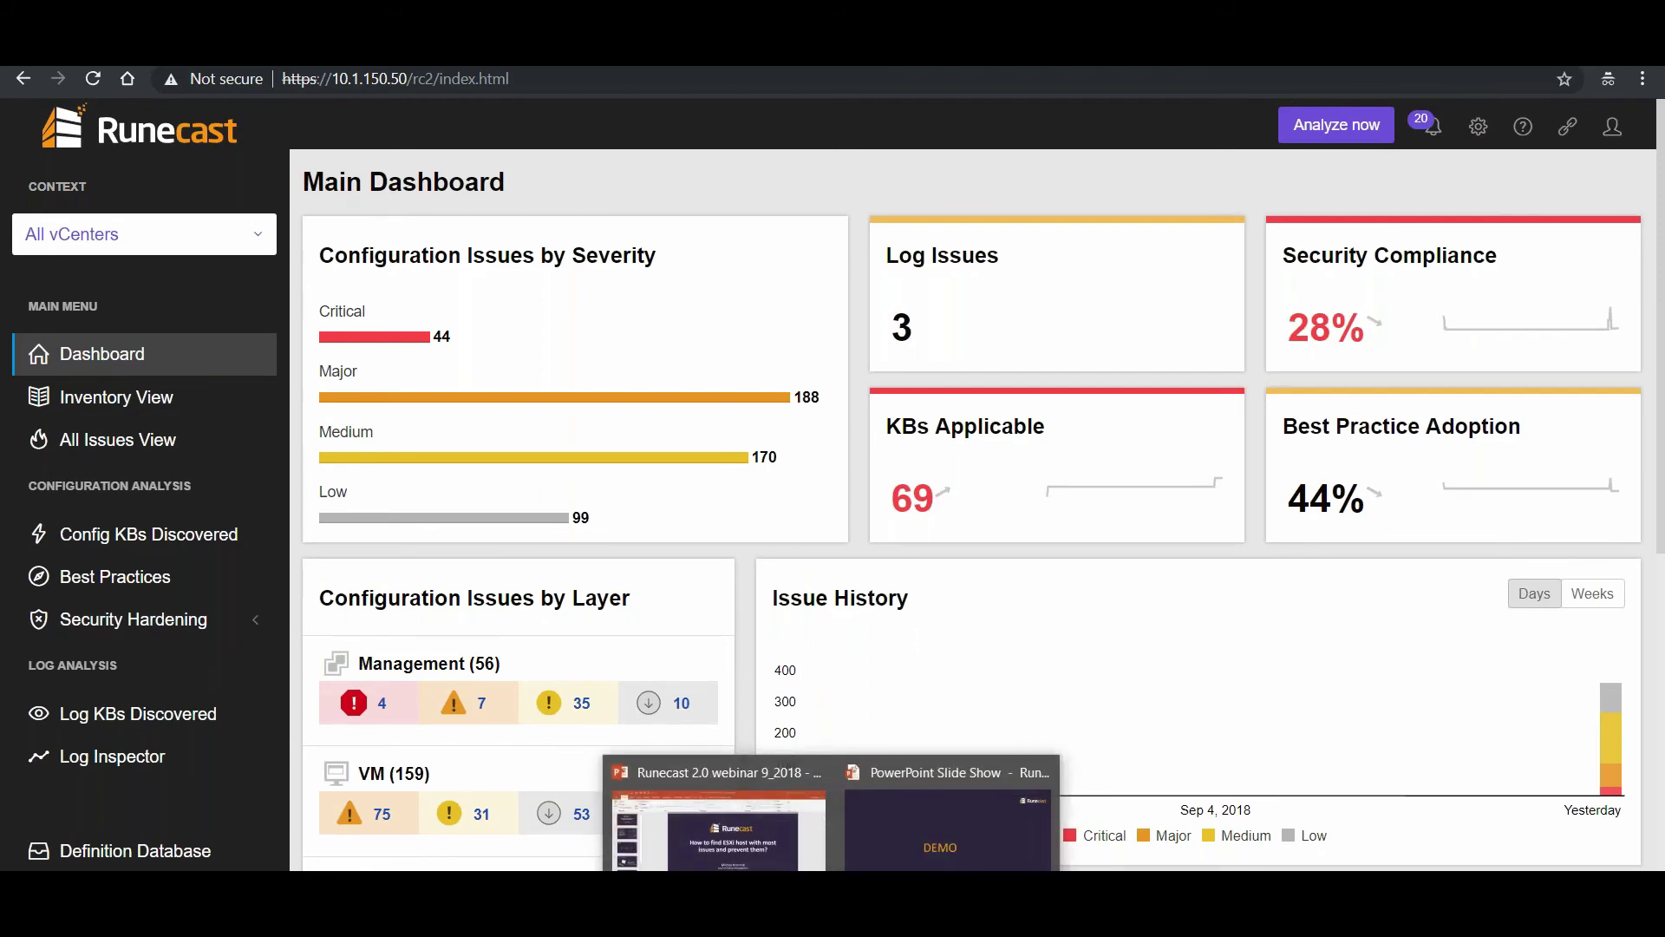
pyautogui.click(948, 820)
pyautogui.press('Right')
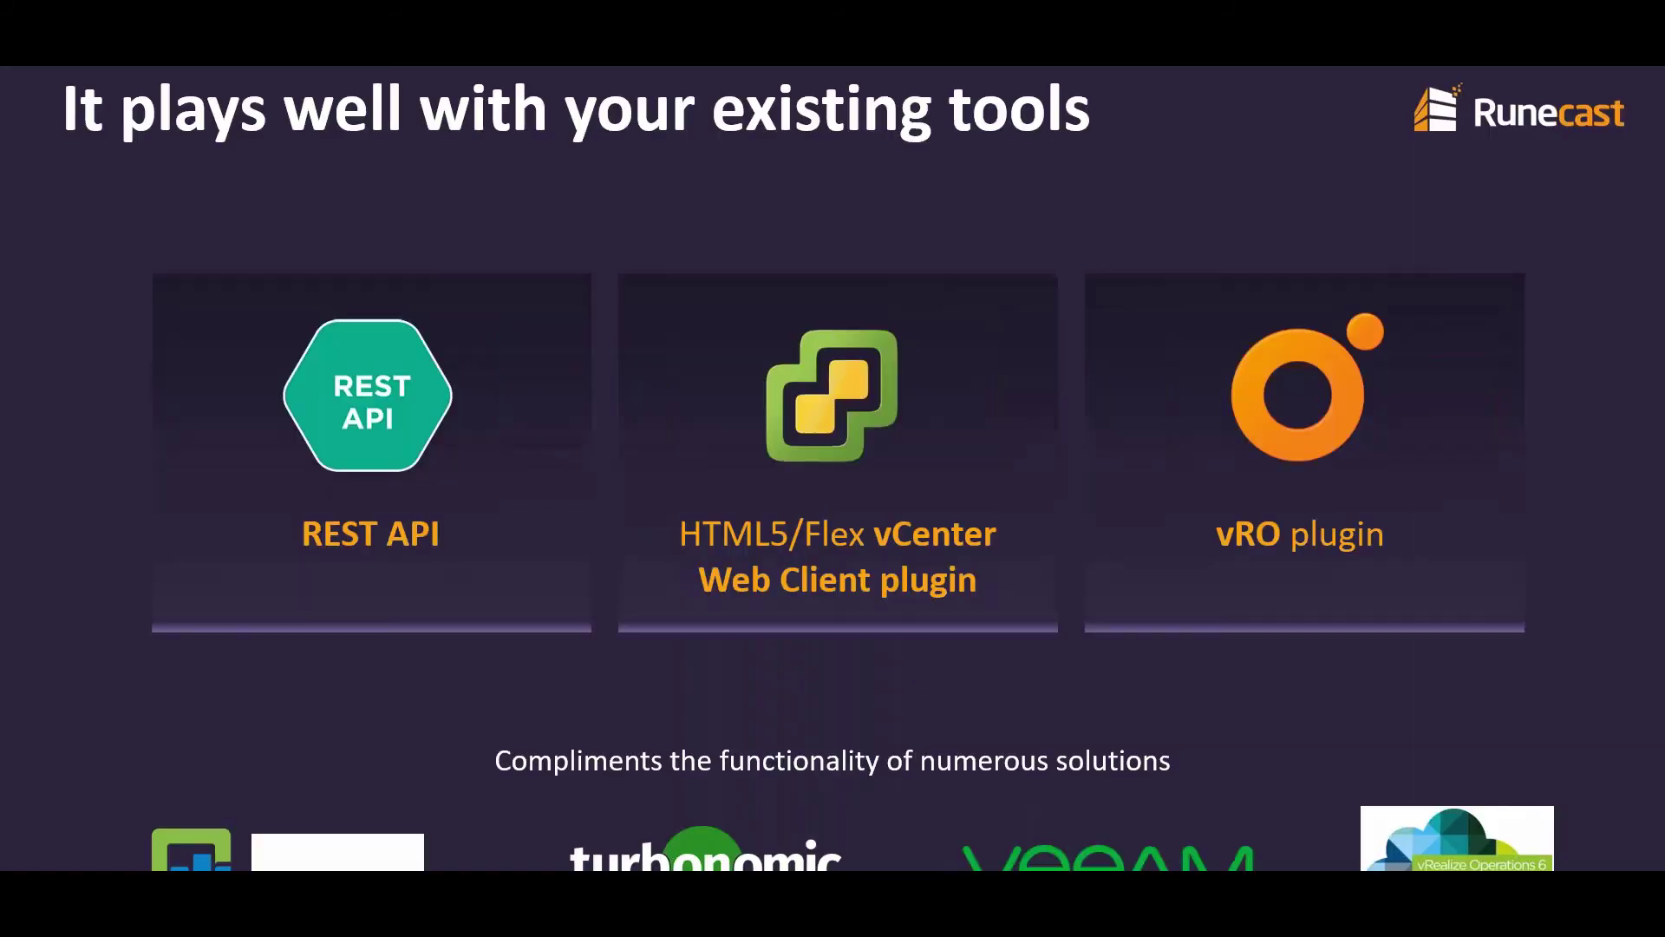